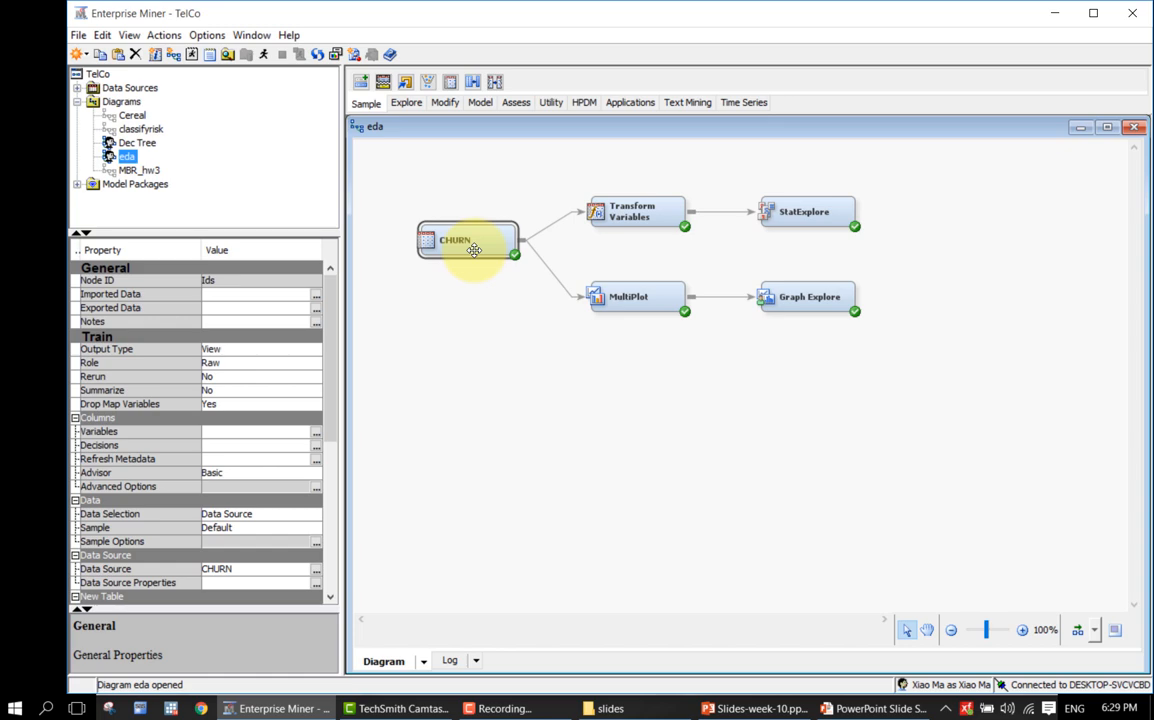
Step: Review the CHURN node's variables, sorting the list by role and widening the name column, and accept the dialog
{"action": "right_click", "coordinate": [474, 250]}
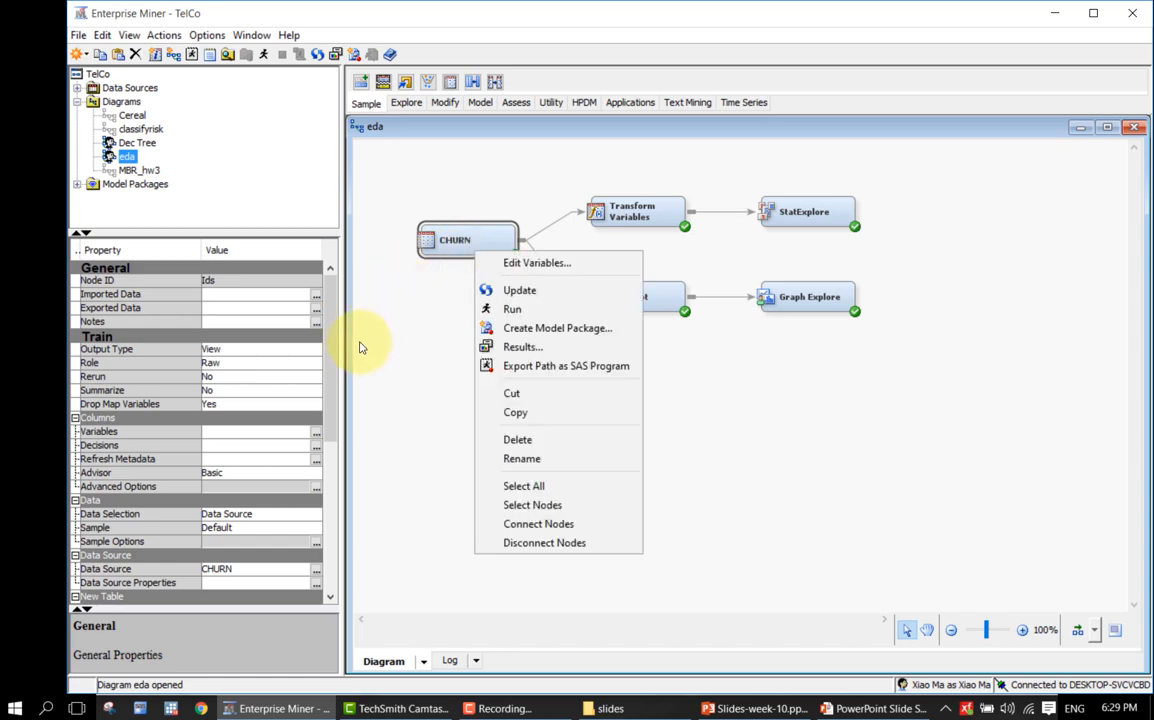
{"action": "left_click", "coordinate": [361, 366]}
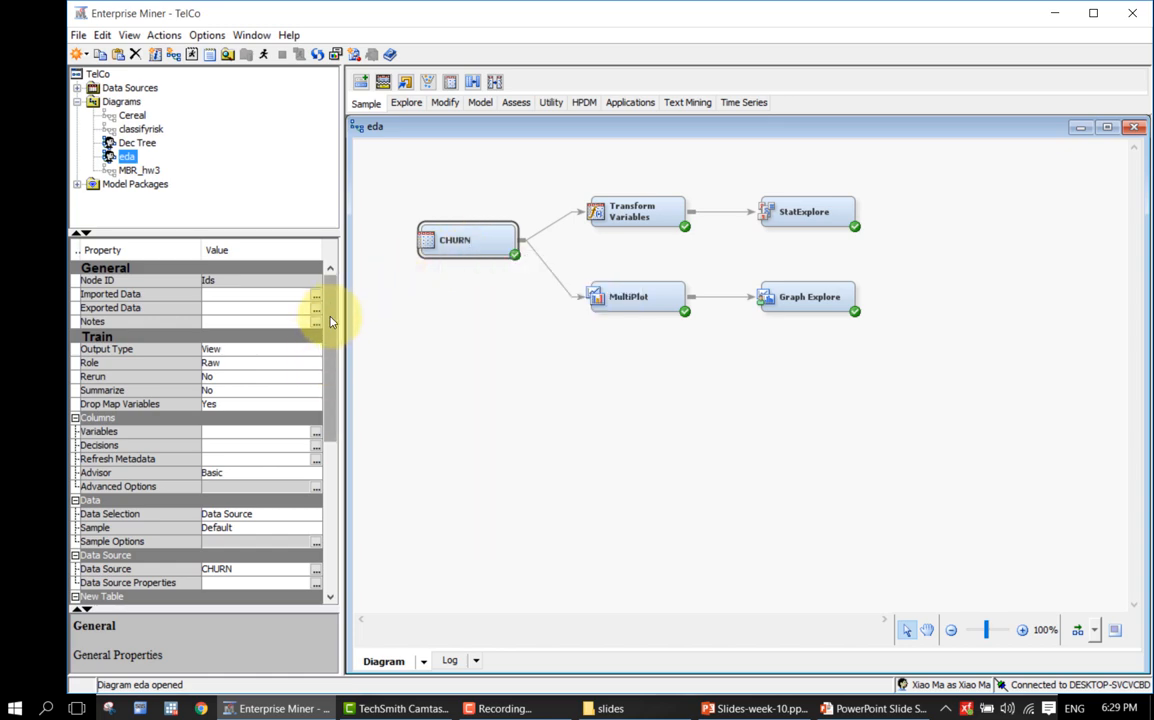
{"action": "left_click", "coordinate": [315, 436]}
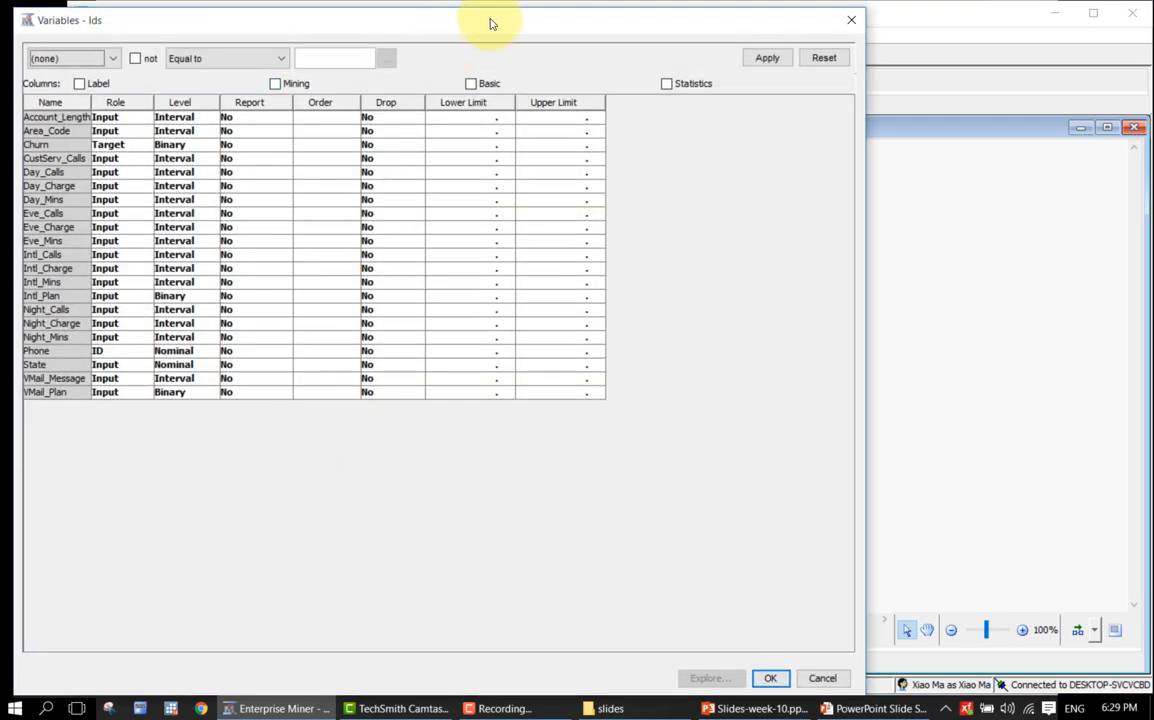
{"action": "left_click_drag", "start_coordinate": [490, 23], "coordinate": [658, 19]}
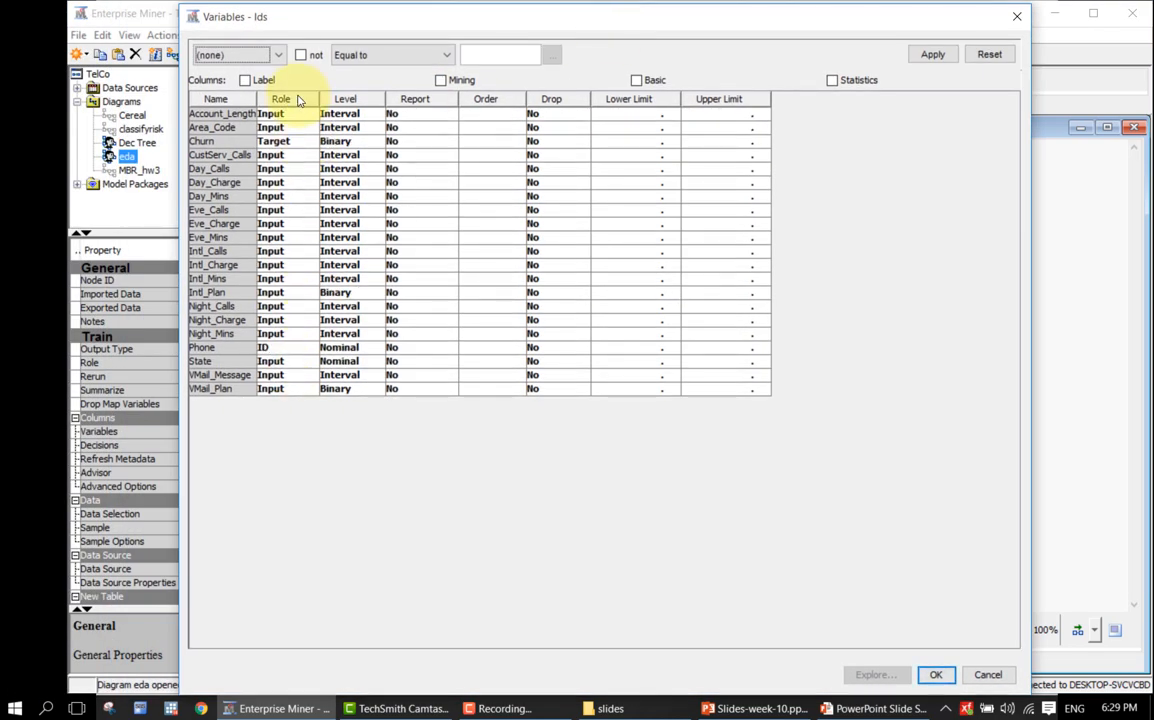
{"action": "left_click", "coordinate": [297, 99]}
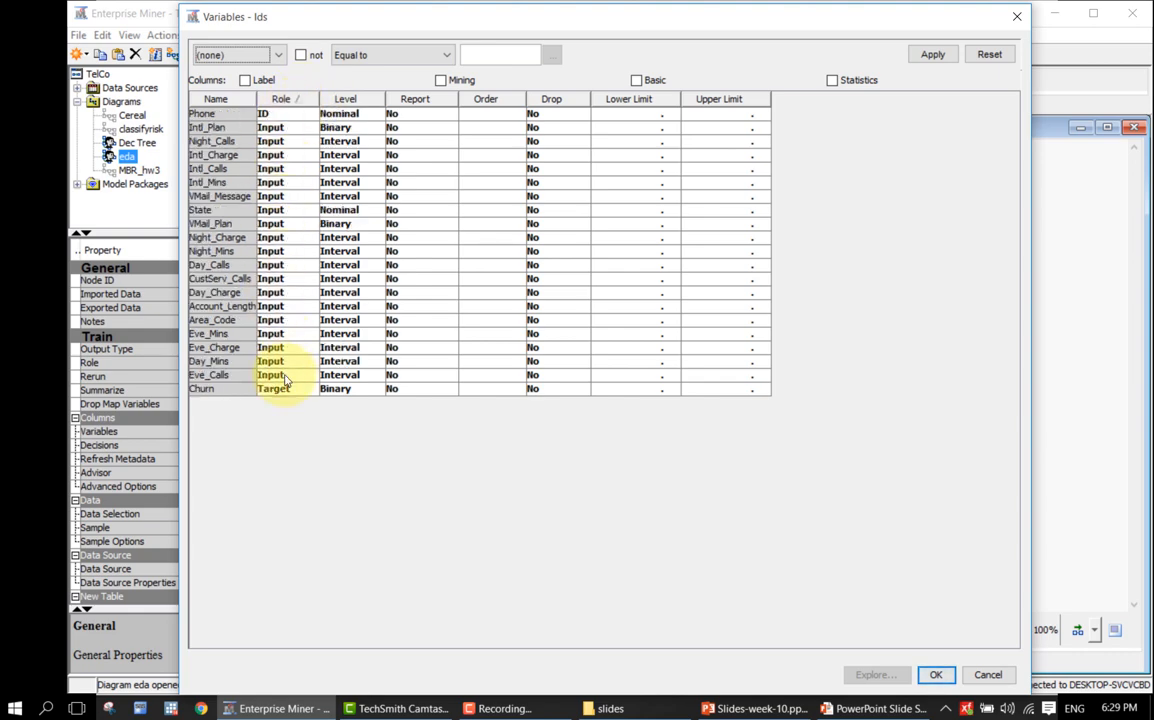
{"action": "left_click_drag", "start_coordinate": [257, 99], "coordinate": [292, 97]}
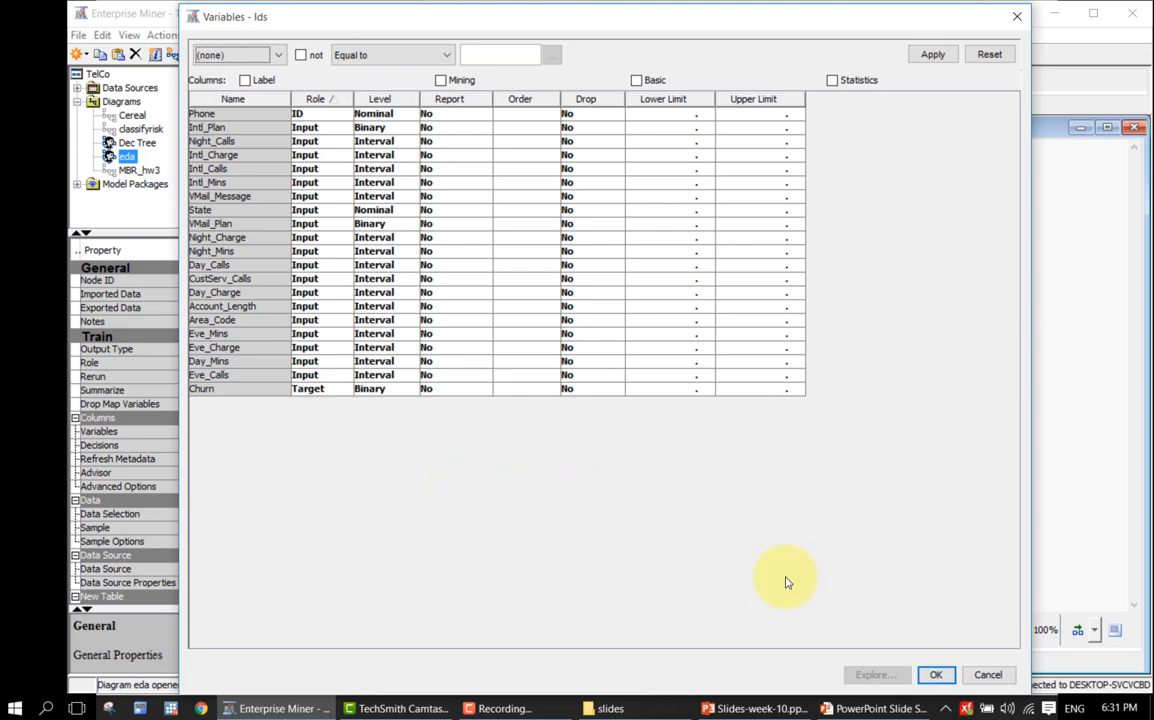
{"action": "left_click", "coordinate": [936, 677]}
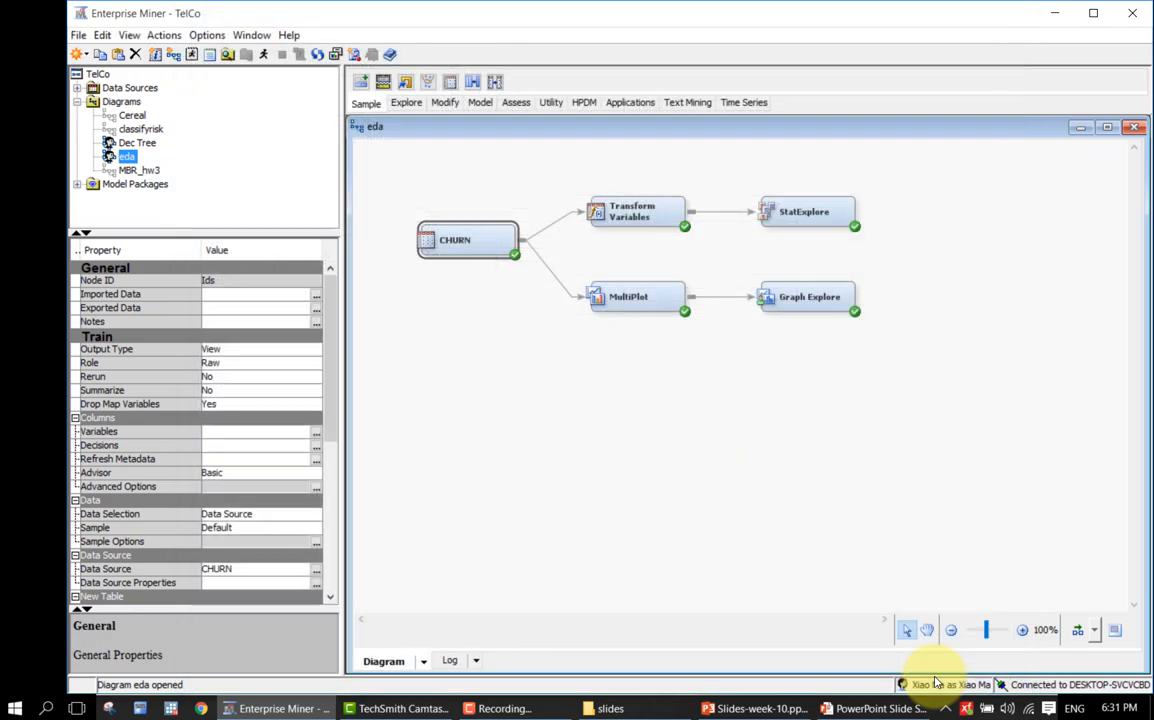
Step: Add a Data Partition node beside StatExplore and connect StatExplore to it
{"action": "left_click", "coordinate": [840, 350]}
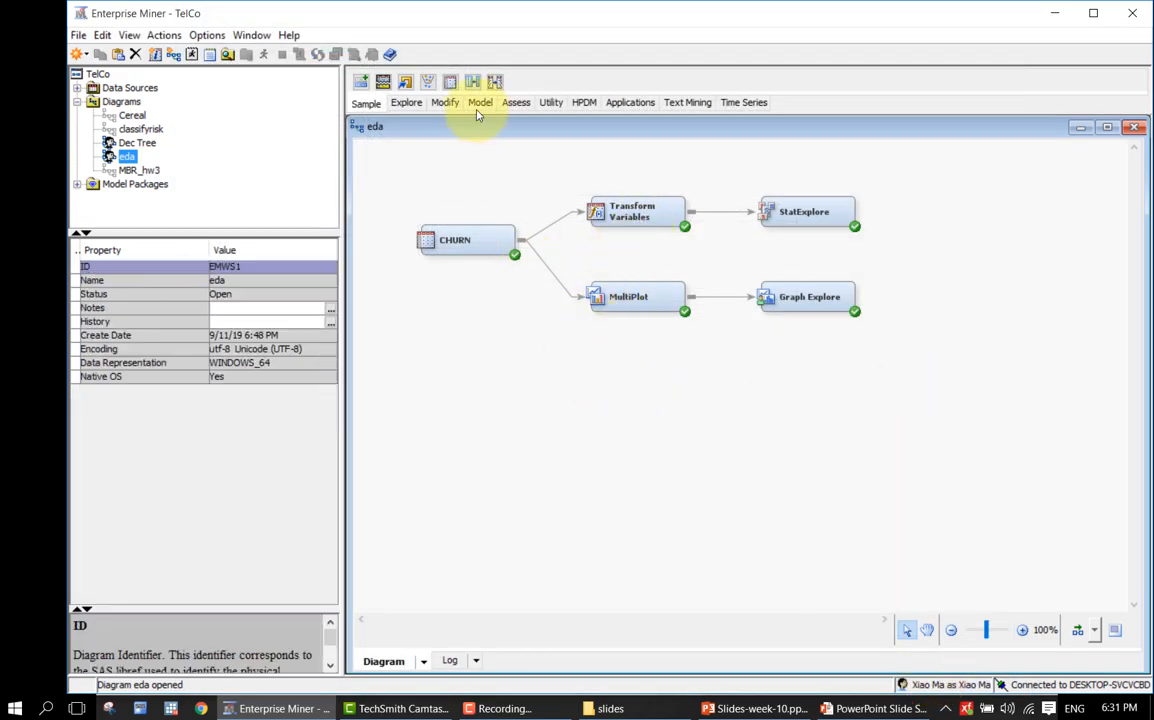
{"action": "left_click", "coordinate": [405, 103]}
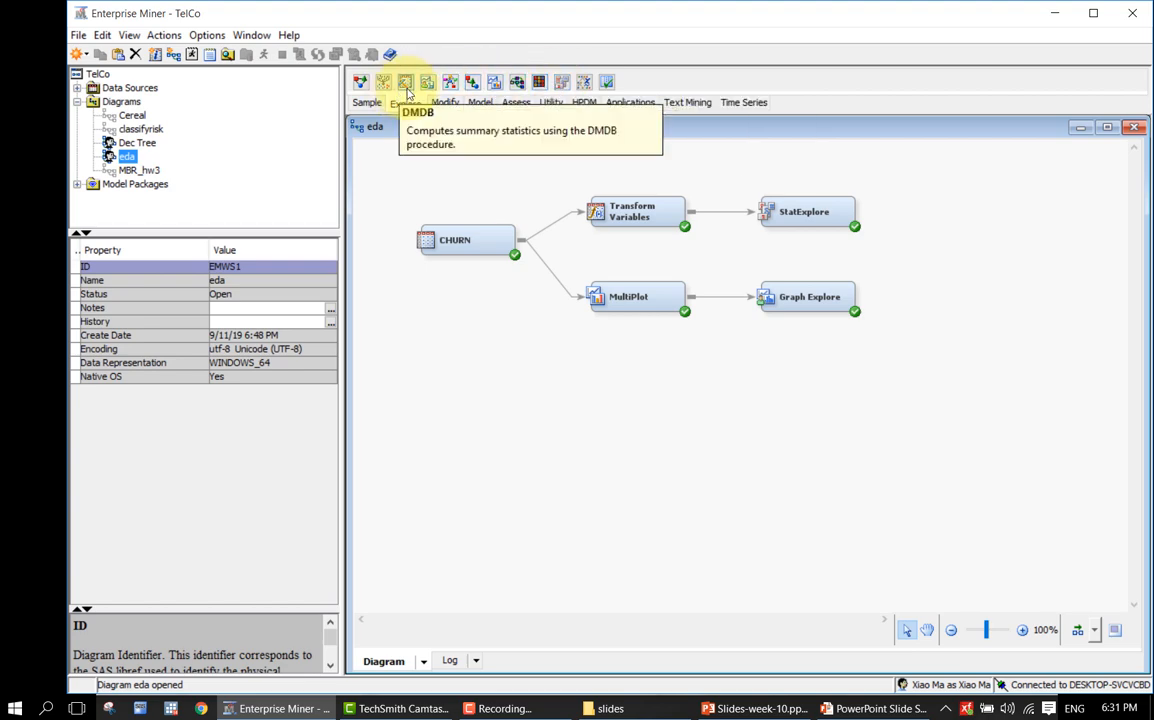
{"action": "left_click", "coordinate": [367, 104]}
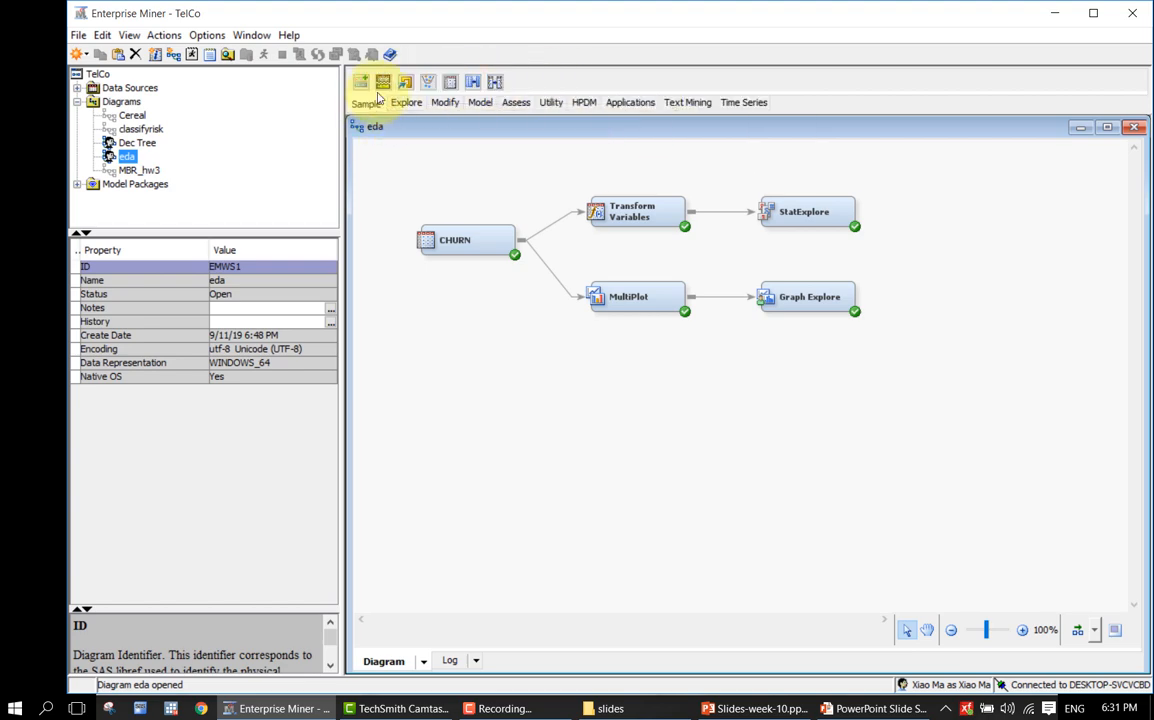
{"action": "left_click_drag", "start_coordinate": [361, 82], "coordinate": [962, 211]}
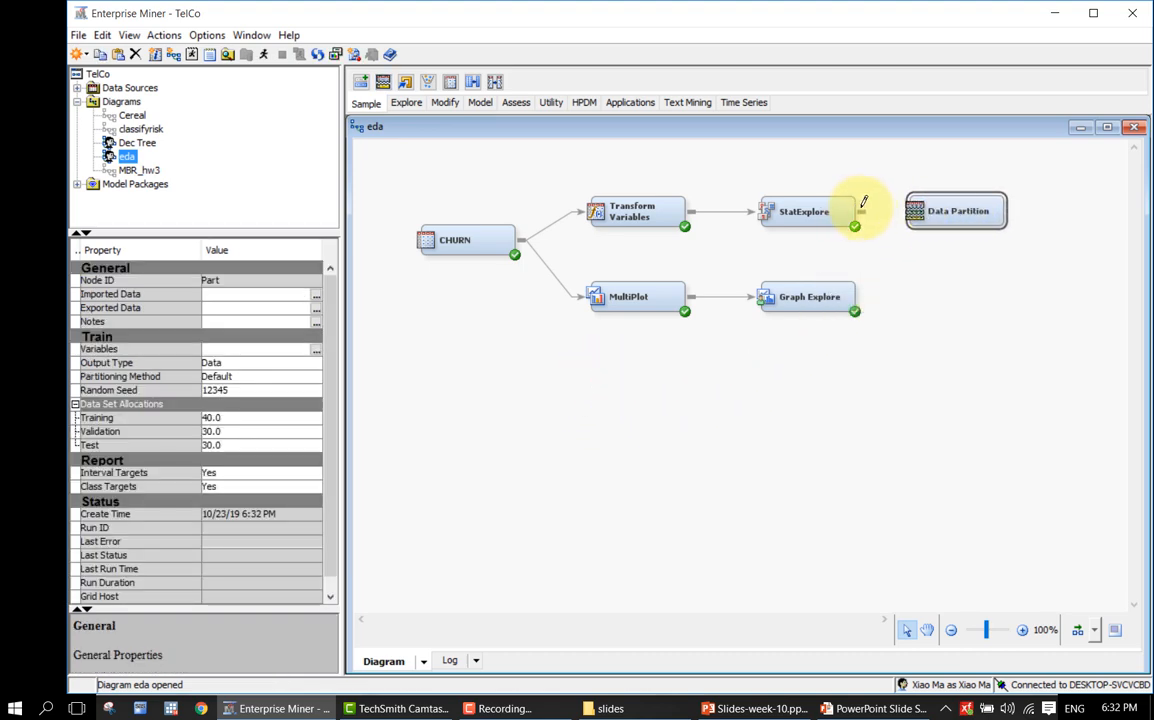
{"action": "left_click_drag", "start_coordinate": [863, 201], "coordinate": [927, 208]}
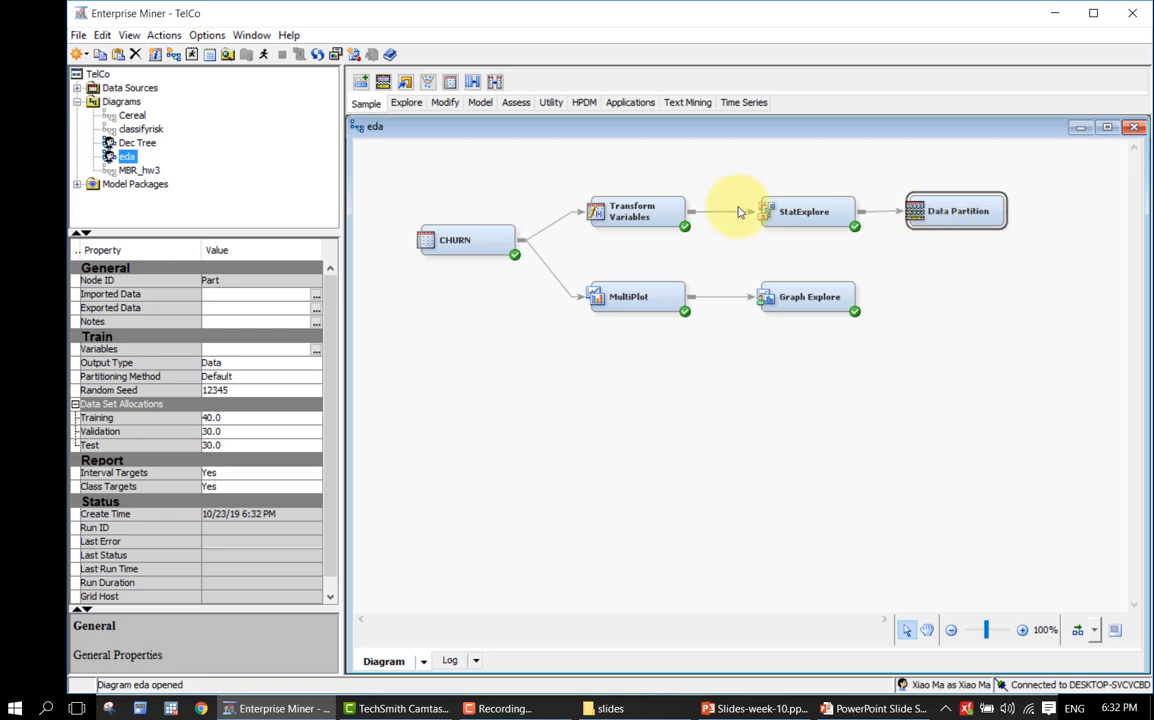
Step: Check the properties of the Transform Variables and Data Partition nodes, including the training, validation and test allocations
{"action": "left_click", "coordinate": [632, 211]}
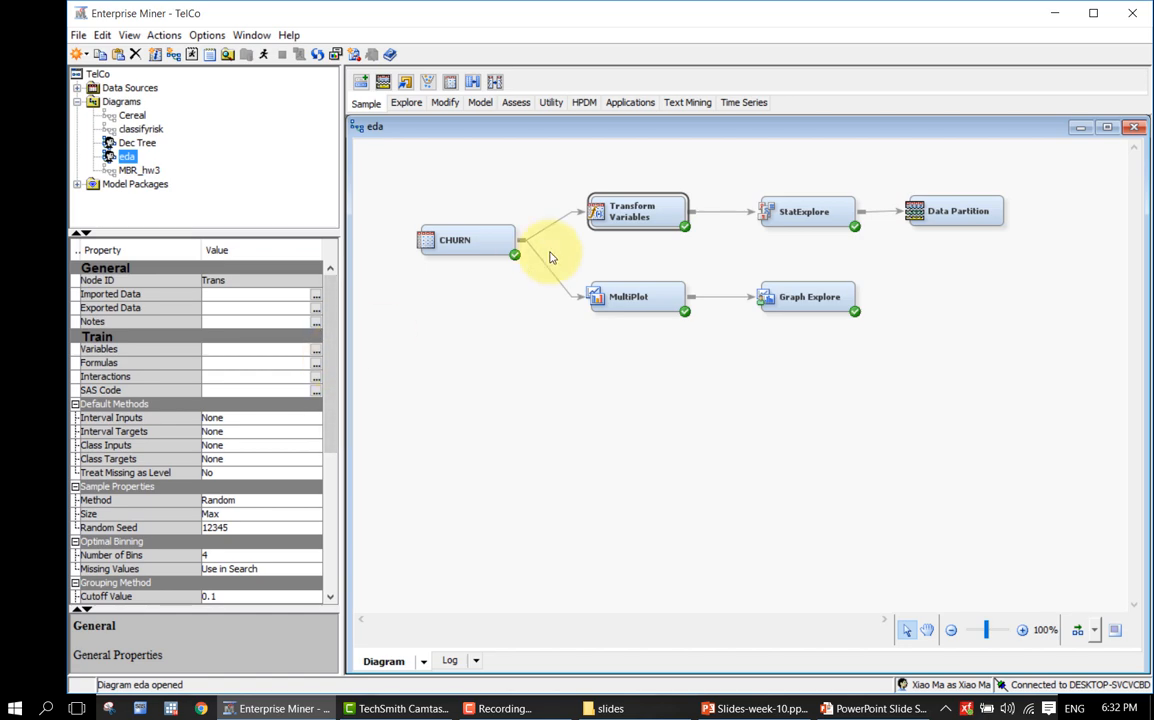
{"action": "left_click", "coordinate": [1017, 265]}
{"action": "left_click", "coordinate": [975, 212]}
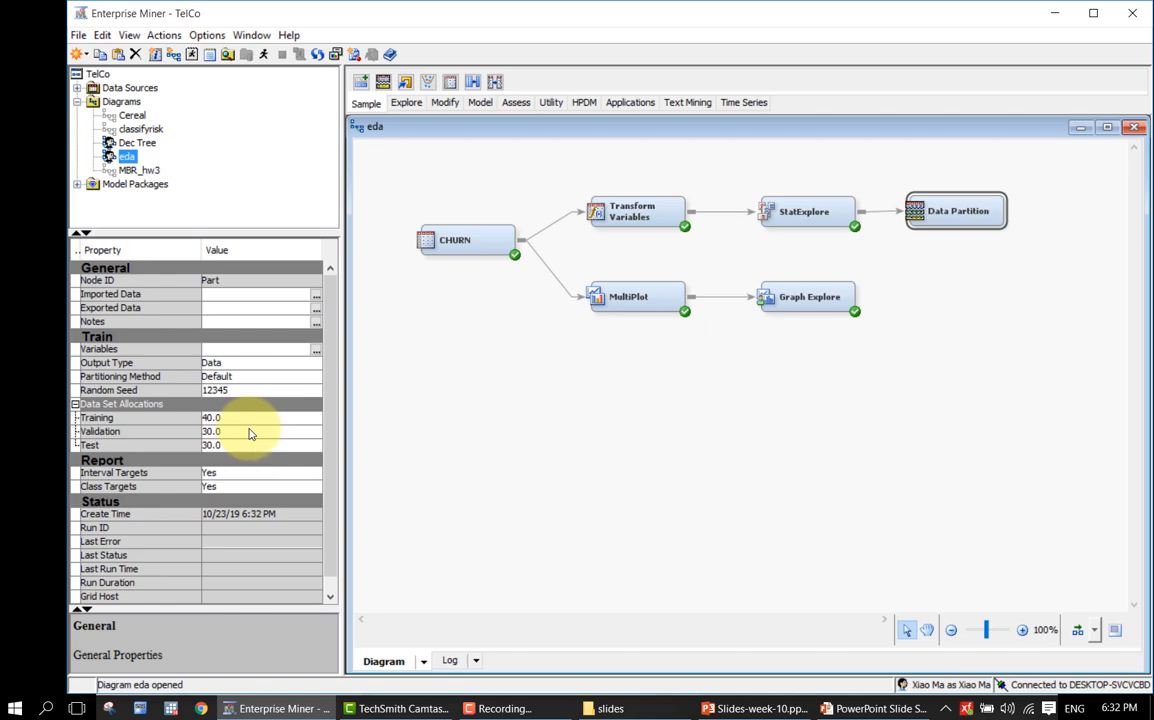
{"action": "left_click", "coordinate": [850, 384]}
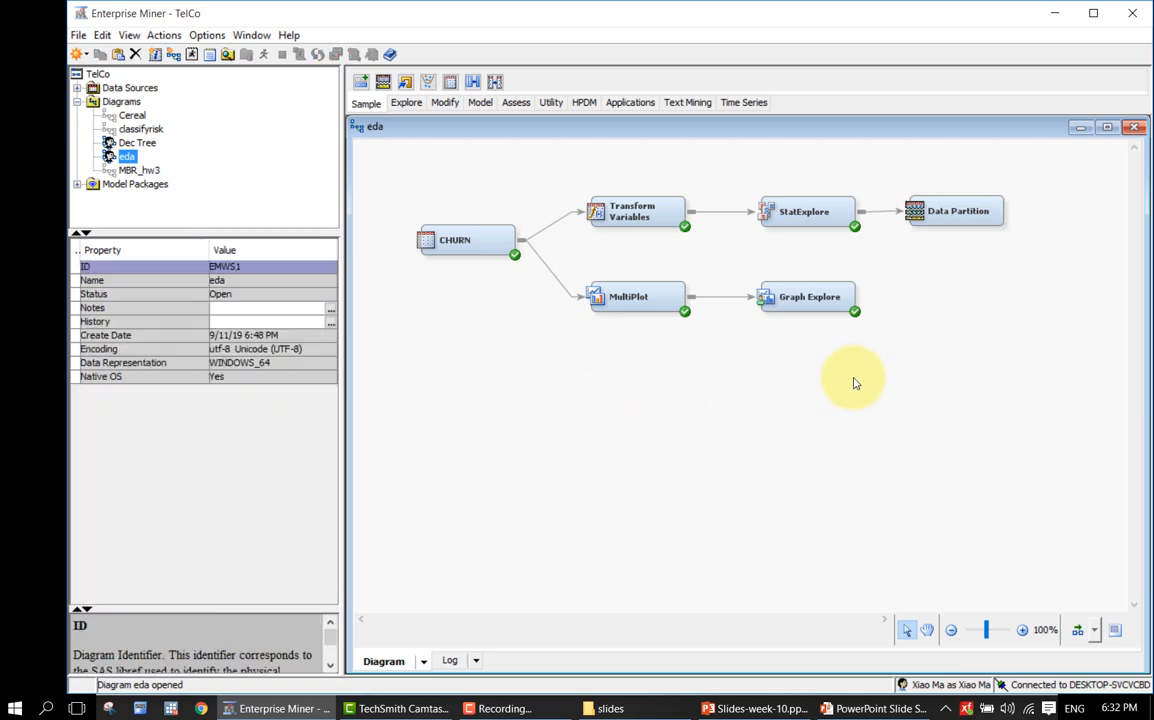
Step: Shift the Data Partition node slightly, then add a Neural Network node beside it and connect Data Partition to the new node
{"action": "left_click", "coordinate": [948, 212]}
{"action": "left_click_drag", "start_coordinate": [948, 212], "coordinate": [953, 217]}
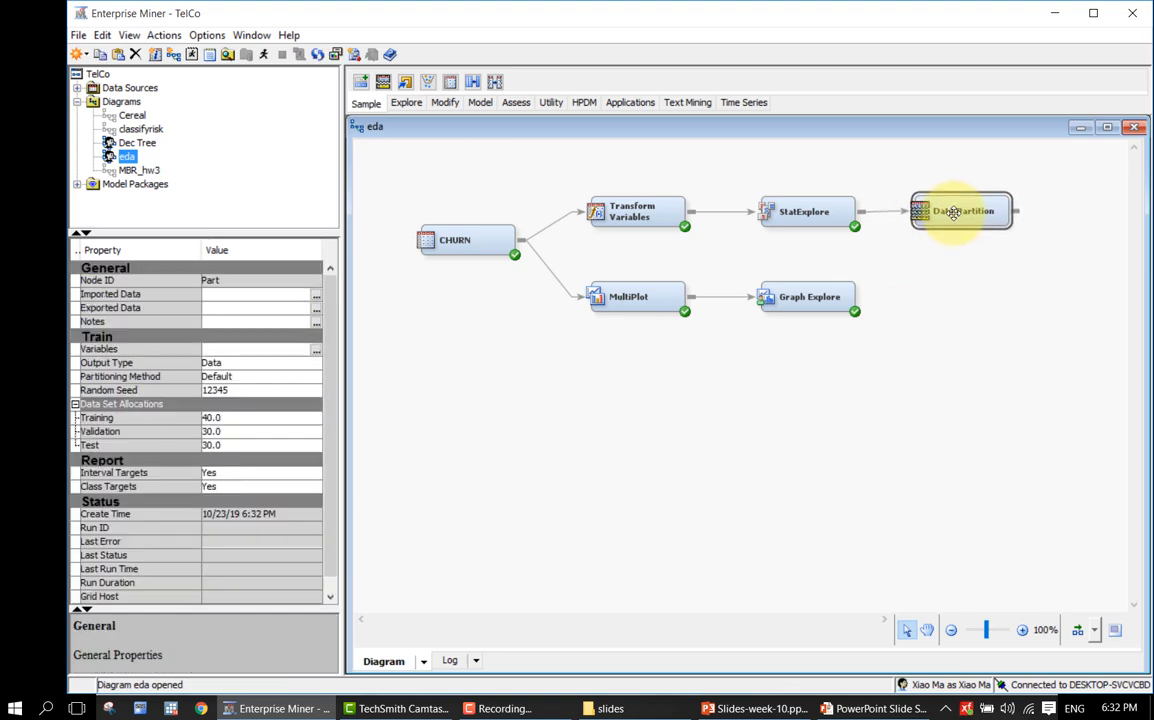
{"action": "left_click", "coordinate": [950, 276]}
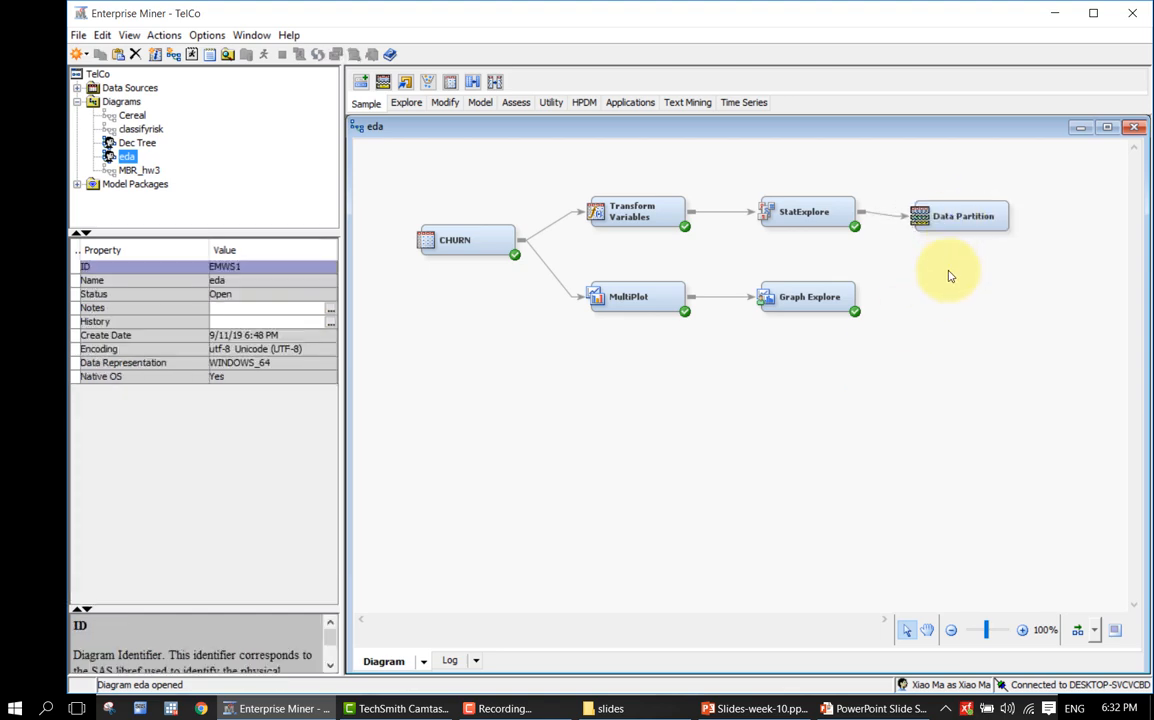
{"action": "left_click", "coordinate": [477, 104]}
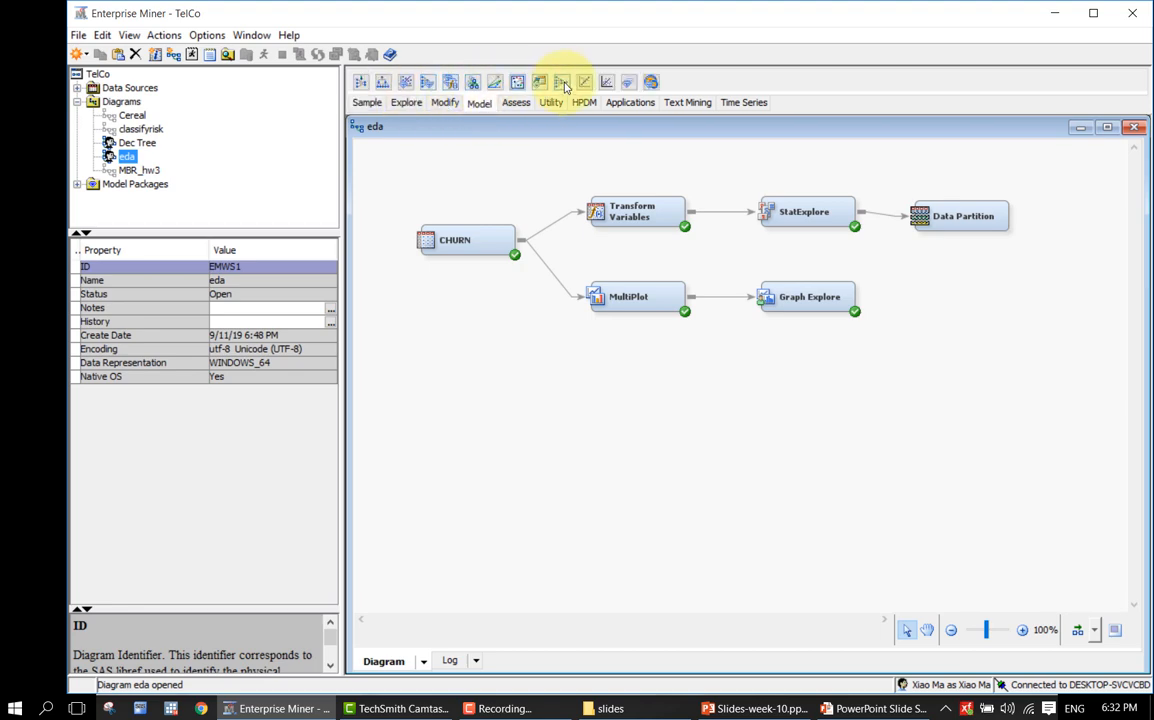
{"action": "left_click_drag", "start_coordinate": [562, 83], "coordinate": [1077, 222]}
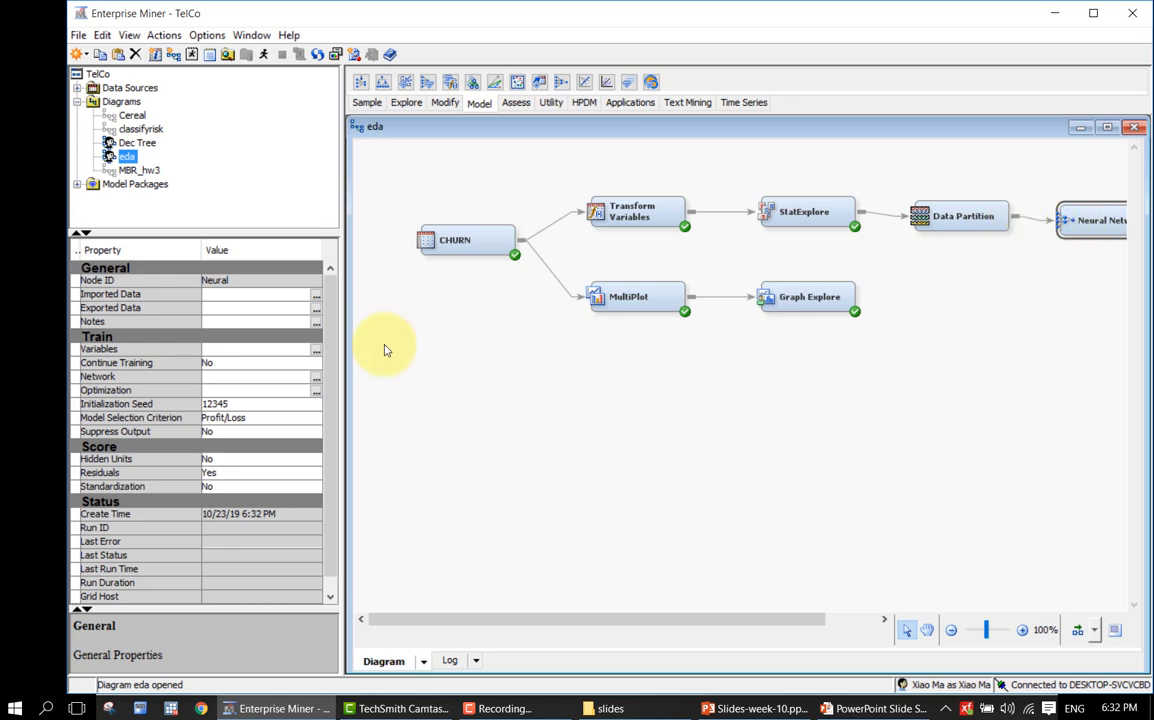
Step: Inspect the Neural Network node's network options, including the number of hidden units, and close them
{"action": "left_click", "coordinate": [315, 381]}
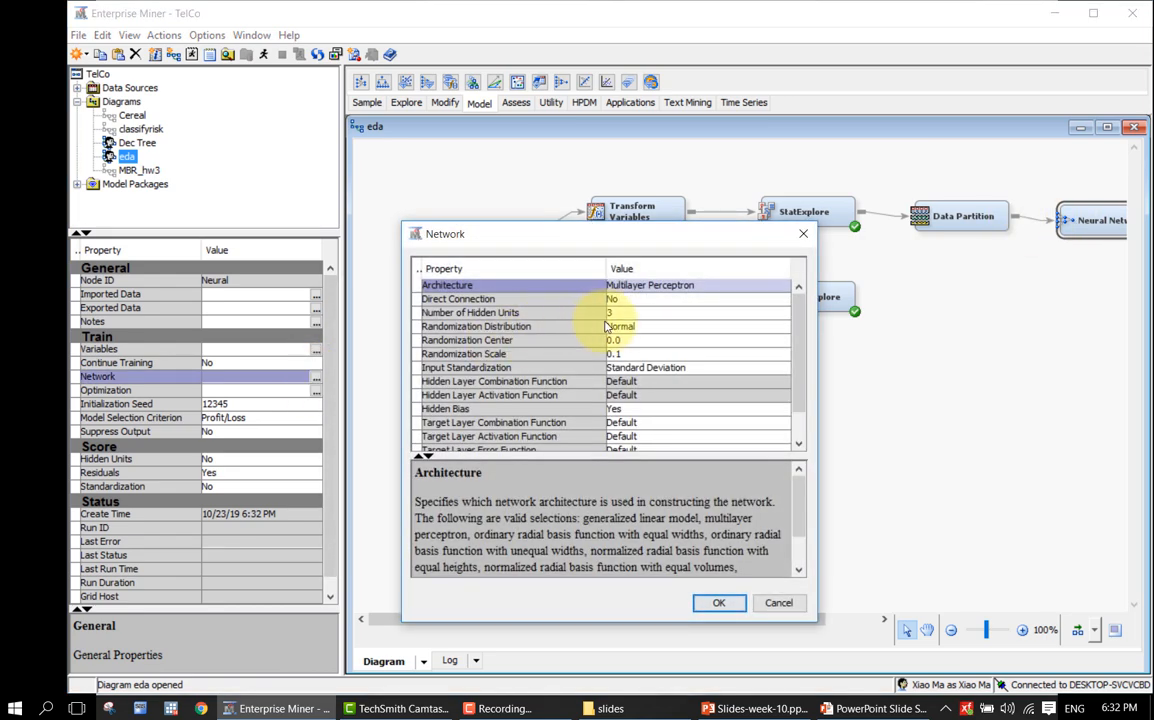
{"action": "left_click", "coordinate": [612, 312]}
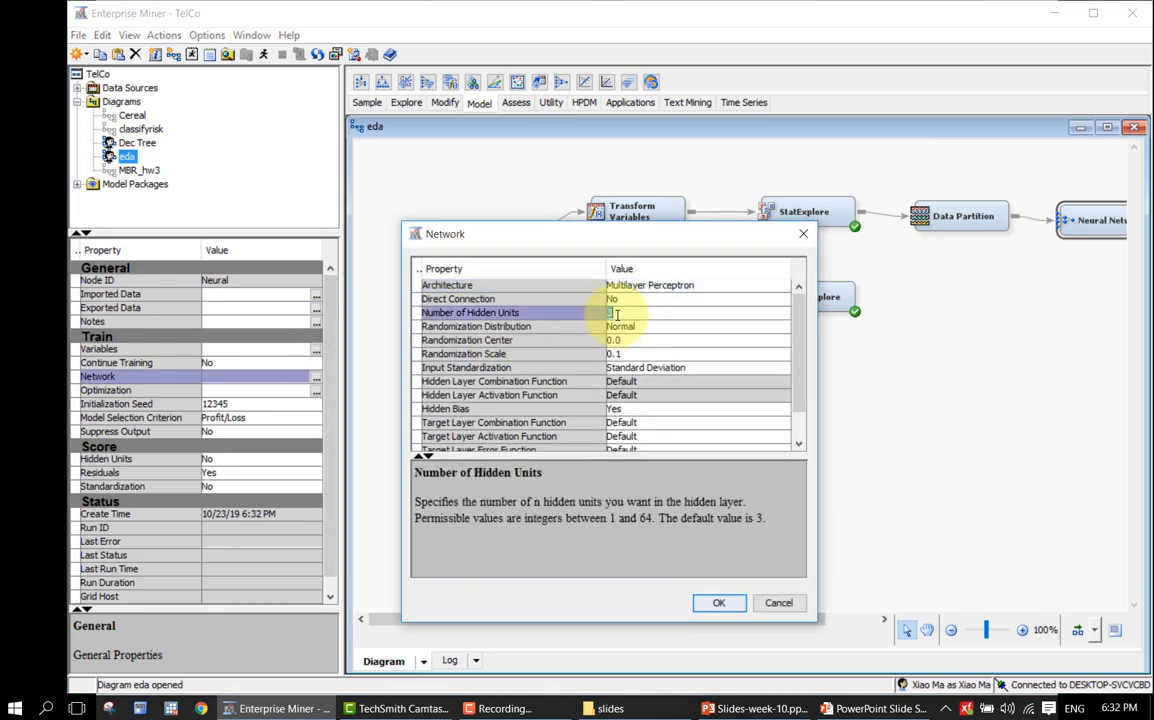
{"action": "left_click", "coordinate": [804, 234]}
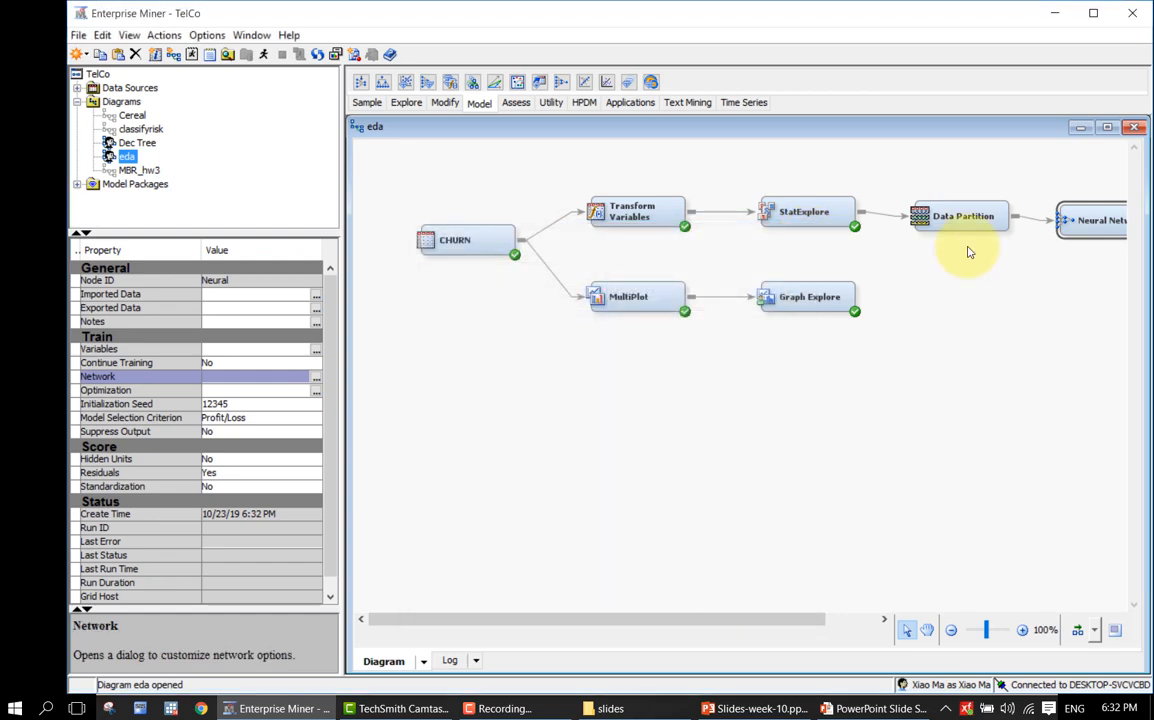
Step: Update the path leading to the Neural Network node and dismiss the status message
{"action": "right_click", "coordinate": [1112, 213]}
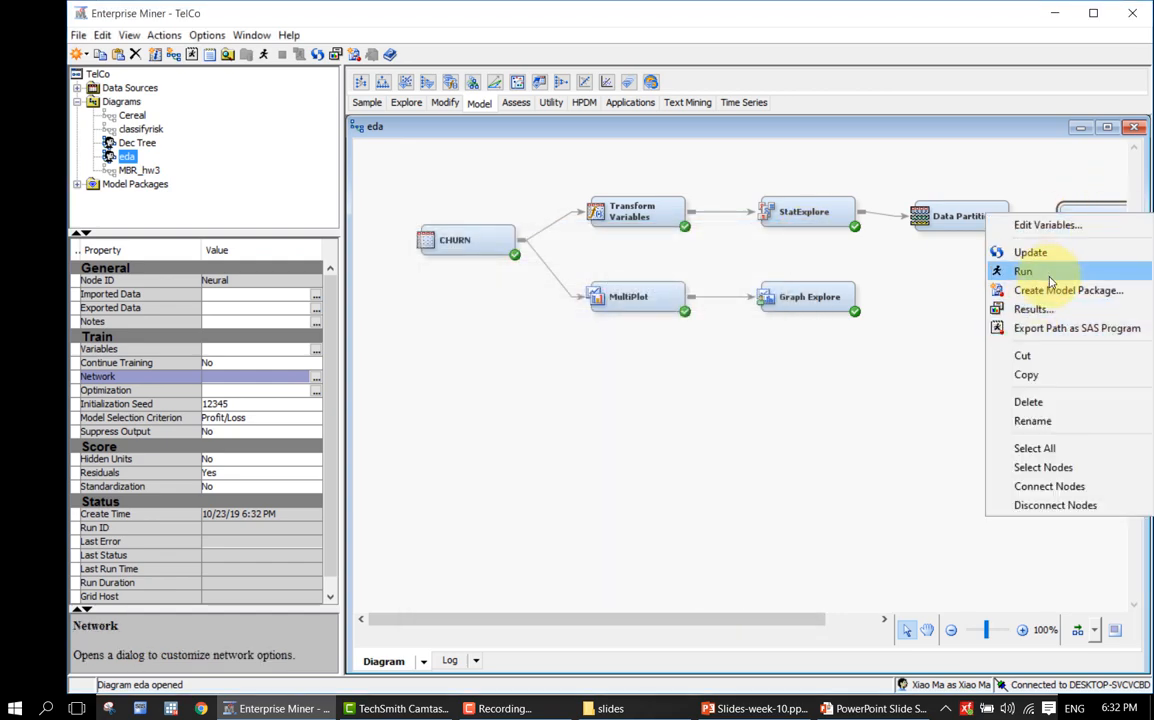
{"action": "left_click", "coordinate": [1030, 252]}
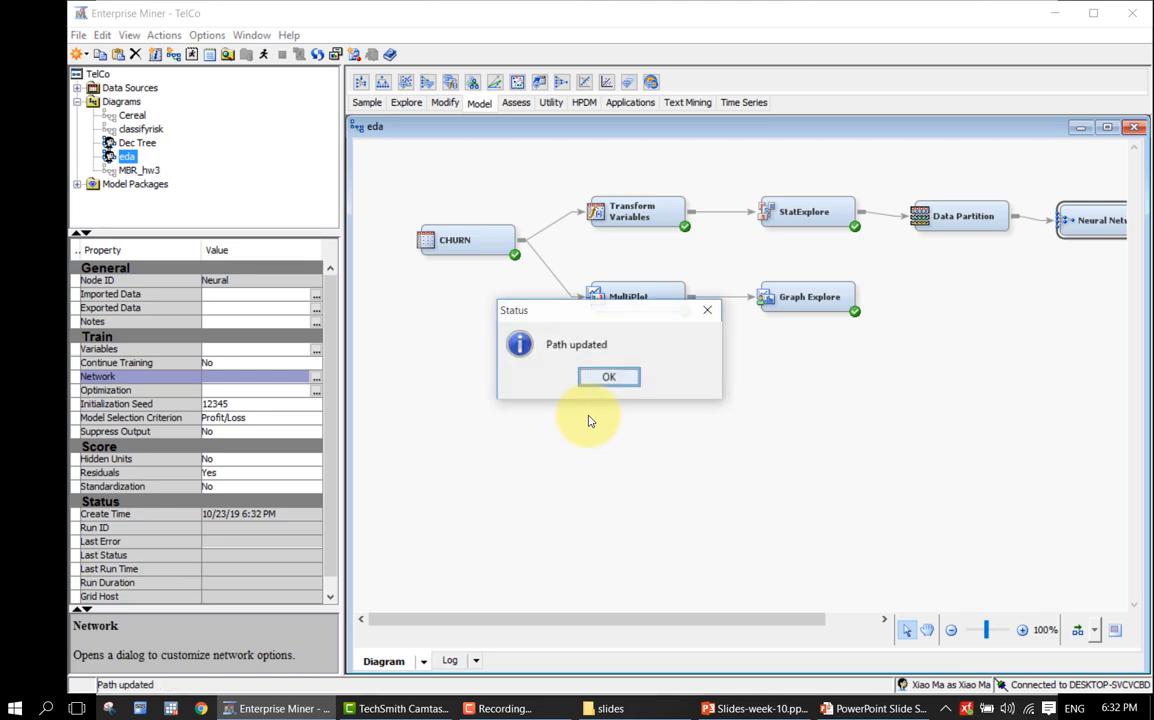
{"action": "left_click", "coordinate": [612, 377]}
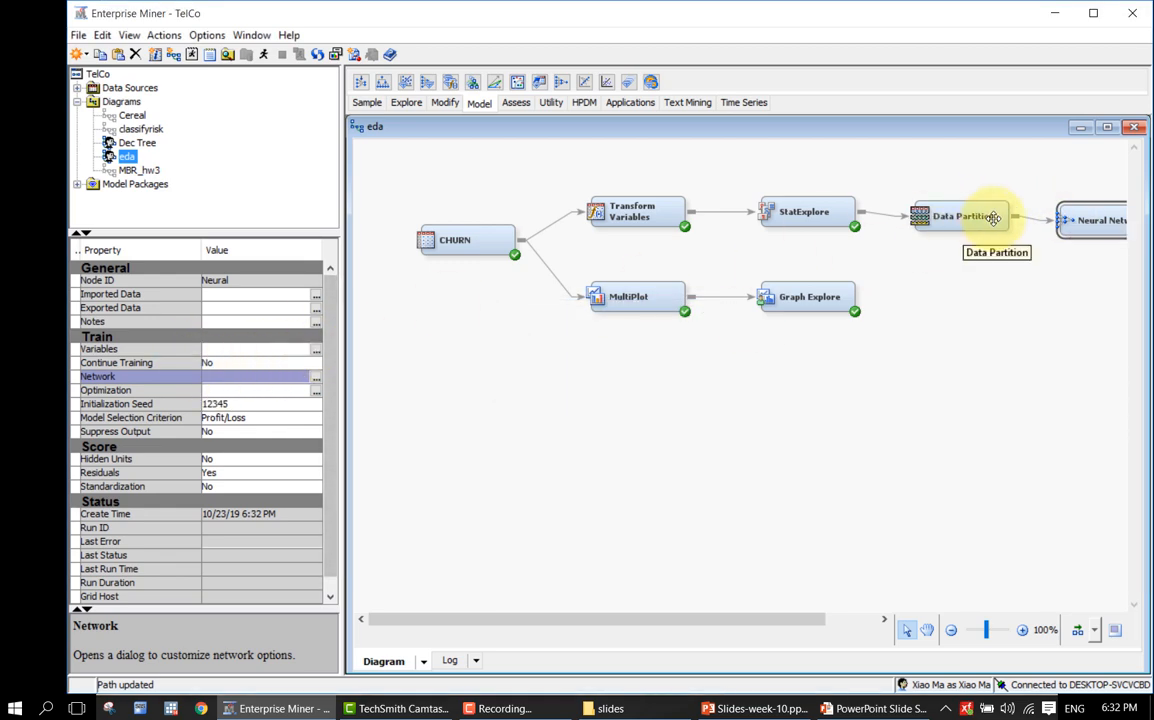
Step: Review the Neural Network node's variables, sorting by use, role and level, and check the report choices for VMail_Plan
{"action": "left_click", "coordinate": [316, 349]}
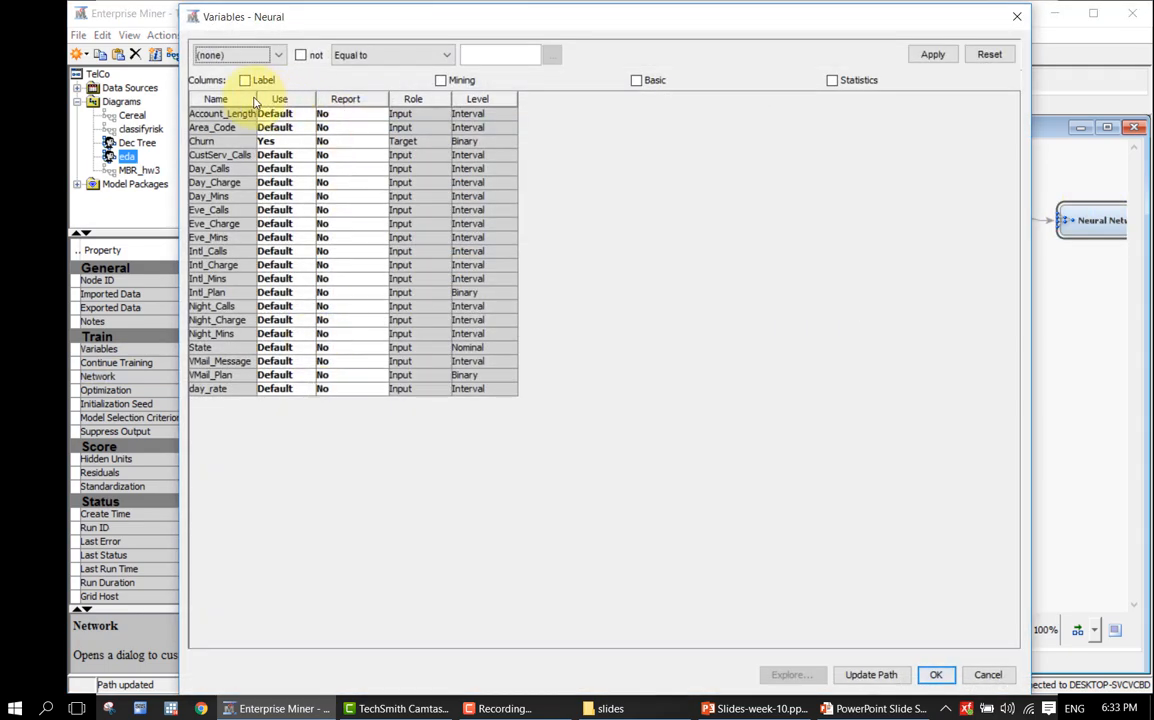
{"action": "left_click_drag", "start_coordinate": [256, 100], "coordinate": [277, 99]}
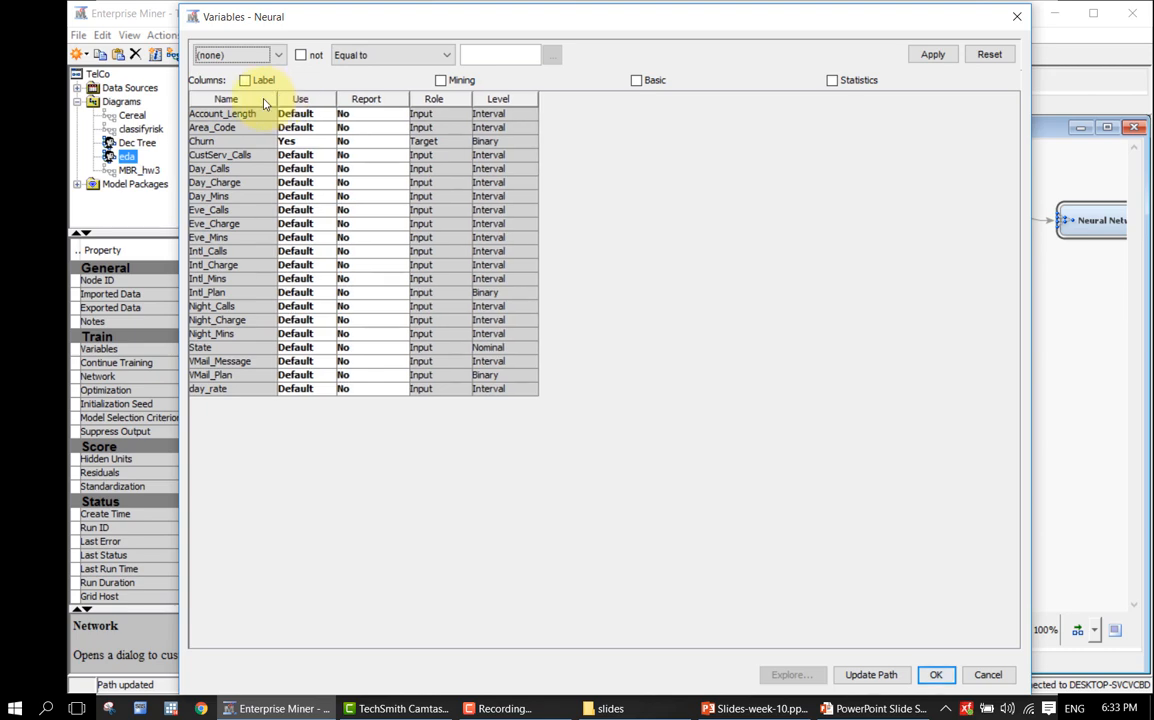
{"action": "left_click", "coordinate": [291, 100]}
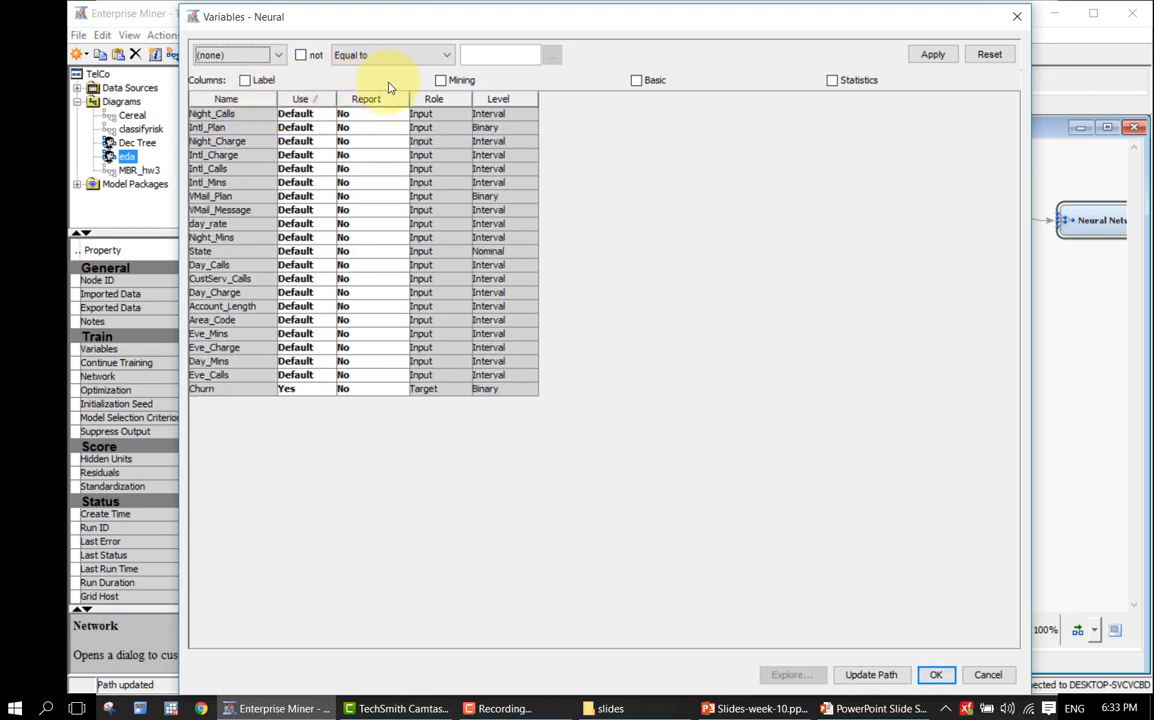
{"action": "left_click", "coordinate": [444, 101]}
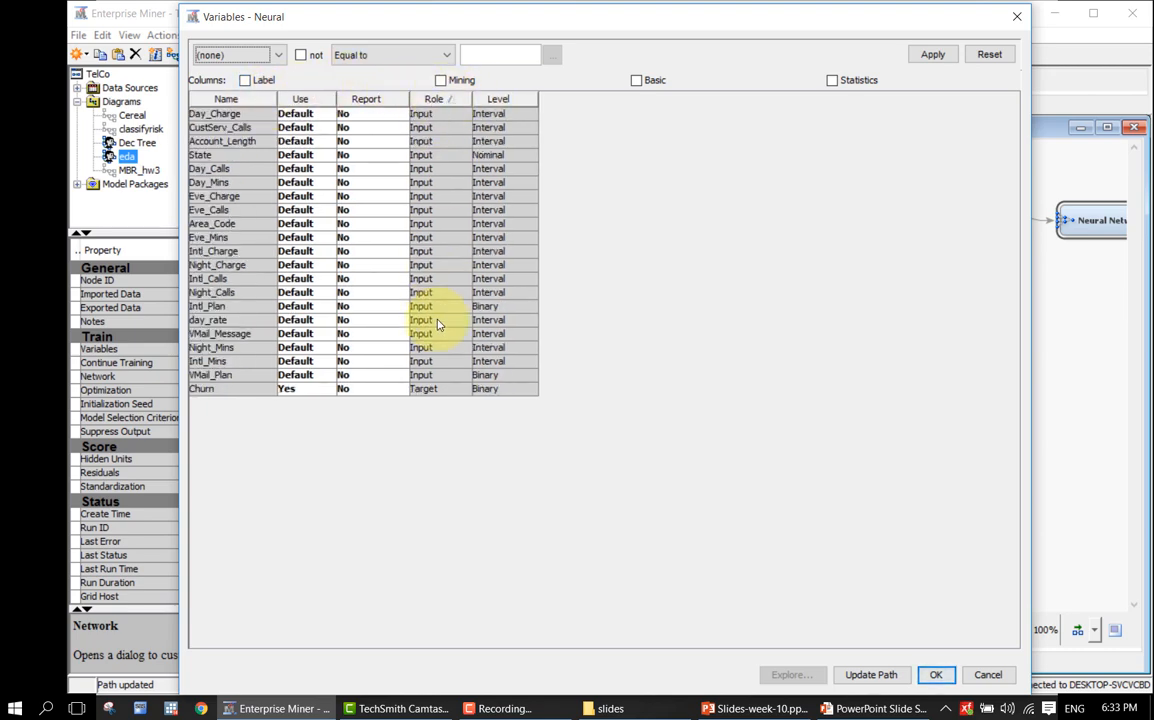
{"action": "left_click", "coordinate": [494, 100]}
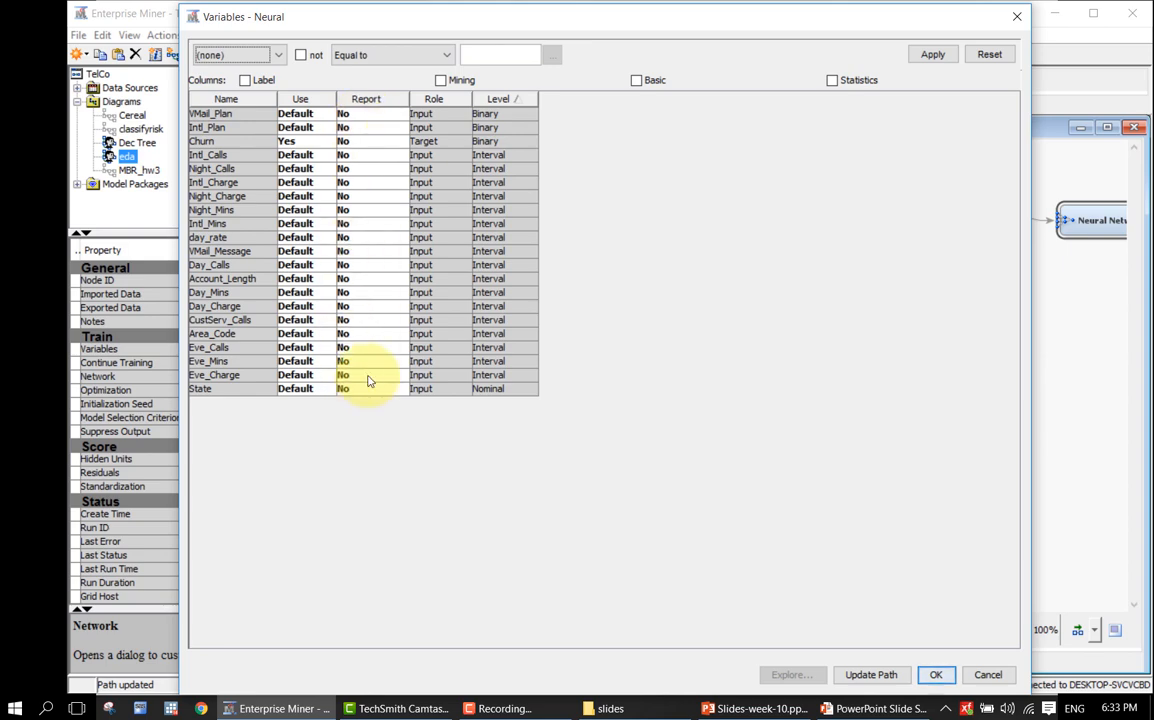
{"action": "left_click", "coordinate": [374, 117]}
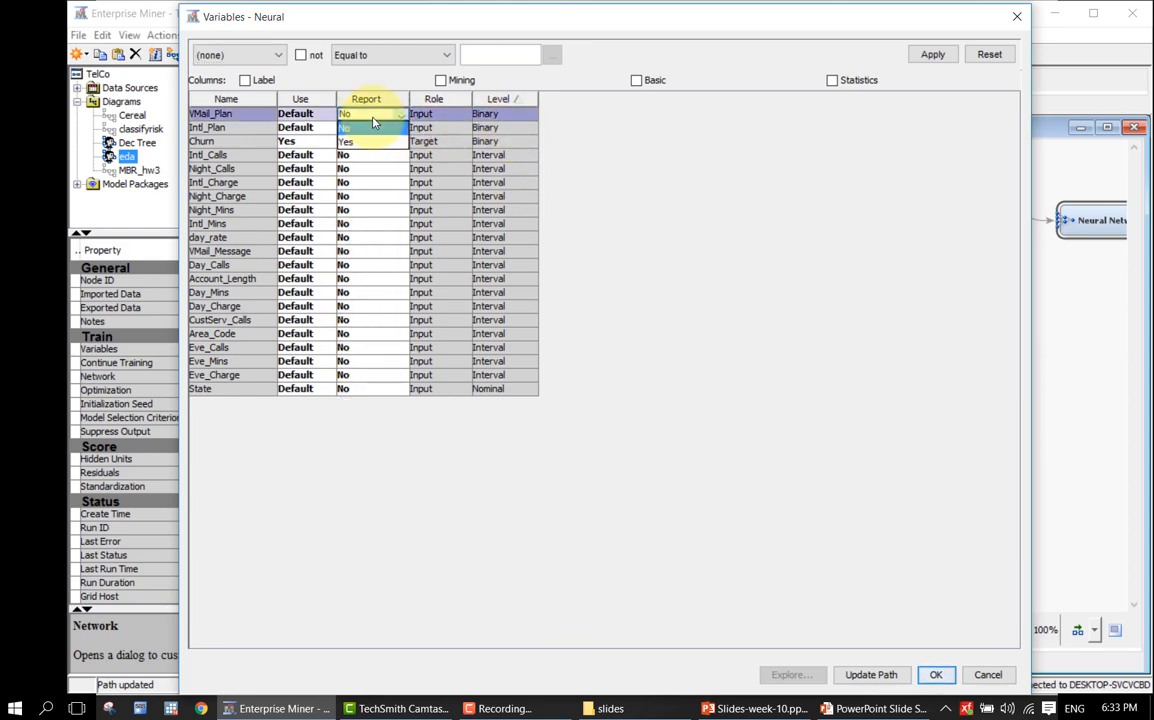
{"action": "left_click", "coordinate": [373, 119]}
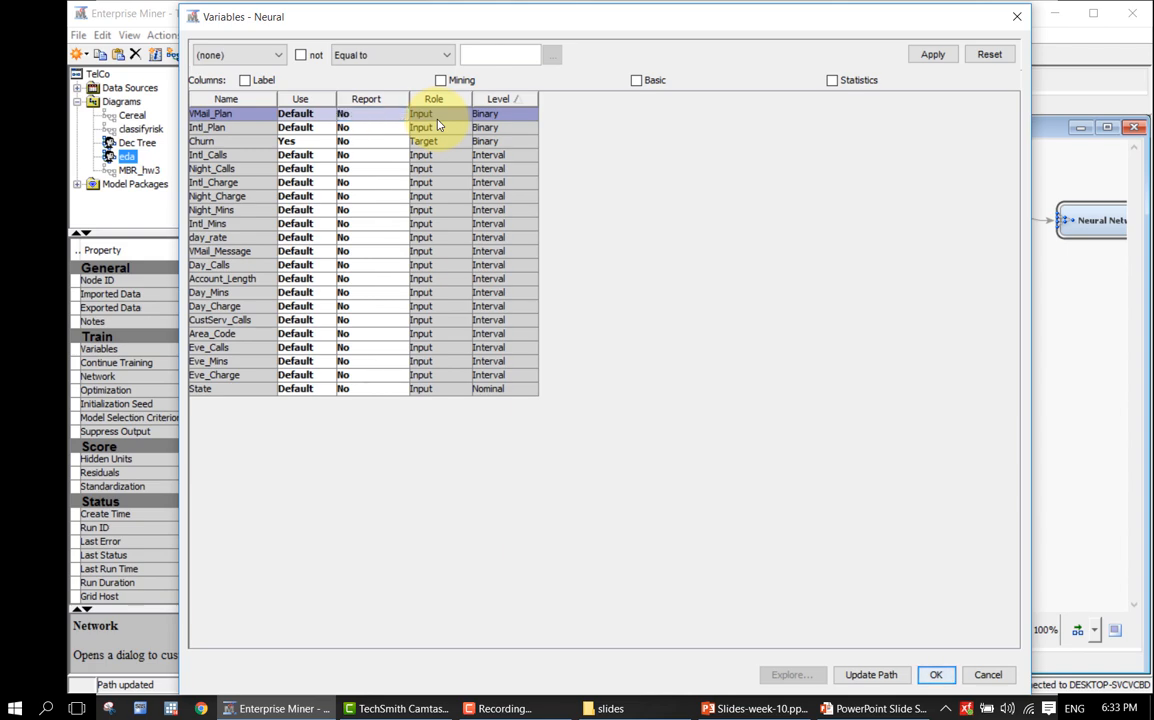
Step: Go through the Neural Network node's binary, interval and nominal variables from VMail_Plan down to State, and close the variables window
{"action": "key", "text": "Down"}
{"action": "key", "text": "Down"}
{"action": "key", "text": "Down"}
{"action": "key", "text": "Down"}
{"action": "key", "text": "Down"}
{"action": "key", "text": "Down"}
{"action": "key", "text": "Up"}
{"action": "key", "text": "Up"}
{"action": "key", "text": "Up"}
{"action": "key", "text": "Up"}
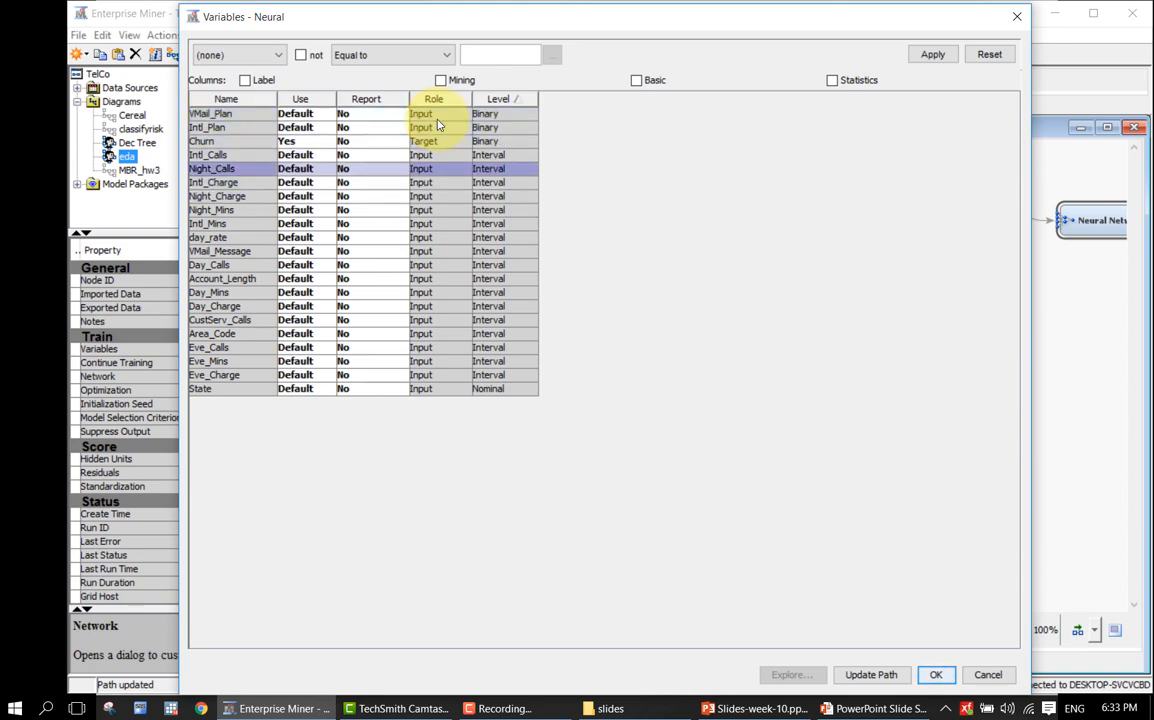
{"action": "key", "text": "Down"}
{"action": "key", "text": "Up"}
{"action": "key", "text": "Up"}
{"action": "key", "text": "Up"}
{"action": "key", "text": "Down"}
{"action": "key", "text": "Down"}
{"action": "key", "text": "Down"}
{"action": "key", "text": "Down"}
{"action": "key", "text": "Down"}
{"action": "key", "text": "Down"}
{"action": "key", "text": "Down"}
{"action": "key", "text": "Down"}
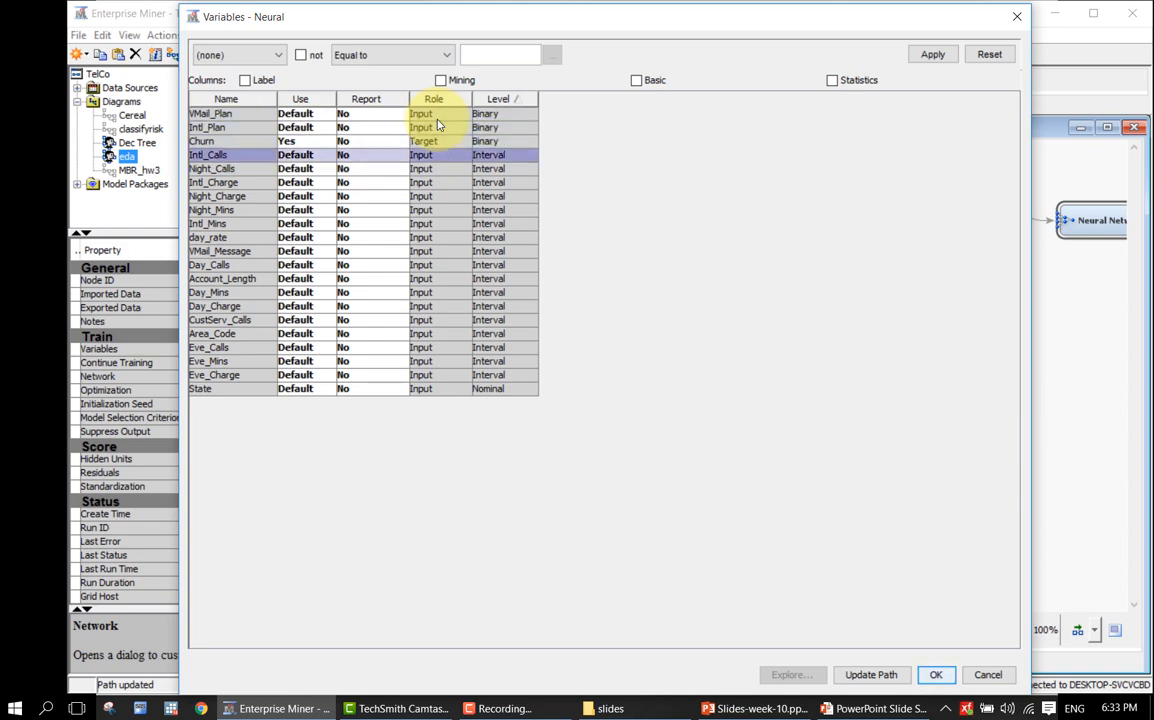
{"action": "key", "text": "Down"}
{"action": "key", "text": "Down"}
{"action": "key", "text": "Down"}
{"action": "key", "text": "Down"}
{"action": "key", "text": "Down"}
{"action": "key", "text": "Down"}
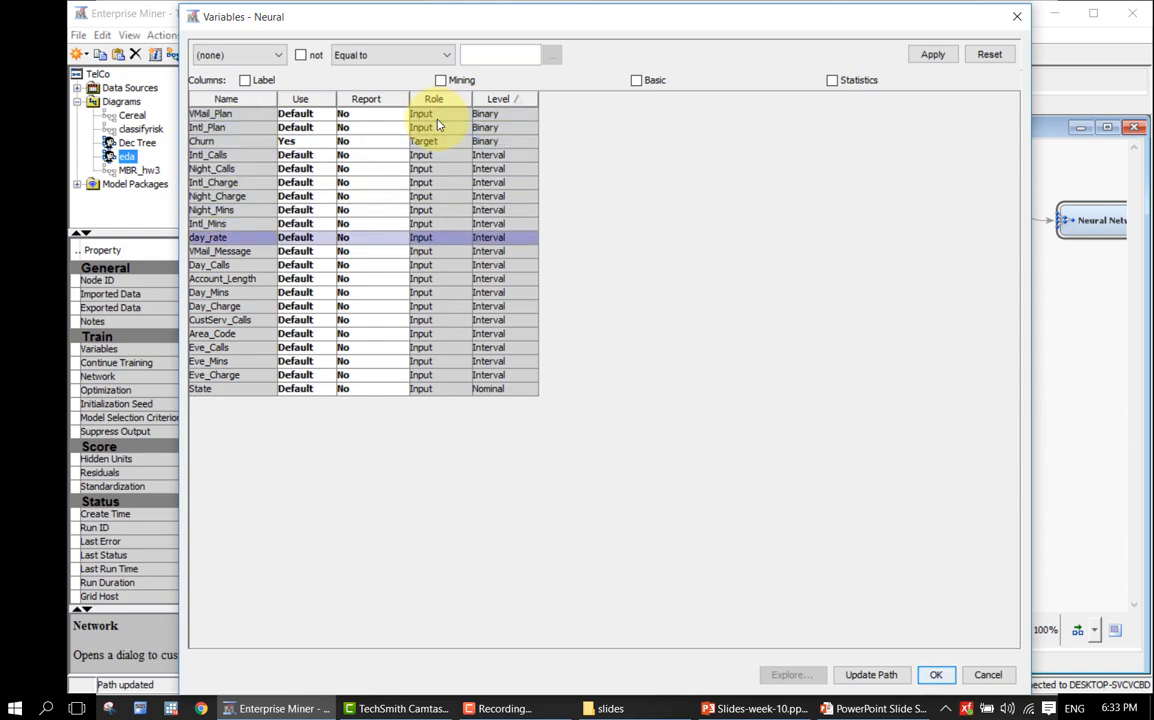
{"action": "key", "text": "Down"}
{"action": "key", "text": "Down"}
{"action": "key", "text": "Down"}
{"action": "key", "text": "Down"}
{"action": "key", "text": "Down"}
{"action": "key", "text": "Down"}
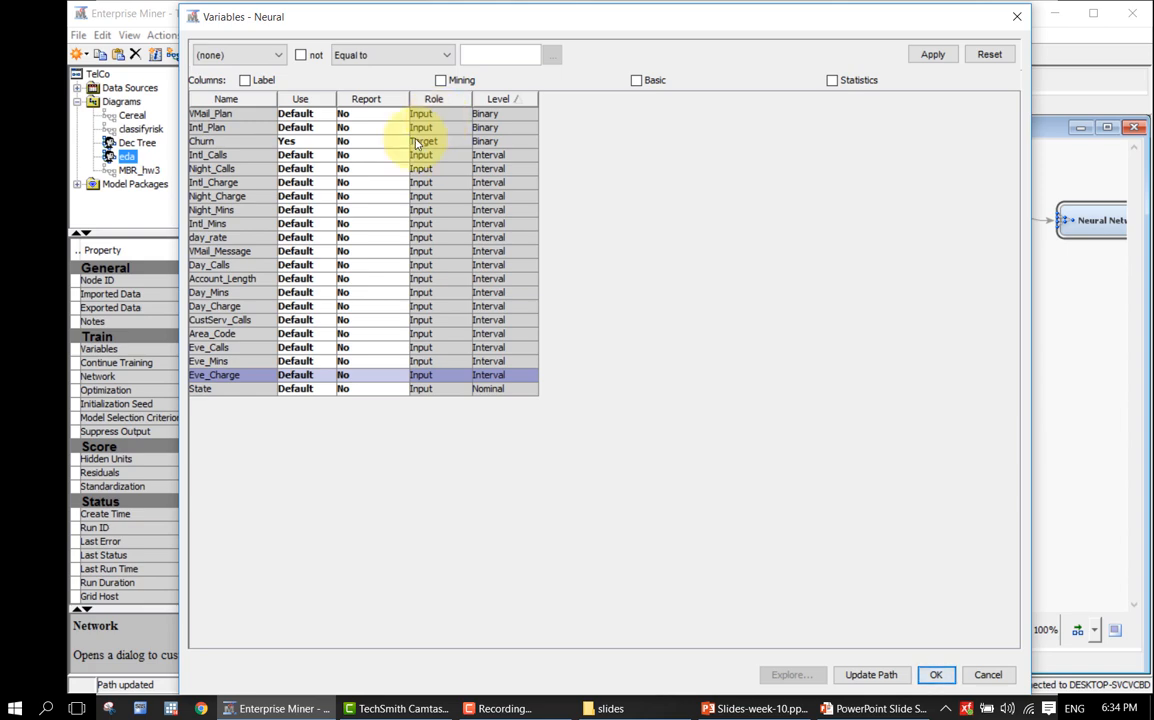
{"action": "left_click", "coordinate": [435, 390]}
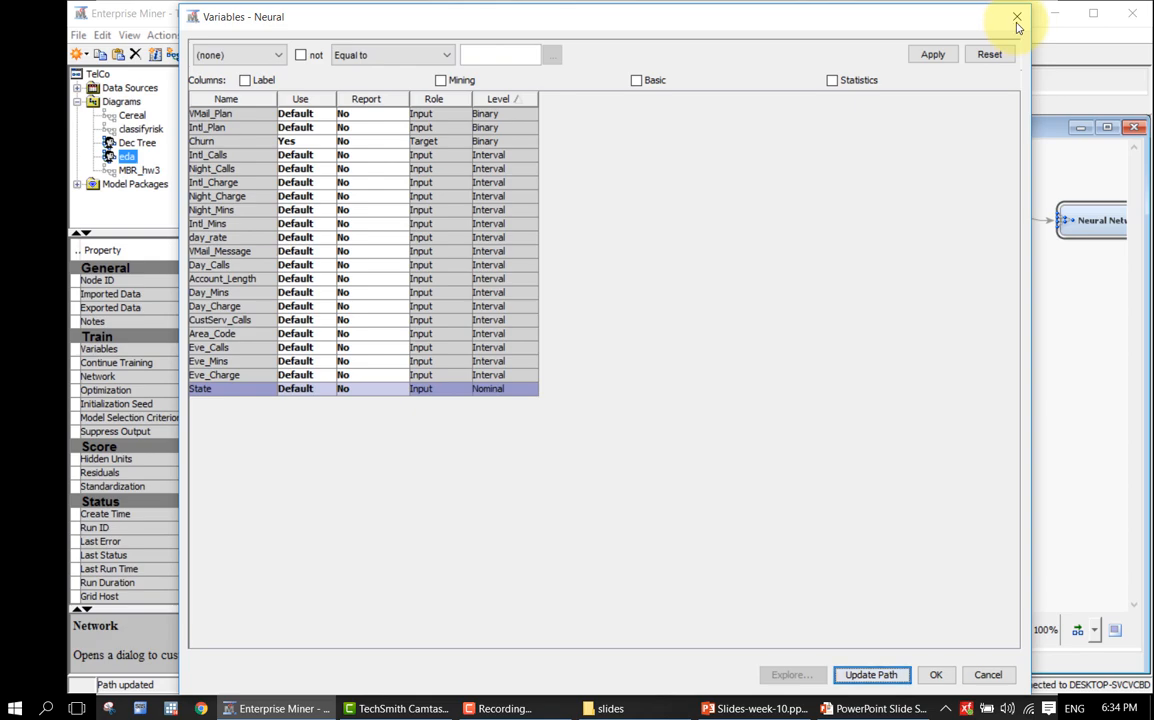
{"action": "left_click_drag", "start_coordinate": [948, 21], "coordinate": [944, 37]}
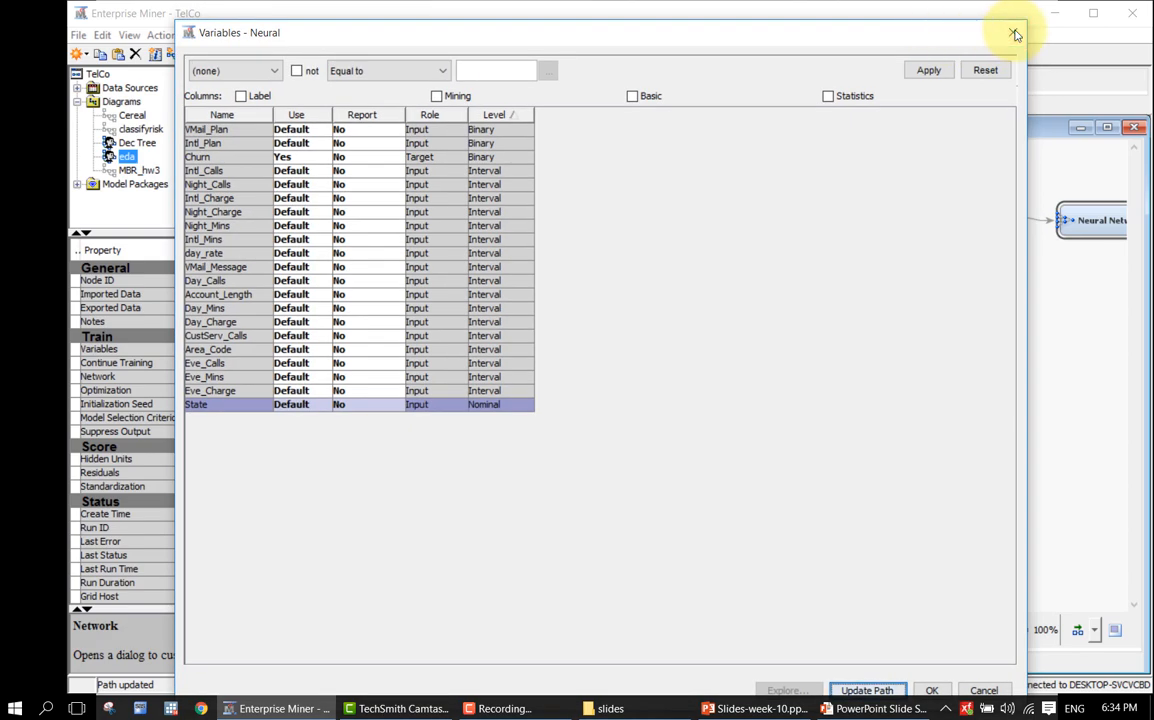
{"action": "left_click", "coordinate": [1010, 33]}
Step: Open the StatExplore node's results and enlarge its Output listing
{"action": "left_click", "coordinate": [795, 213]}
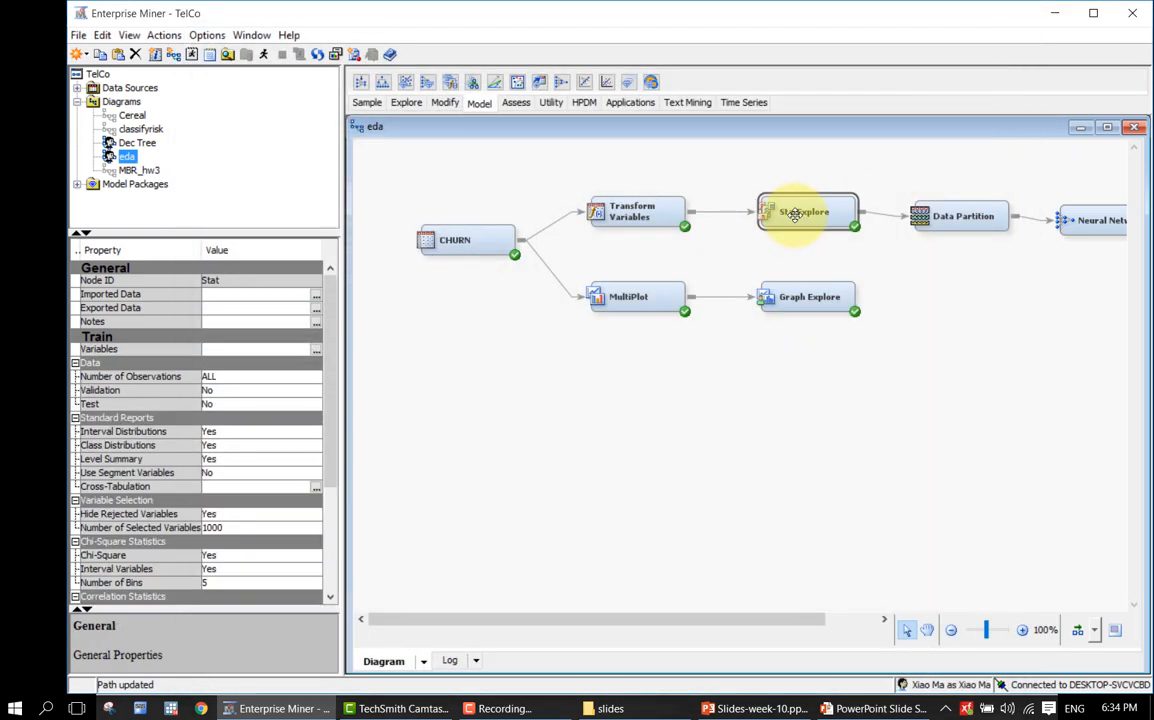
{"action": "right_click", "coordinate": [795, 213]}
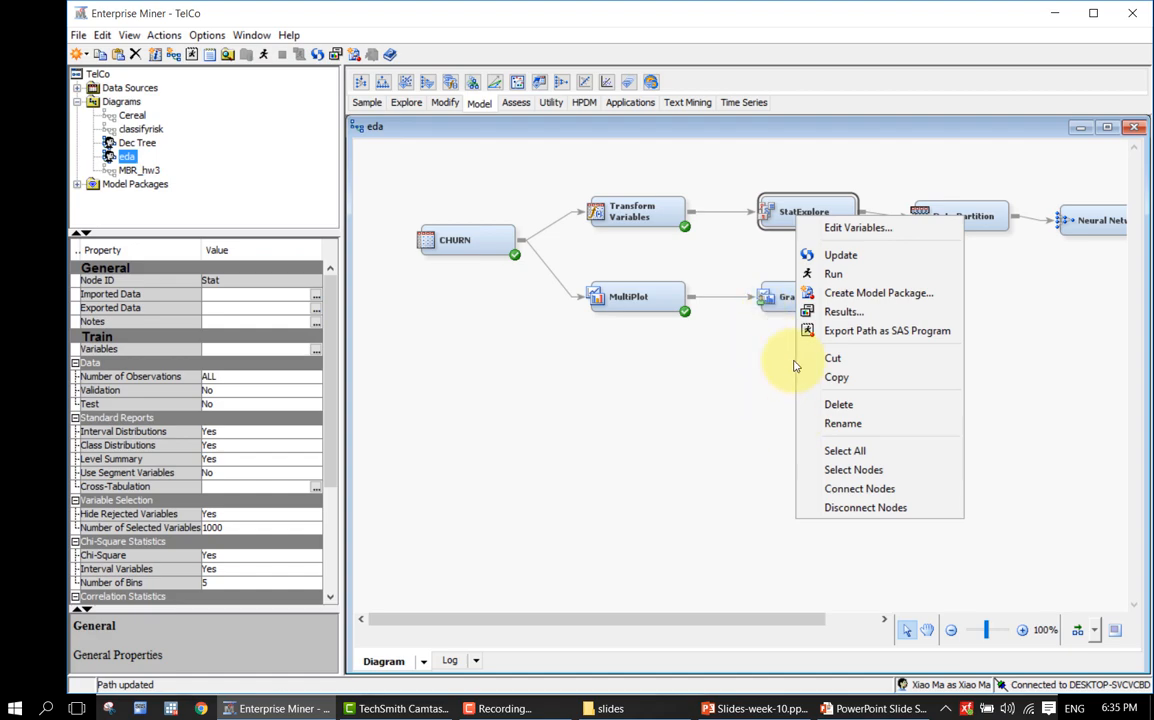
{"action": "left_click", "coordinate": [866, 313]}
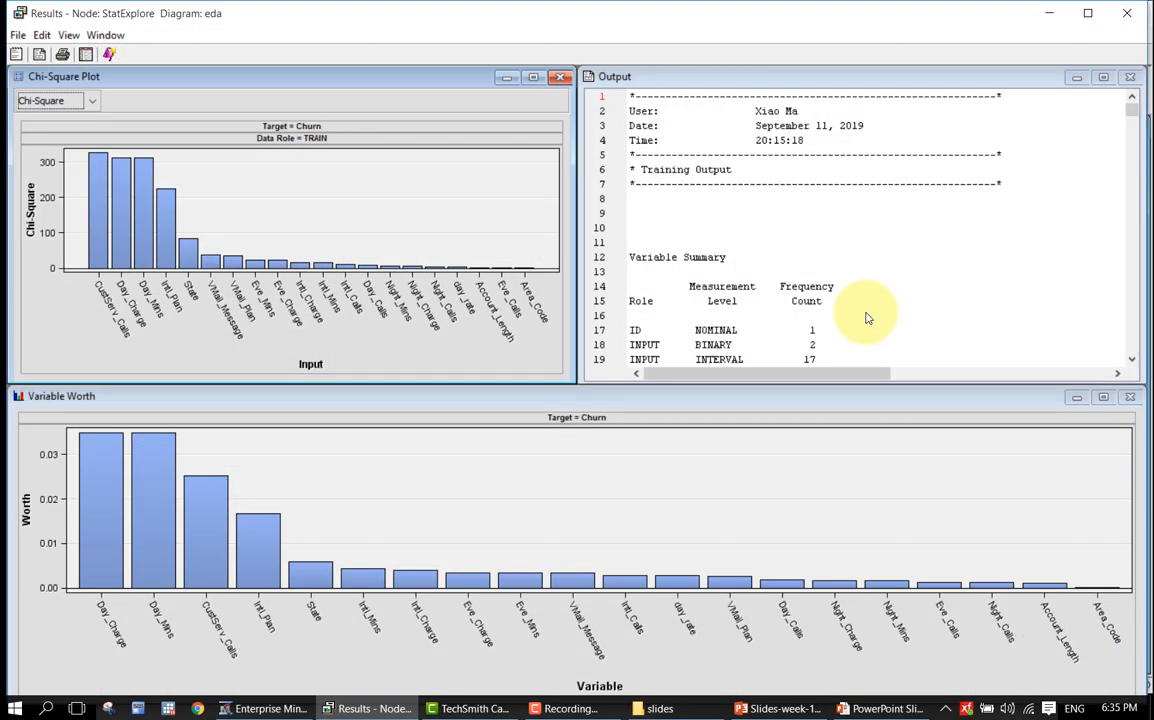
{"action": "left_click", "coordinate": [1105, 77]}
Step: Examine the class and interval variable summary statistics, highlight State's number of levels, and close the results
{"action": "scroll", "coordinate": [312, 404], "scroll_direction": "down", "scroll_amount": 12}
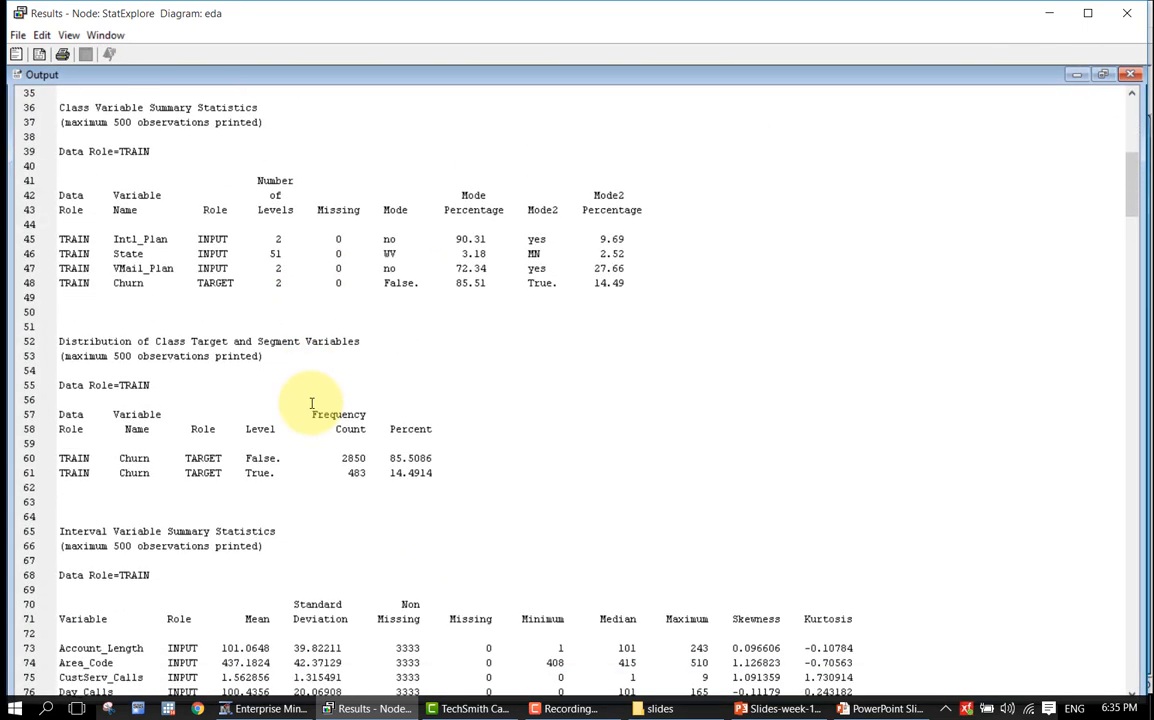
{"action": "scroll", "coordinate": [271, 553], "scroll_direction": "down", "scroll_amount": 4}
{"action": "scroll", "coordinate": [271, 553], "scroll_direction": "down", "scroll_amount": 5}
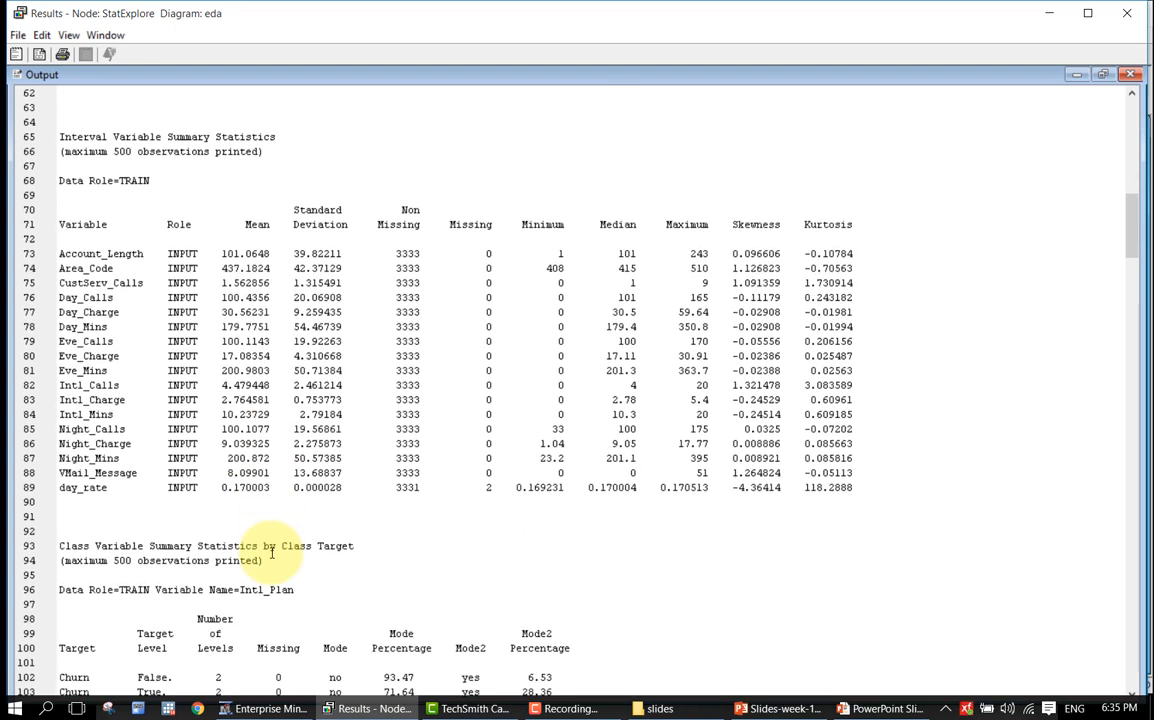
{"action": "scroll", "coordinate": [175, 465], "scroll_direction": "down", "scroll_amount": 2}
{"action": "scroll", "coordinate": [180, 470], "scroll_direction": "up", "scroll_amount": 6}
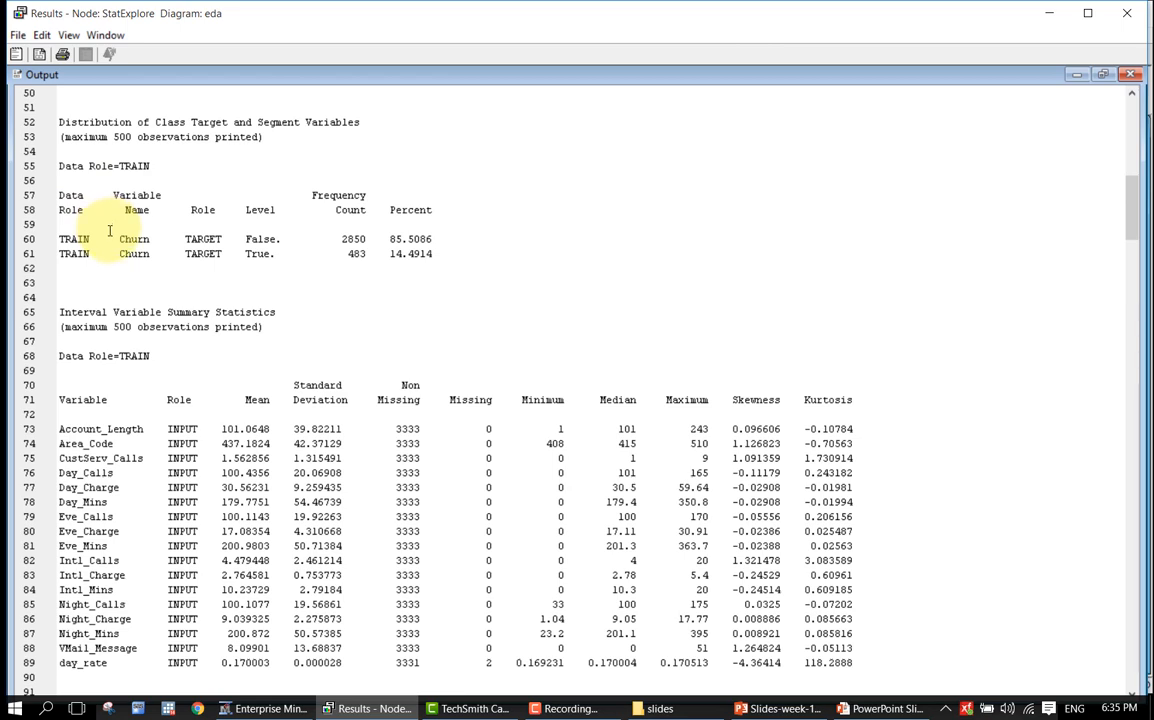
{"action": "scroll", "coordinate": [110, 231], "scroll_direction": "up", "scroll_amount": 5}
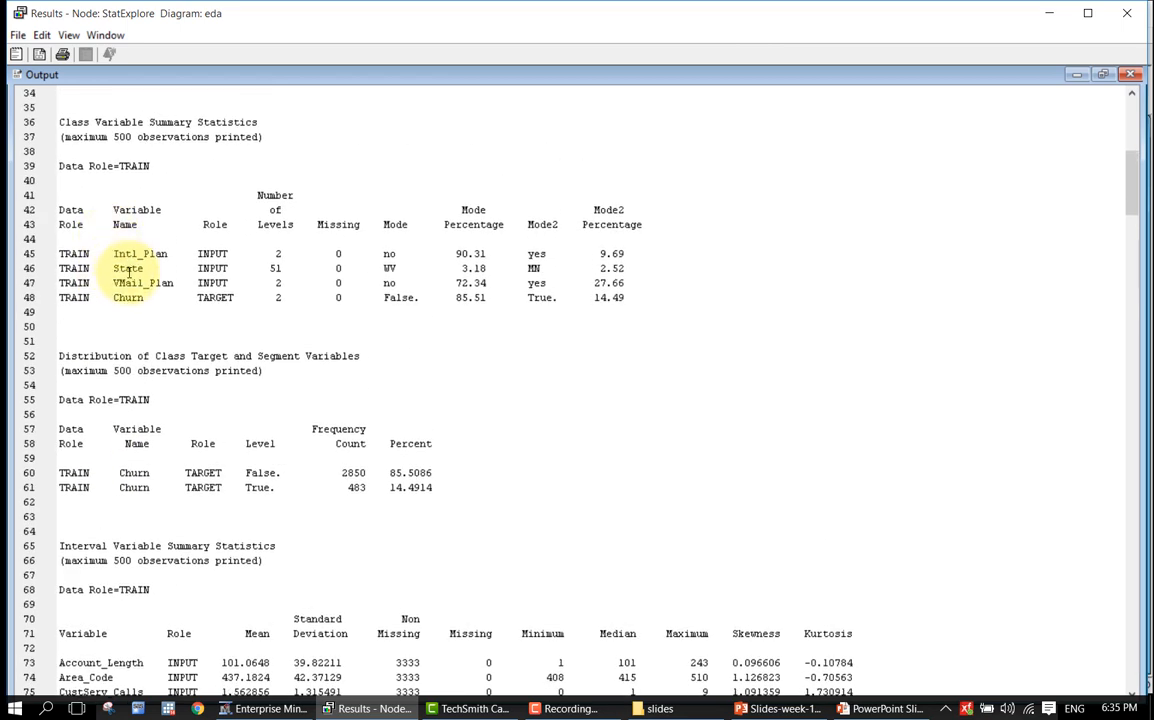
{"action": "left_click_drag", "start_coordinate": [270, 268], "coordinate": [281, 270]}
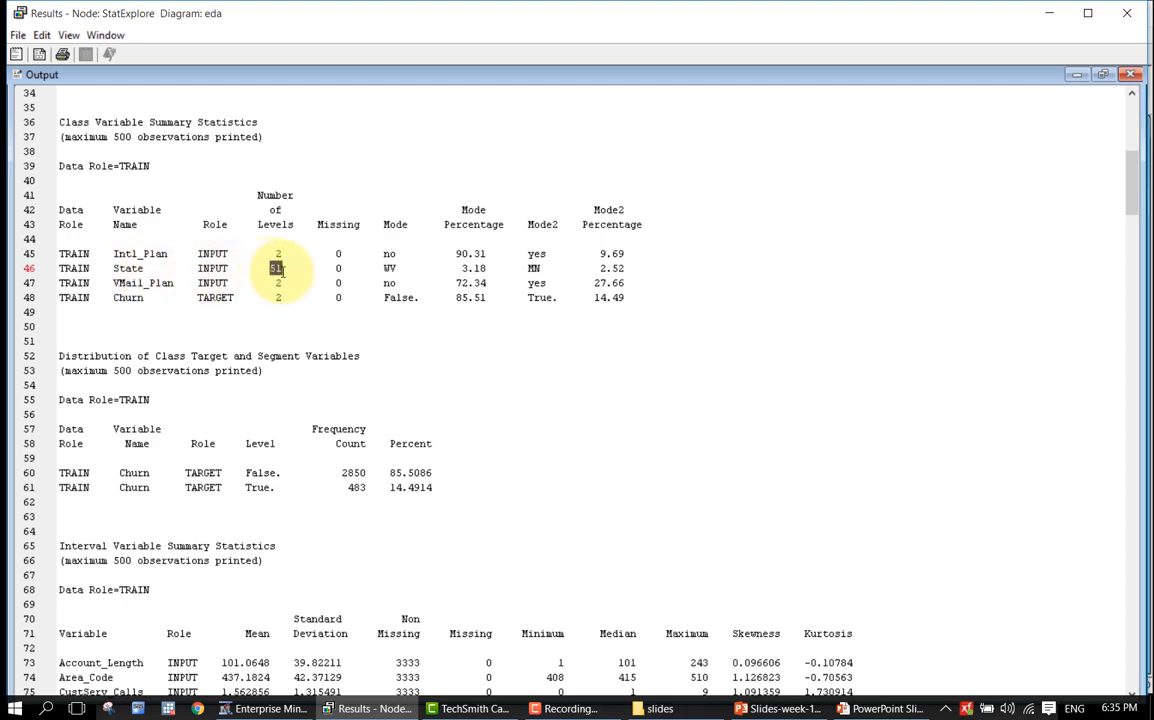
{"action": "left_click", "coordinate": [1127, 13]}
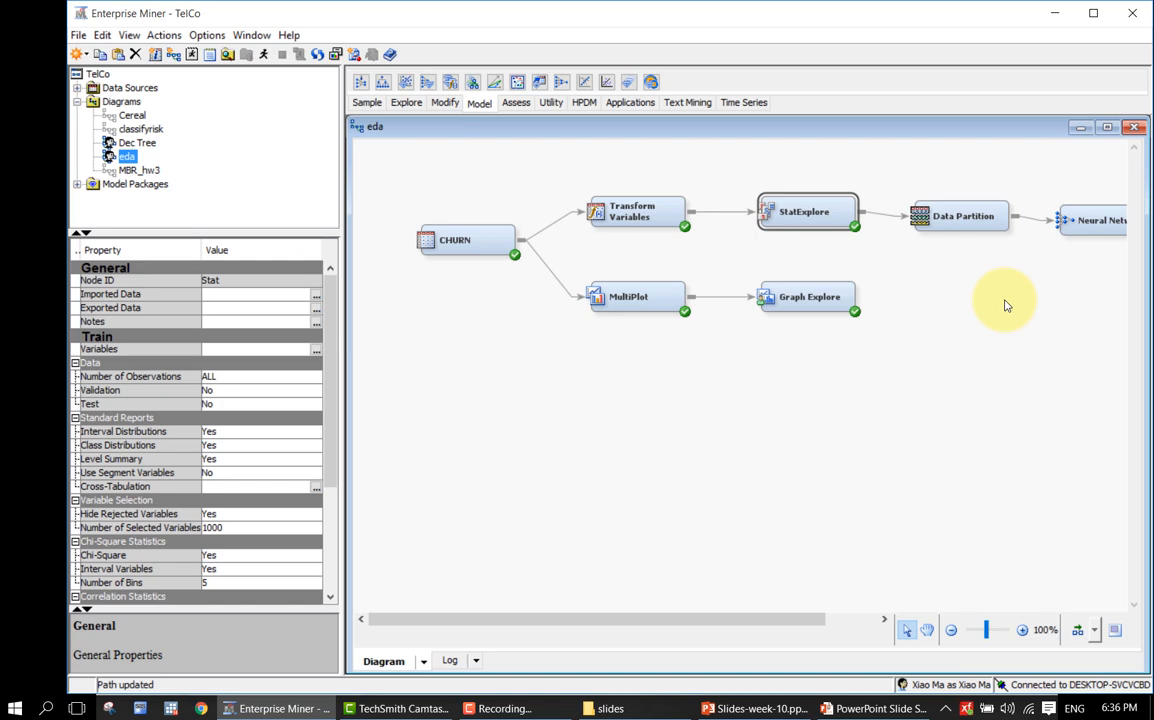
Step: Switch to the neural network typology slide, reveal the churn example note for the Optimization Results method, and return to Enterprise Miner
{"action": "left_click", "coordinate": [1006, 306]}
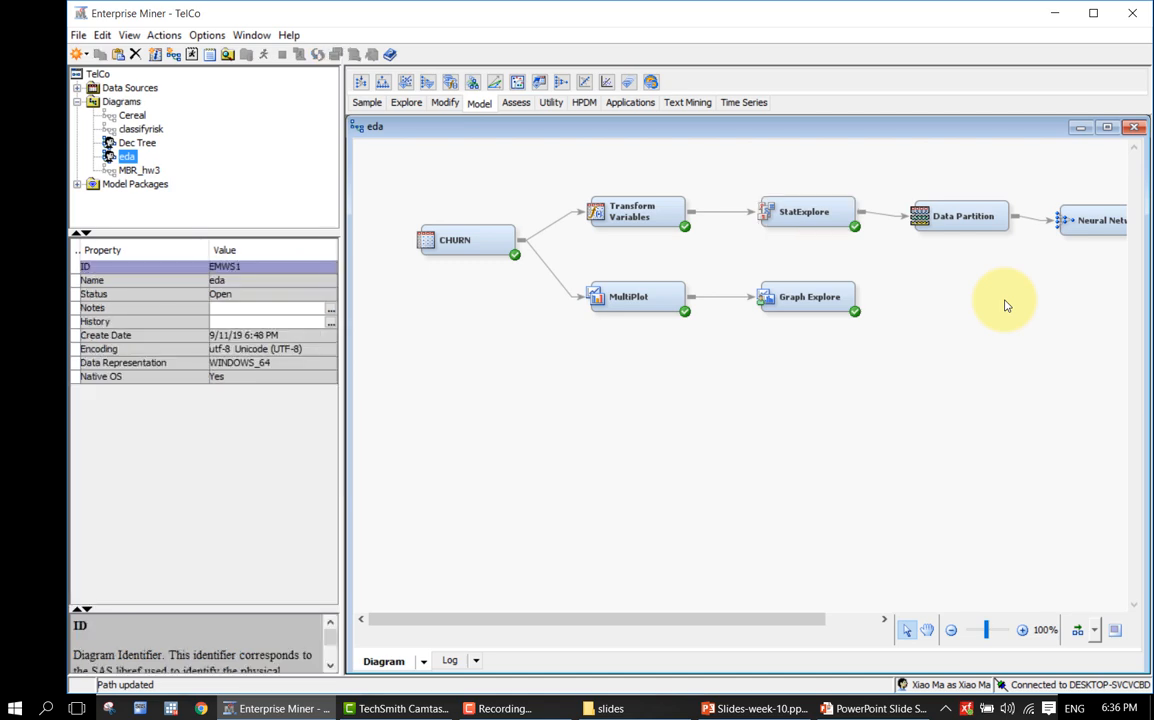
{"action": "left_click", "coordinate": [1100, 218]}
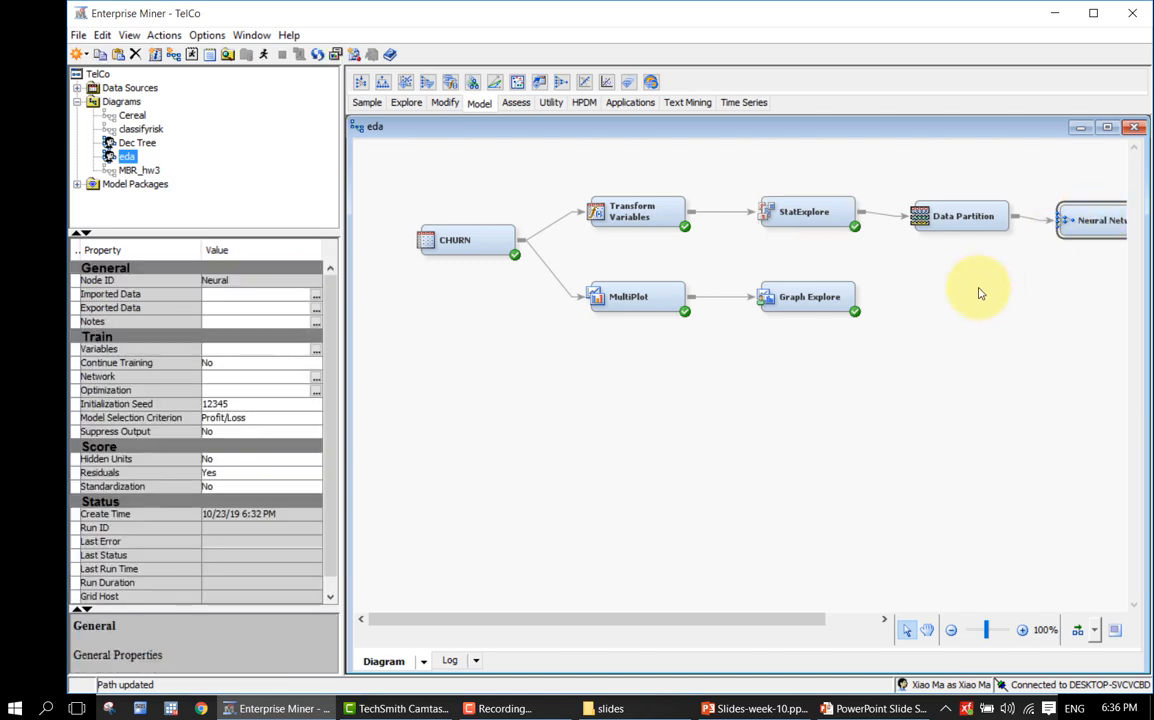
{"action": "key", "text": "alt+Tab"}
{"action": "key", "text": "alt+Tab"}
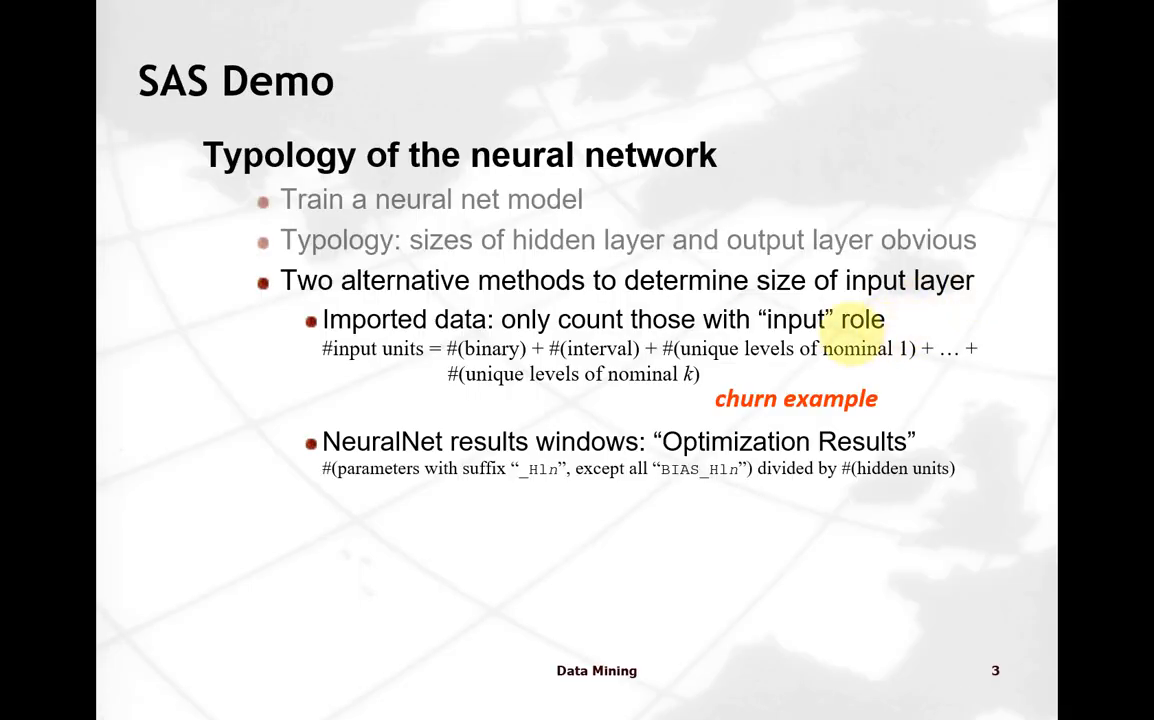
{"action": "left_click", "coordinate": [686, 492]}
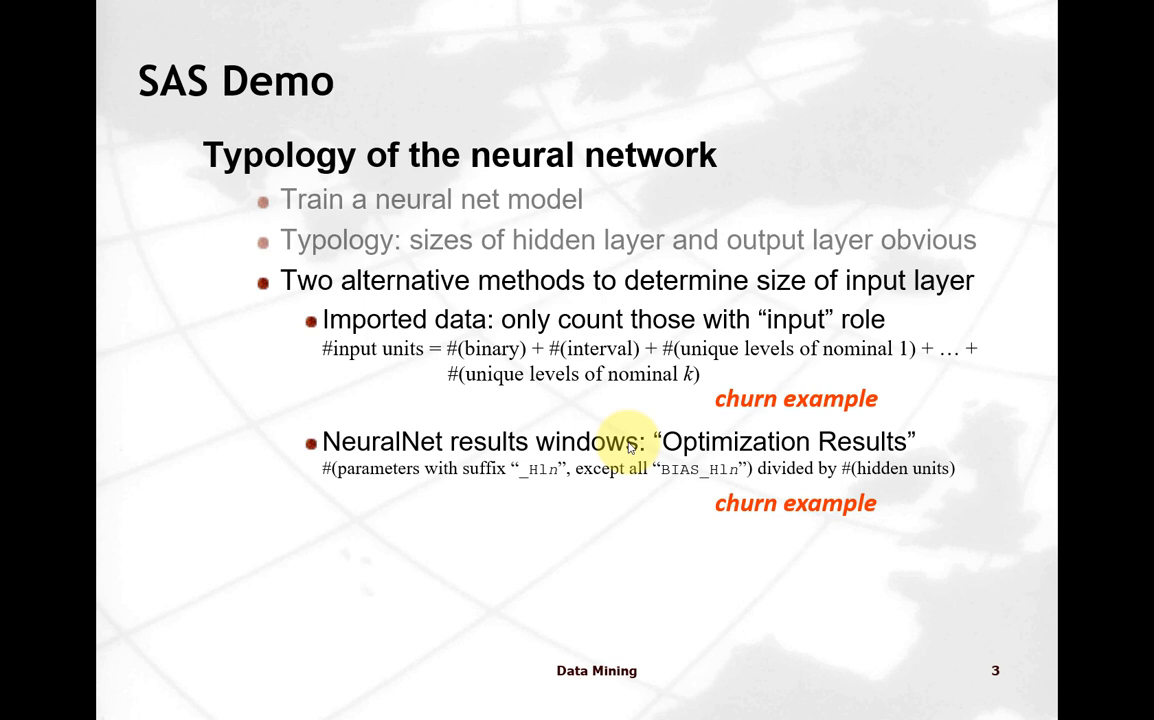
{"action": "key", "text": "alt+Tab"}
{"action": "left_click", "coordinate": [773, 391]}
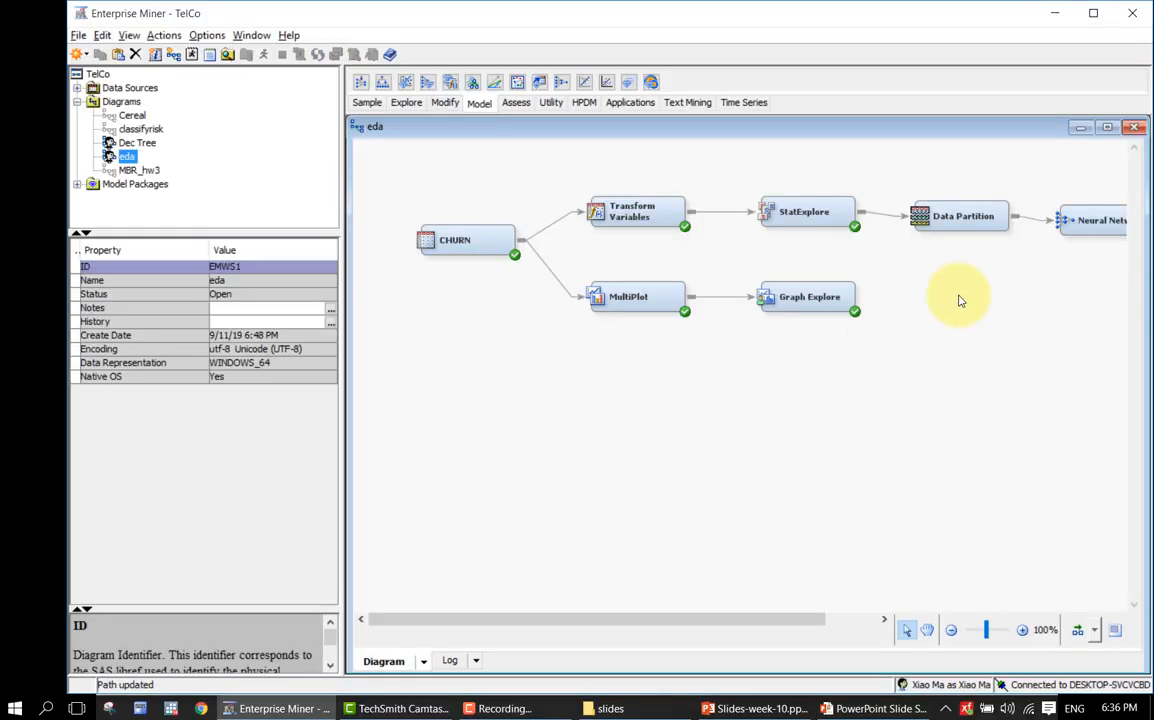
Step: Inspect the Neural Network node's exported data tables and close the list
{"action": "left_click", "coordinate": [1055, 228]}
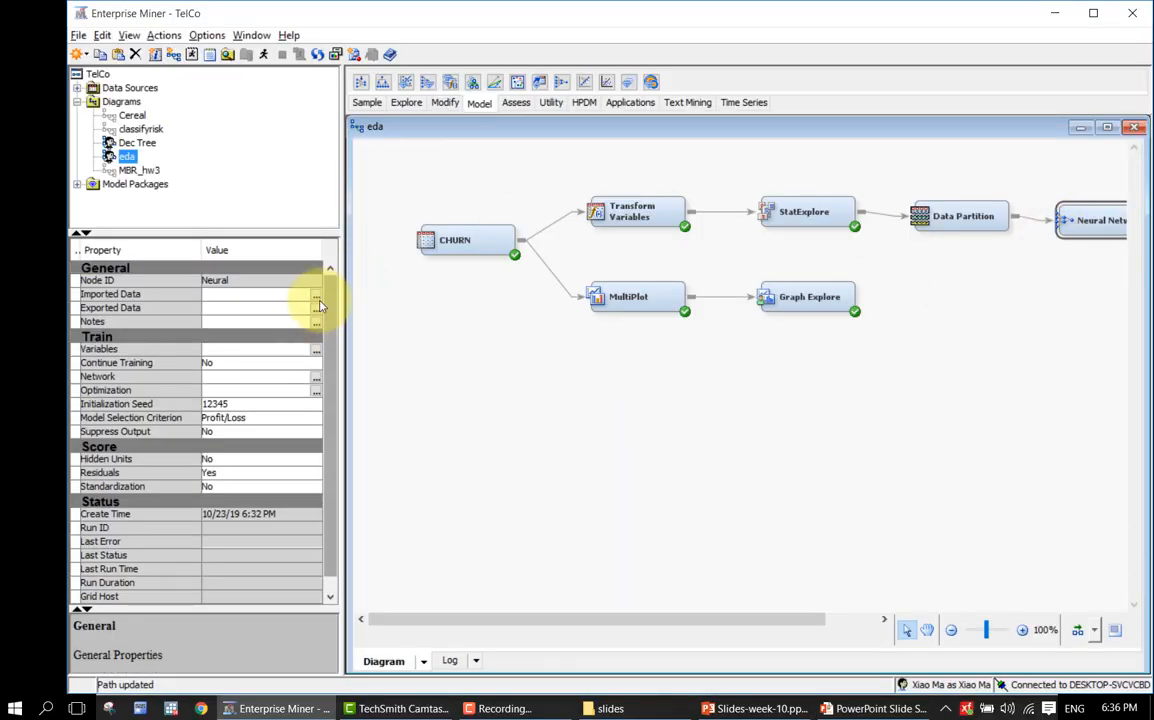
{"action": "left_click", "coordinate": [316, 313]}
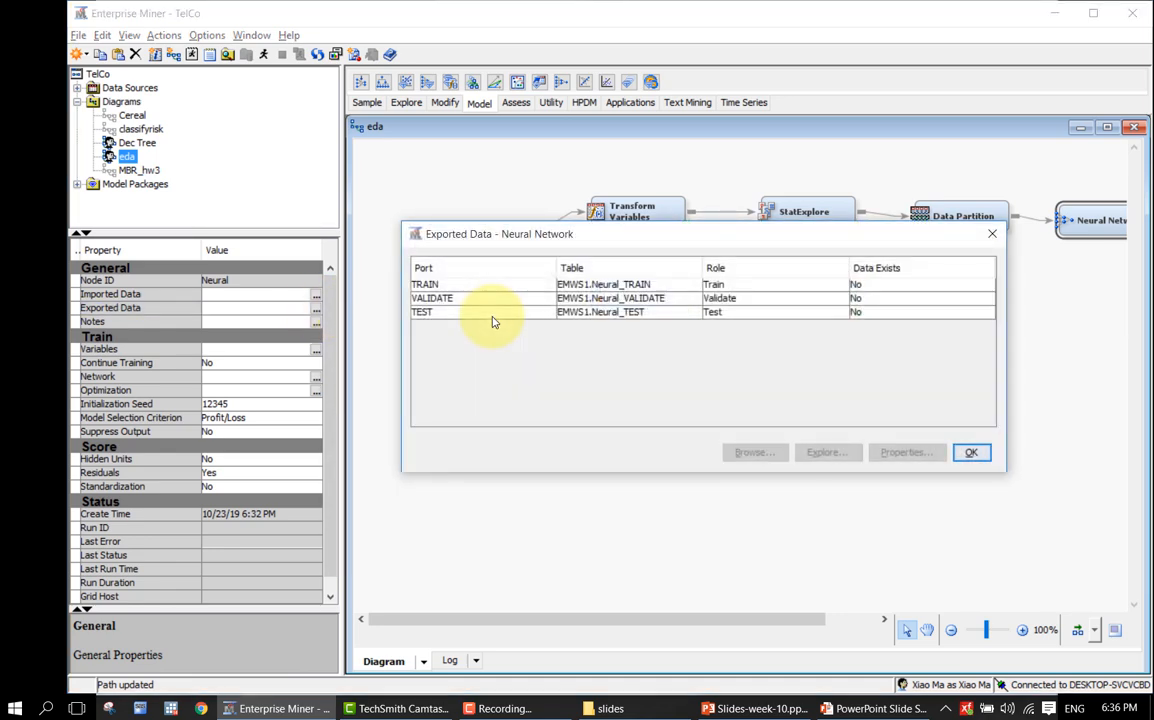
{"action": "left_click", "coordinate": [992, 233]}
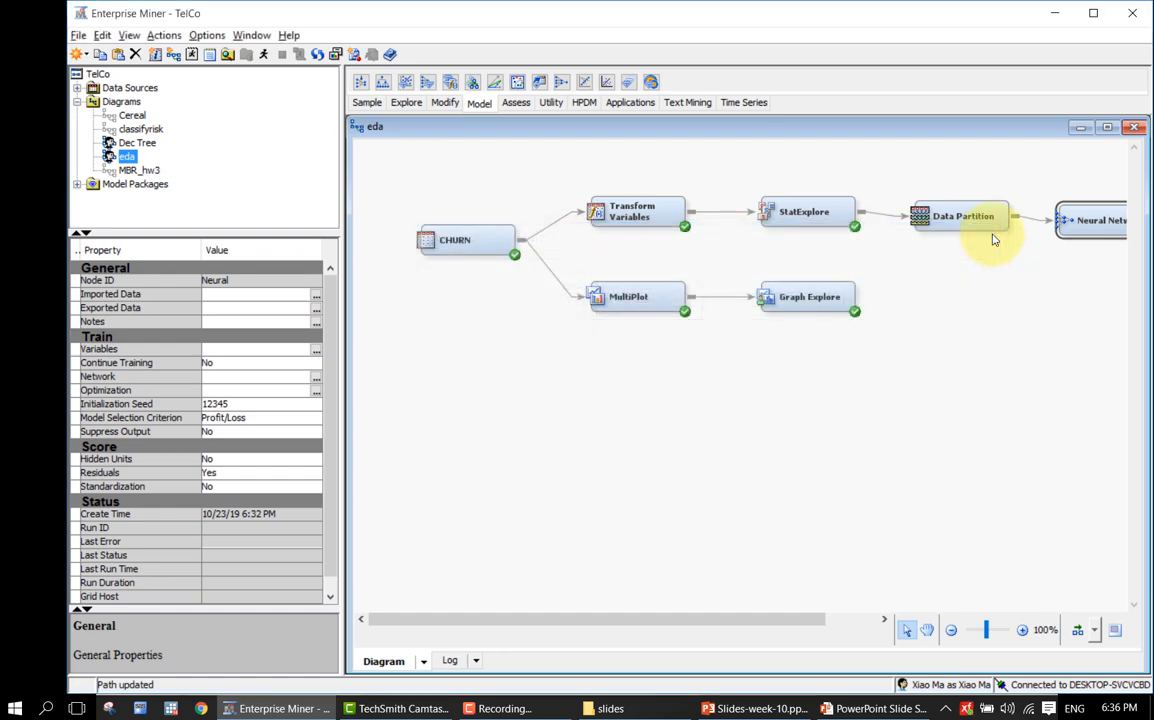
Step: Set the Neural Network node's number of hidden units to 5 in its network options
{"action": "left_click", "coordinate": [316, 377]}
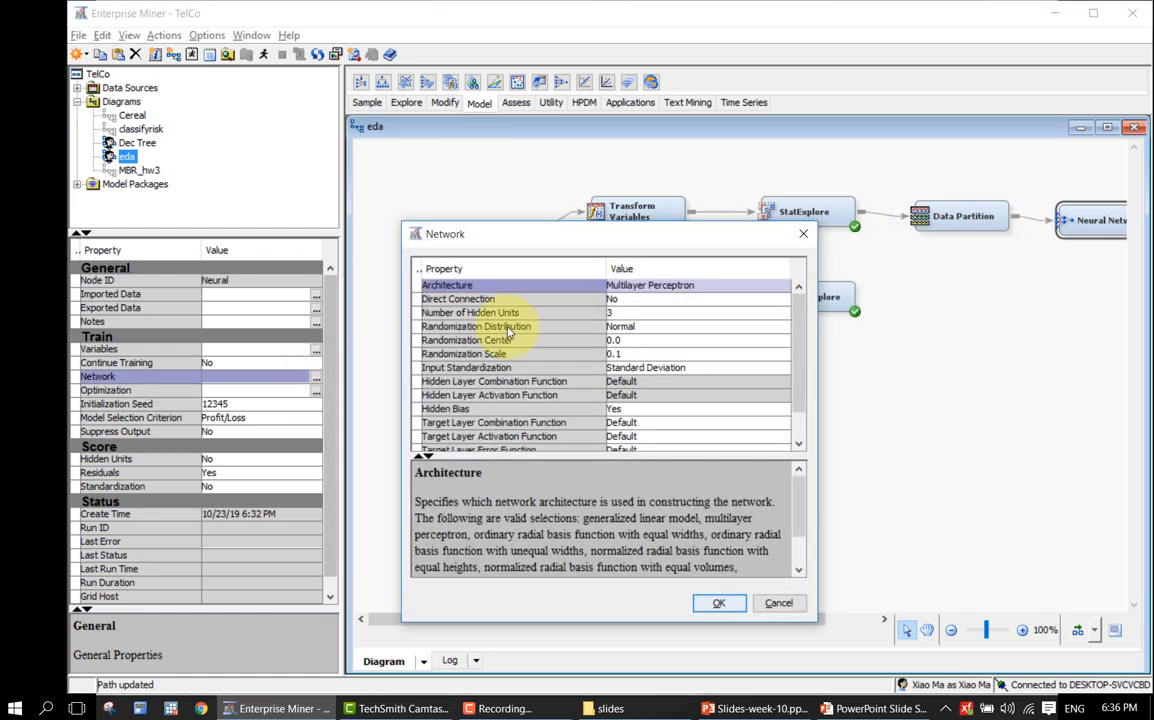
{"action": "left_click", "coordinate": [626, 312]}
{"action": "type", "text": "5"}
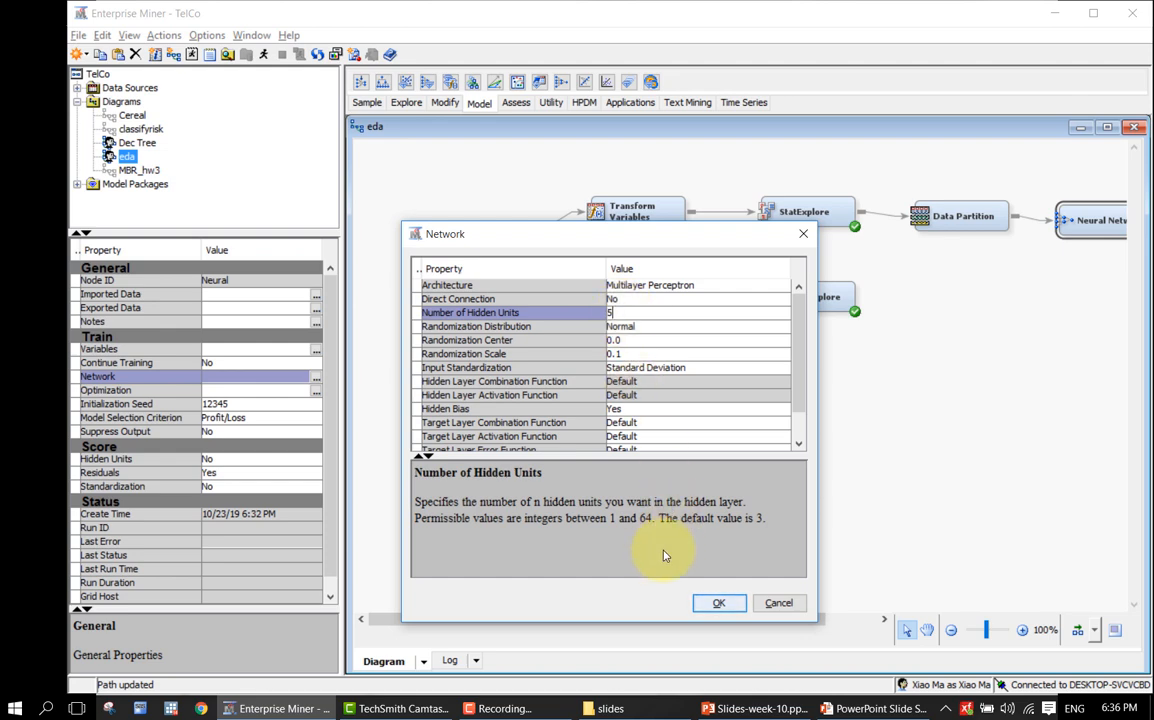
{"action": "left_click", "coordinate": [718, 605]}
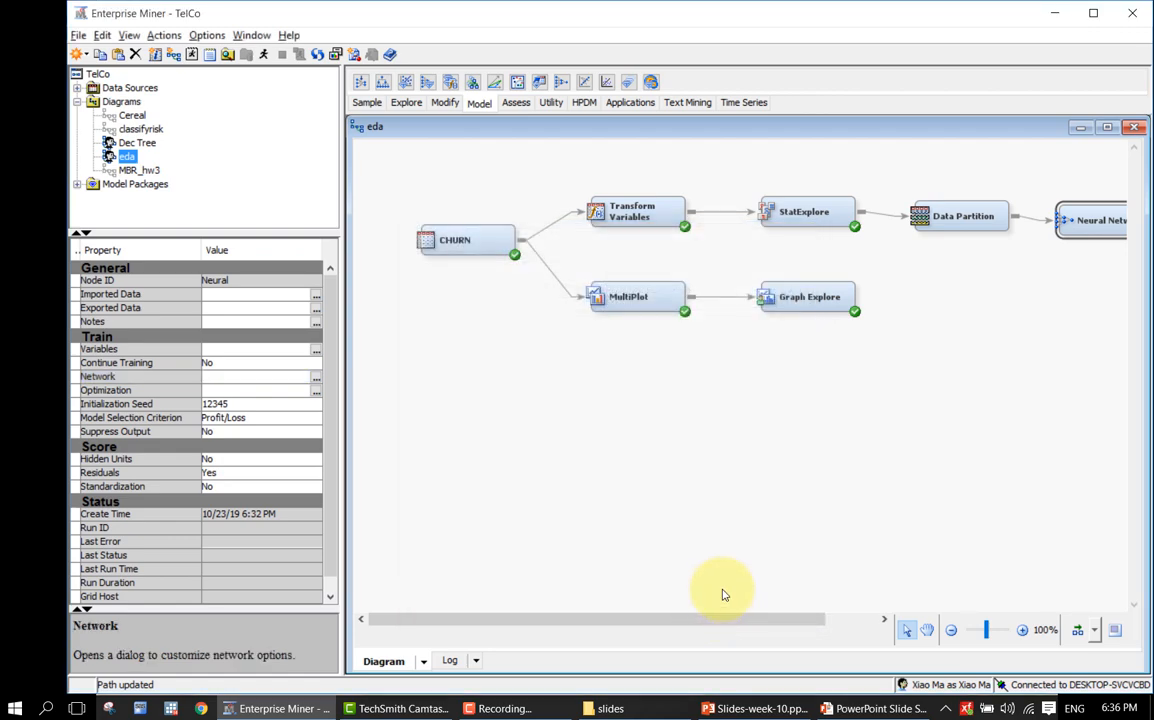
Step: Run the path up to the Neural Network node and confirm the run
{"action": "left_click", "coordinate": [1069, 228]}
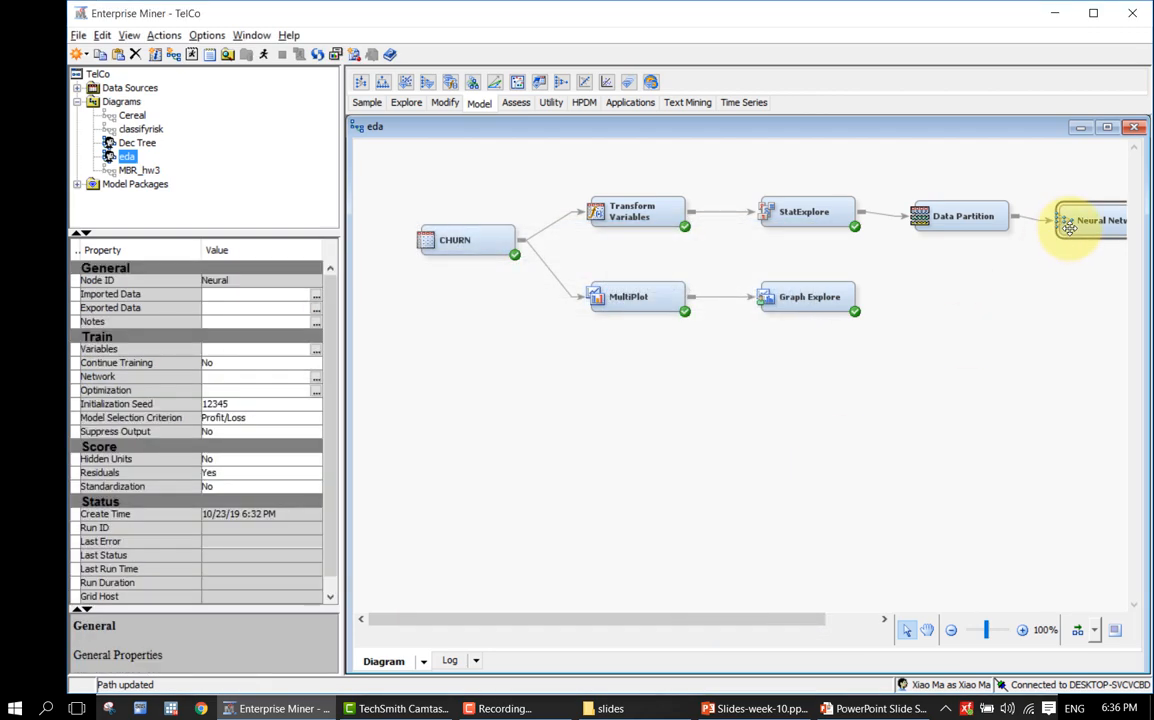
{"action": "right_click", "coordinate": [1069, 228]}
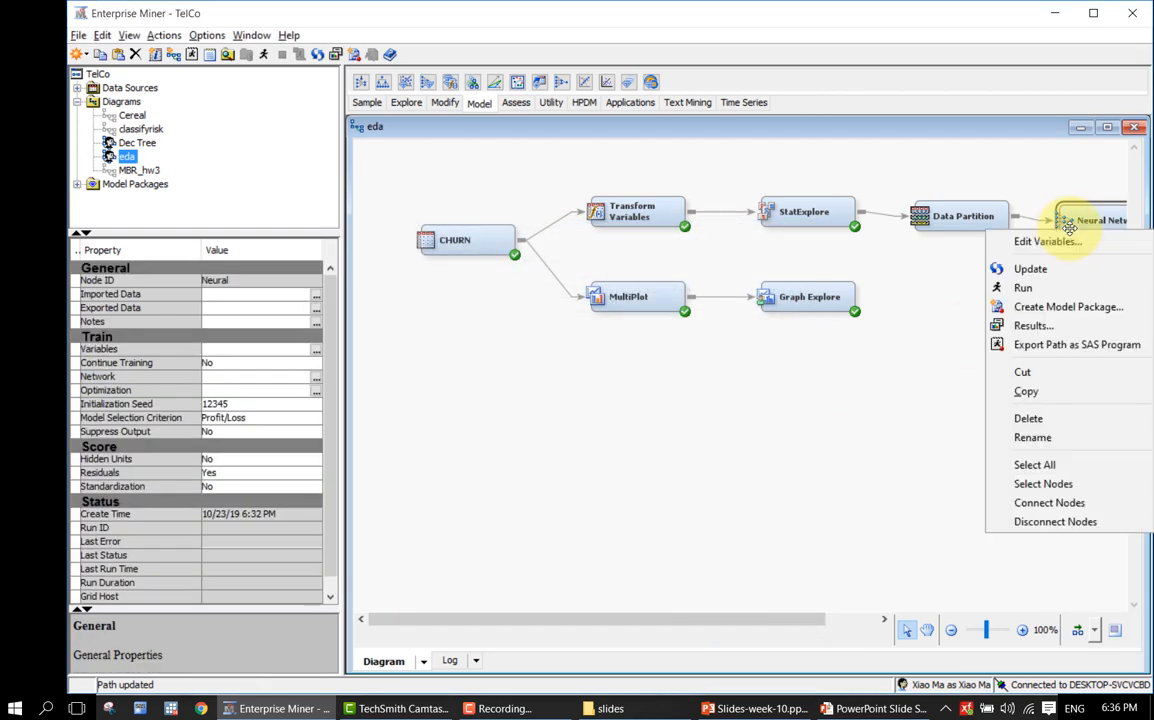
{"action": "left_click", "coordinate": [1073, 288]}
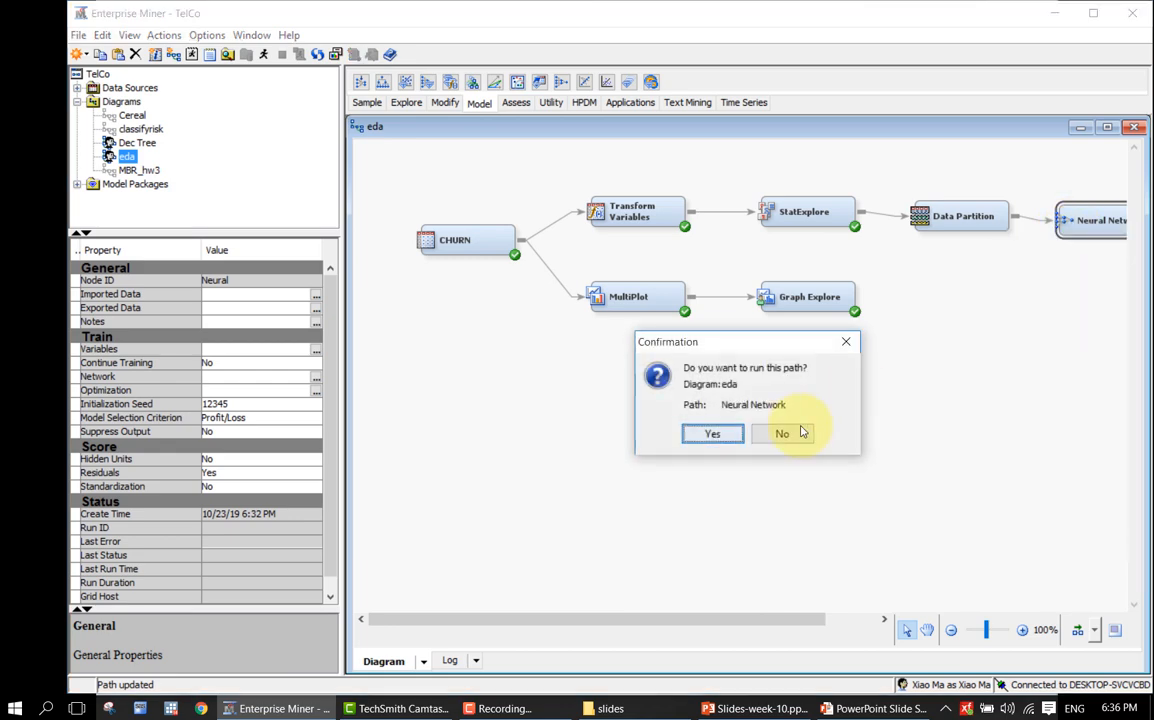
{"action": "left_click", "coordinate": [735, 434]}
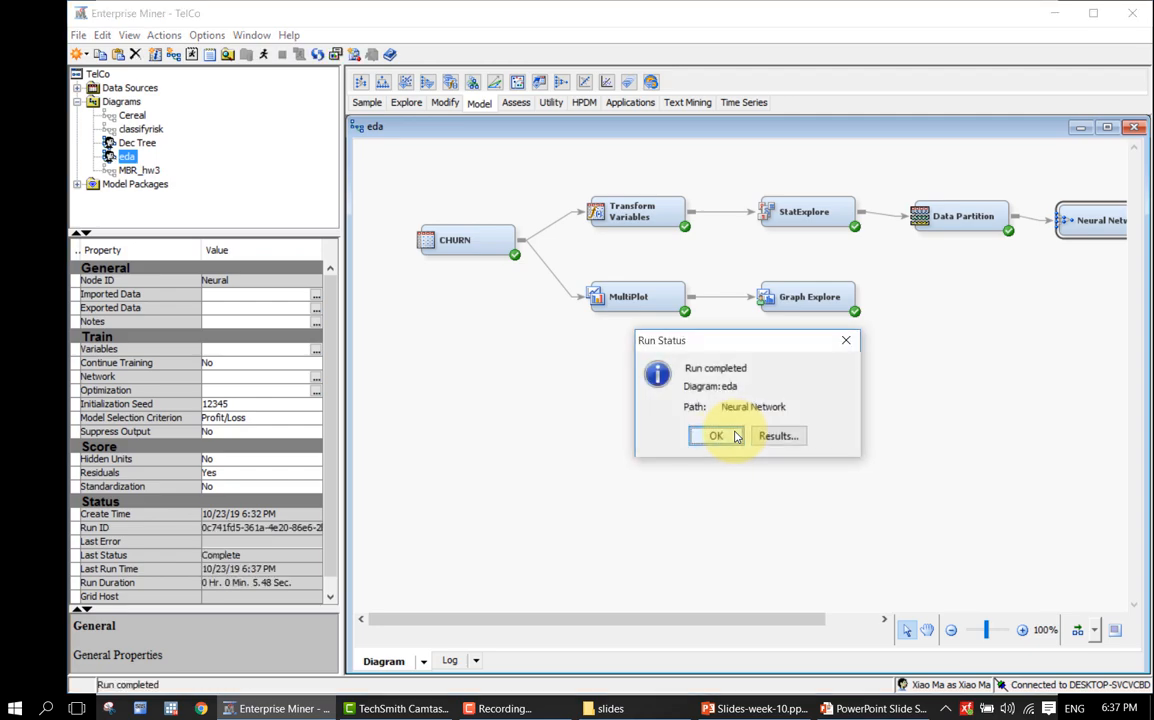
Step: Open the Neural Network run results, maximize the Output listing and find the Optimization Results parameter estimates
{"action": "left_click", "coordinate": [770, 438]}
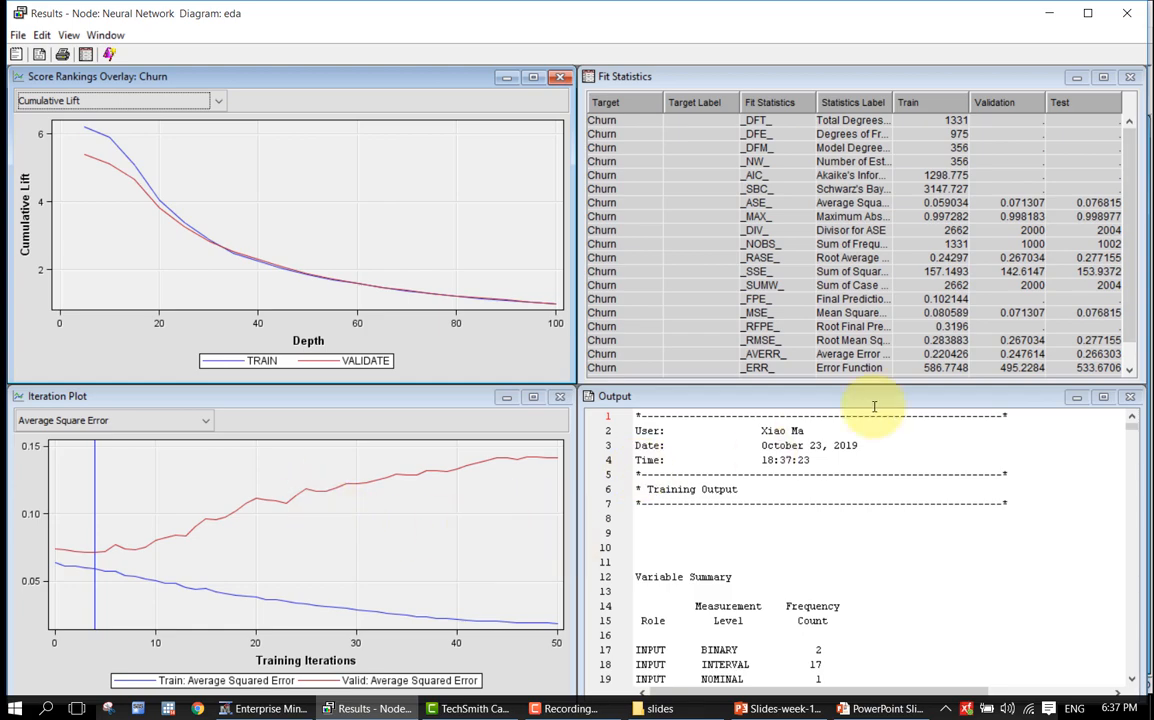
{"action": "left_click", "coordinate": [1103, 397]}
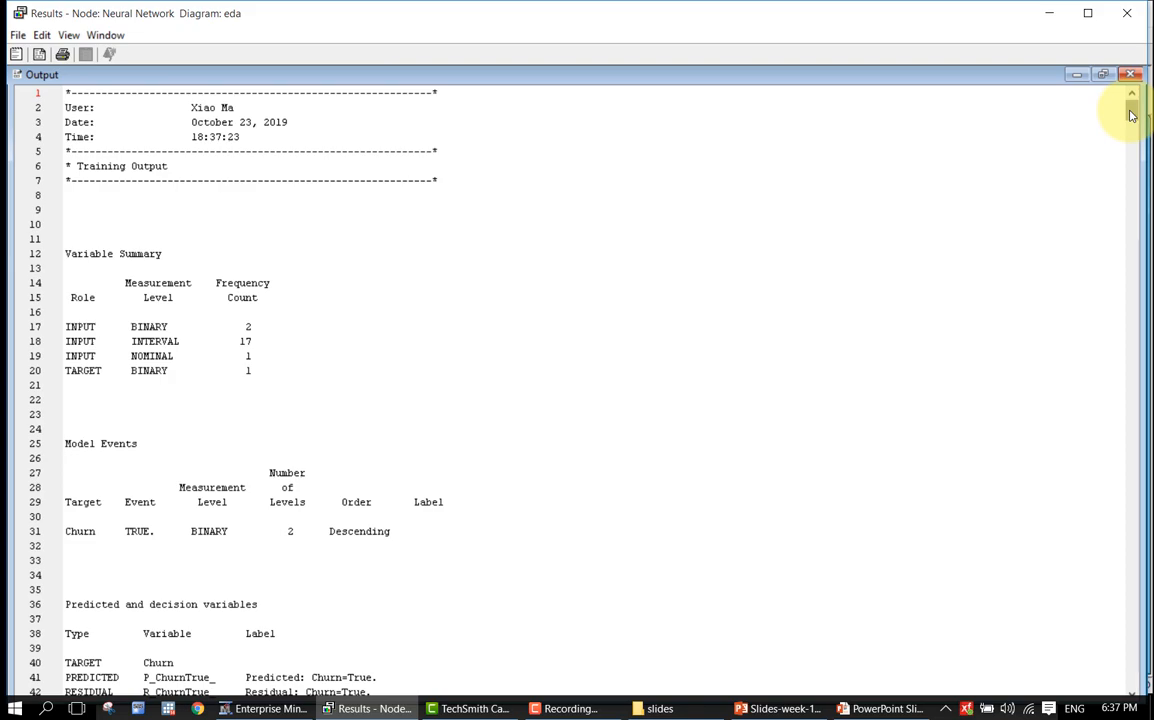
{"action": "left_click_drag", "start_coordinate": [1131, 115], "coordinate": [1132, 152]}
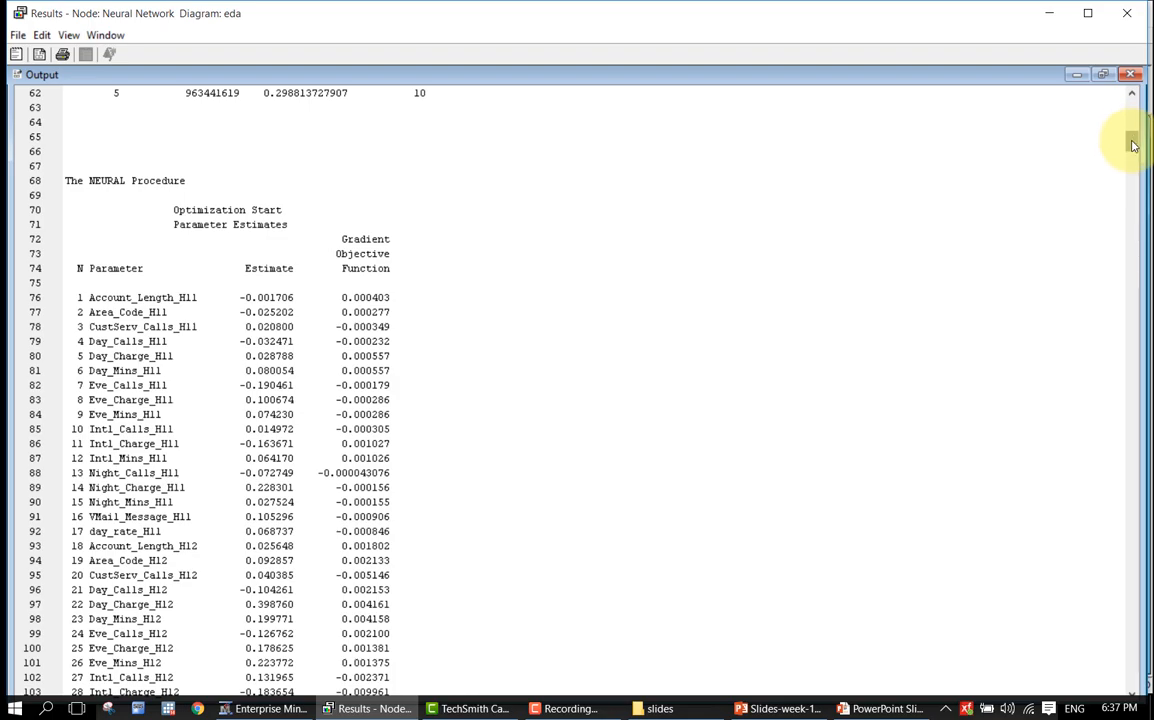
{"action": "left_click_drag", "start_coordinate": [1133, 145], "coordinate": [1099, 381]}
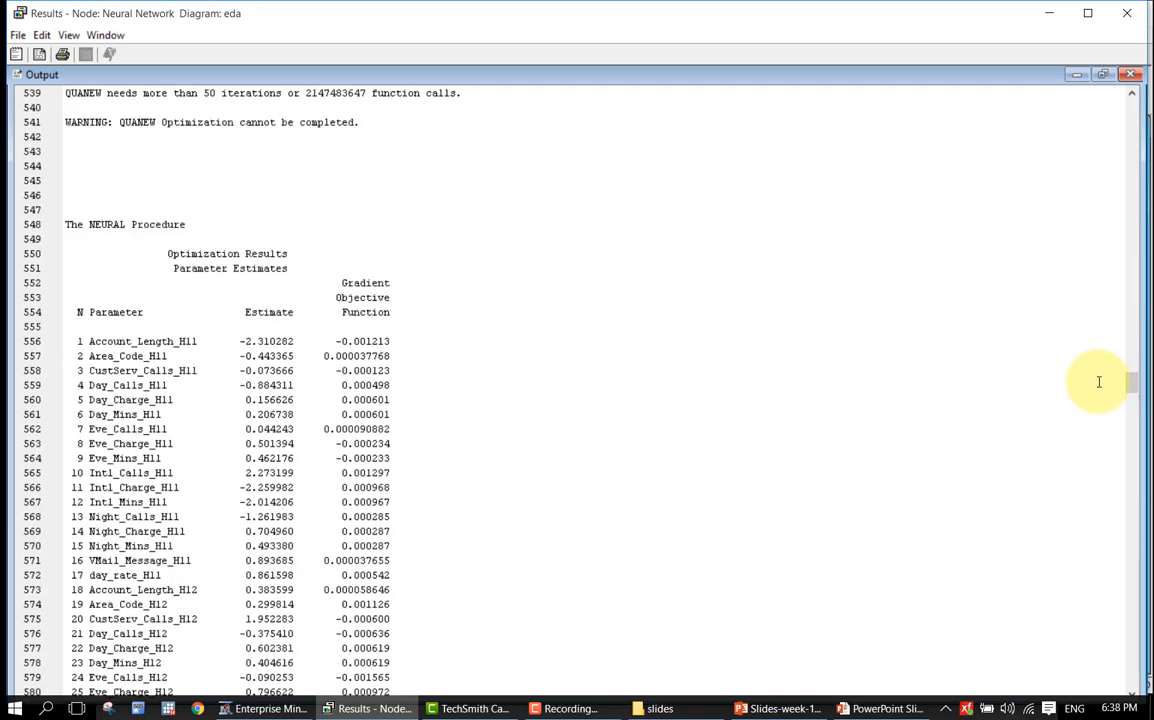
Step: Compare the end of the Optimization Start estimates with the full Optimization Results list, ending at its first parameters
{"action": "left_click_drag", "start_coordinate": [1128, 386], "coordinate": [1130, 317]}
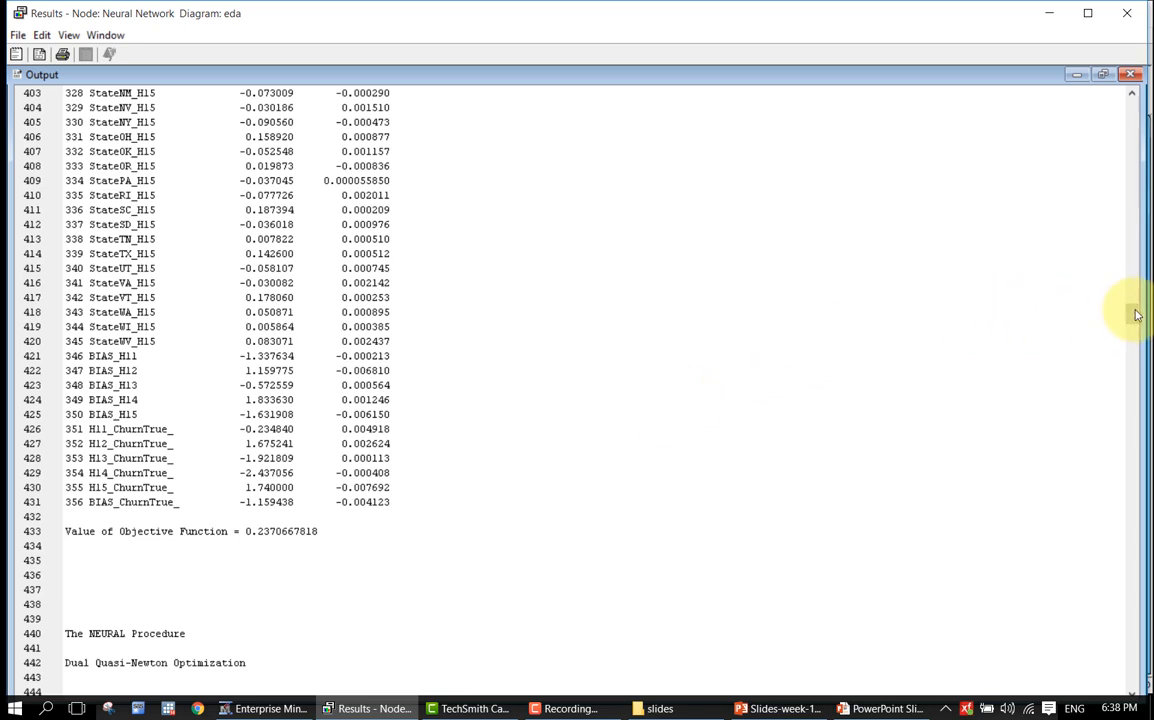
{"action": "left_click_drag", "start_coordinate": [1135, 315], "coordinate": [1136, 553]}
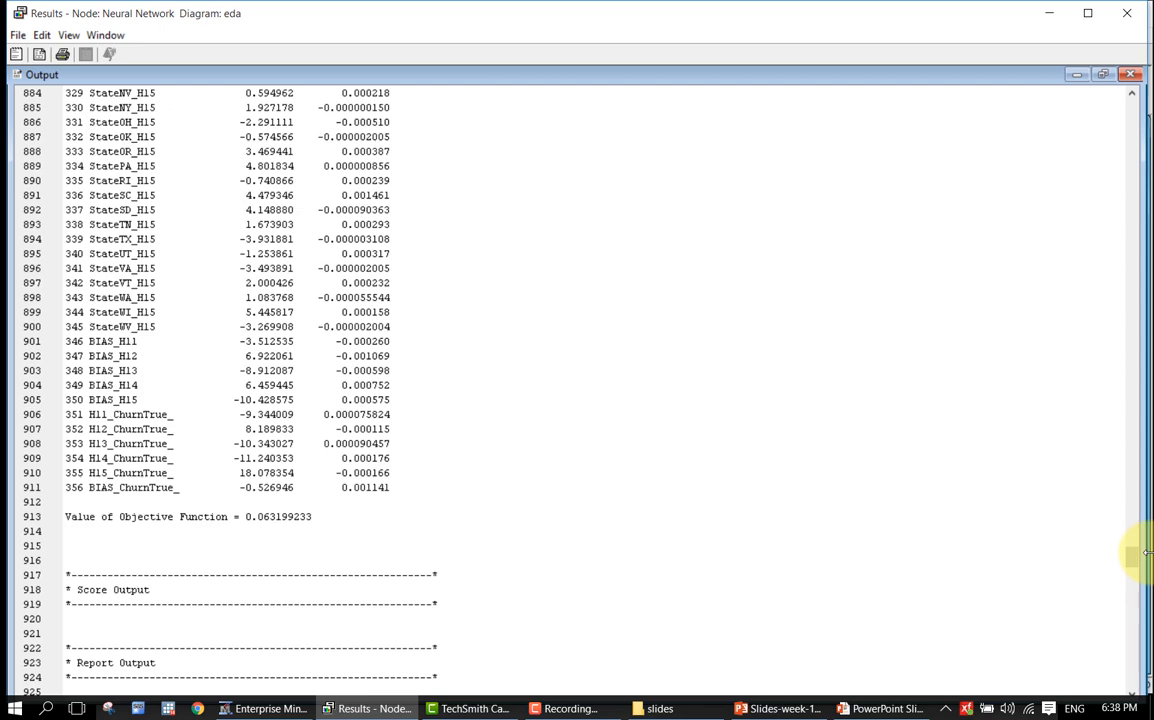
{"action": "mouse_move", "coordinate": [1145, 552]}
{"action": "left_mouse_down"}
{"action": "mouse_move", "coordinate": [1126, 546]}
{"action": "mouse_move", "coordinate": [1134, 560]}
{"action": "left_mouse_up"}
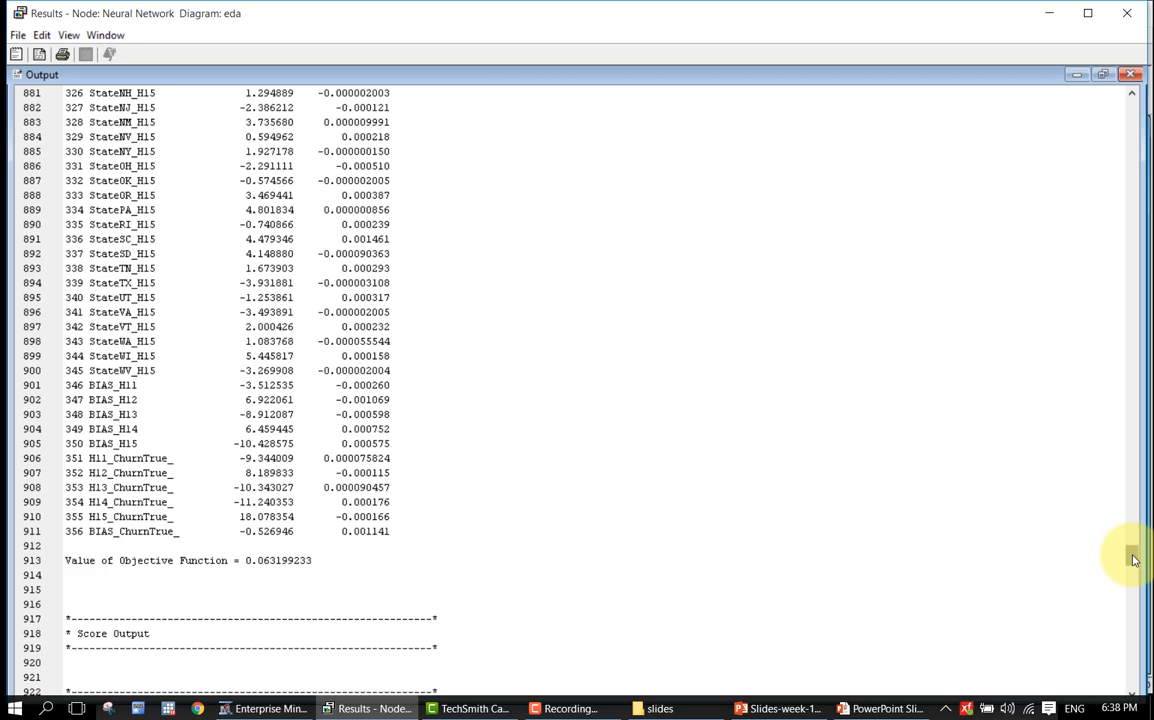
{"action": "left_click_drag", "start_coordinate": [1134, 560], "coordinate": [1133, 533]}
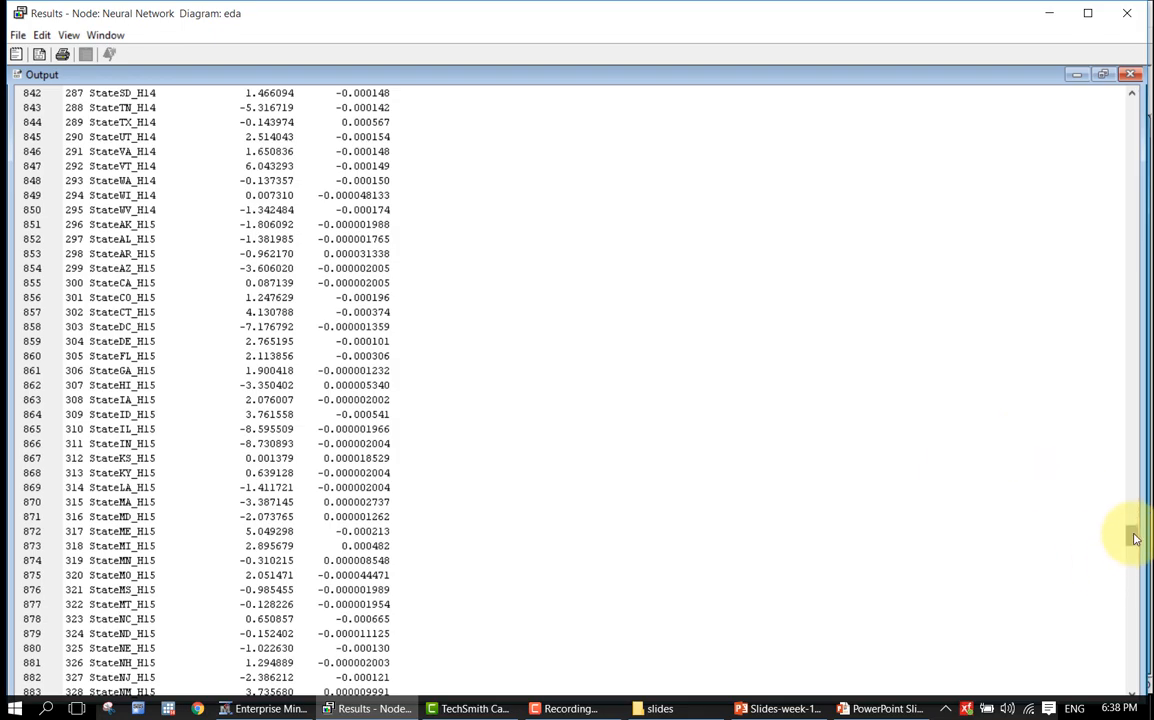
{"action": "left_click_drag", "start_coordinate": [1134, 538], "coordinate": [1128, 393]}
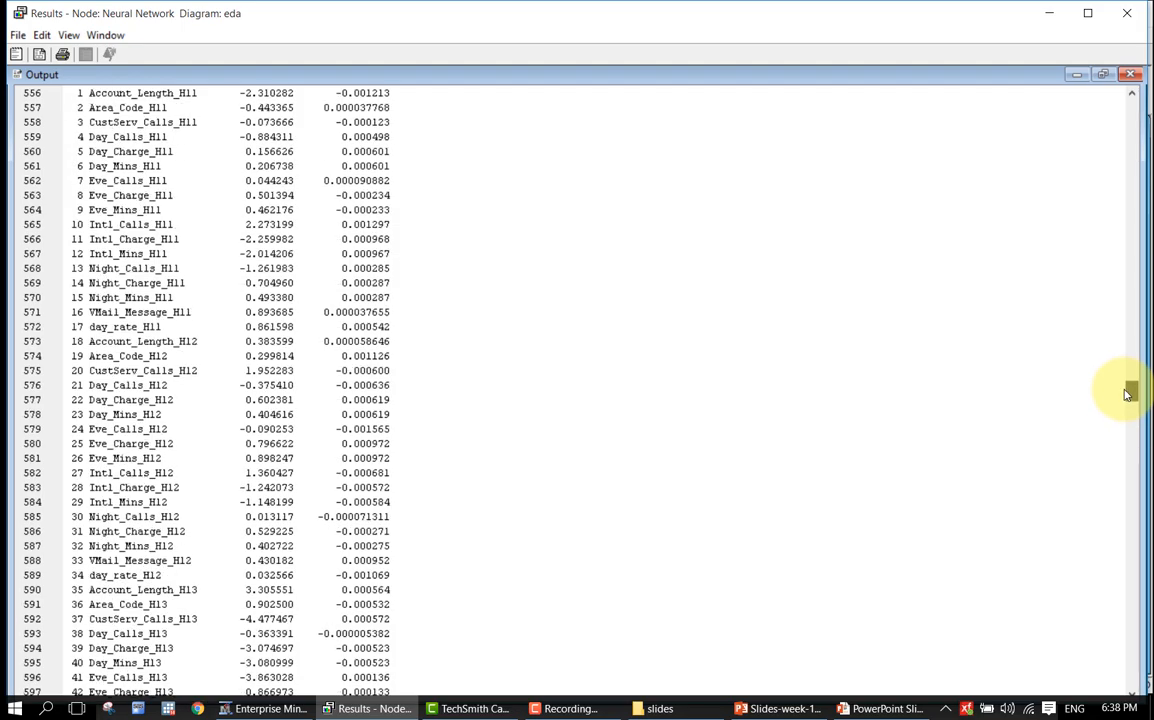
Step: Check the input layer size rule on the PowerPoint slide, then return to the Optimization Results heading in the results output
{"action": "key", "text": "alt+Tab"}
{"action": "key", "text": "alt+Tab"}
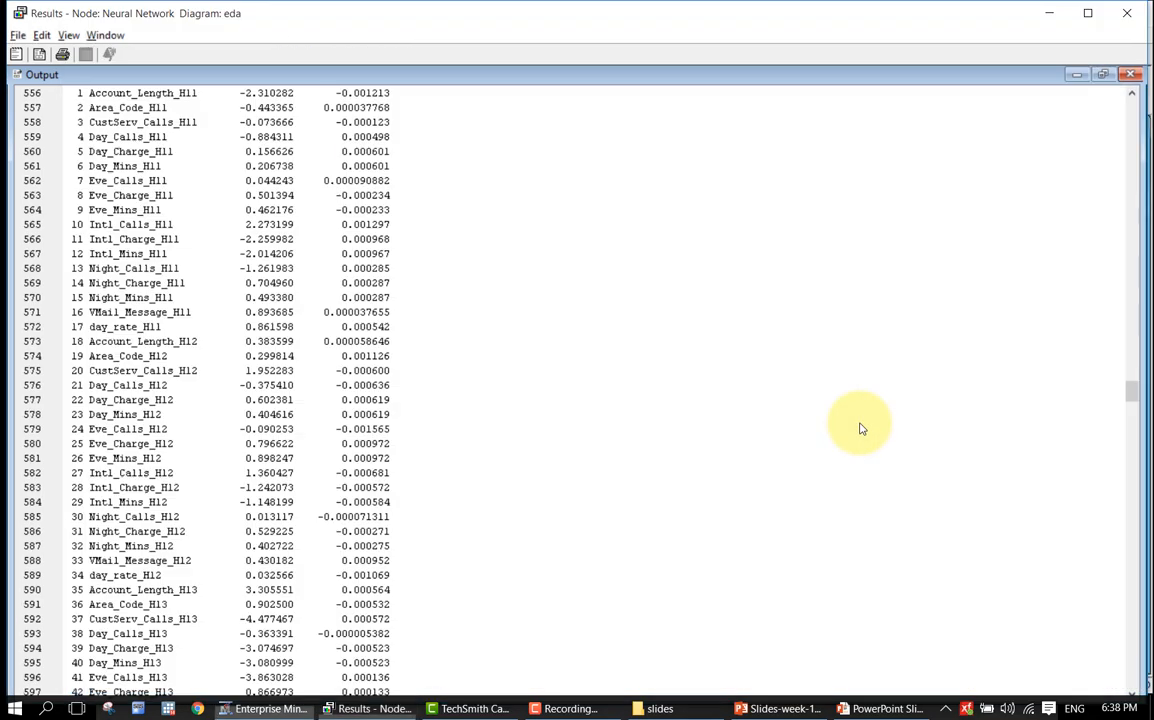
{"action": "key", "text": "alt+Tab"}
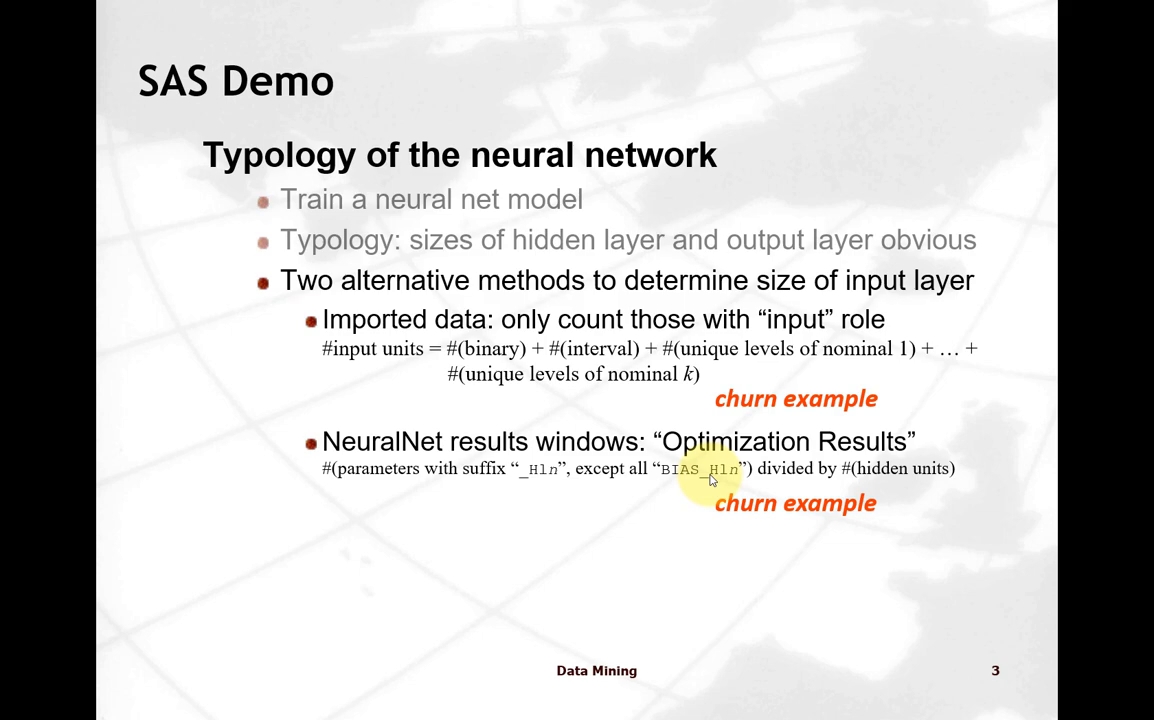
{"action": "key", "text": "alt+Tab"}
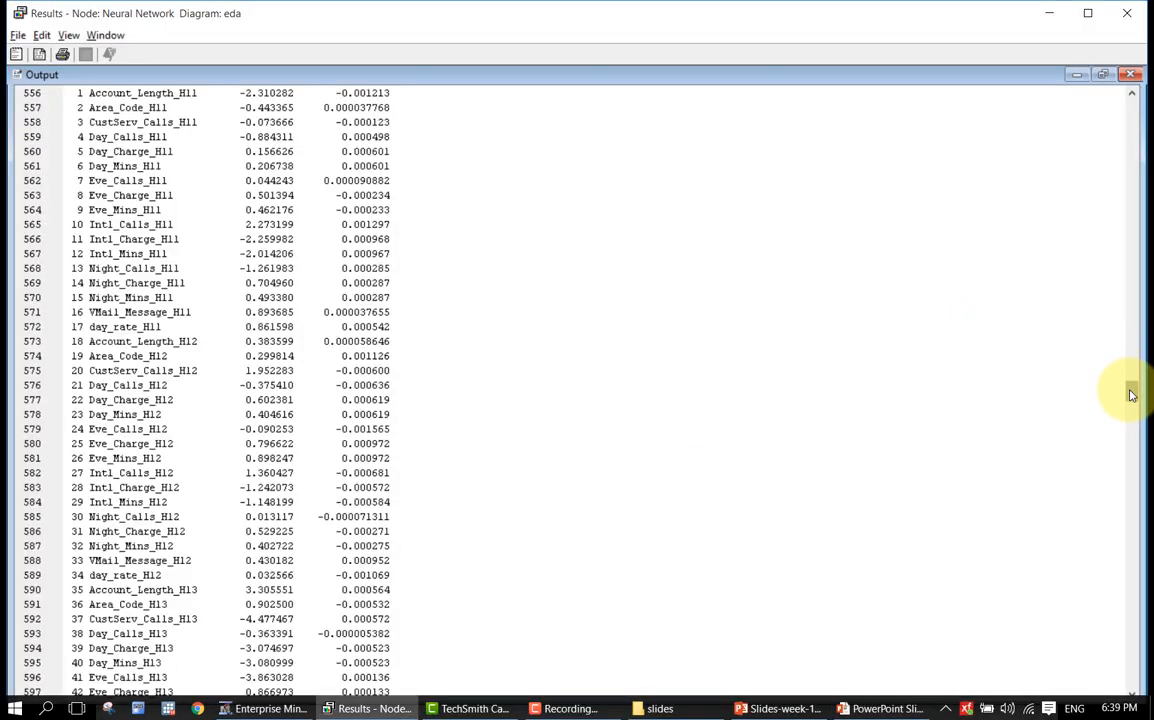
{"action": "mouse_move", "coordinate": [1131, 395]}
{"action": "left_mouse_down"}
{"action": "mouse_move", "coordinate": [1128, 368]}
{"action": "mouse_move", "coordinate": [1128, 386]}
{"action": "left_mouse_up"}
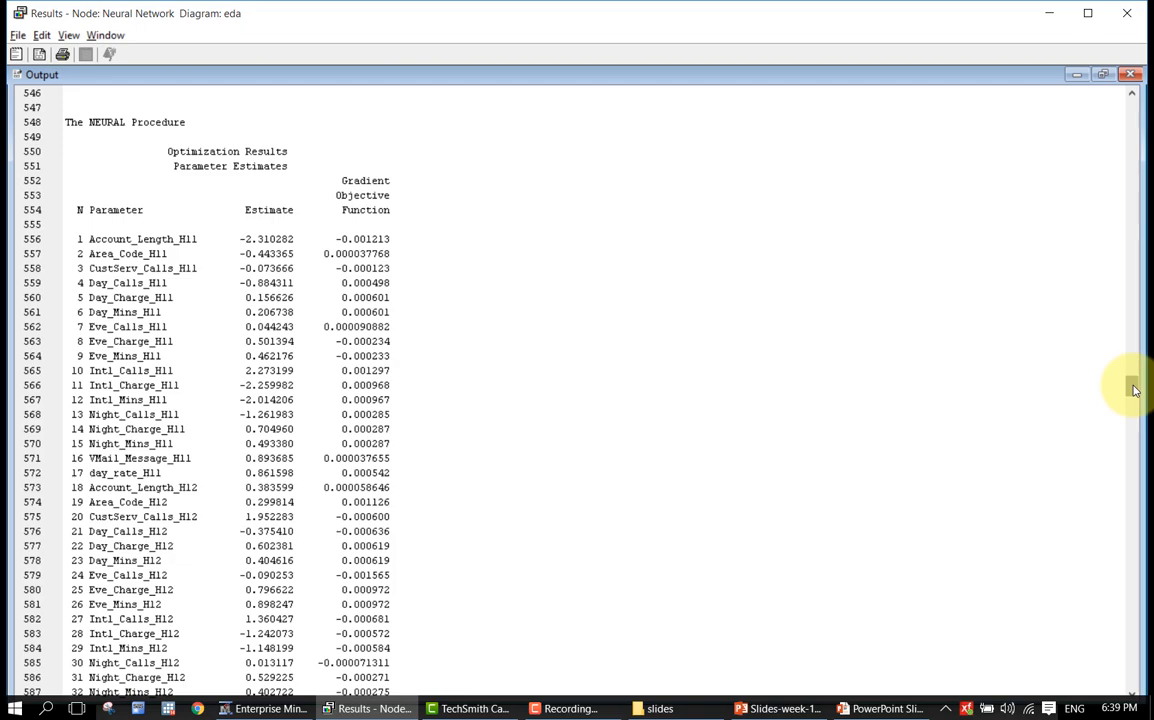
Step: Examine the interval input parameters for hidden units H11 to H15 and highlight the last ones, ending at day_rate_H15
{"action": "scroll", "coordinate": [1135, 390], "scroll_direction": "down", "scroll_amount": 3}
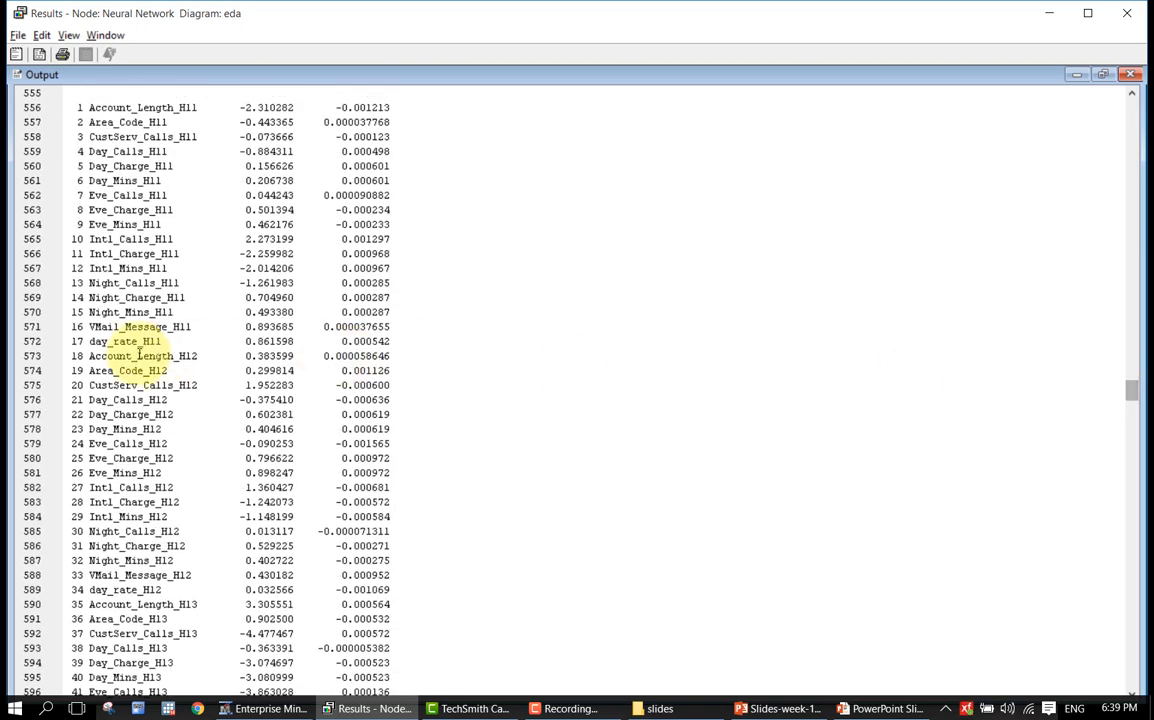
{"action": "scroll", "coordinate": [343, 445], "scroll_direction": "down", "scroll_amount": 7}
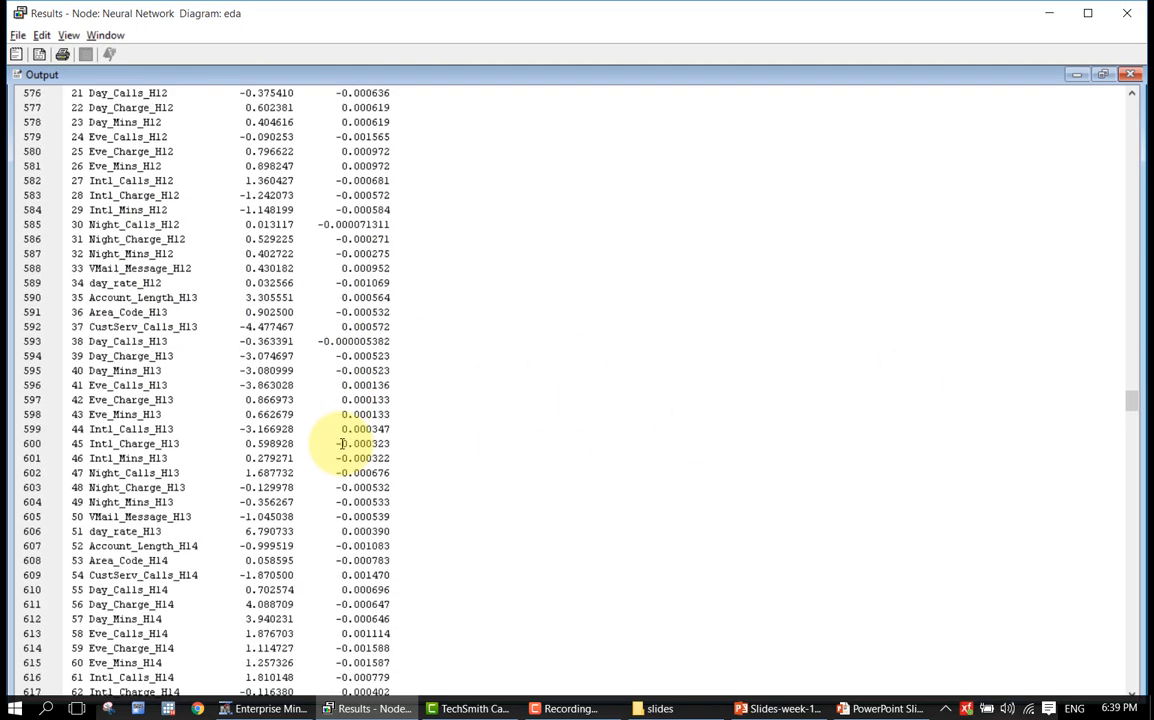
{"action": "scroll", "coordinate": [243, 445], "scroll_direction": "down", "scroll_amount": 15}
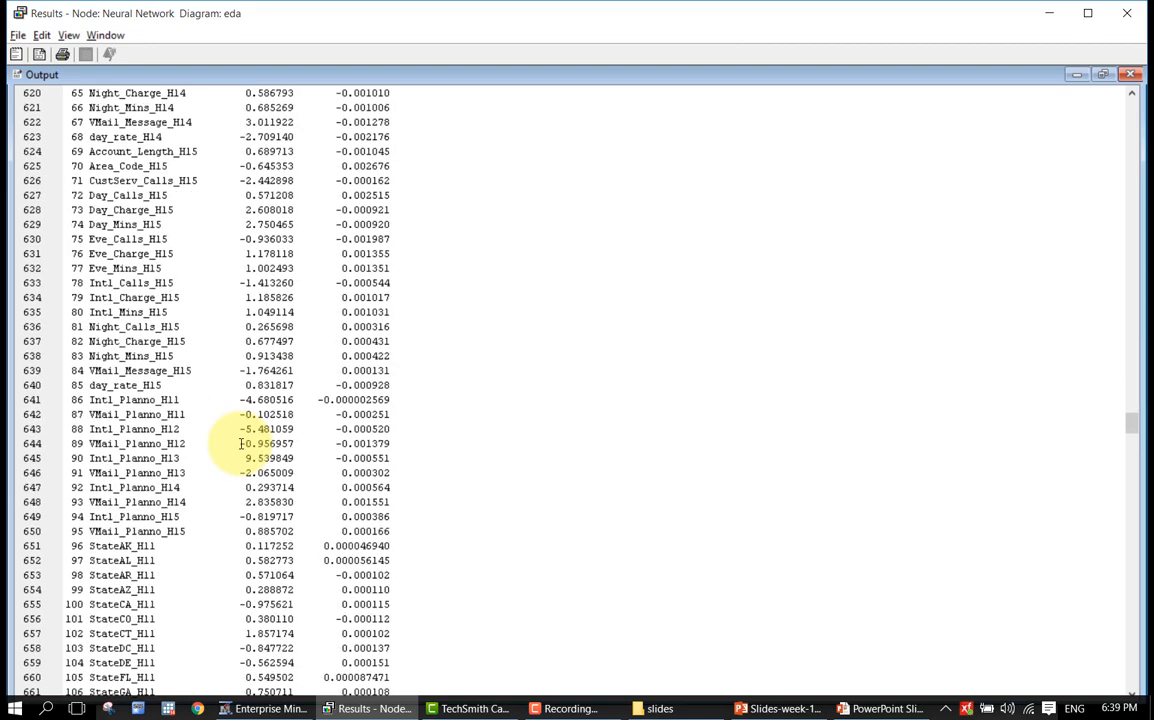
{"action": "left_click_drag", "start_coordinate": [200, 385], "coordinate": [70, 356]}
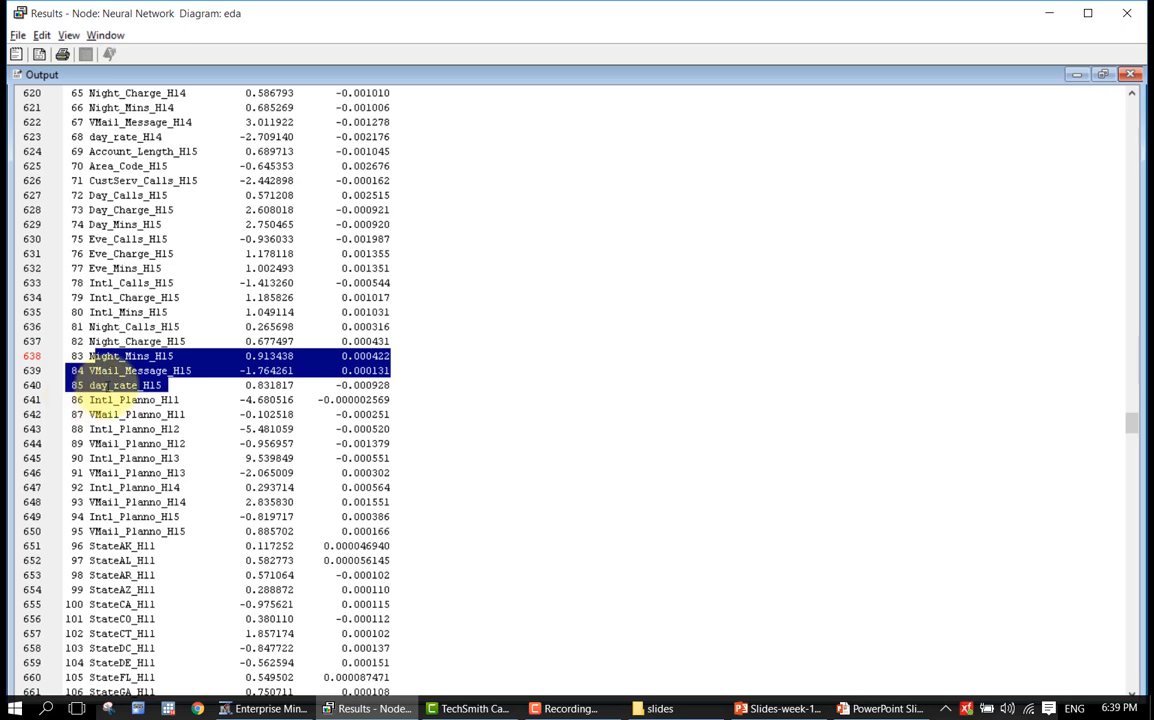
Step: Highlight the binary input parameters Intl_Planno_H11 and VMail_Planno_H11, and clear the highlight at Intl_Planno_H12
{"action": "scroll", "coordinate": [257, 386], "scroll_direction": "down", "scroll_amount": 3}
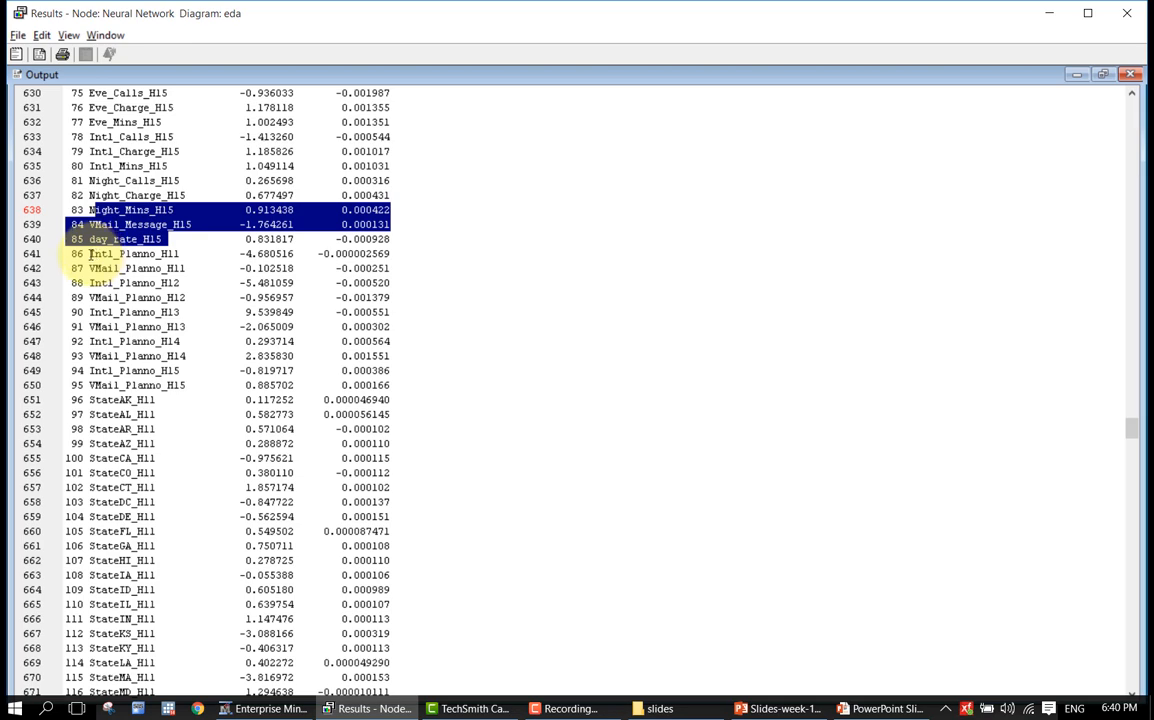
{"action": "left_click_drag", "start_coordinate": [89, 254], "coordinate": [197, 268]}
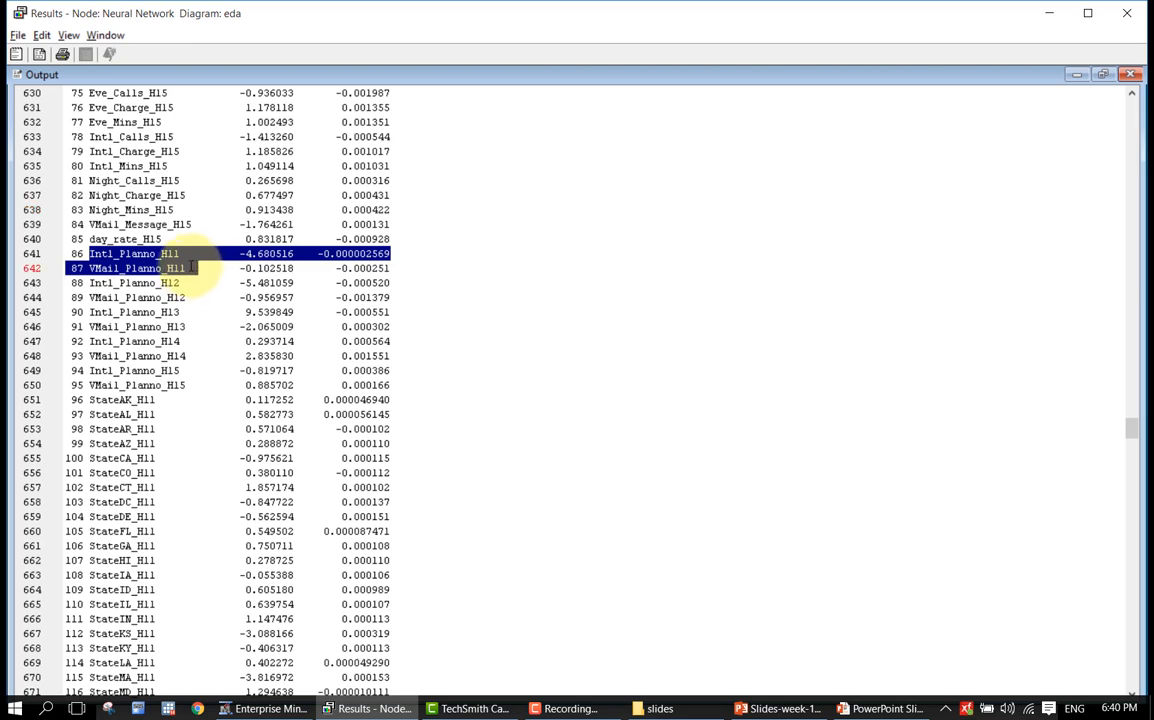
{"action": "left_click", "coordinate": [137, 283]}
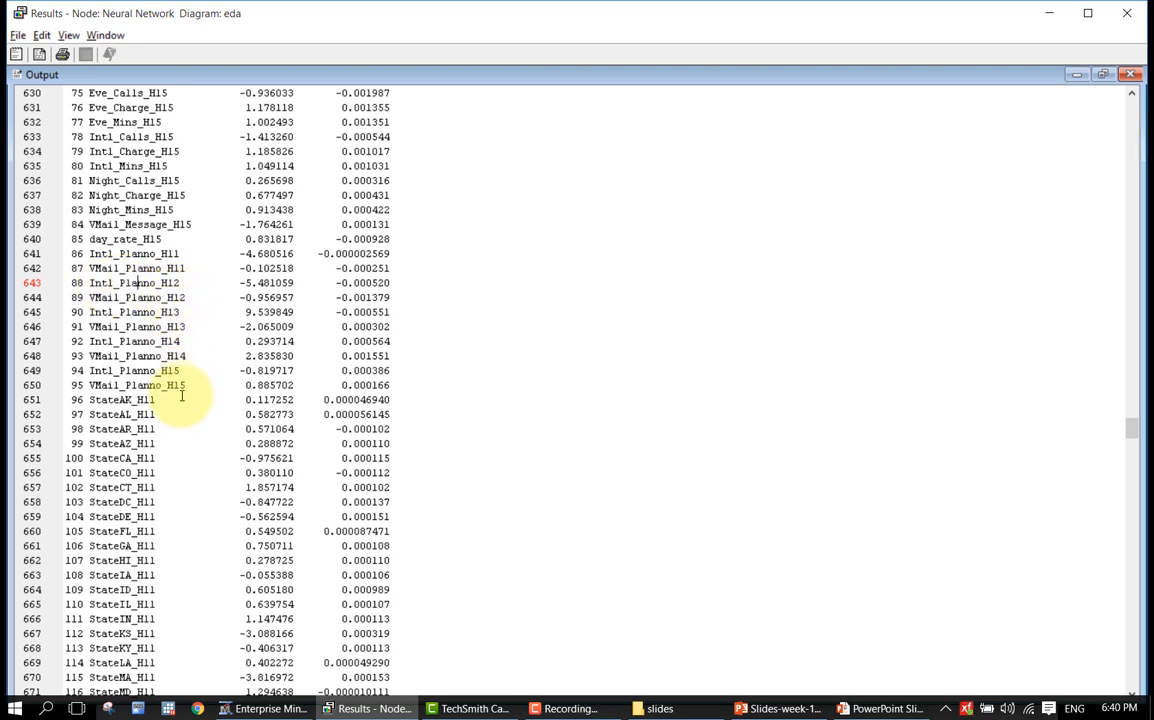
Step: Examine the State parameters from StateAK_H11 through StateWV_H15, highlighting the first H11 entries, down to the end of the table
{"action": "scroll", "coordinate": [182, 398], "scroll_direction": "down", "scroll_amount": 2}
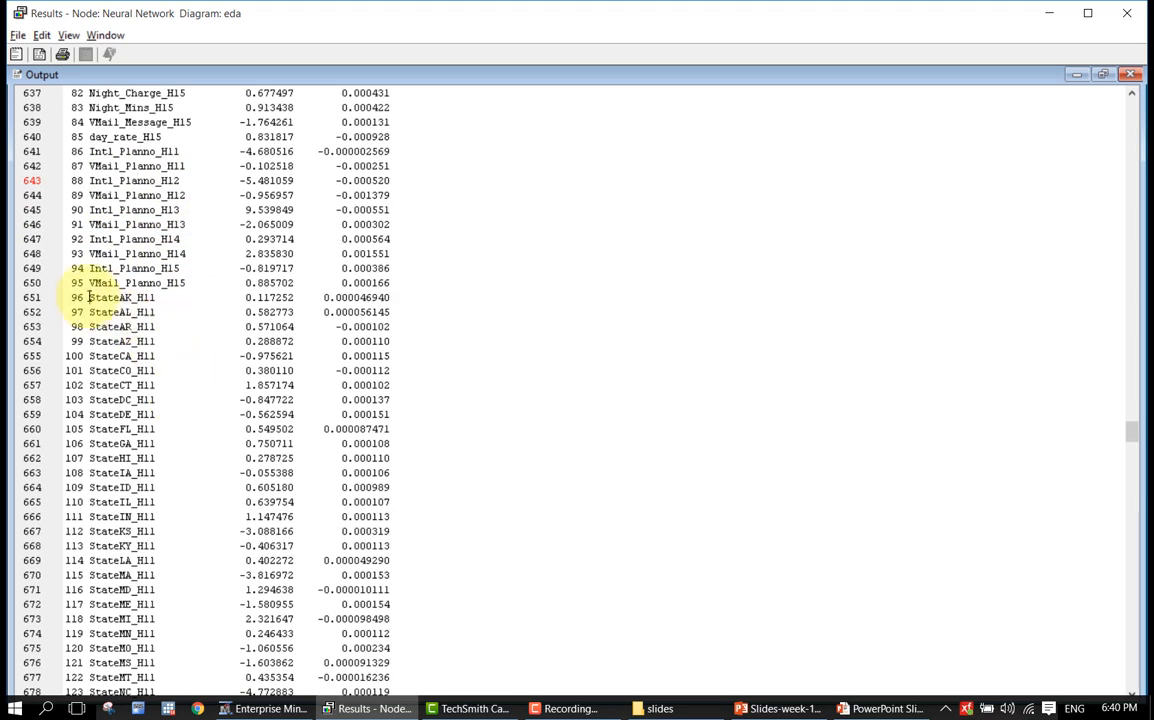
{"action": "left_click_drag", "start_coordinate": [88, 297], "coordinate": [173, 443]}
{"action": "scroll", "coordinate": [173, 420], "scroll_direction": "down", "scroll_amount": 1}
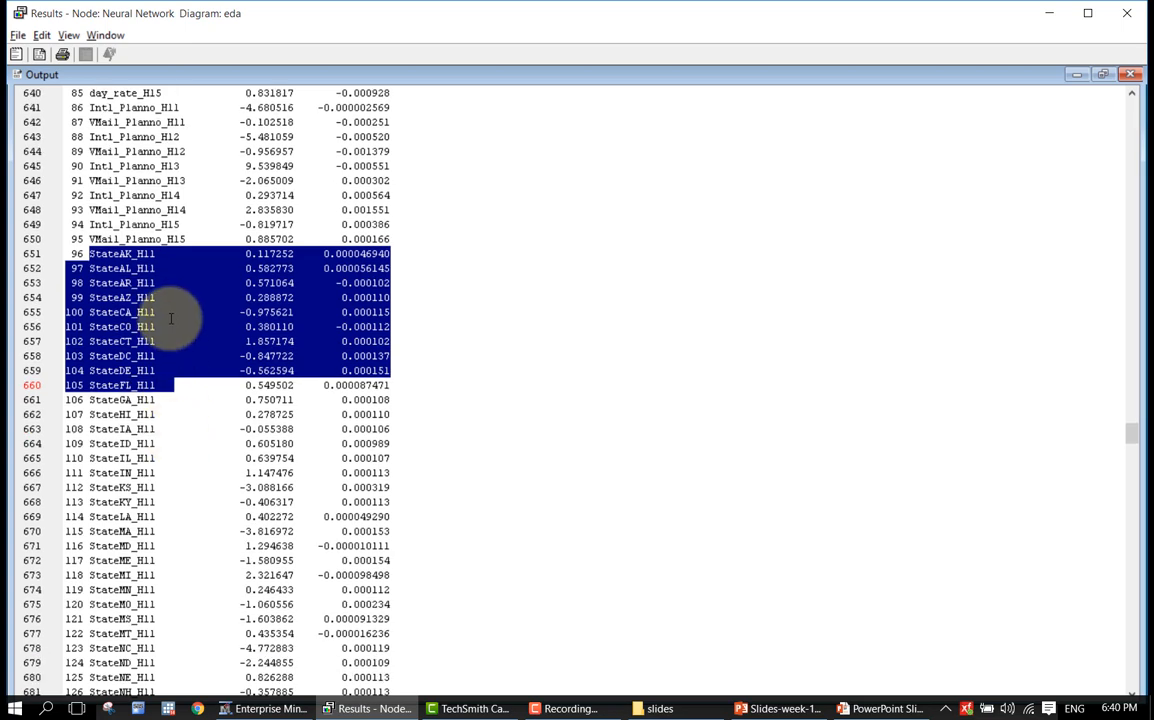
{"action": "scroll", "coordinate": [170, 316], "scroll_direction": "down", "scroll_amount": 2}
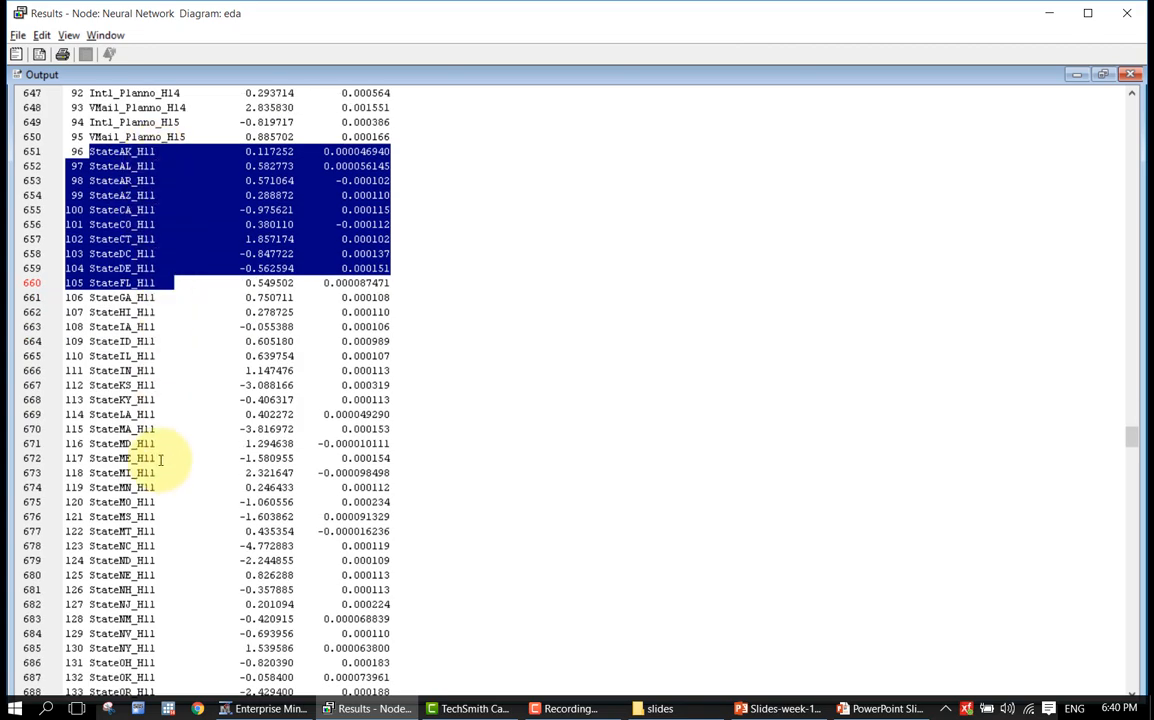
{"action": "scroll", "coordinate": [160, 458], "scroll_direction": "down", "scroll_amount": 10}
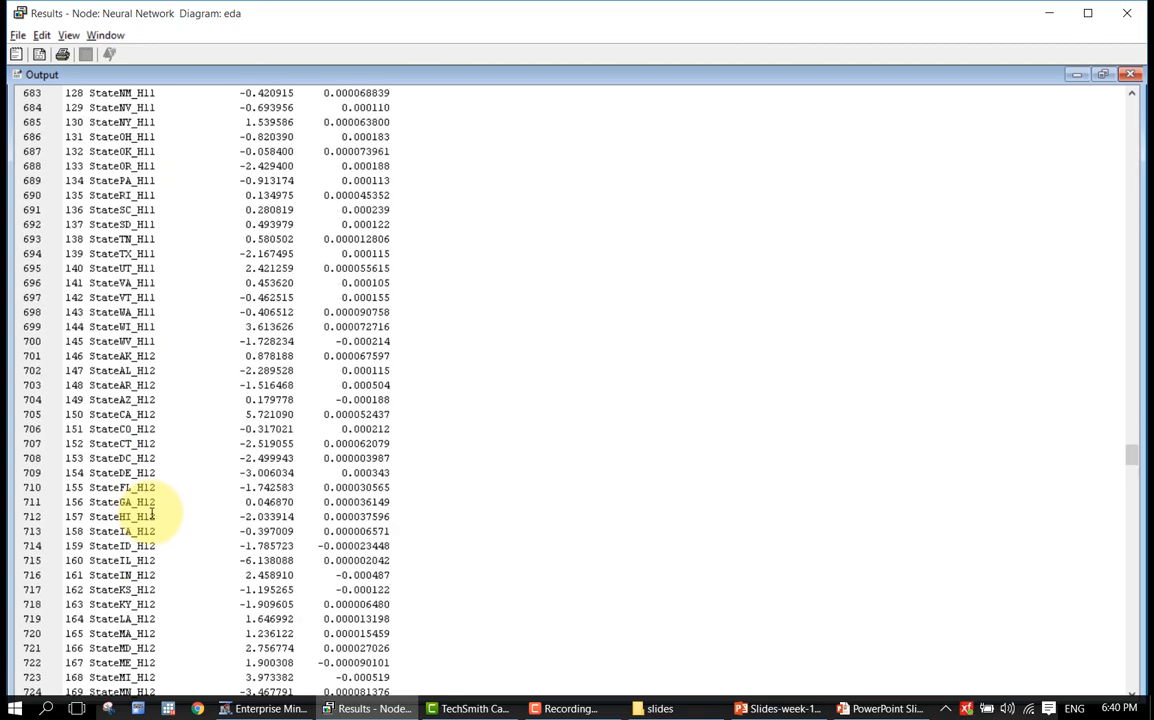
{"action": "left_click_drag", "start_coordinate": [162, 338], "coordinate": [157, 531]}
{"action": "scroll", "coordinate": [157, 531], "scroll_direction": "down", "scroll_amount": 20}
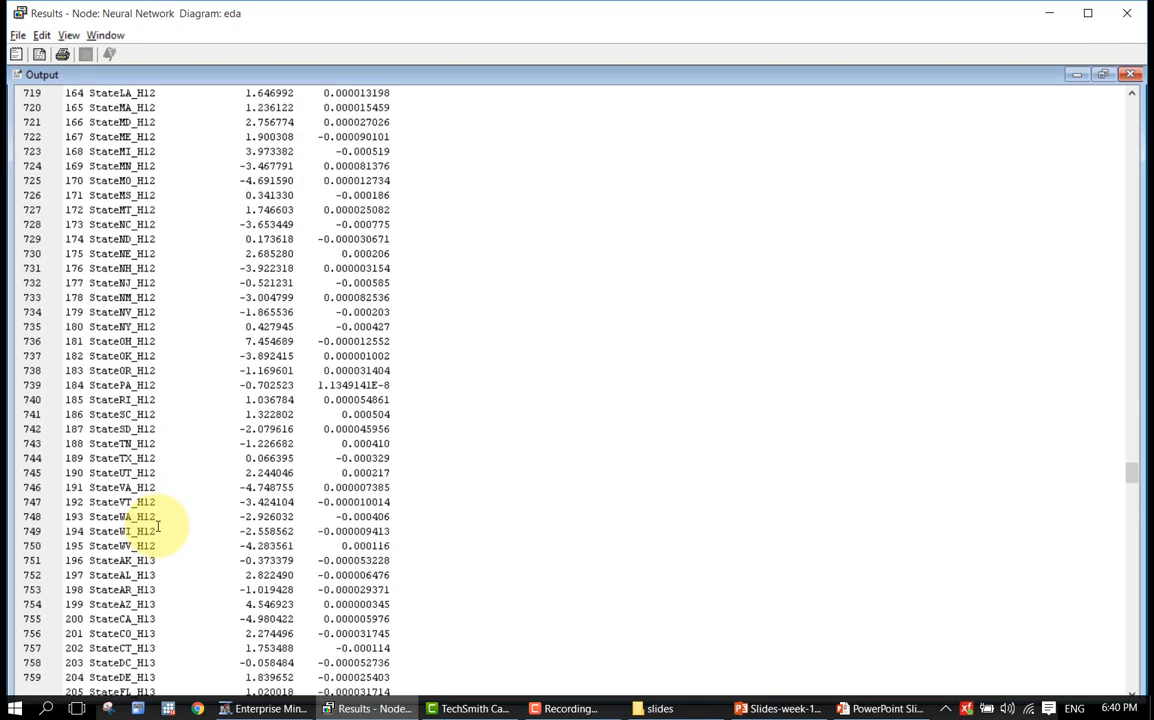
{"action": "scroll", "coordinate": [161, 517], "scroll_direction": "up", "scroll_amount": 8}
{"action": "left_click", "coordinate": [178, 597]}
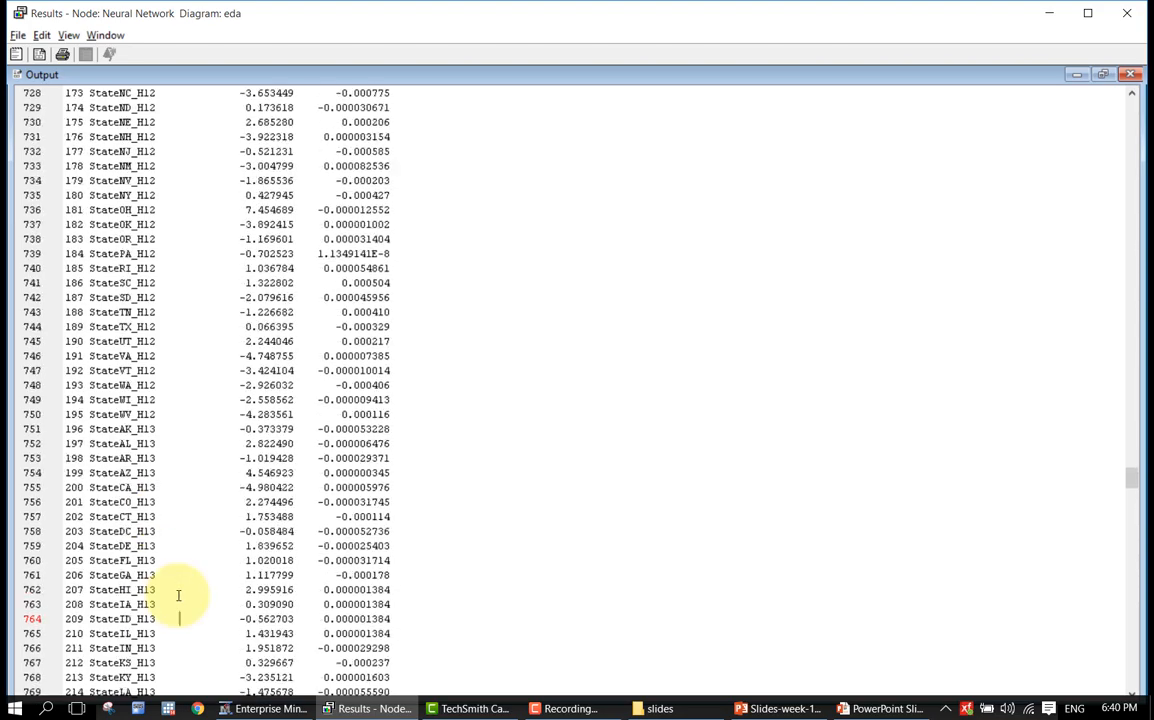
{"action": "scroll", "coordinate": [178, 597], "scroll_direction": "down", "scroll_amount": 10}
{"action": "scroll", "coordinate": [191, 571], "scroll_direction": "down", "scroll_amount": 20}
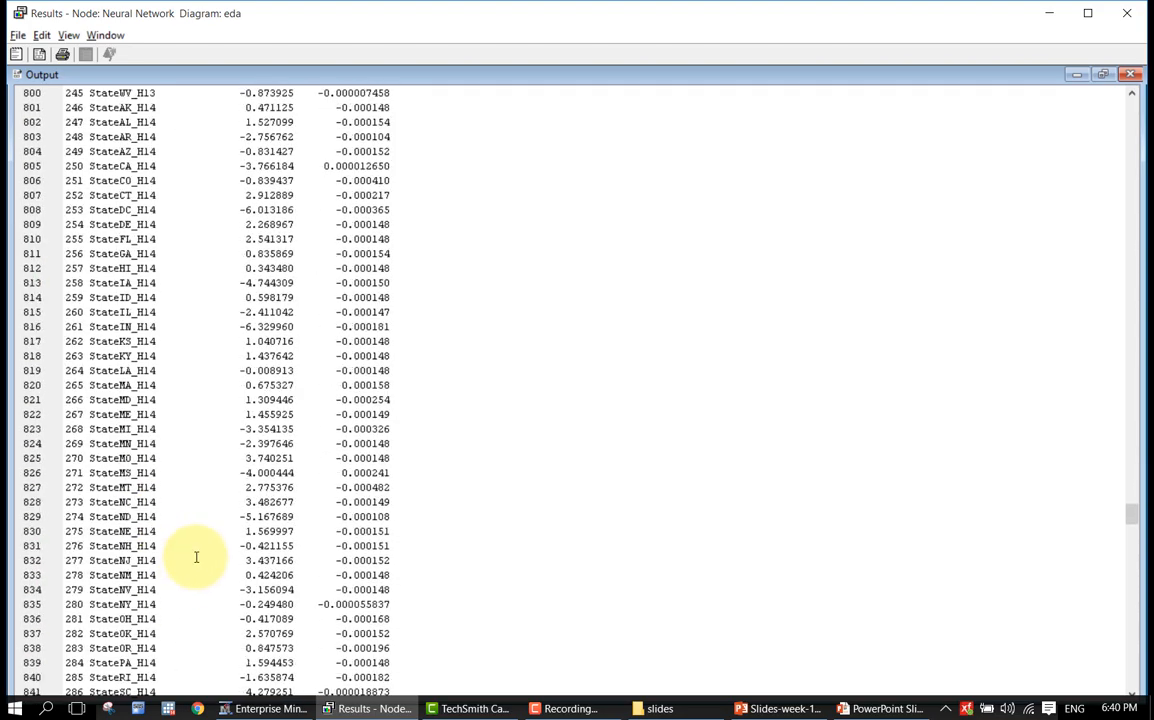
{"action": "scroll", "coordinate": [203, 533], "scroll_direction": "down", "scroll_amount": 14}
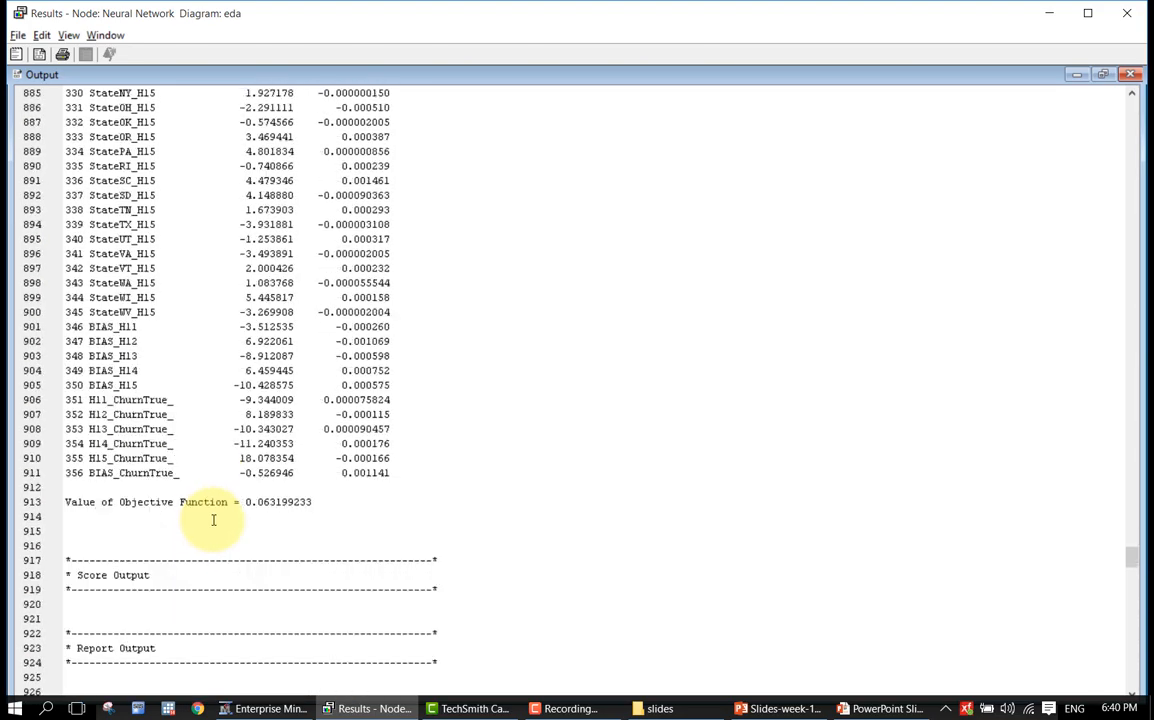
Step: Highlight in turn the BIAS_H11 to BIAS_H15 rows, the BIAS_ChurnTrue_ row and the ChurnTrue_ output rows, then clear the highlight
{"action": "left_click_drag", "start_coordinate": [64, 326], "coordinate": [163, 384]}
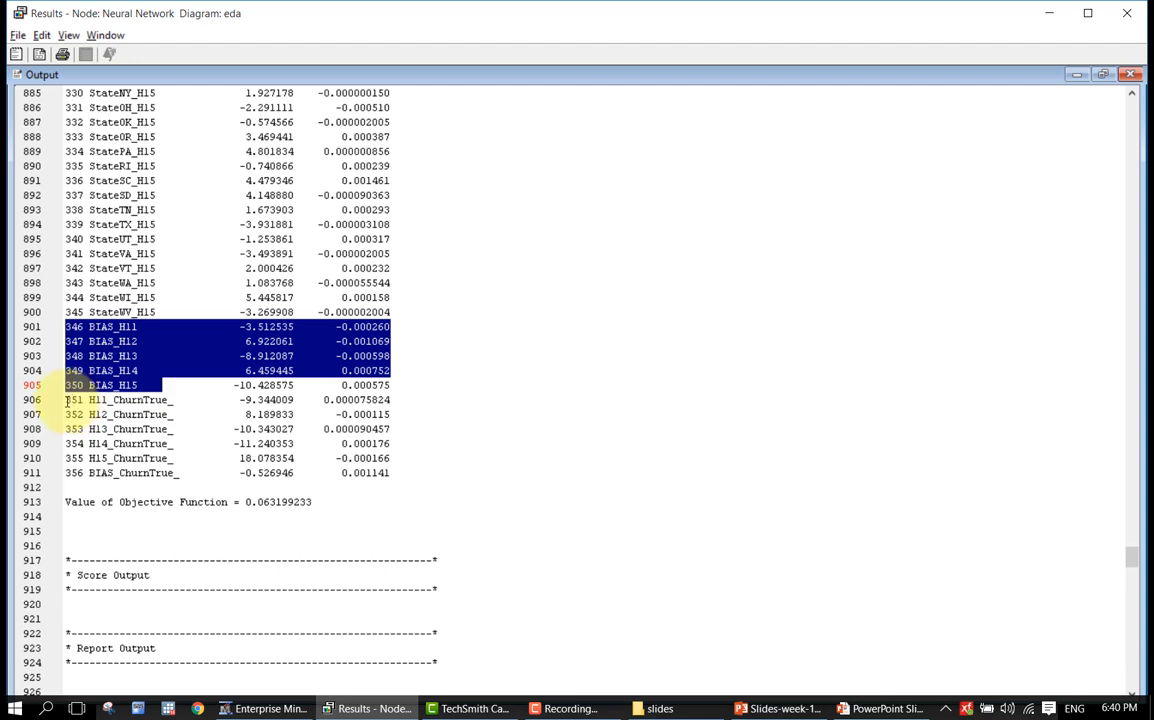
{"action": "left_click_drag", "start_coordinate": [66, 472], "coordinate": [186, 473]}
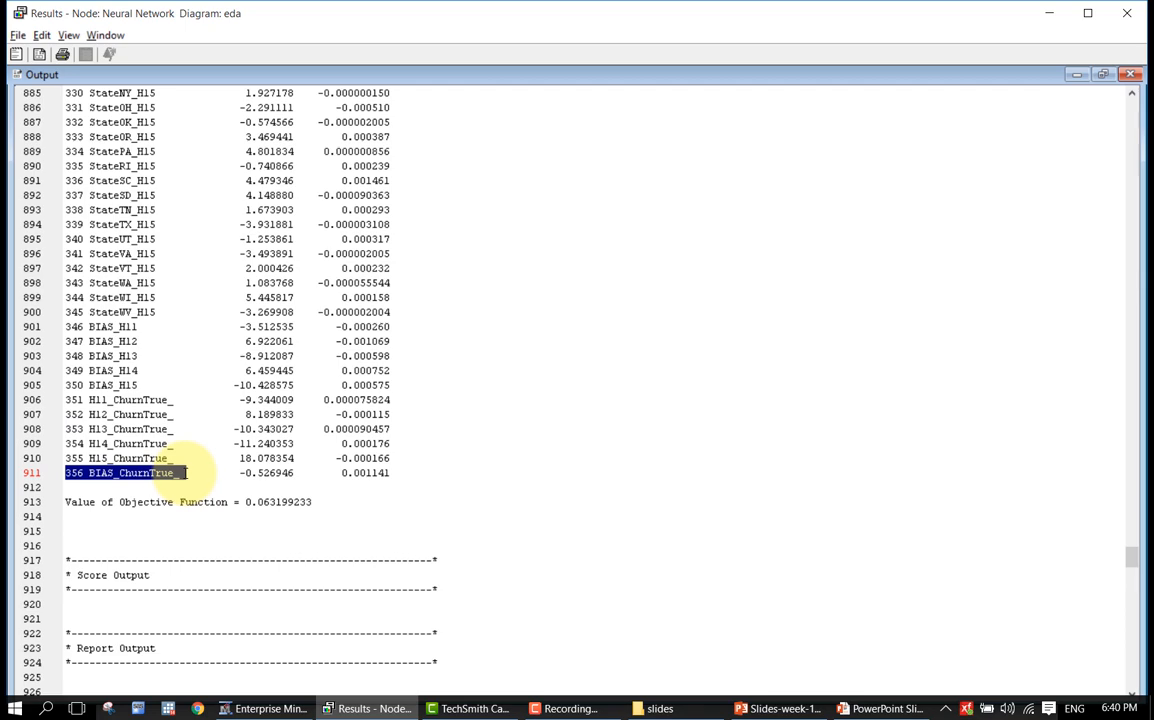
{"action": "left_click_drag", "start_coordinate": [64, 399], "coordinate": [186, 467]}
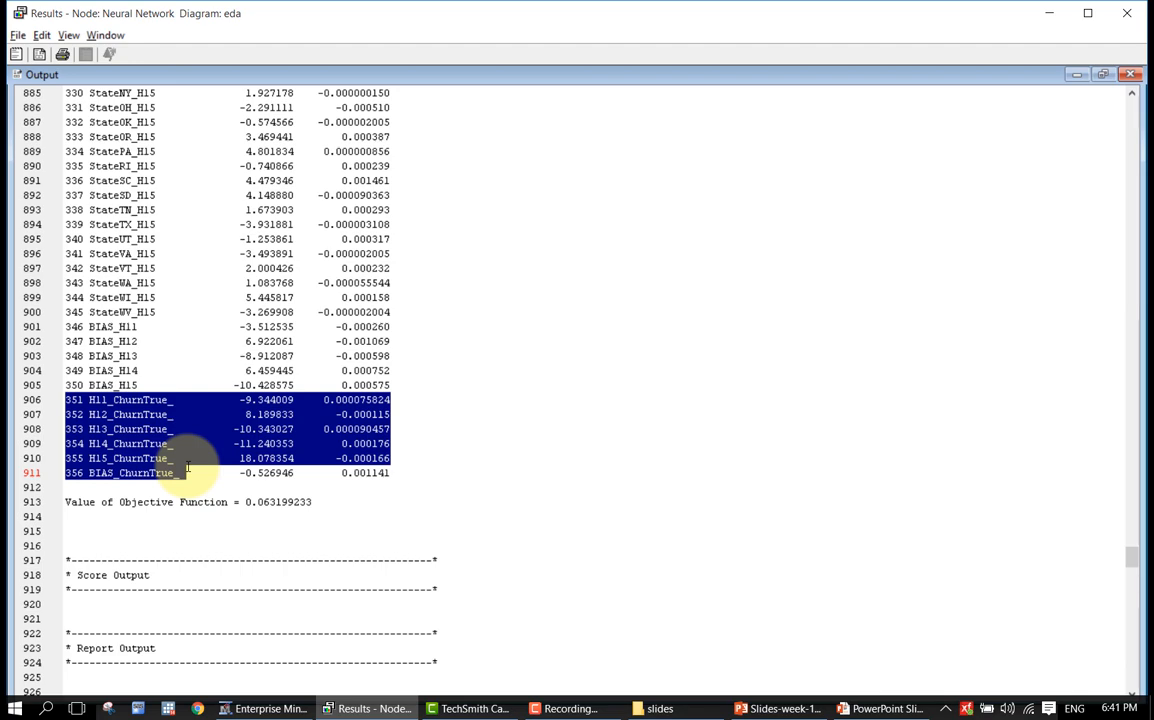
{"action": "left_click", "coordinate": [400, 310]}
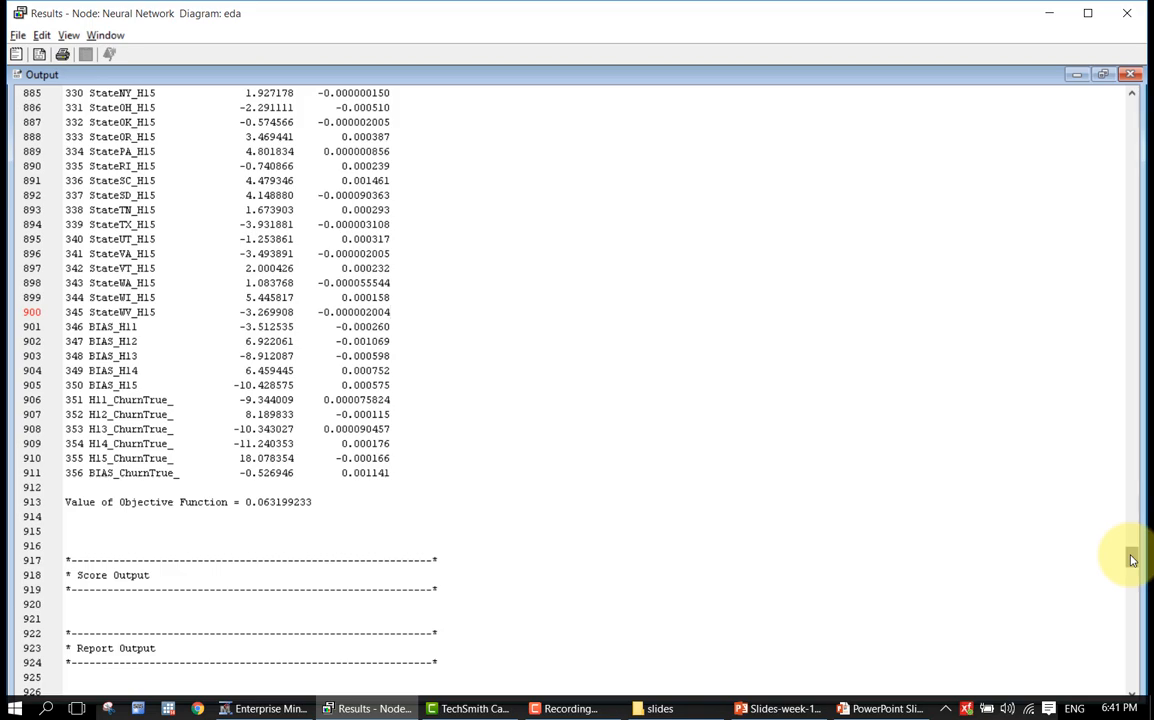
Step: Look back over the State parameters and highlight the StateWV_H15 row, the last one before the bias terms
{"action": "left_click_drag", "start_coordinate": [1132, 560], "coordinate": [1122, 470]}
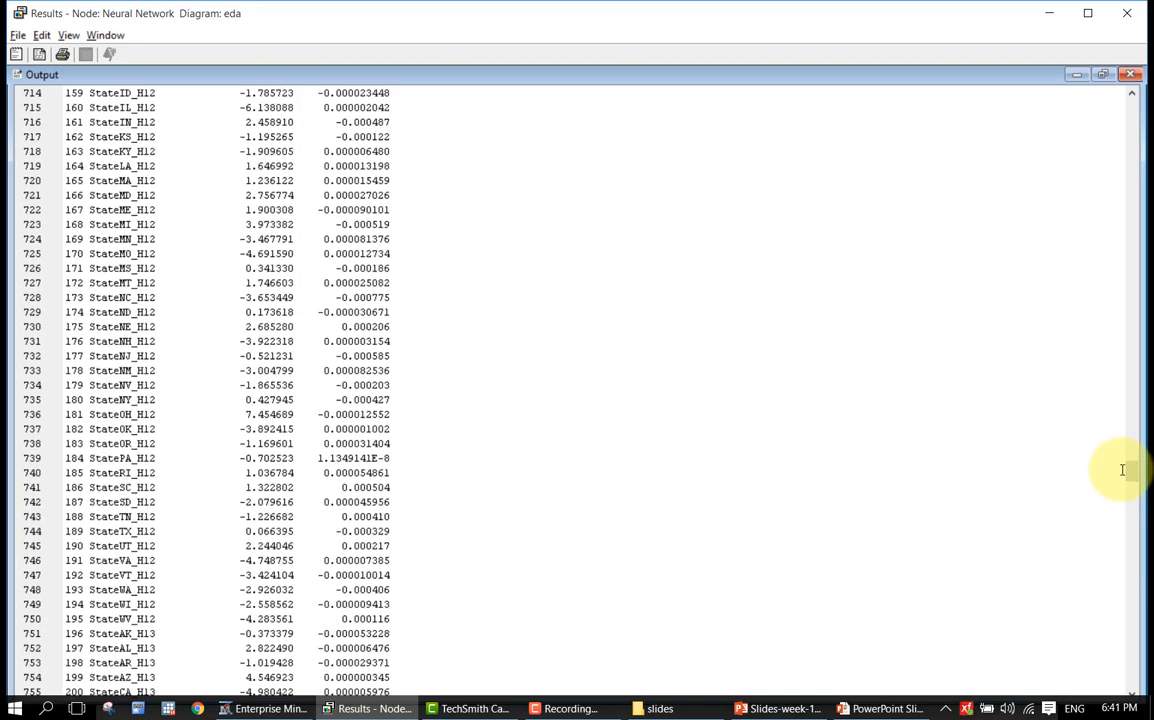
{"action": "left_click_drag", "start_coordinate": [1131, 470], "coordinate": [1133, 551]}
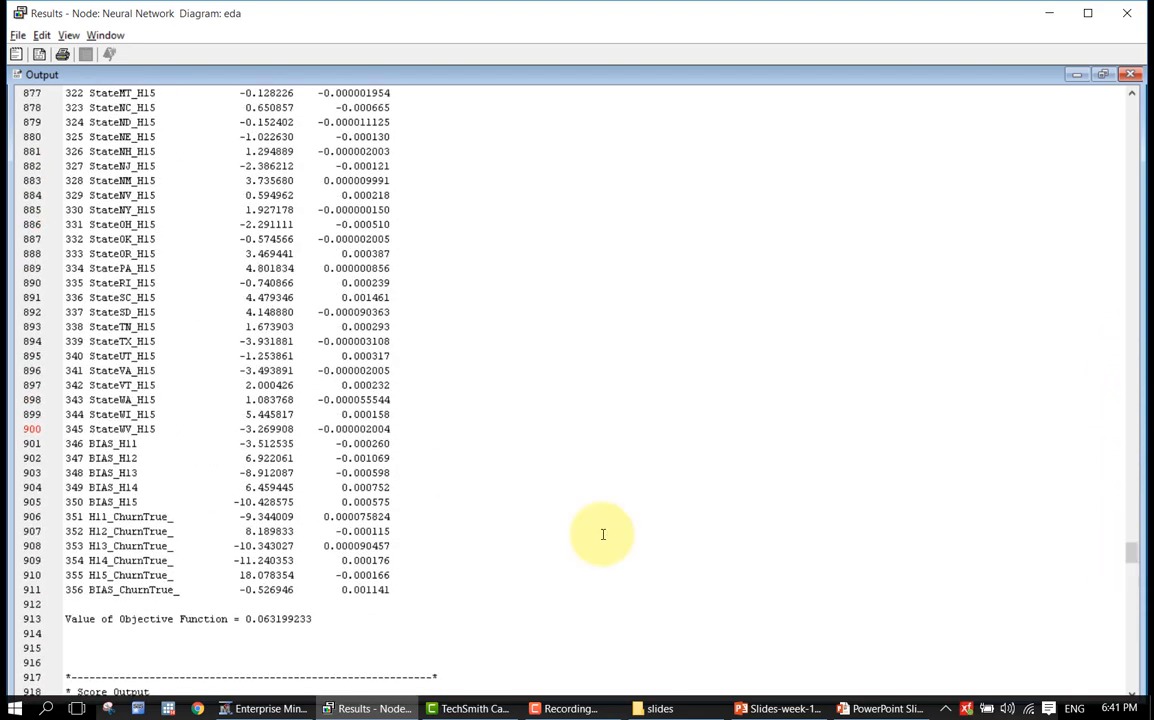
{"action": "triple_click", "coordinate": [67, 429]}
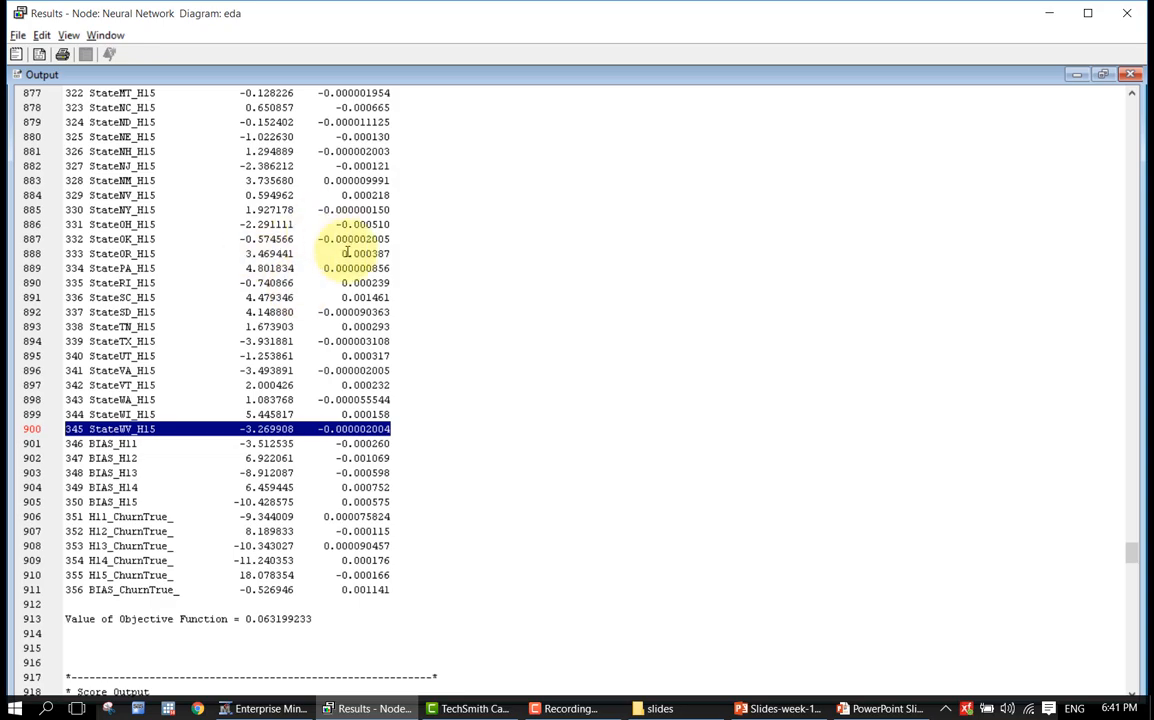
Step: Highlight the interval input parameters for the first hidden unit, from Account_Length_H11 to day_rate_H11, at the start of the Parameter Estimates table
{"action": "scroll", "coordinate": [204, 215], "scroll_direction": "up", "scroll_amount": 20}
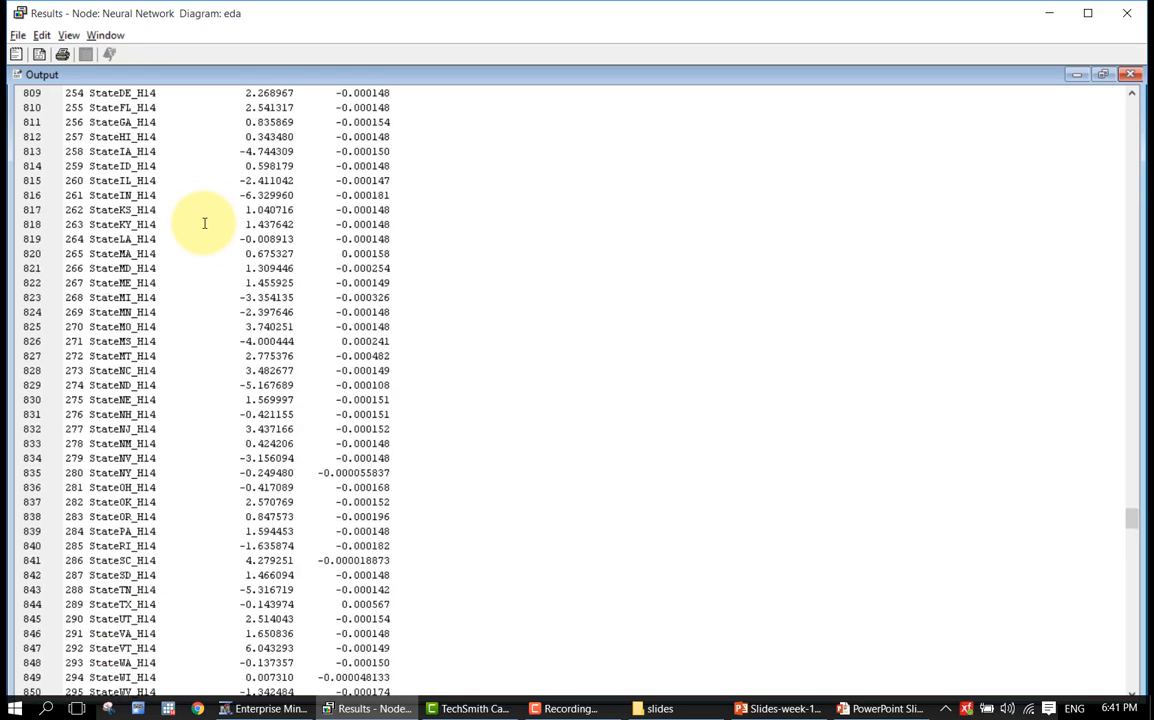
{"action": "scroll", "coordinate": [204, 223], "scroll_direction": "down", "scroll_amount": 14}
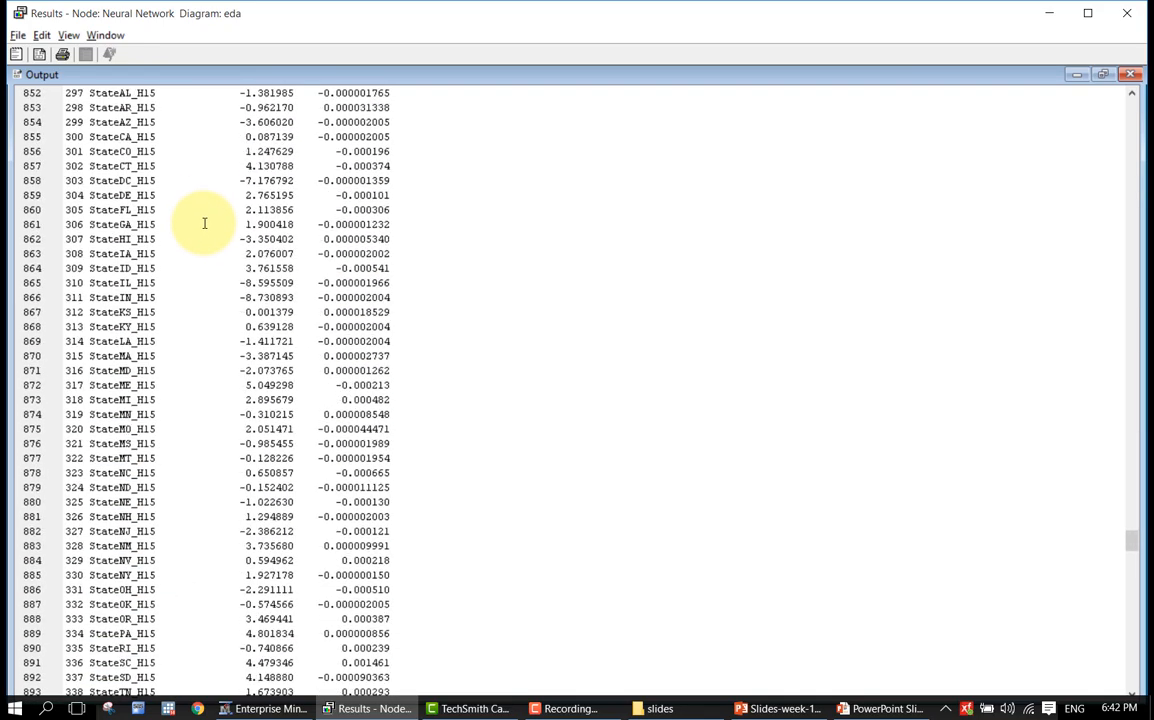
{"action": "scroll", "coordinate": [204, 223], "scroll_direction": "up", "scroll_amount": 1}
{"action": "scroll", "coordinate": [195, 232], "scroll_direction": "up", "scroll_amount": 4}
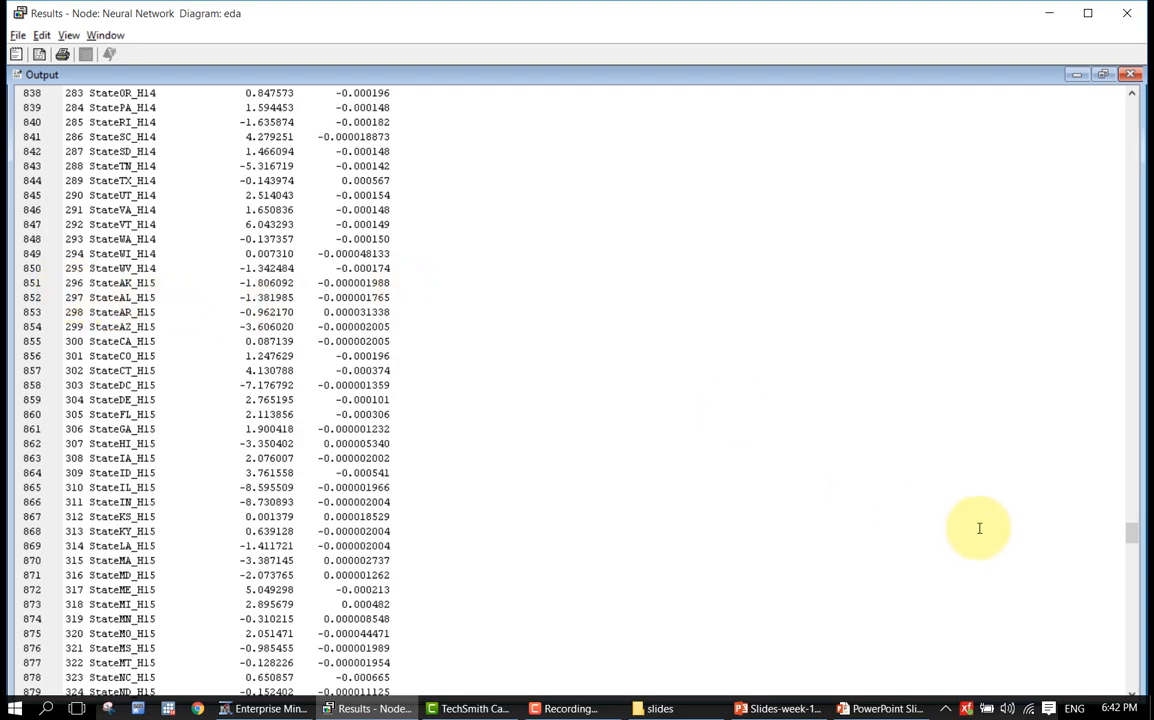
{"action": "left_click_drag", "start_coordinate": [1133, 532], "coordinate": [1131, 388]}
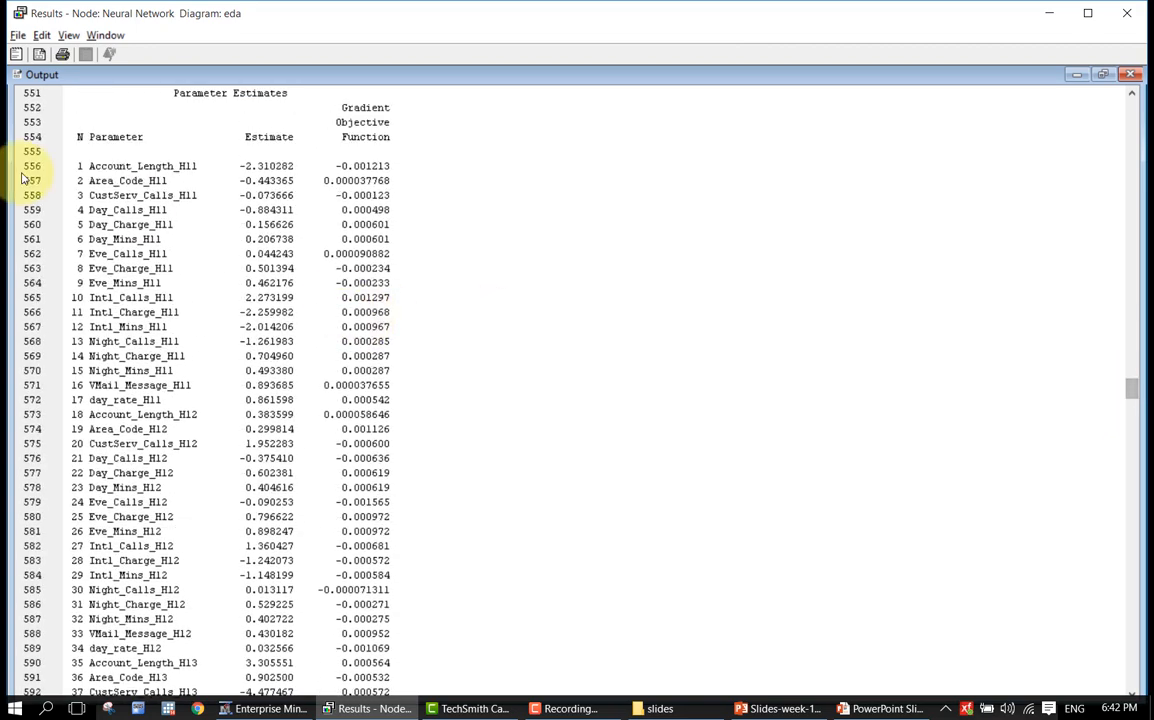
{"action": "left_click", "coordinate": [78, 166]}
{"action": "left_click_drag", "start_coordinate": [93, 197], "coordinate": [215, 400]}
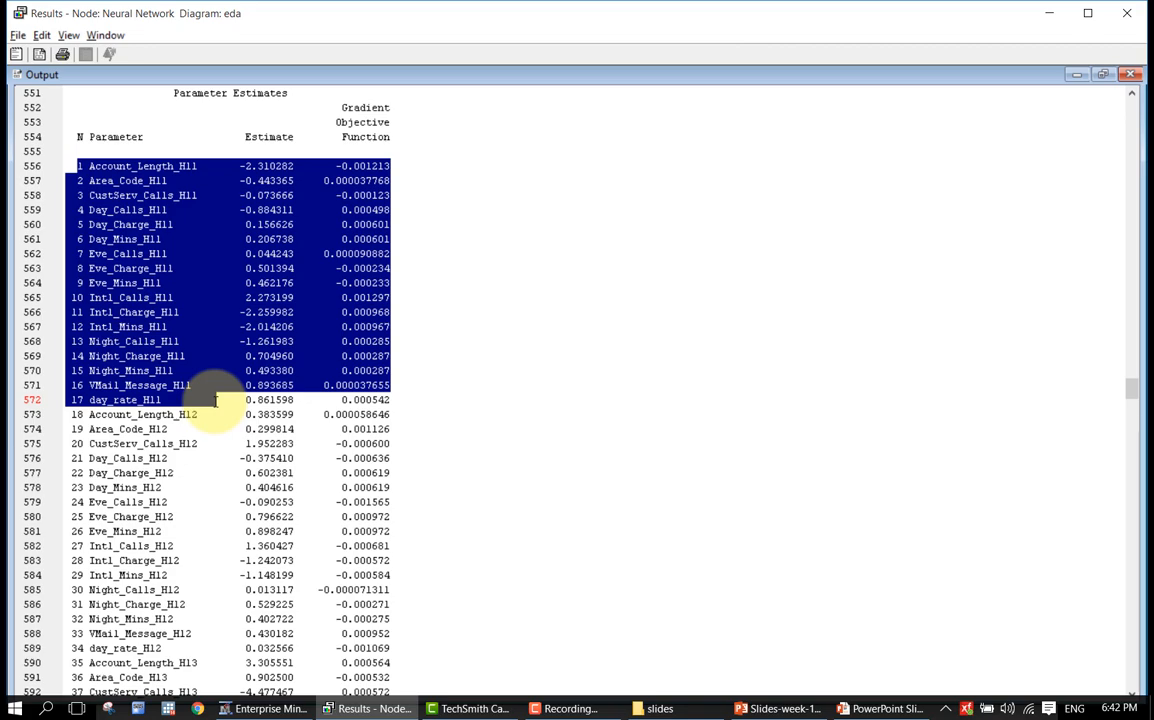
Step: Highlight the row number of VMail_Planno_H15, the last parameter before the State entries
{"action": "scroll", "coordinate": [215, 400], "scroll_direction": "down", "scroll_amount": 10}
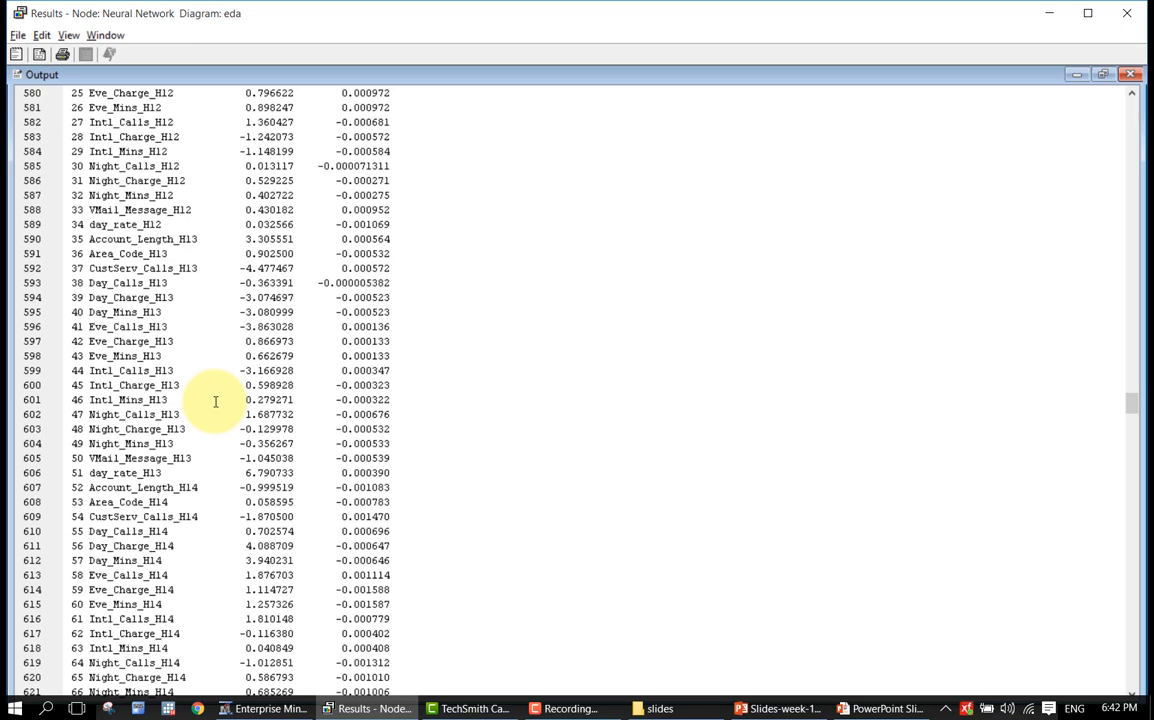
{"action": "scroll", "coordinate": [355, 415], "scroll_direction": "down", "scroll_amount": 17}
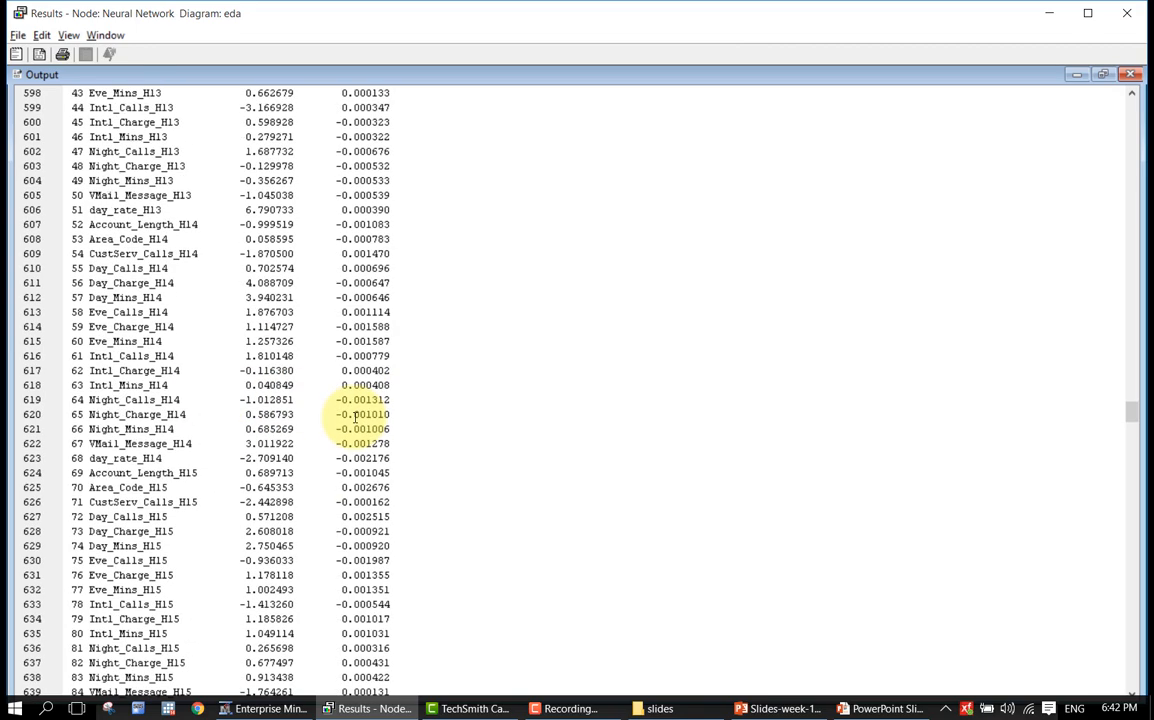
{"action": "scroll", "coordinate": [355, 415], "scroll_direction": "down", "scroll_amount": 4}
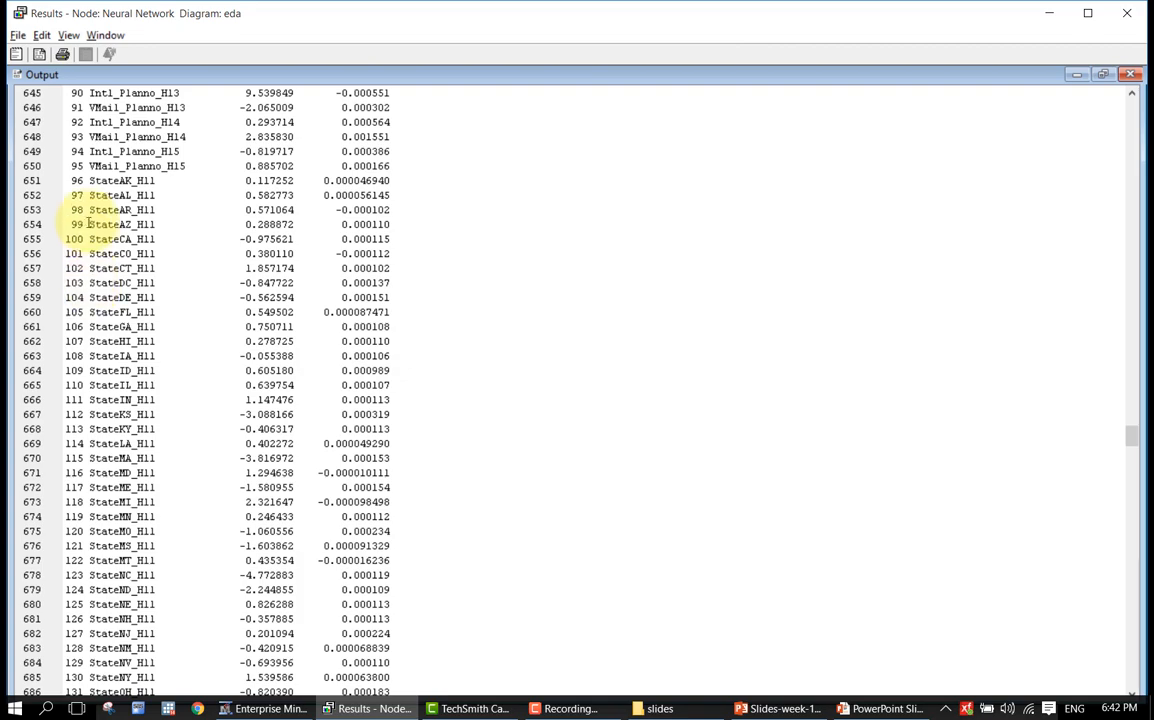
{"action": "double_click", "coordinate": [72, 166]}
Step: Highlight the StateWV_H11 row, the last State parameter of the first hidden unit
{"action": "scroll", "coordinate": [175, 476], "scroll_direction": "down", "scroll_amount": 9}
{"action": "scroll", "coordinate": [168, 475], "scroll_direction": "down", "scroll_amount": 5}
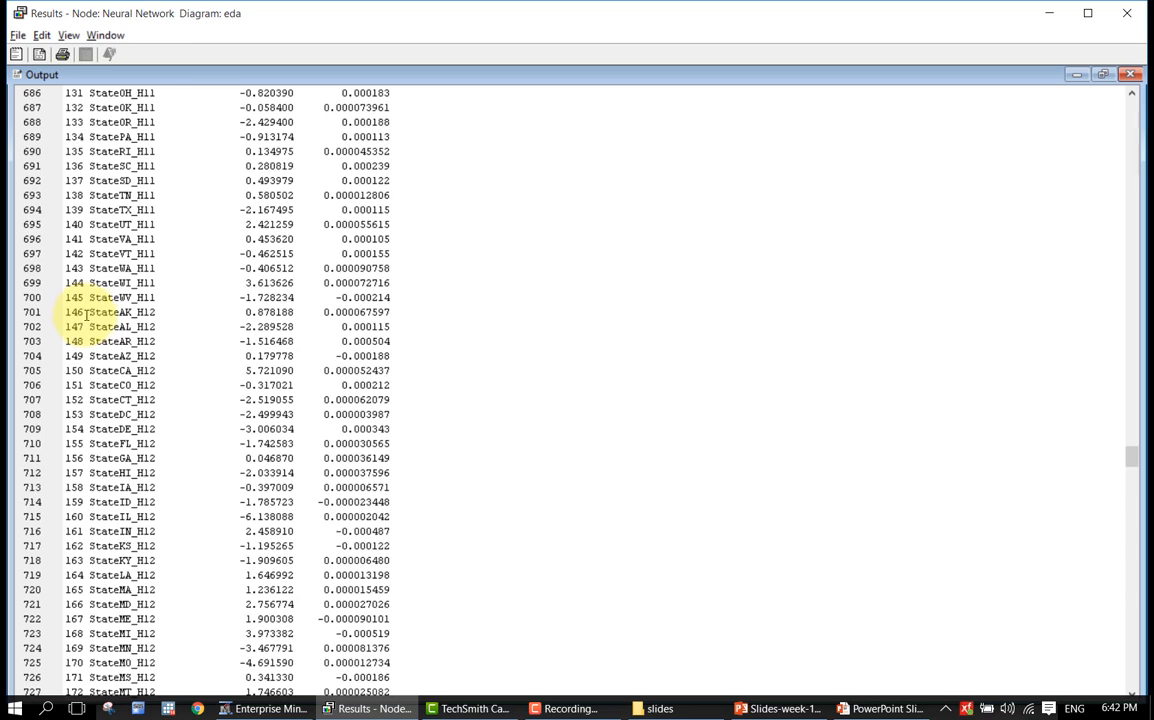
{"action": "scroll", "coordinate": [173, 313], "scroll_direction": "up", "scroll_amount": 6}
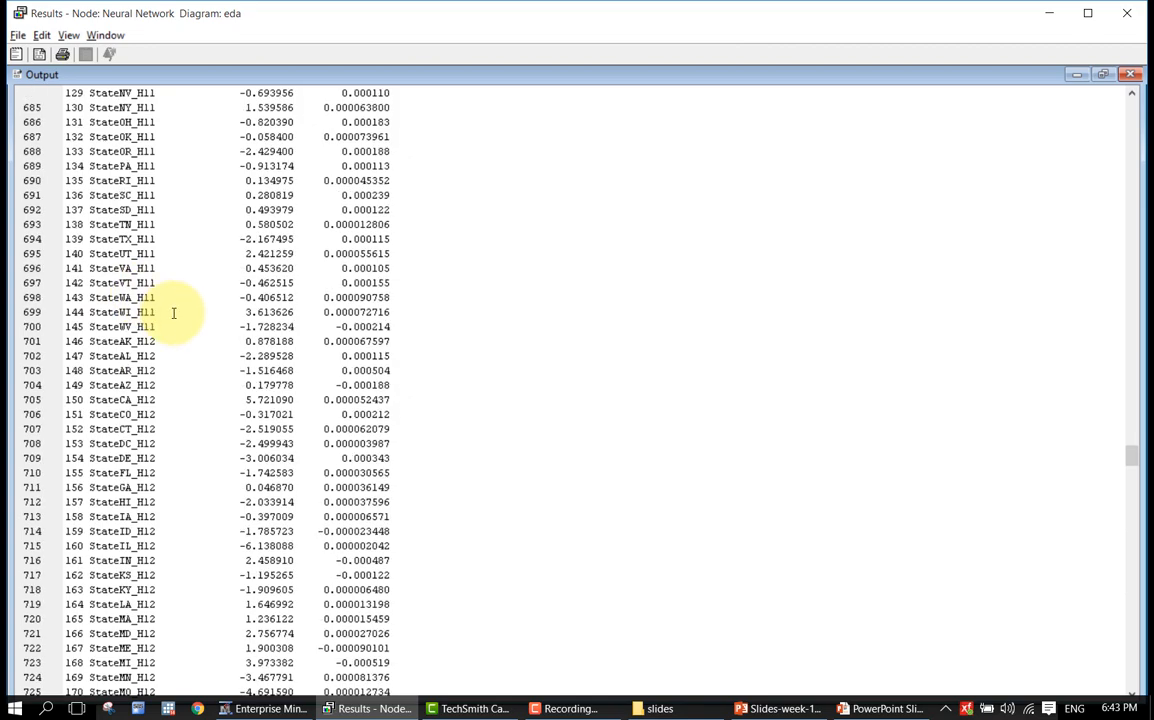
{"action": "scroll", "coordinate": [173, 313], "scroll_direction": "down", "scroll_amount": 5}
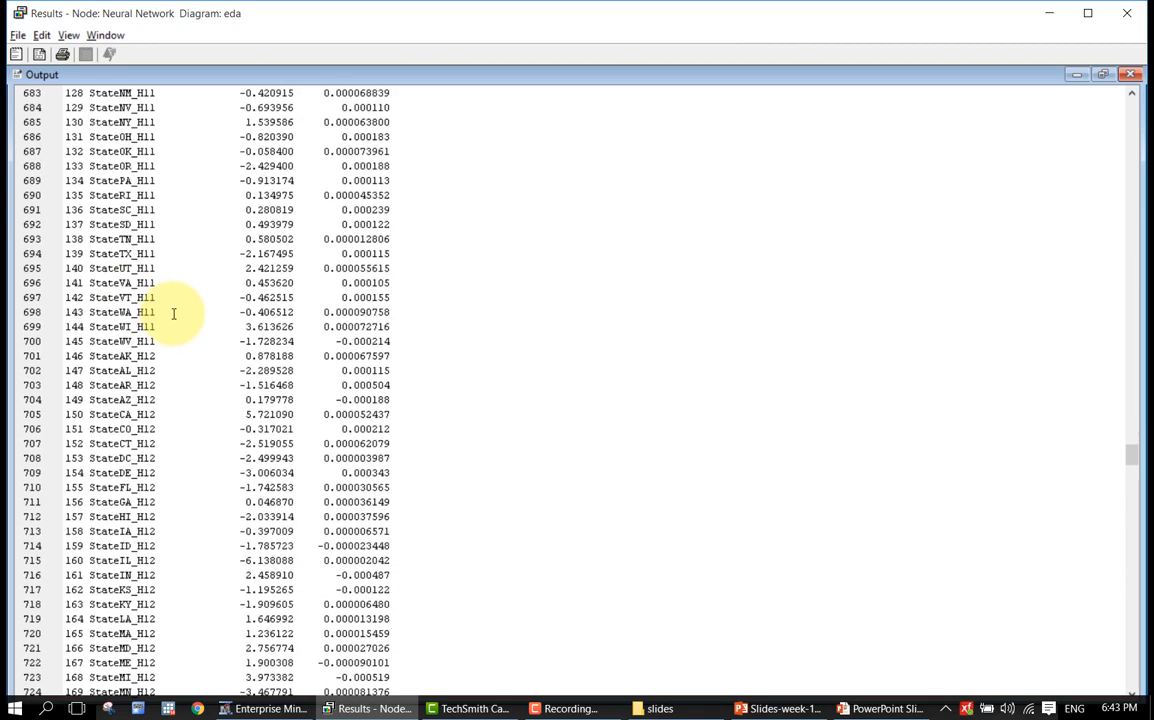
{"action": "scroll", "coordinate": [173, 313], "scroll_direction": "down", "scroll_amount": 2}
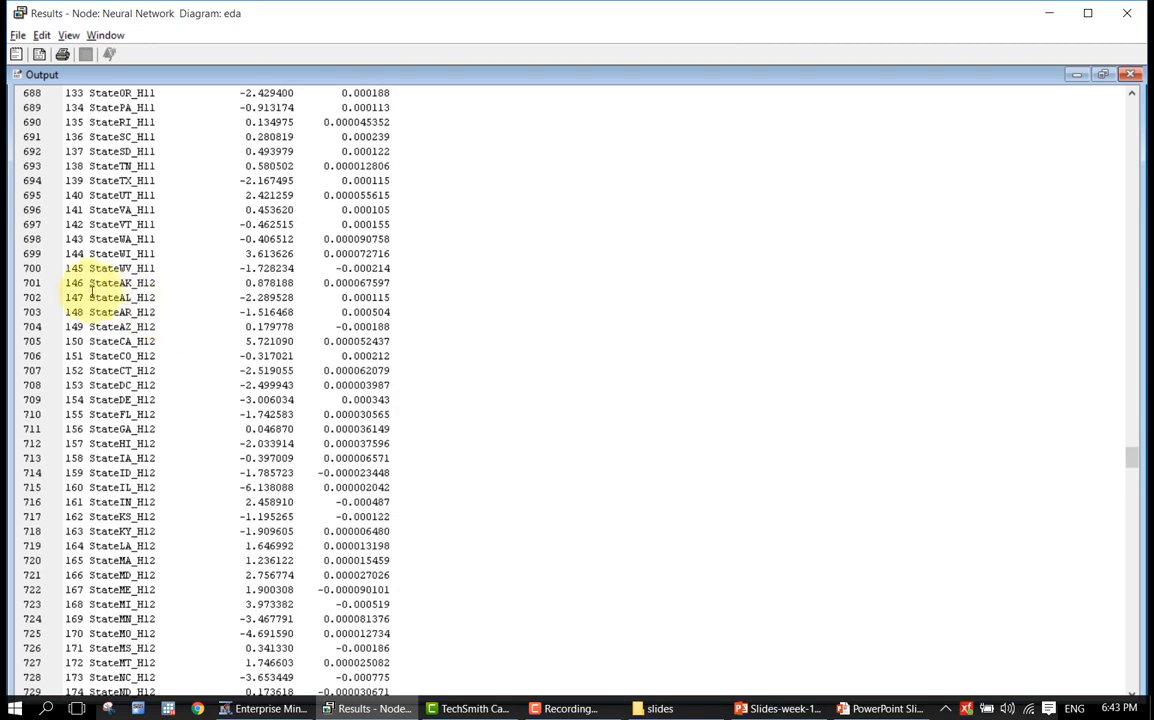
{"action": "left_click", "coordinate": [68, 270]}
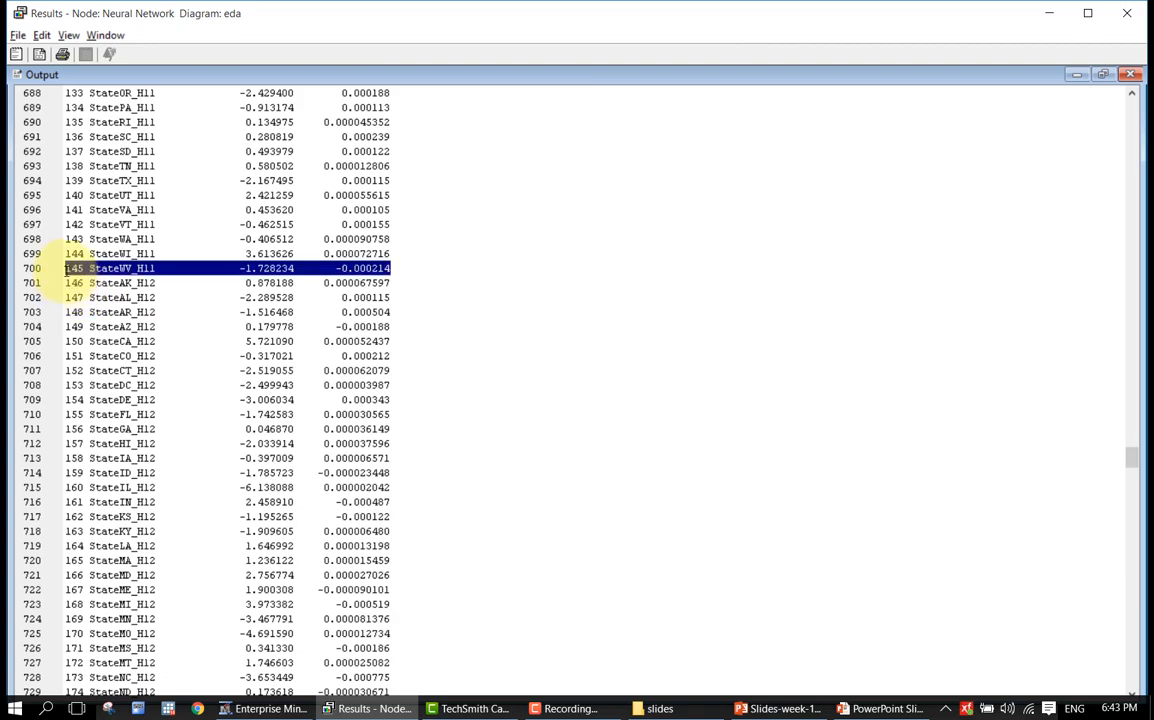
Step: Recheck the H11 State parameters starting at StateAK_H11 and highlight only the row number of StateWV_H11
{"action": "scroll", "coordinate": [190, 207], "scroll_direction": "up", "scroll_amount": 6}
{"action": "scroll", "coordinate": [190, 207], "scroll_direction": "up", "scroll_amount": 15}
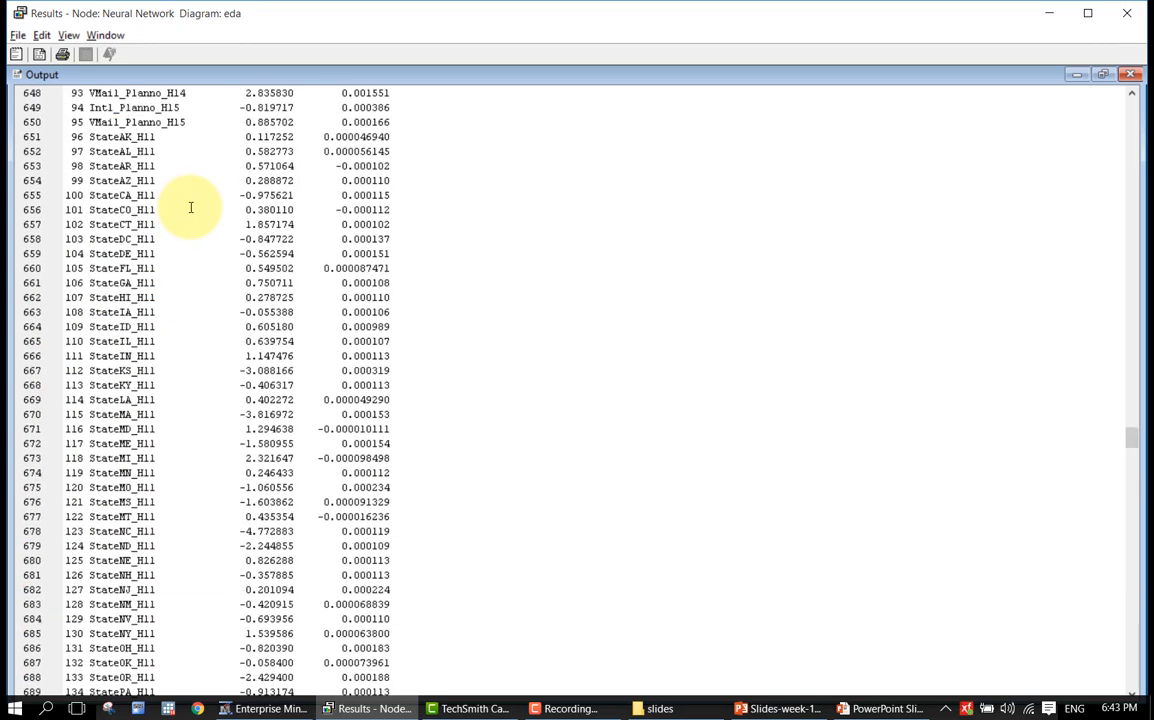
{"action": "scroll", "coordinate": [190, 207], "scroll_direction": "down", "scroll_amount": 6}
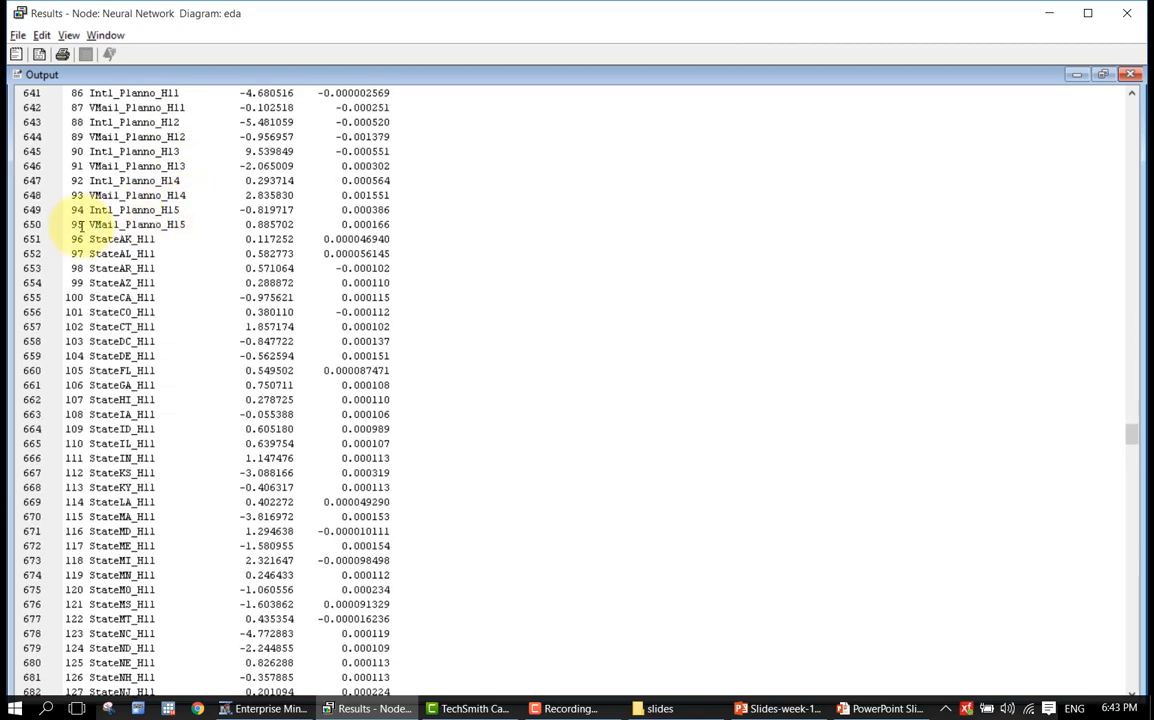
{"action": "scroll", "coordinate": [155, 320], "scroll_direction": "down", "scroll_amount": 12}
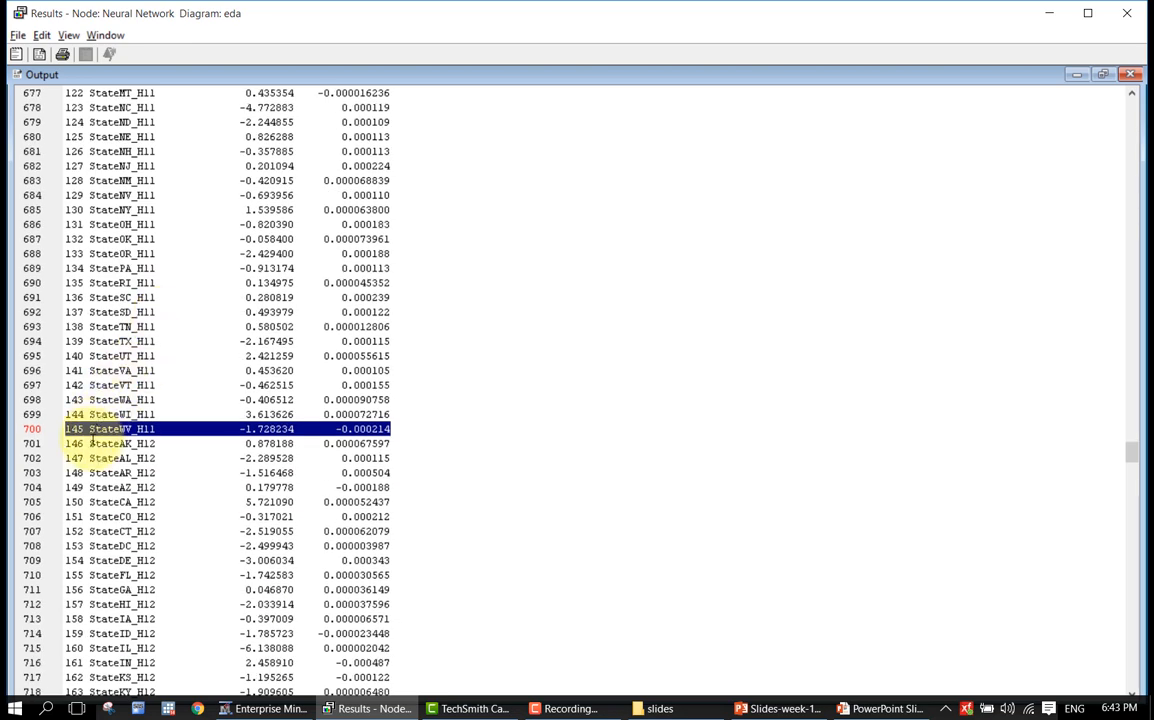
{"action": "left_click", "coordinate": [84, 428]}
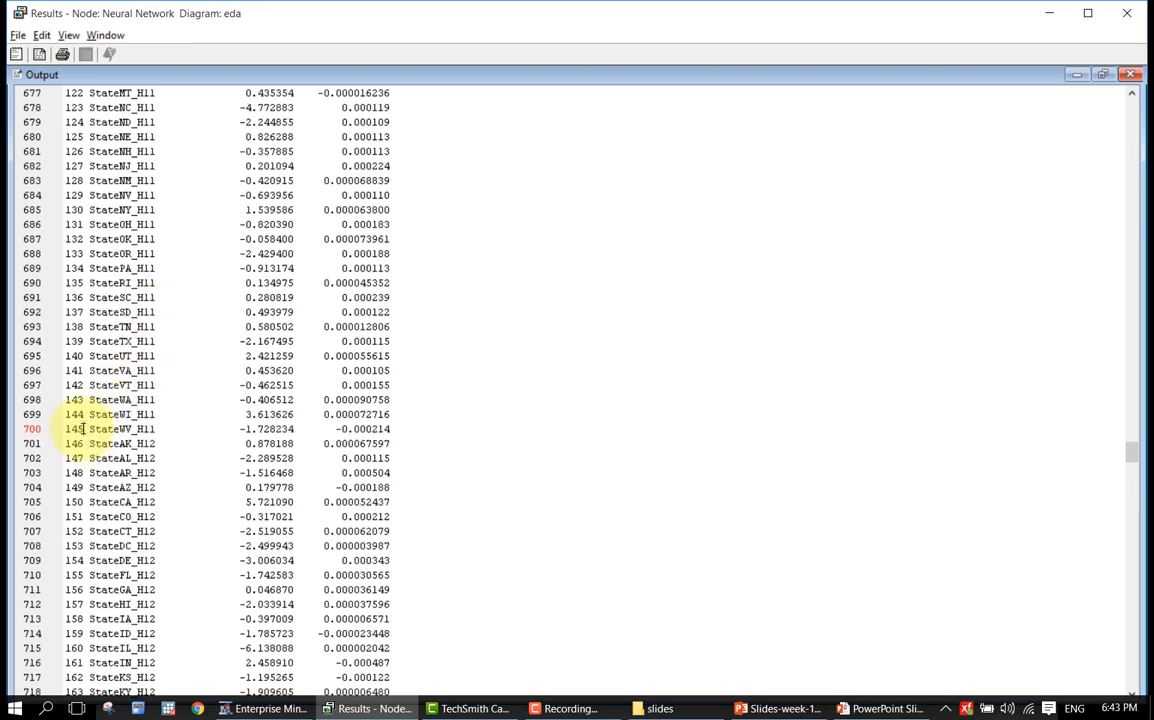
{"action": "double_click", "coordinate": [76, 428]}
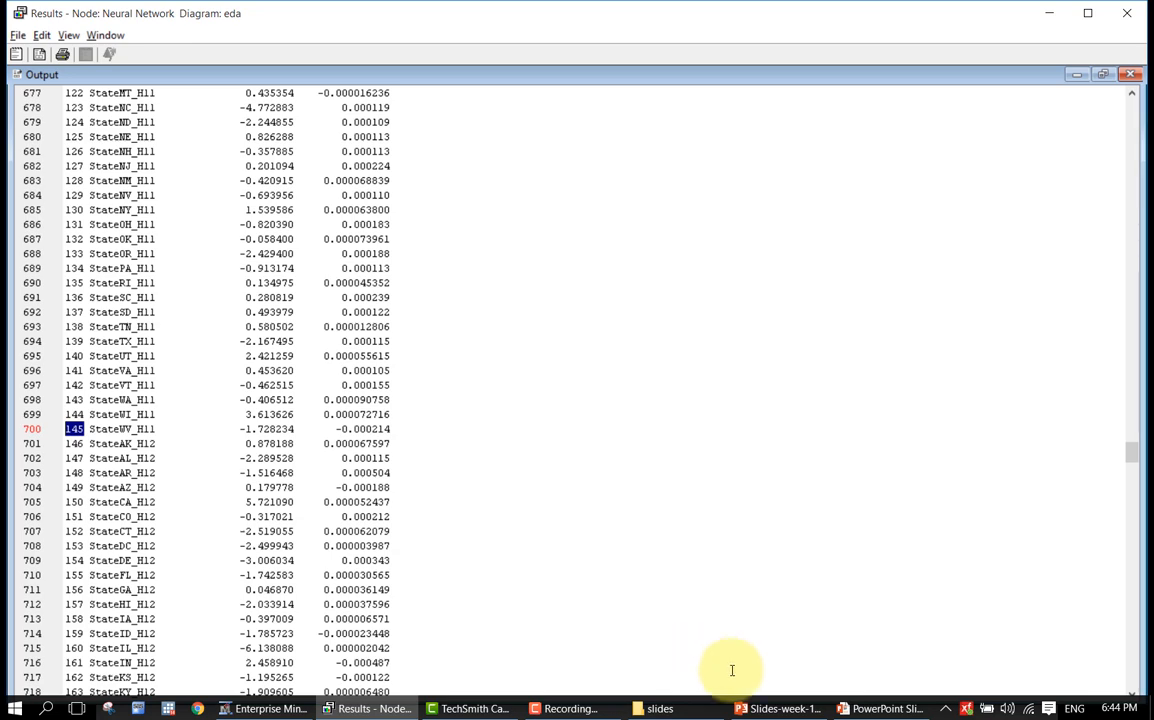
Step: Switch to the running PowerPoint slide show and display the SAS Demo slide on the typology of the neural network
{"action": "left_click", "coordinate": [780, 708]}
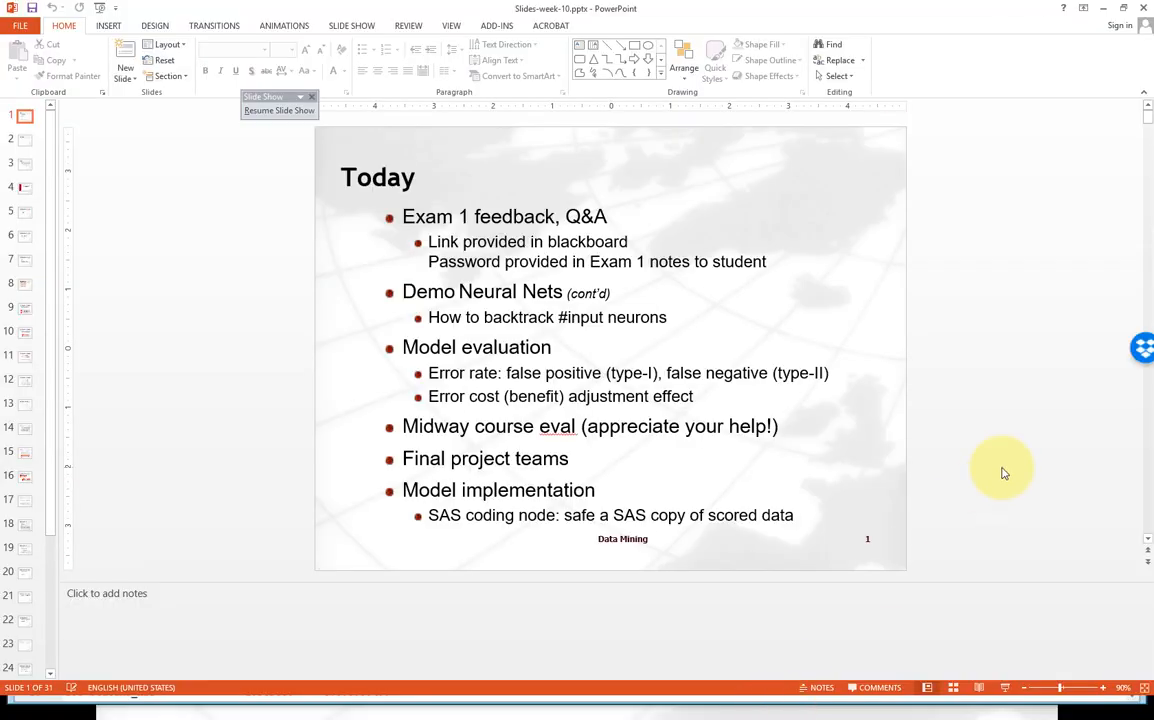
{"action": "key", "text": "alt+Tab"}
{"action": "key", "text": "alt+Tab"}
{"action": "key", "text": "alt+Tab"}
{"action": "key", "text": "alt+Tab"}
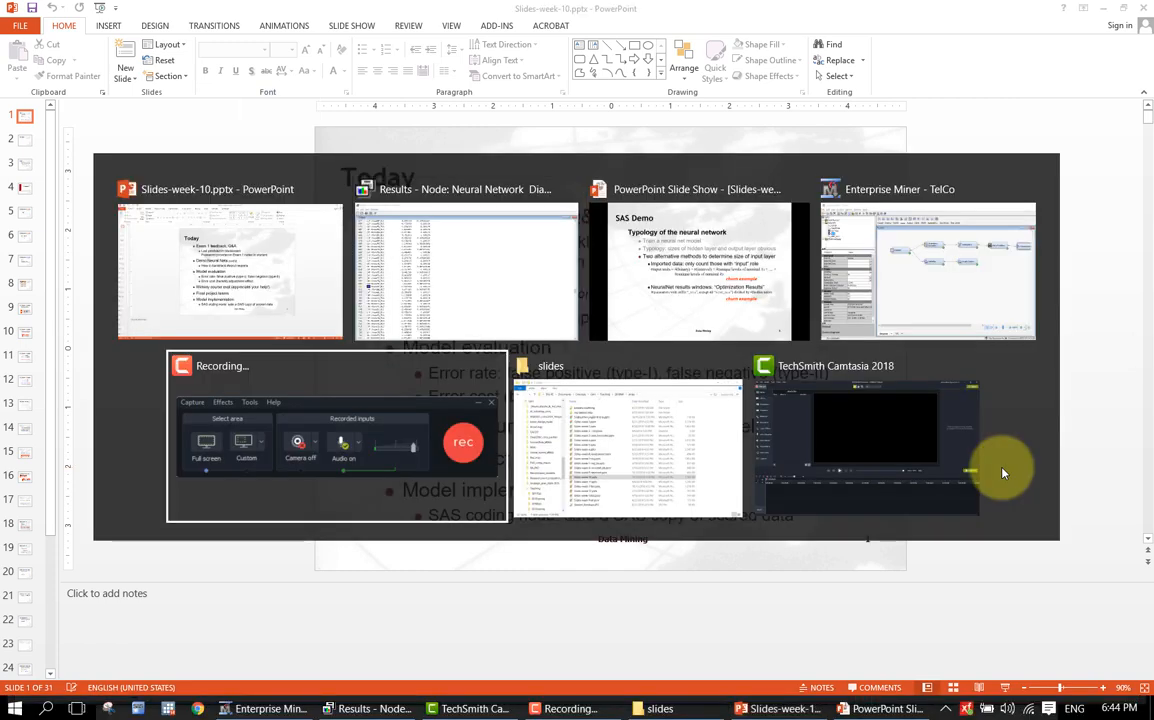
{"action": "key", "text": "alt+Tab"}
{"action": "key", "text": "alt+Tab"}
{"action": "key", "text": "alt+Tab"}
{"action": "key", "text": "alt+Tab"}
{"action": "key", "text": "alt+Tab"}
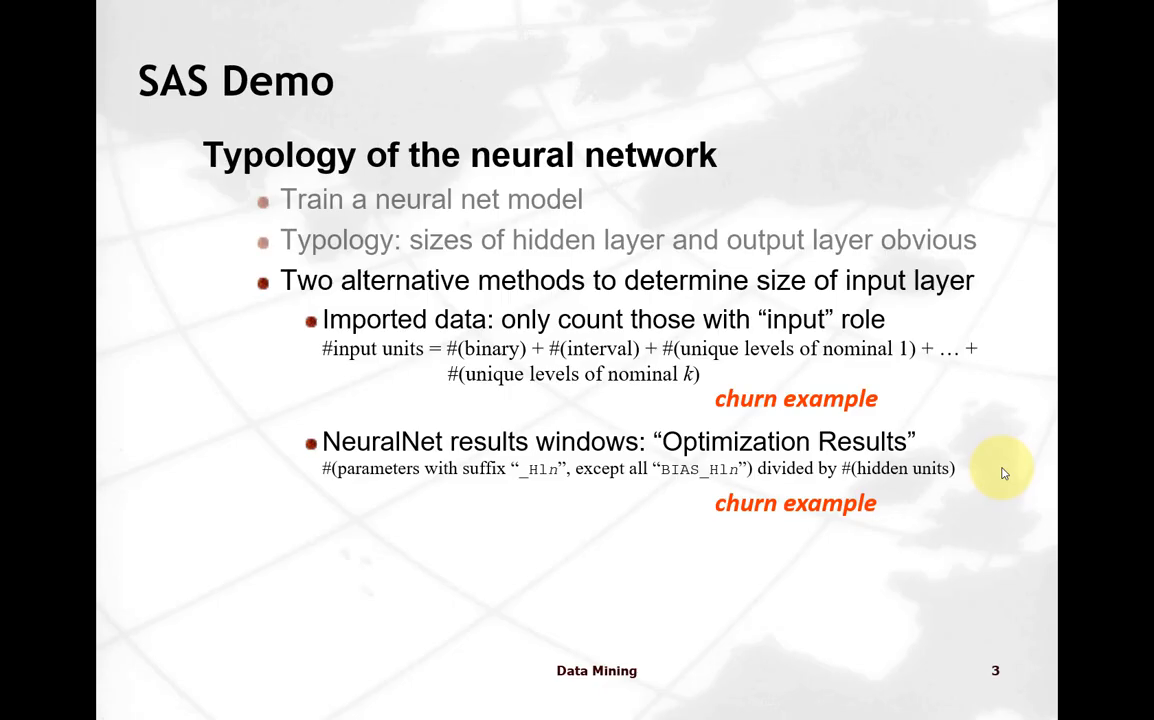
{"action": "key", "text": "Right"}
{"action": "key", "text": "Left"}
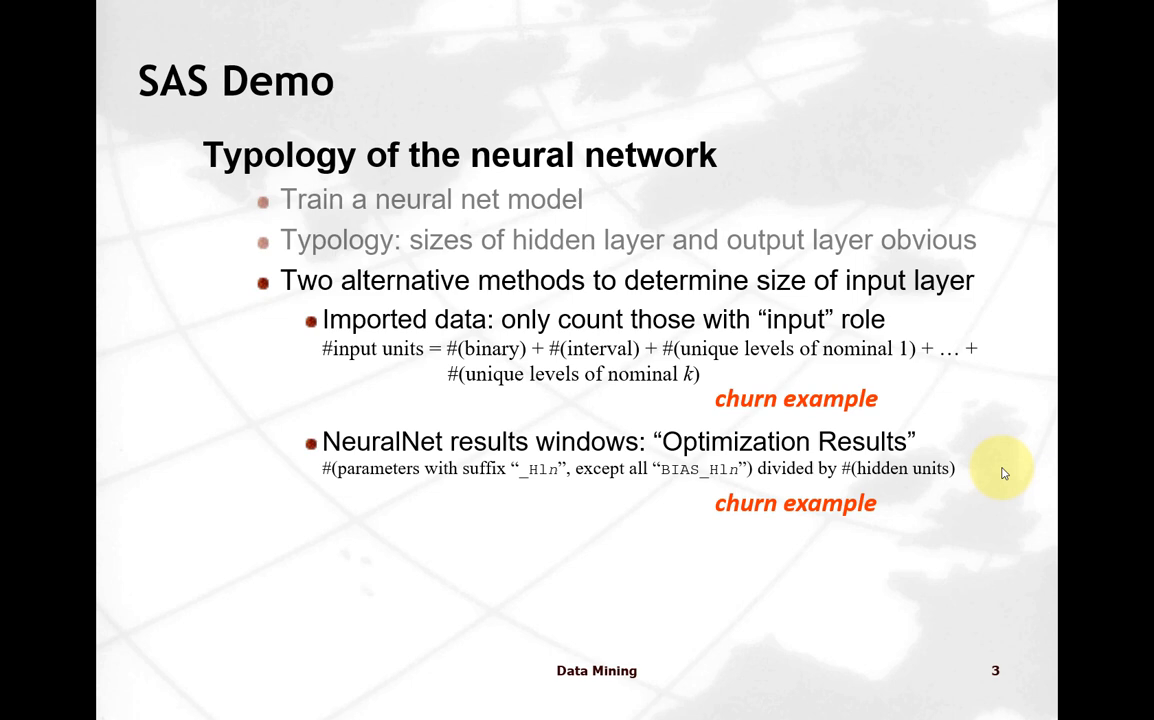
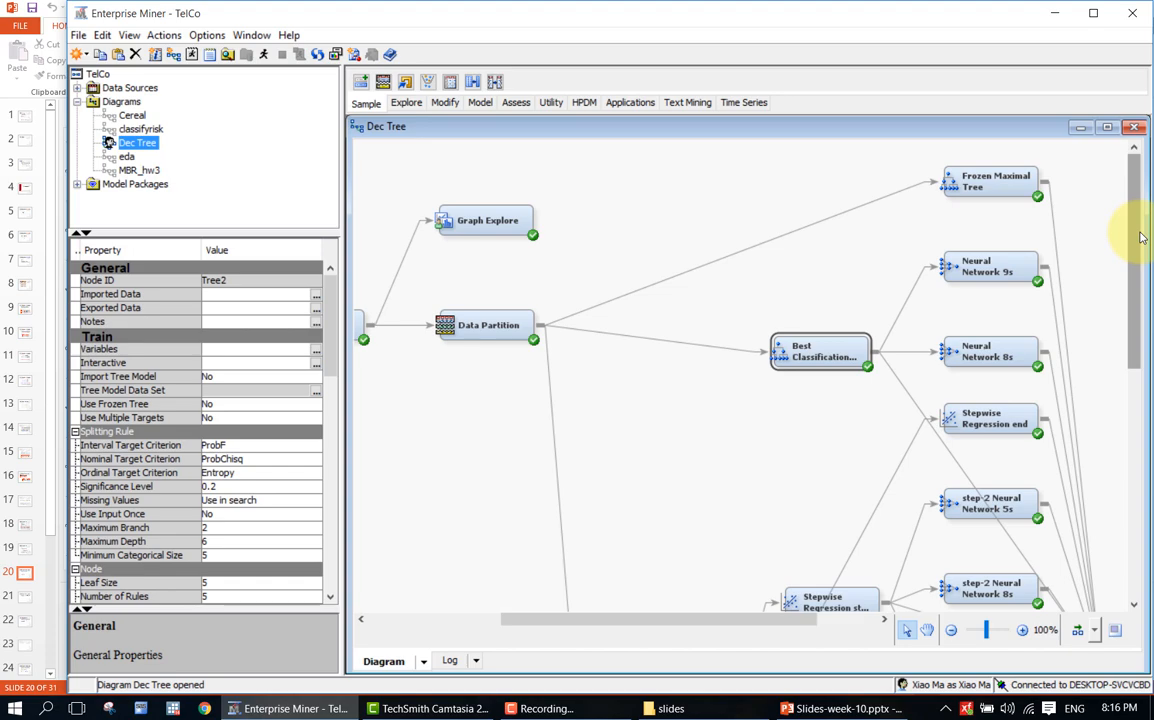
Step: In the Dec Tree diagram, select the Best Classification tree node and then the PVA97NK data source node
{"action": "left_click", "coordinate": [1102, 268]}
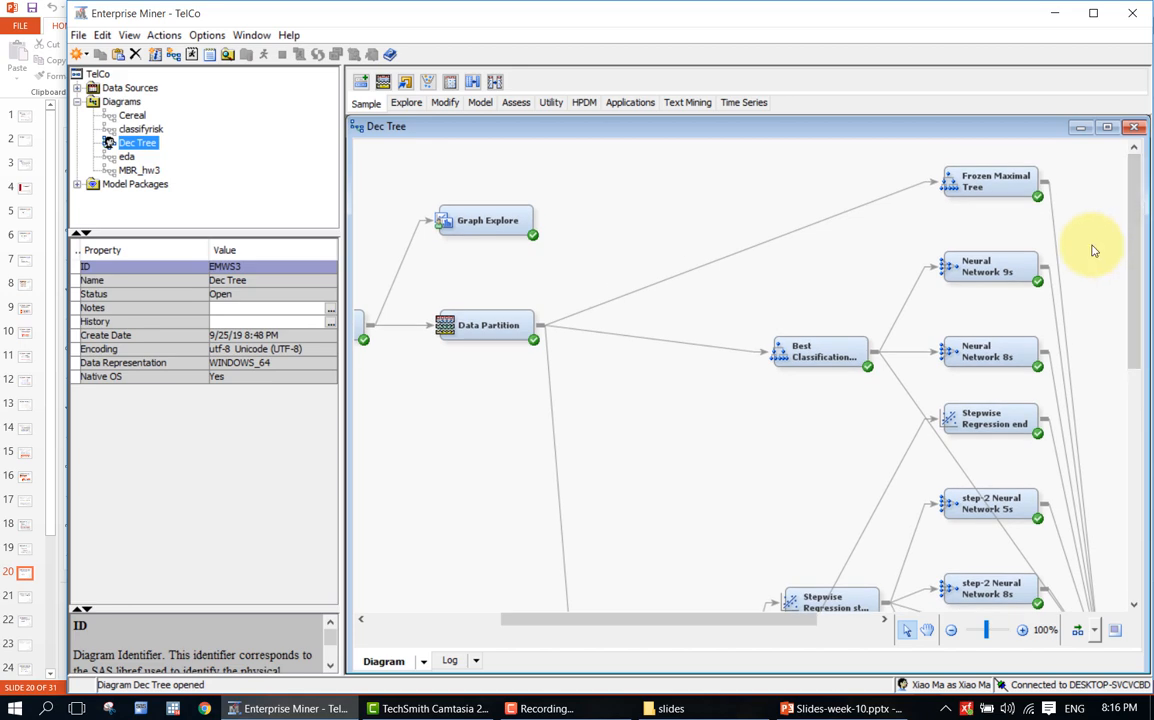
{"action": "left_click", "coordinate": [815, 360]}
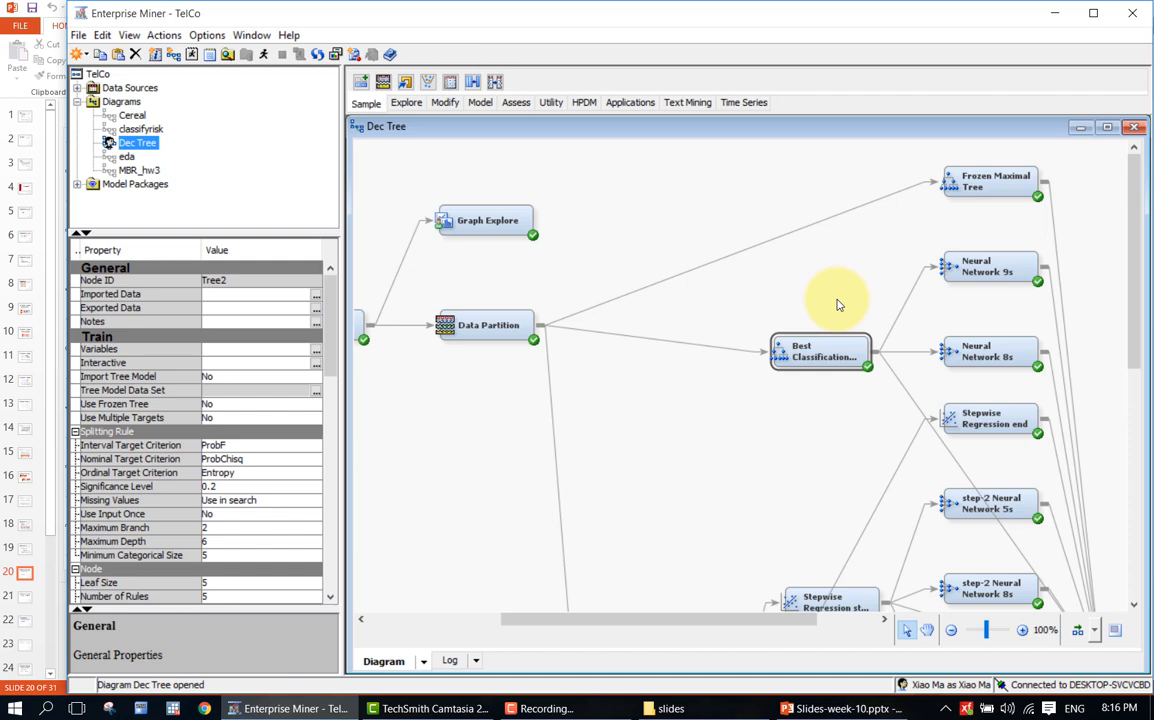
{"action": "left_click", "coordinate": [392, 618]}
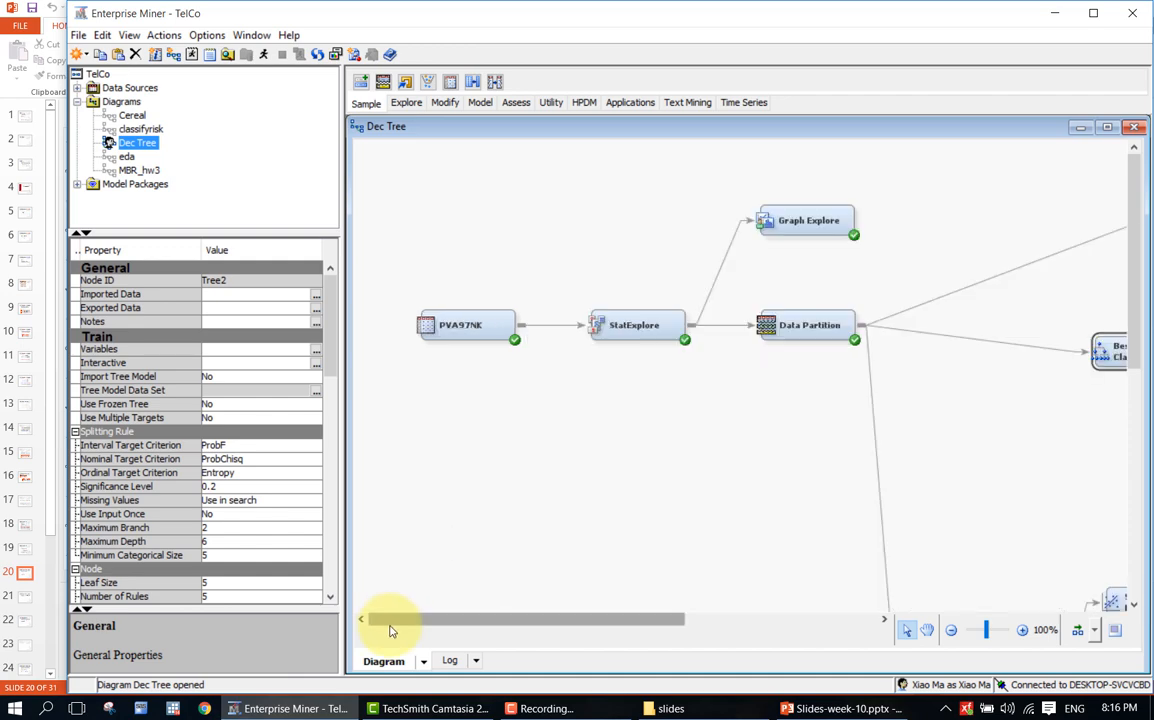
{"action": "left_click", "coordinate": [479, 326]}
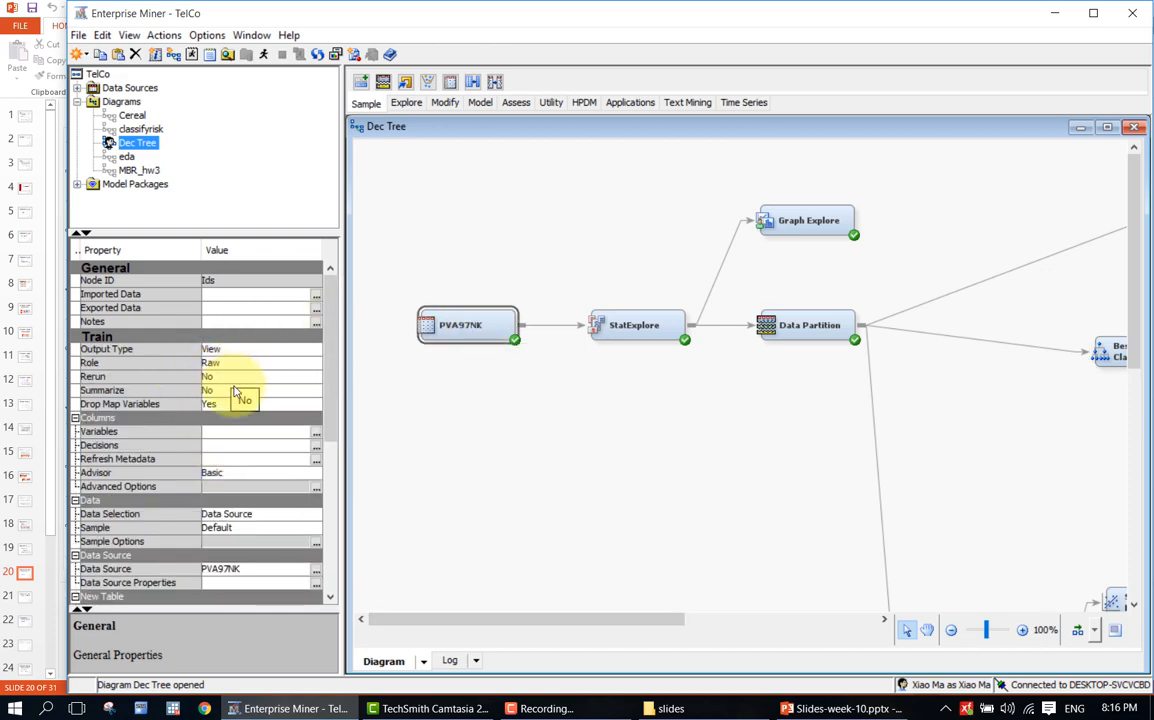
{"action": "mouse_move", "coordinate": [327, 406]}
{"action": "left_mouse_down"}
{"action": "mouse_move", "coordinate": [333, 488]}
{"action": "mouse_move", "coordinate": [321, 392]}
{"action": "left_mouse_up"}
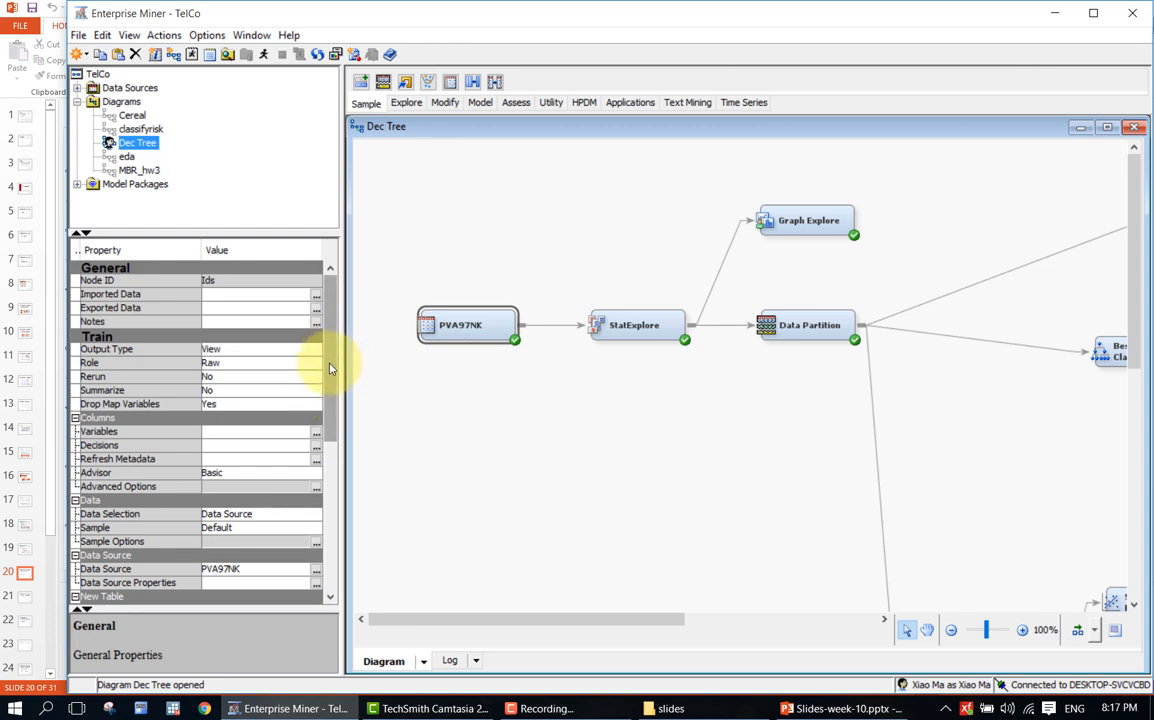
{"action": "left_click_drag", "start_coordinate": [331, 369], "coordinate": [335, 399]}
{"action": "left_click", "coordinate": [316, 452]}
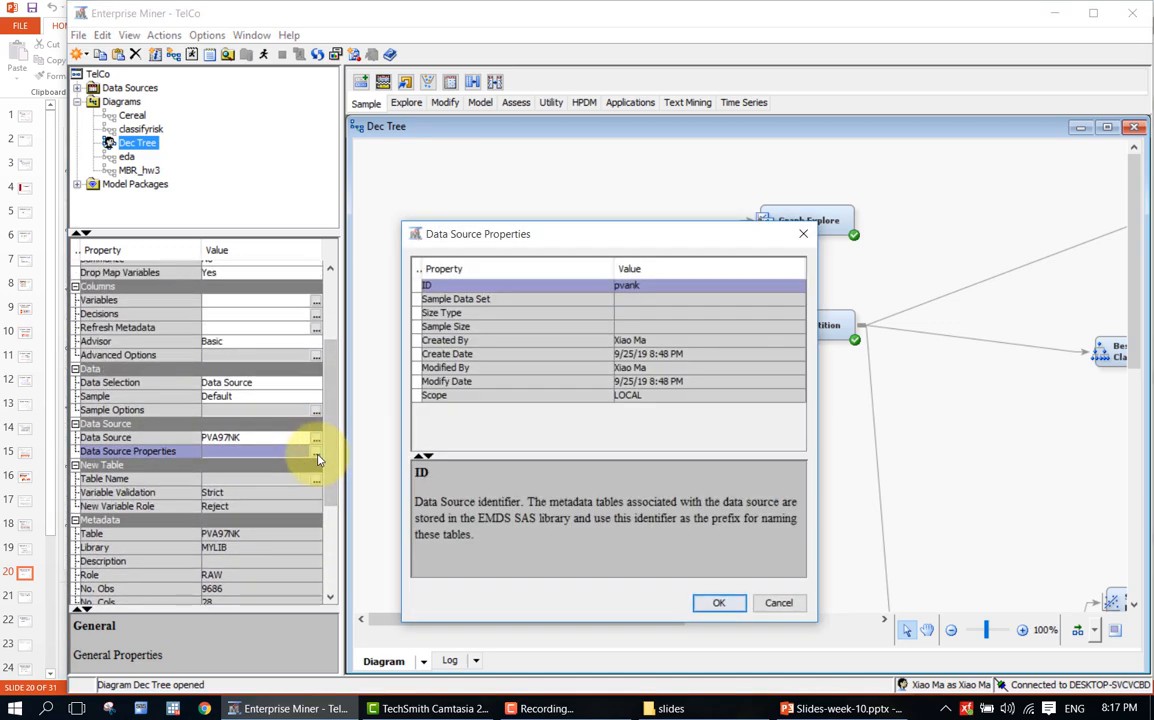
{"action": "left_click", "coordinate": [768, 606]}
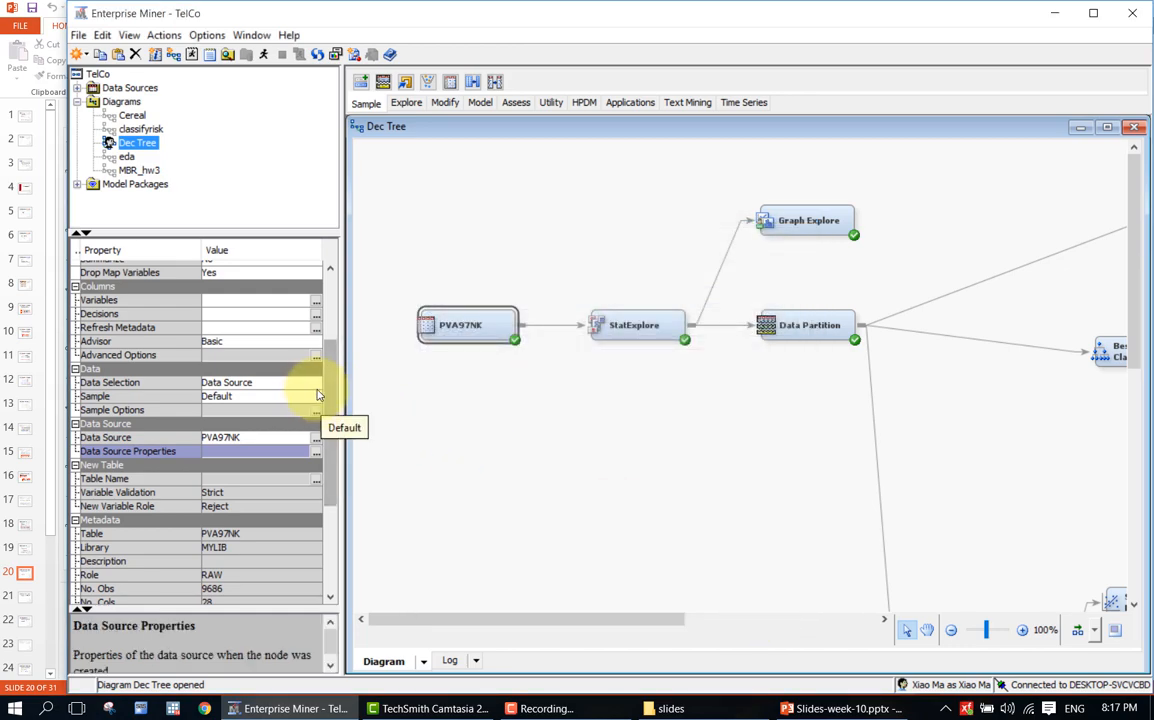
Step: Review the Decisions and Decision Weights settings of the PVA97NK node and close them without changes
{"action": "left_click_drag", "start_coordinate": [330, 388], "coordinate": [333, 320]}
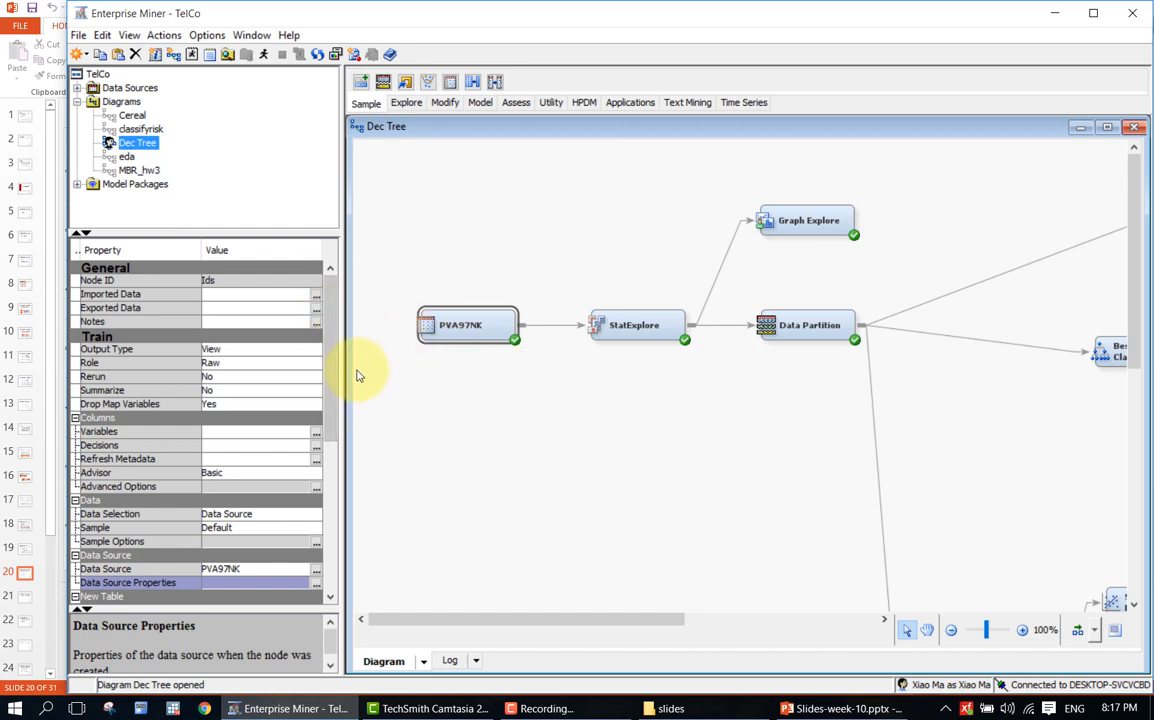
{"action": "left_click_drag", "start_coordinate": [329, 398], "coordinate": [329, 423]}
{"action": "left_click", "coordinate": [316, 404]}
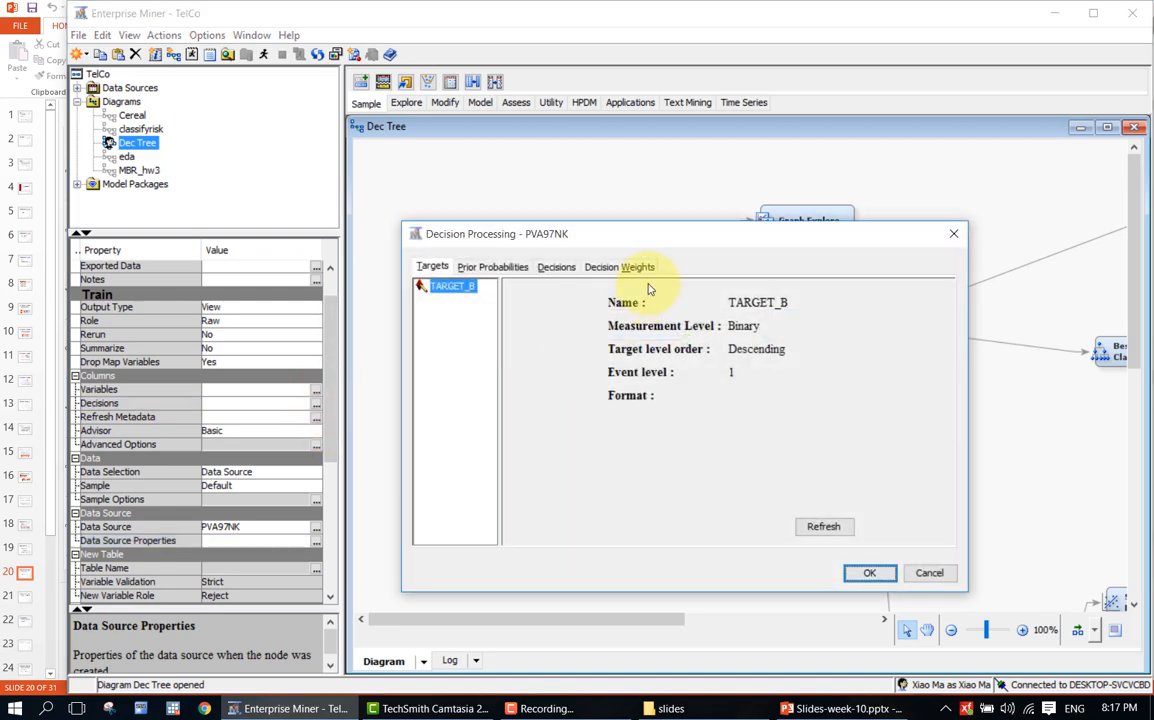
{"action": "left_click_drag", "start_coordinate": [668, 246], "coordinate": [585, 180]}
{"action": "left_click", "coordinate": [470, 200]}
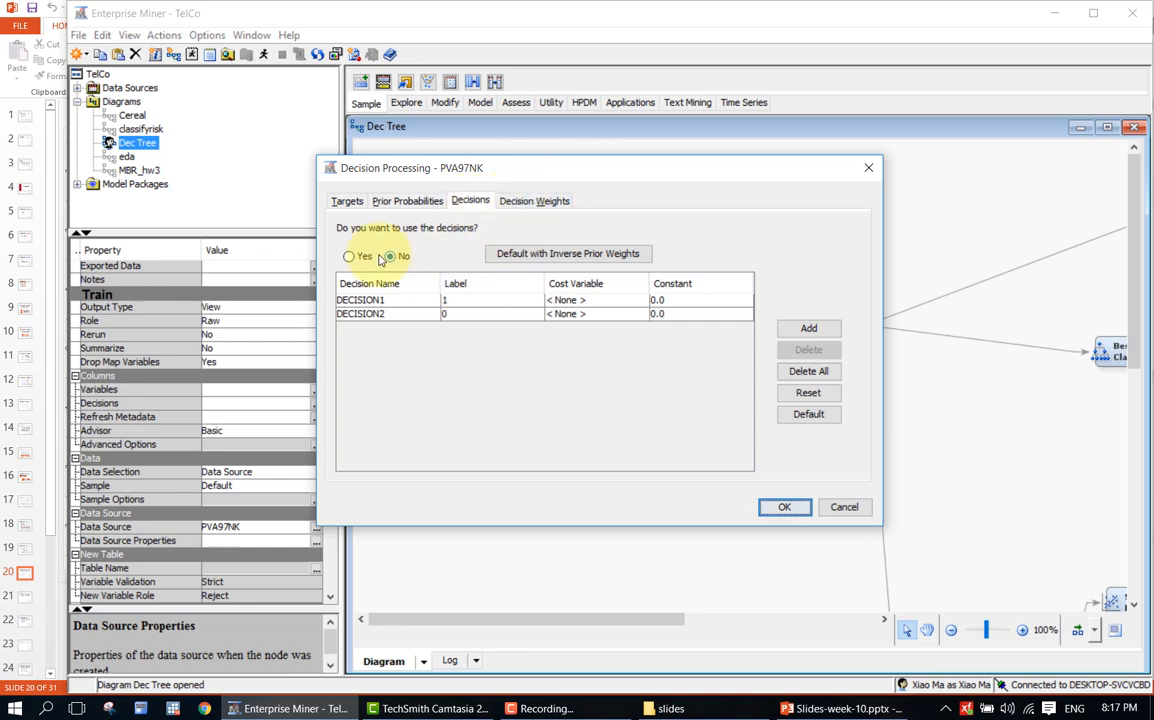
{"action": "left_click", "coordinate": [527, 201]}
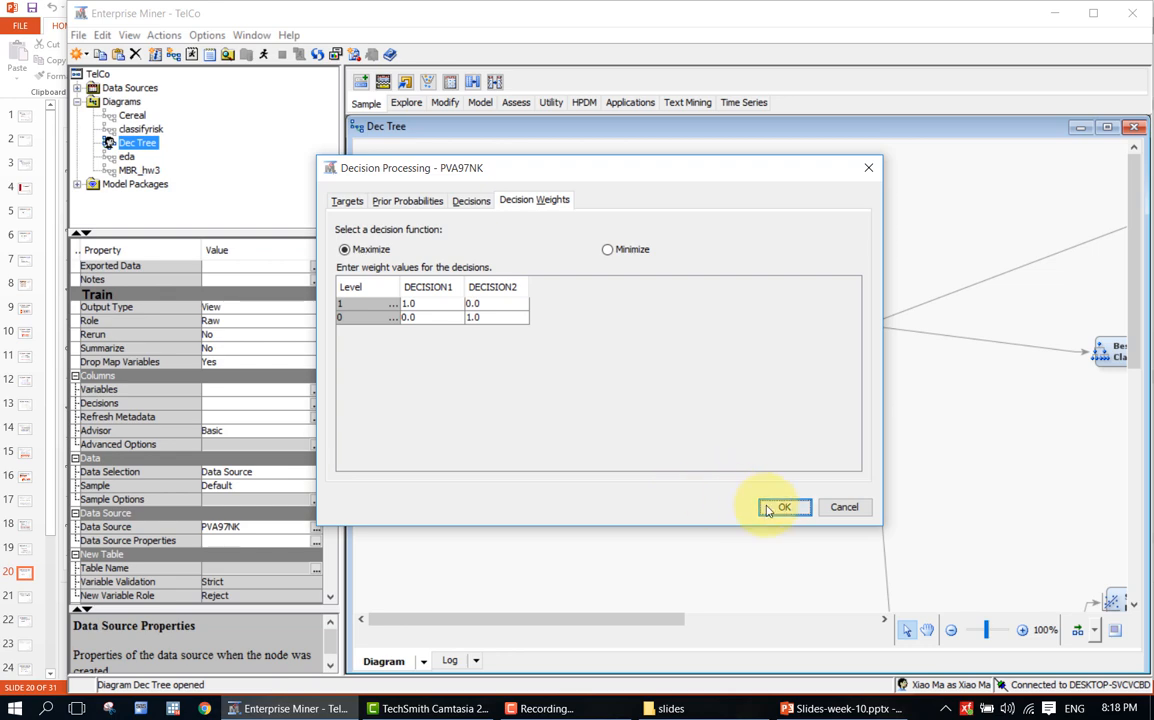
{"action": "left_click", "coordinate": [844, 507]}
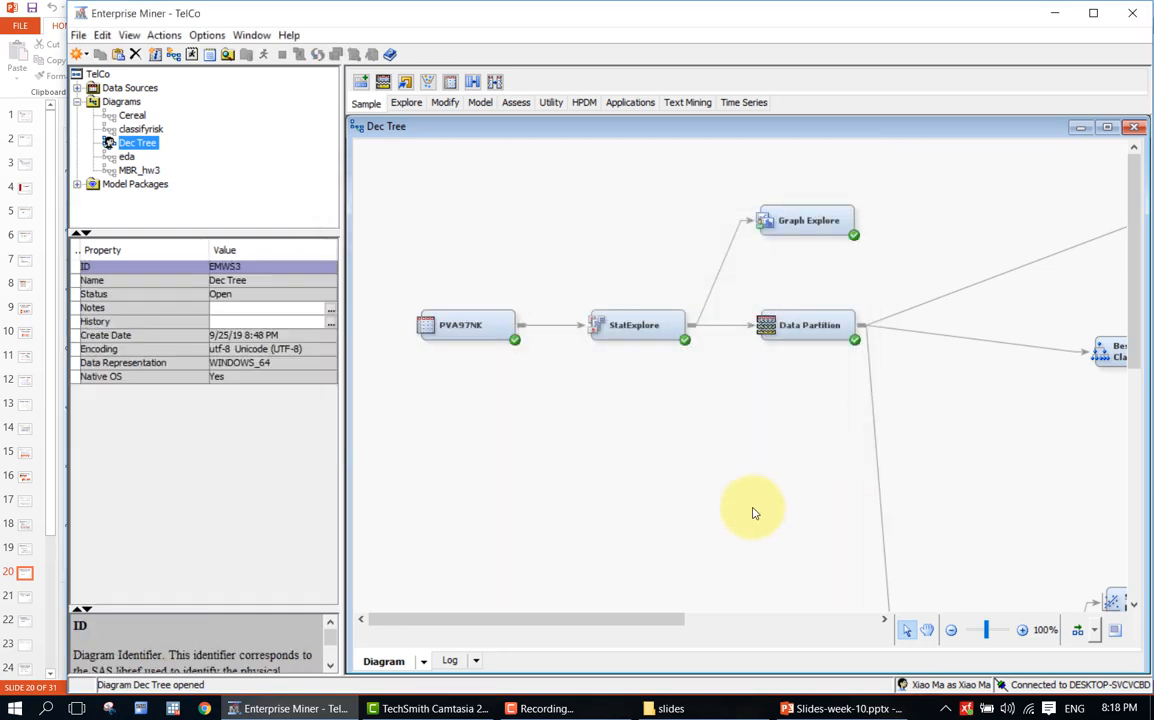
Step: Inspect the properties of the Best Classification tree node and the model comparison node in the Dec Tree diagram
{"action": "left_click_drag", "start_coordinate": [665, 618], "coordinate": [806, 618]}
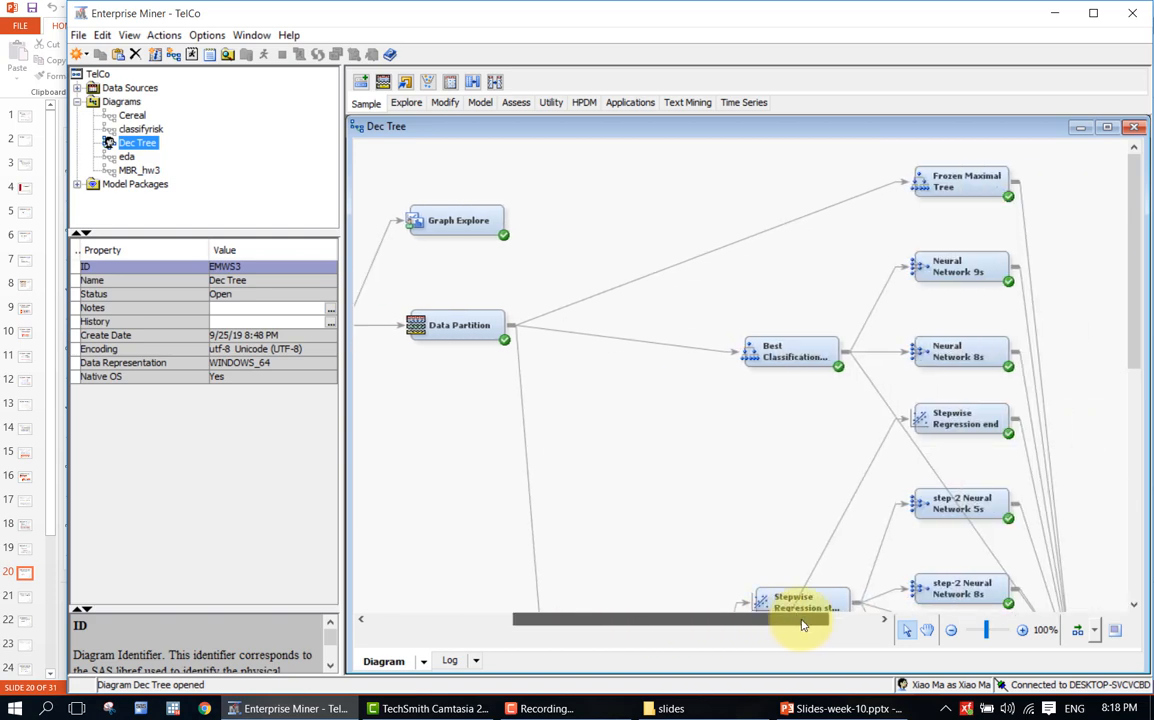
{"action": "left_click", "coordinate": [819, 346]}
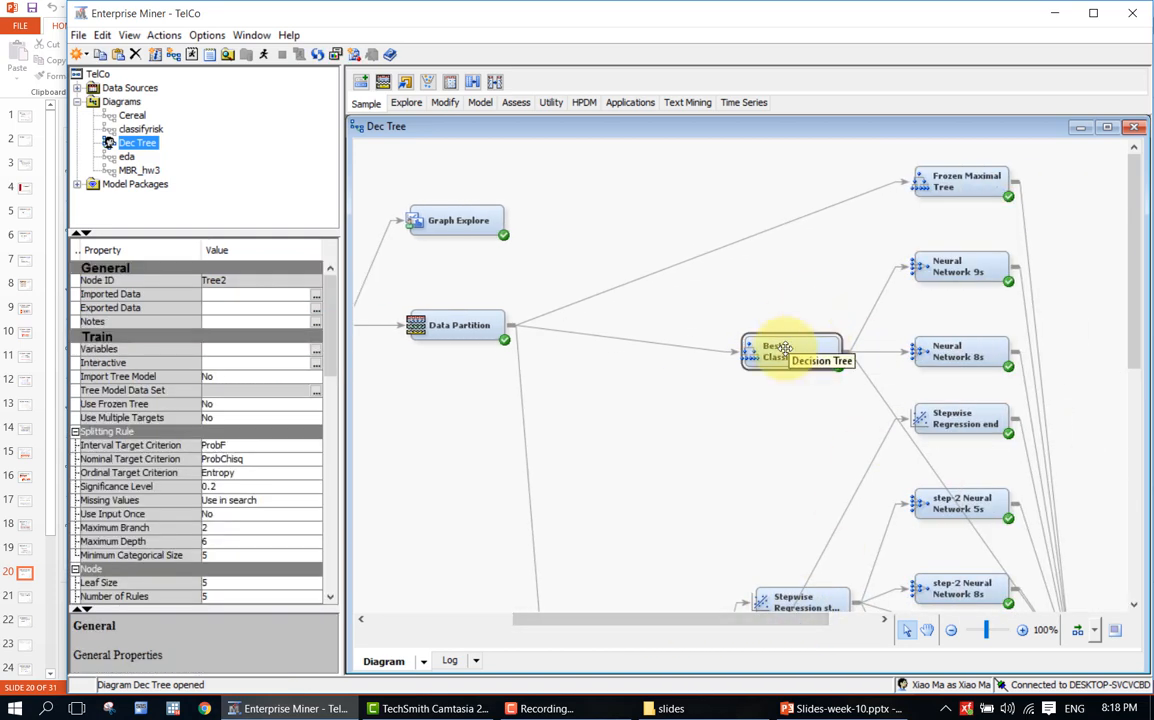
{"action": "left_click_drag", "start_coordinate": [1127, 355], "coordinate": [1133, 430]}
{"action": "left_click", "coordinate": [1110, 478]}
{"action": "scroll", "coordinate": [1133, 411], "scroll_direction": "up", "scroll_amount": 2}
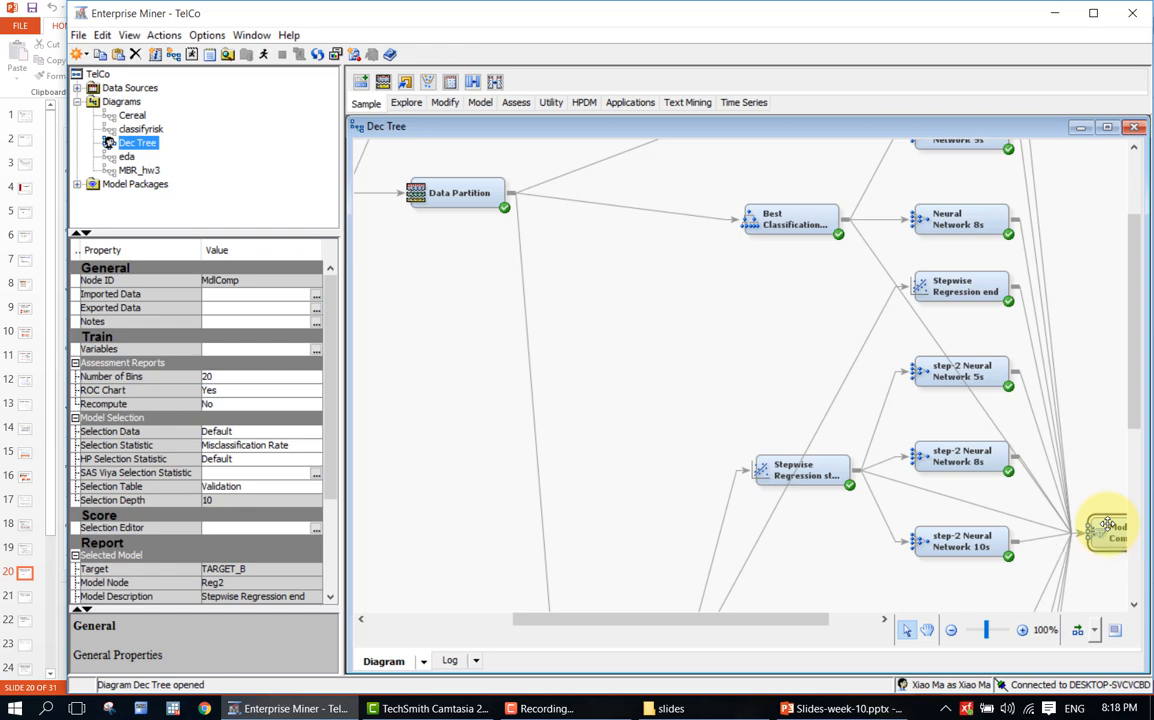
{"action": "left_click", "coordinate": [1103, 432]}
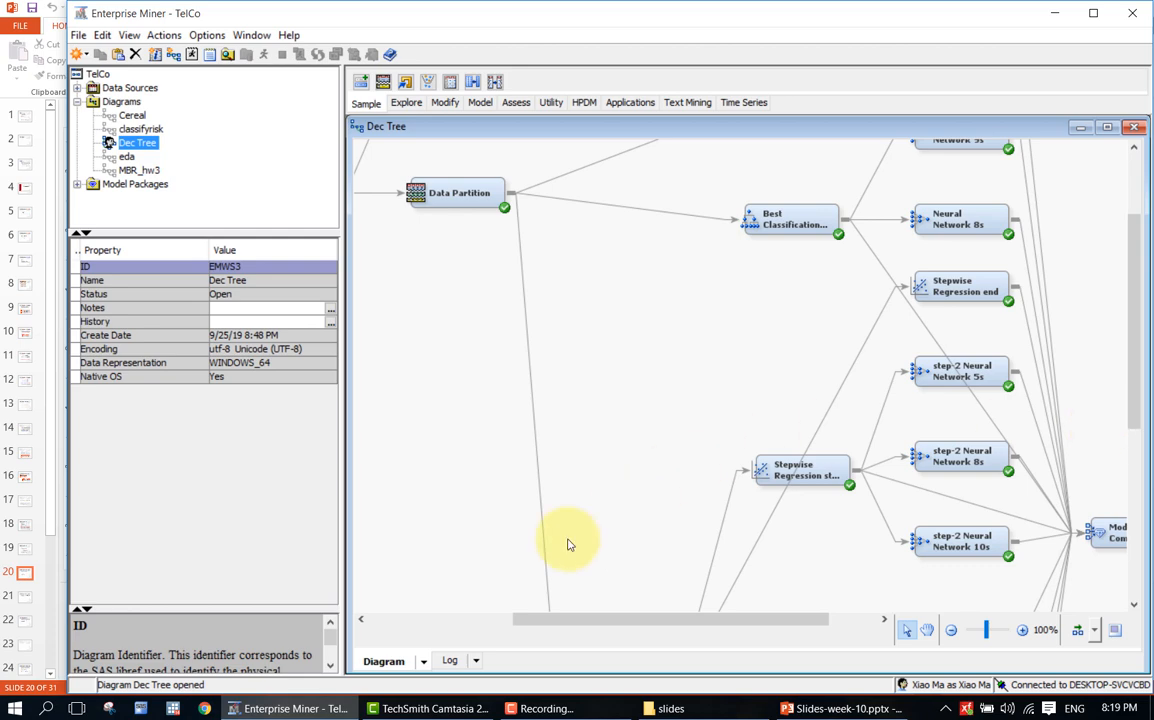
Step: Open the decision processing settings of the PVA97NK data source node and display its prior probabilities
{"action": "left_click", "coordinate": [431, 620]}
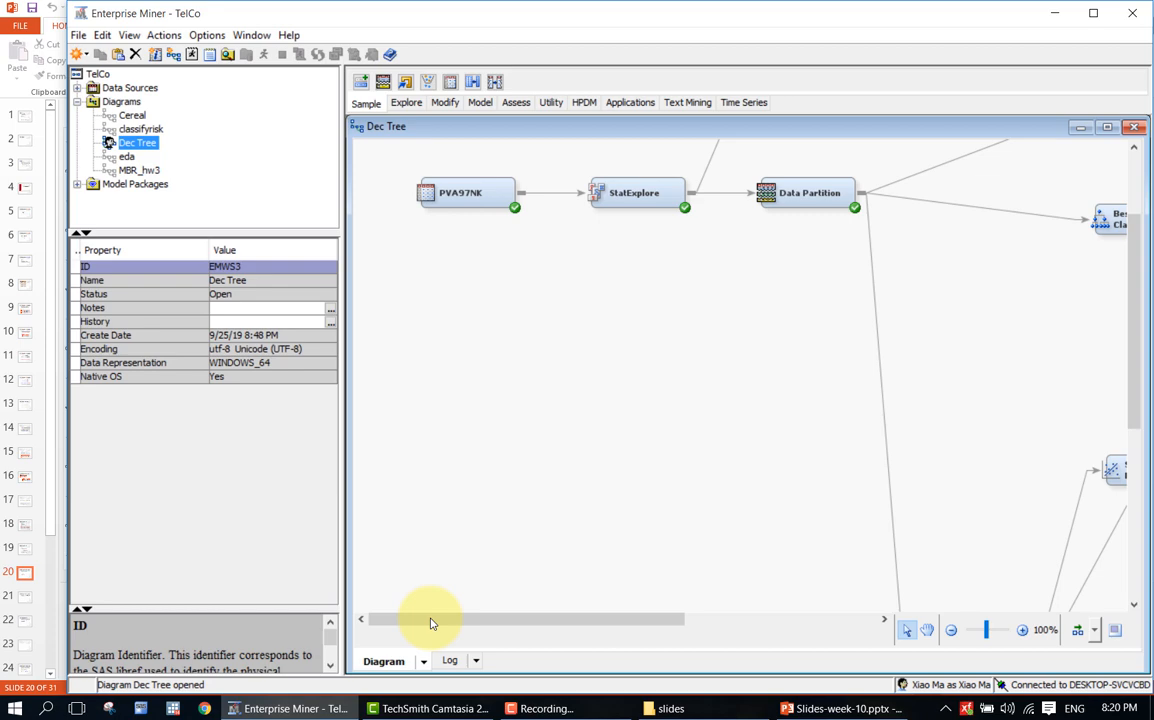
{"action": "scroll", "coordinate": [734, 386], "scroll_direction": "up", "scroll_amount": 3}
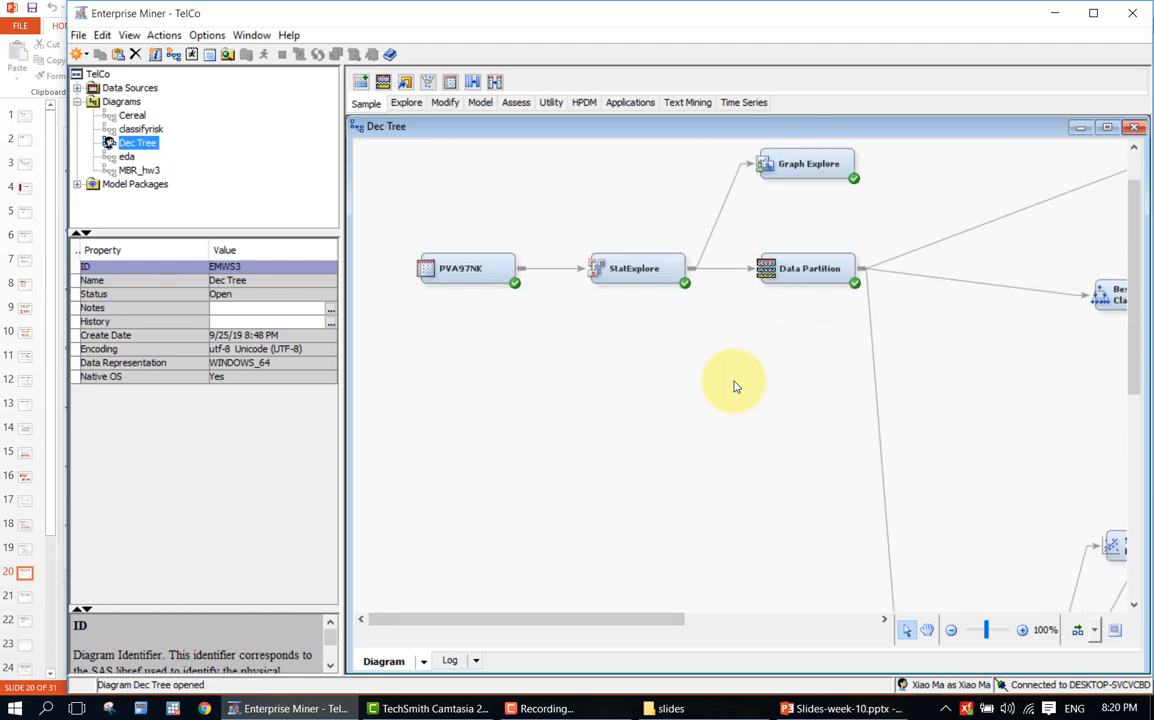
{"action": "scroll", "coordinate": [736, 387], "scroll_direction": "up", "scroll_amount": 2}
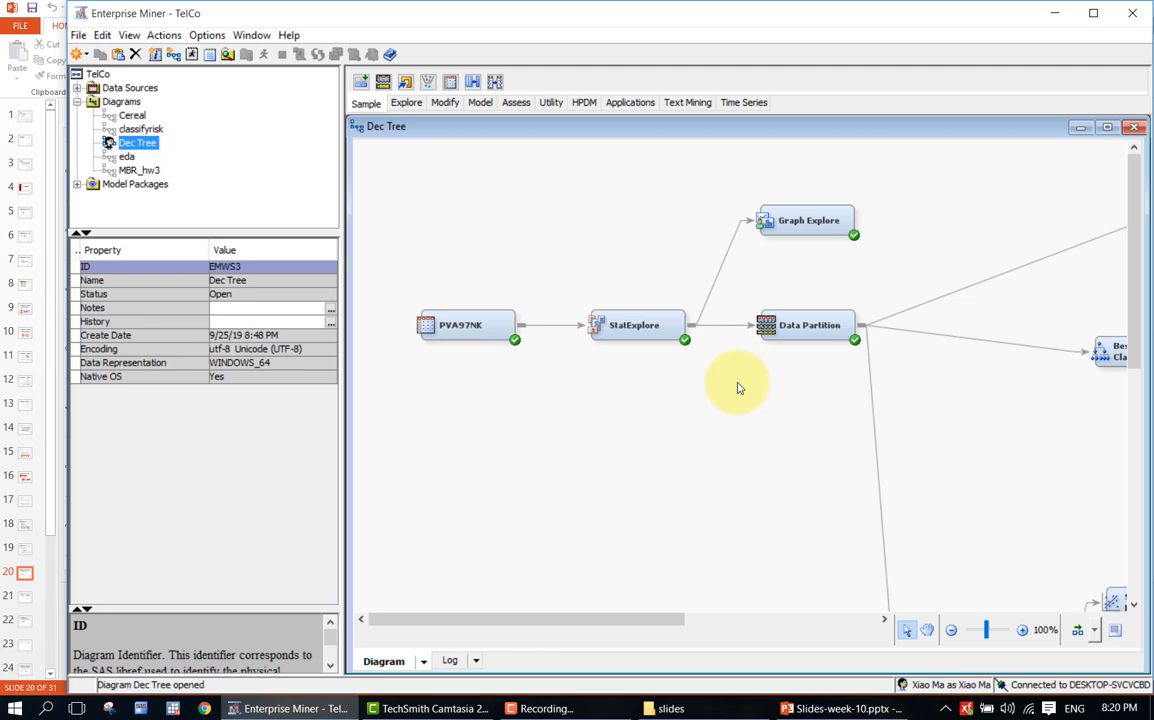
{"action": "left_click", "coordinate": [484, 326]}
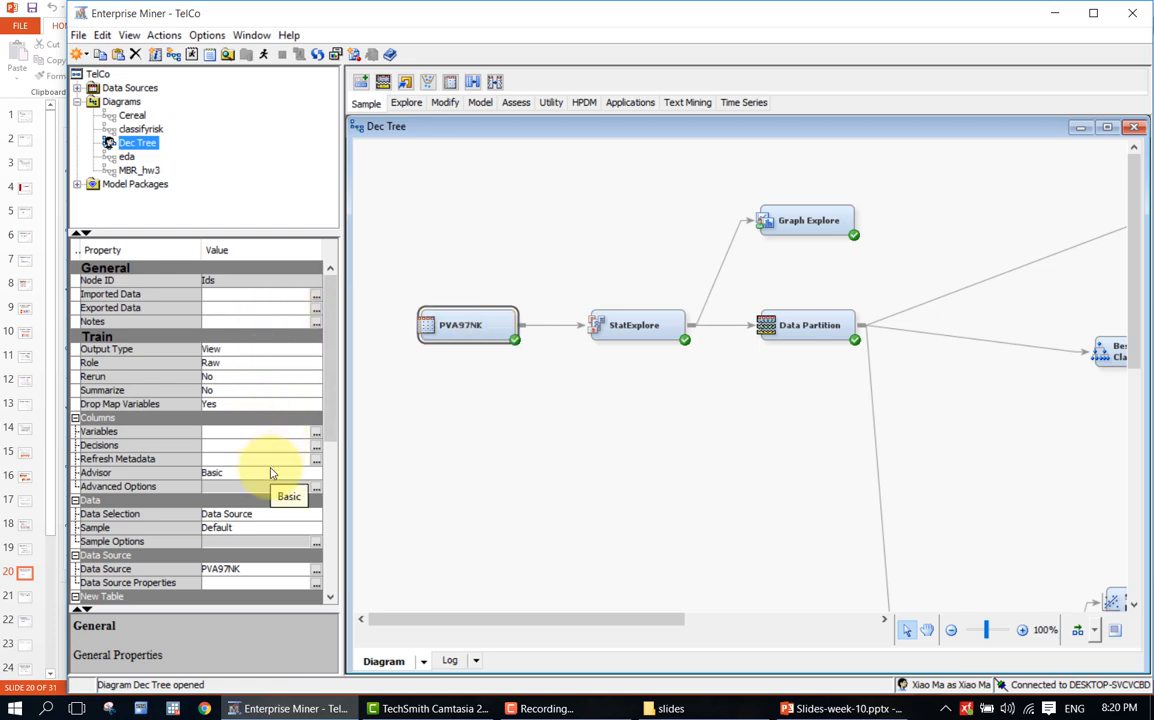
{"action": "left_click", "coordinate": [270, 473]}
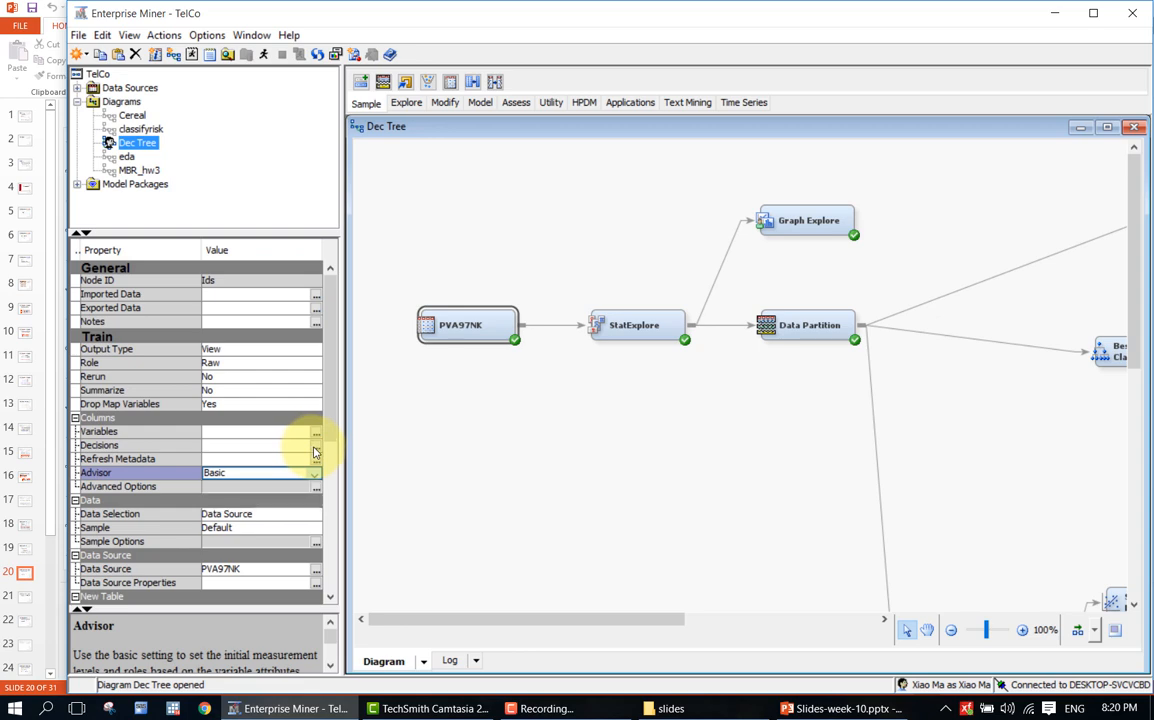
{"action": "left_click", "coordinate": [315, 446]}
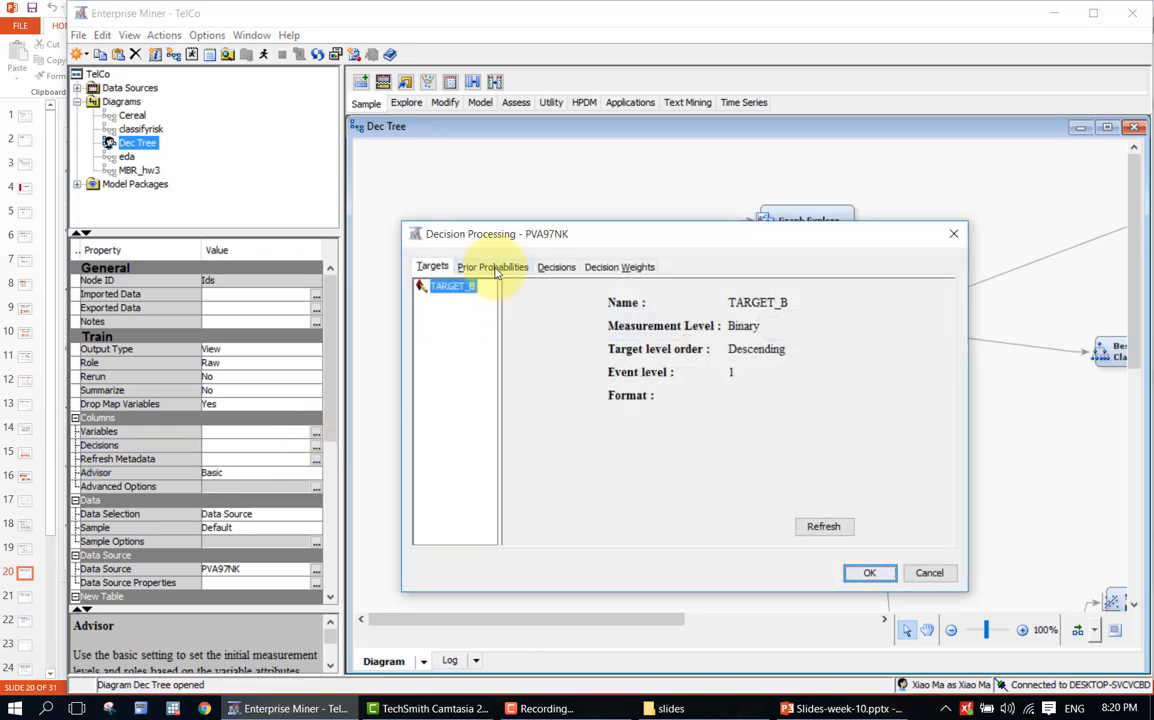
{"action": "left_click", "coordinate": [494, 268]}
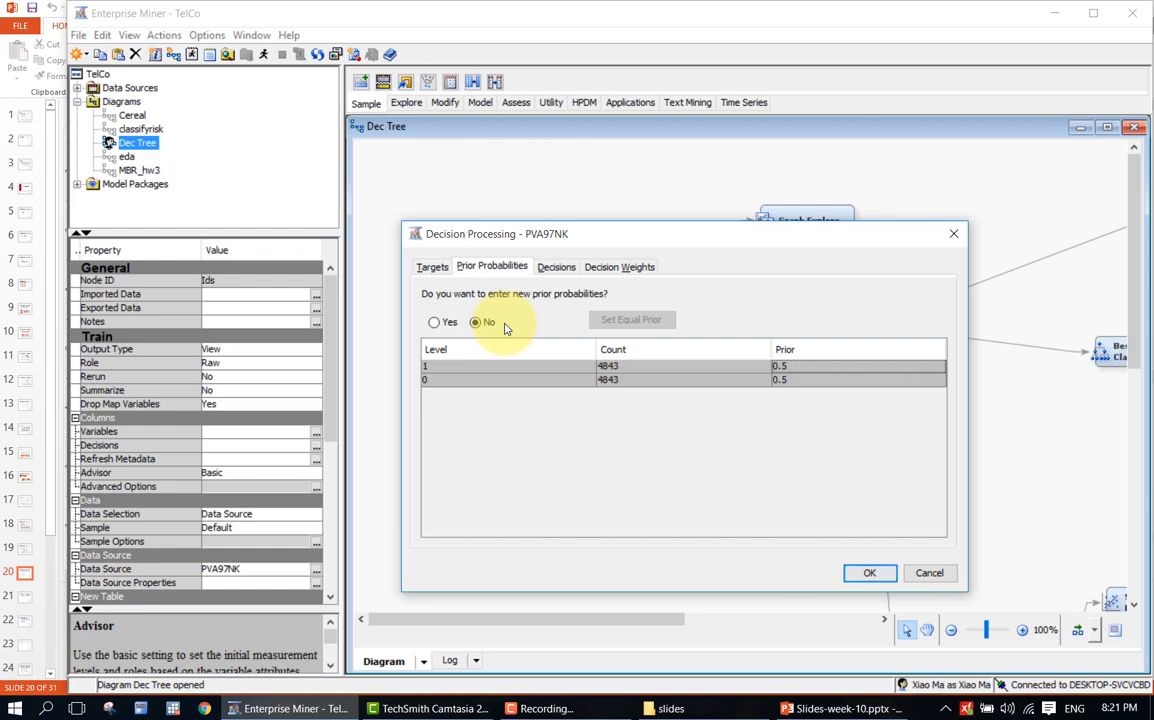
Step: Enable new prior probabilities and set the adjusted prior to 0.05 for level 1 and 0.95 for level 0
{"action": "left_click", "coordinate": [436, 322]}
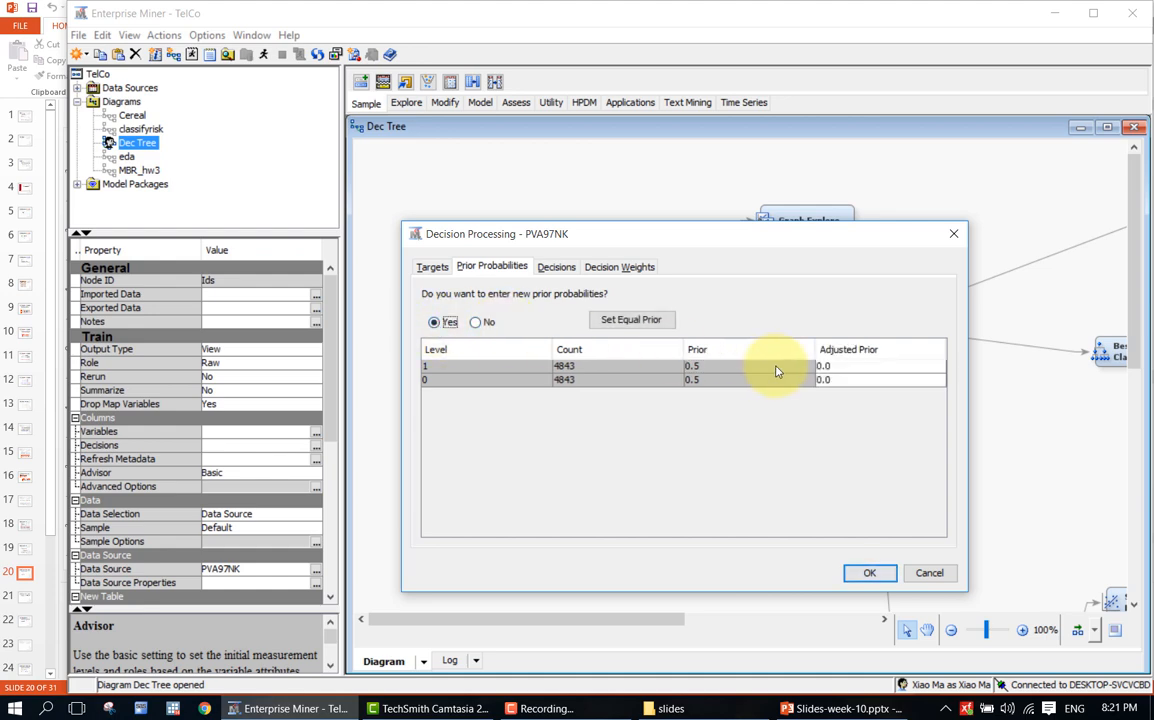
{"action": "double_click", "coordinate": [834, 366]}
{"action": "left_click", "coordinate": [836, 364]}
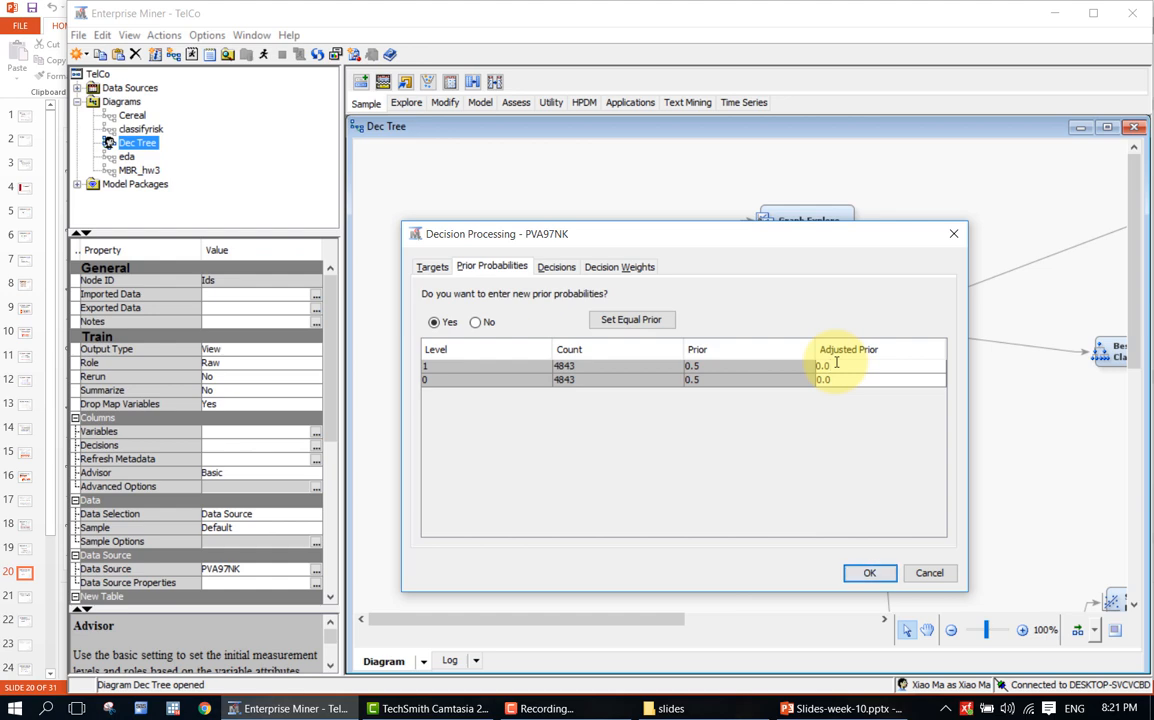
{"action": "type", "text": "5"}
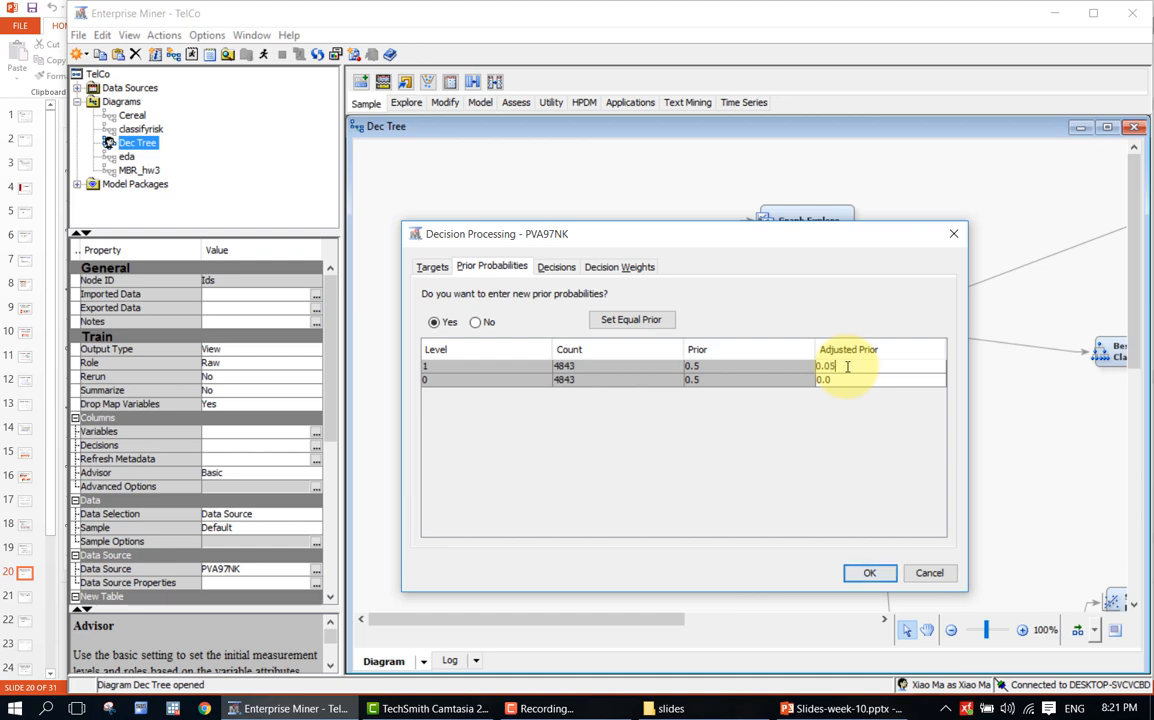
{"action": "left_click", "coordinate": [839, 380]}
{"action": "left_click", "coordinate": [842, 381]}
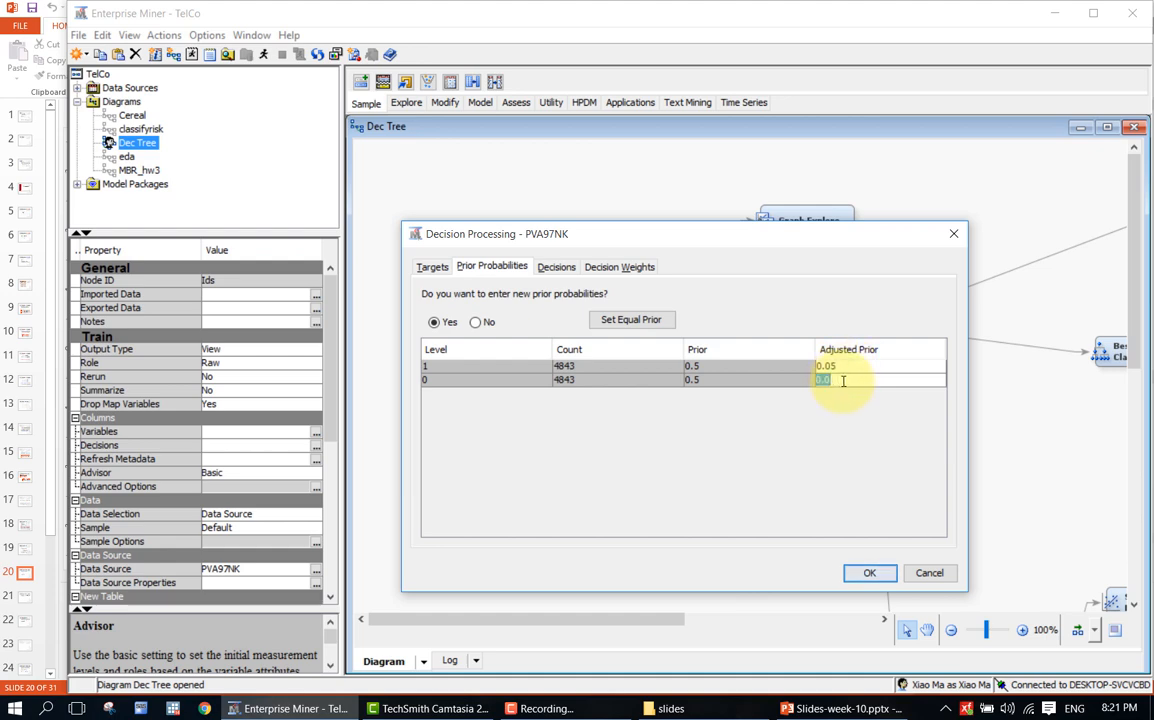
{"action": "type", "text": "90"}
{"action": "key", "text": "BackSpace"}
{"action": "type", "text": "5"}
{"action": "key", "text": "Return"}
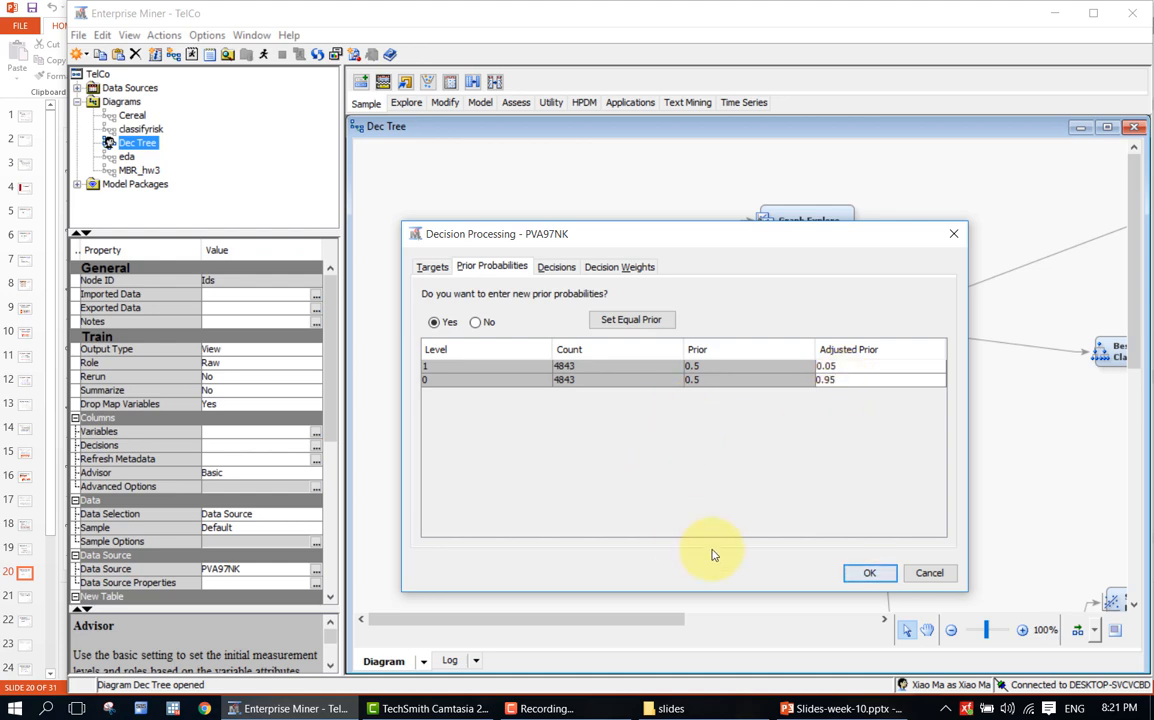
Step: Review the Decisions settings and the Decision Weights matrix for TARGET_B
{"action": "left_click", "coordinate": [556, 267]}
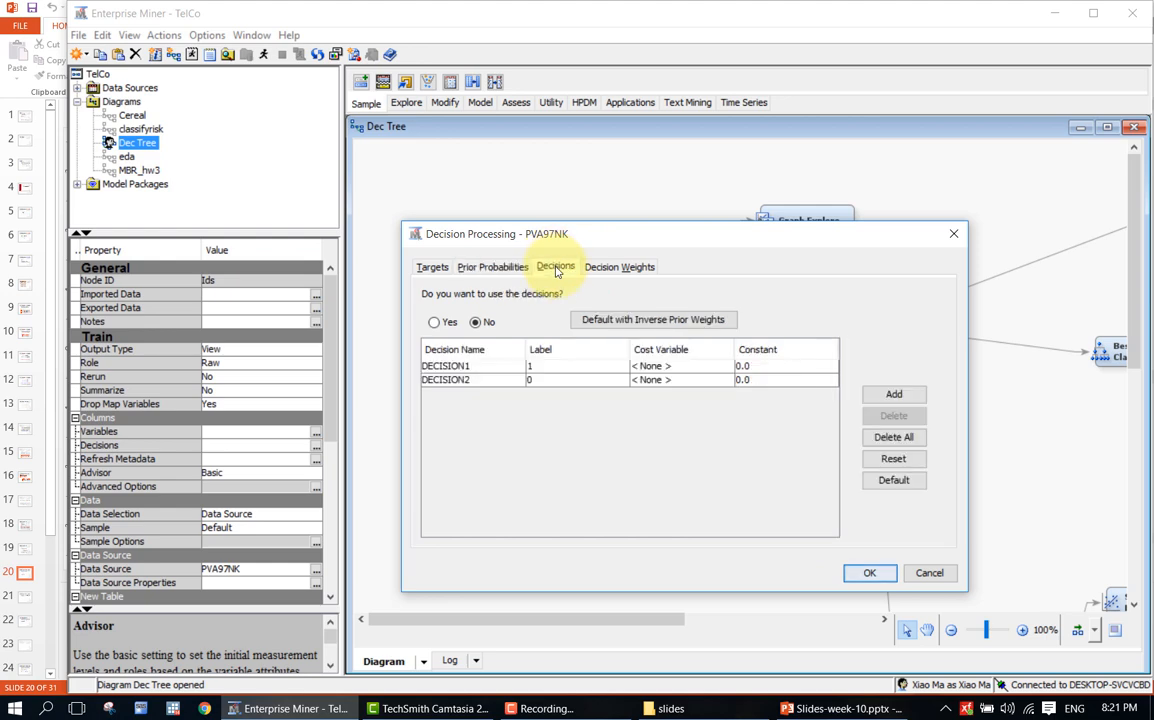
{"action": "left_click", "coordinate": [505, 267]}
{"action": "left_click", "coordinate": [545, 268]}
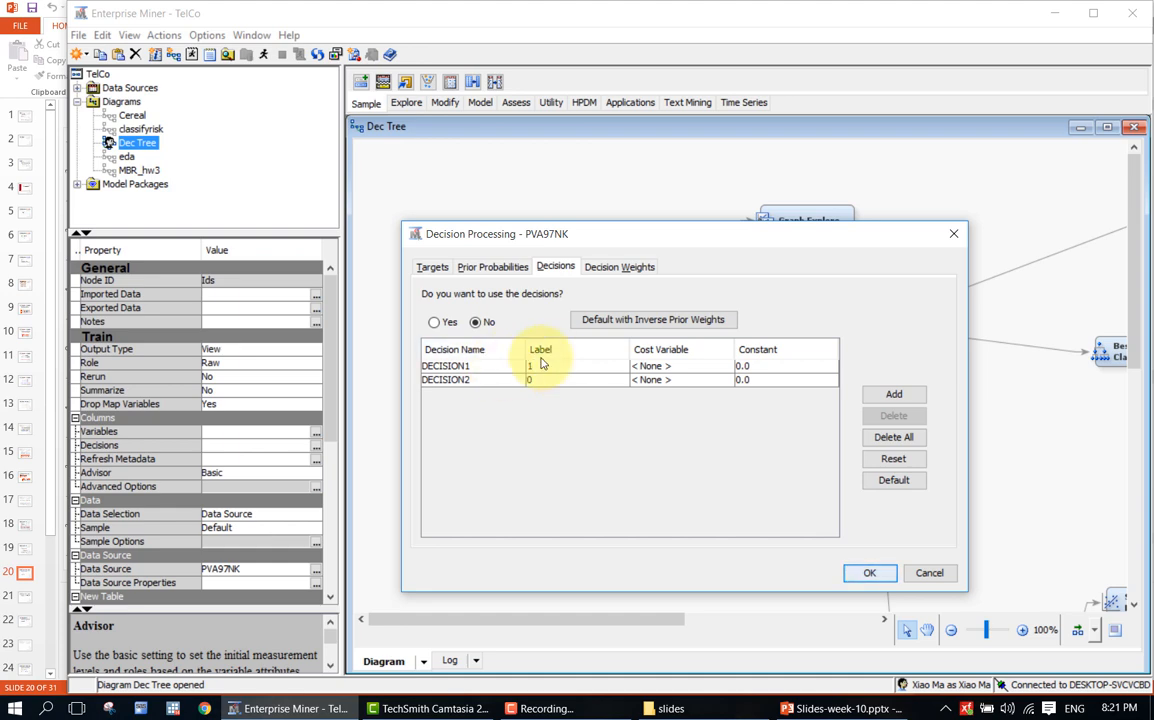
{"action": "left_click", "coordinate": [604, 268]}
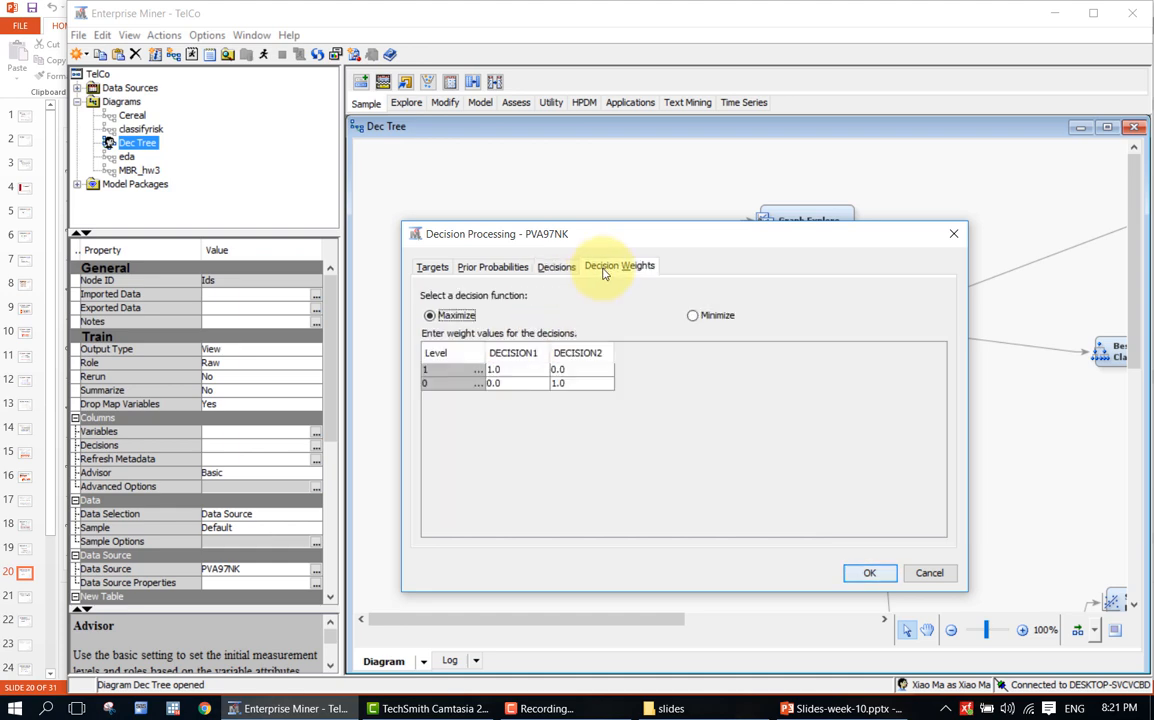
{"action": "left_click", "coordinate": [556, 267]}
{"action": "left_click", "coordinate": [605, 268]}
Step: Set the DECISION2 weight for level 0 to 0.0 in the decision weights matrix
{"action": "left_click", "coordinate": [514, 370]}
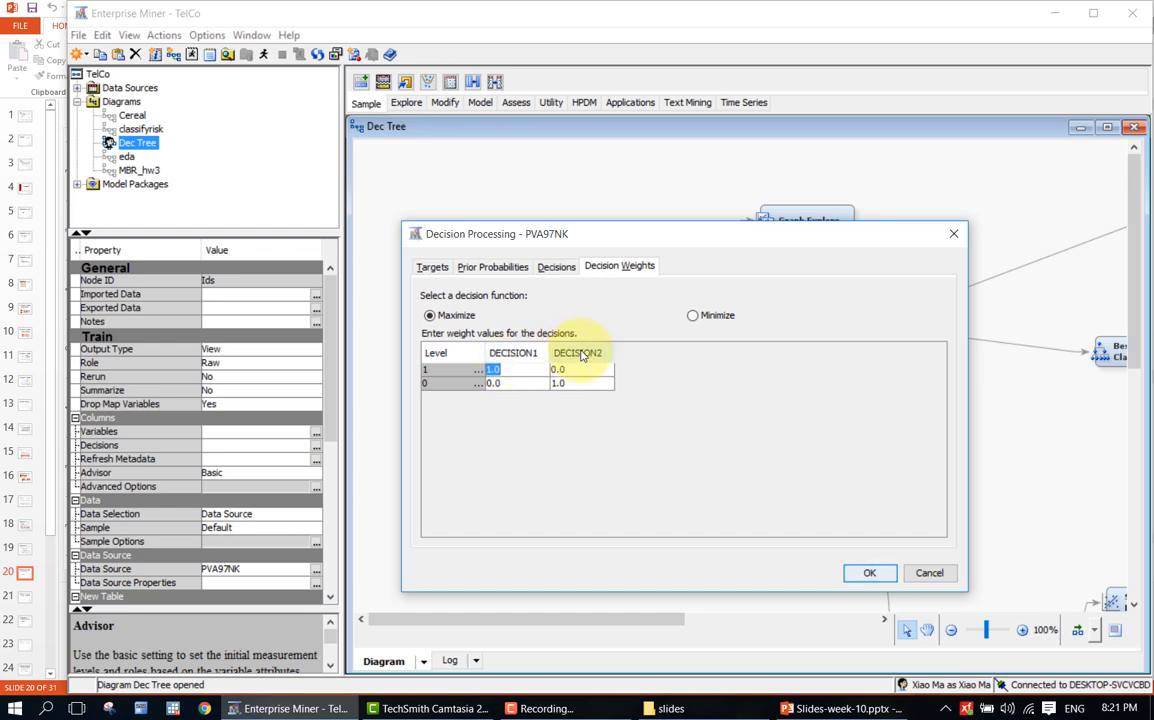
{"action": "left_click", "coordinate": [521, 374]}
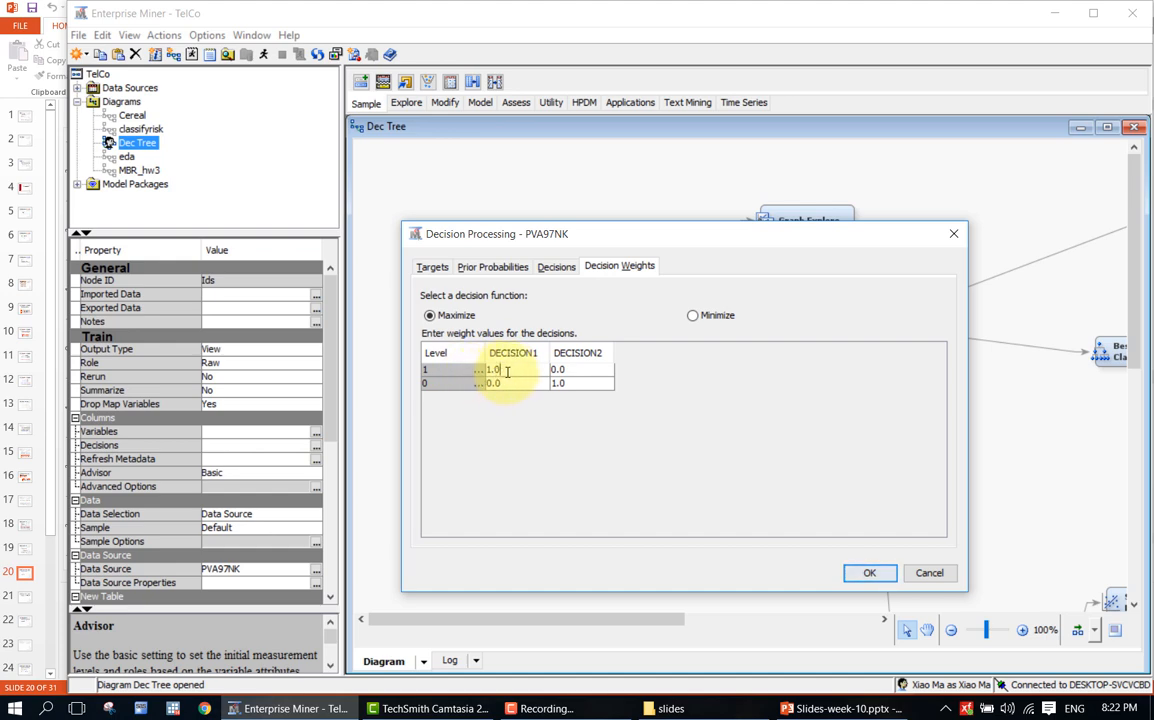
{"action": "left_click_drag", "start_coordinate": [505, 371], "coordinate": [470, 373]}
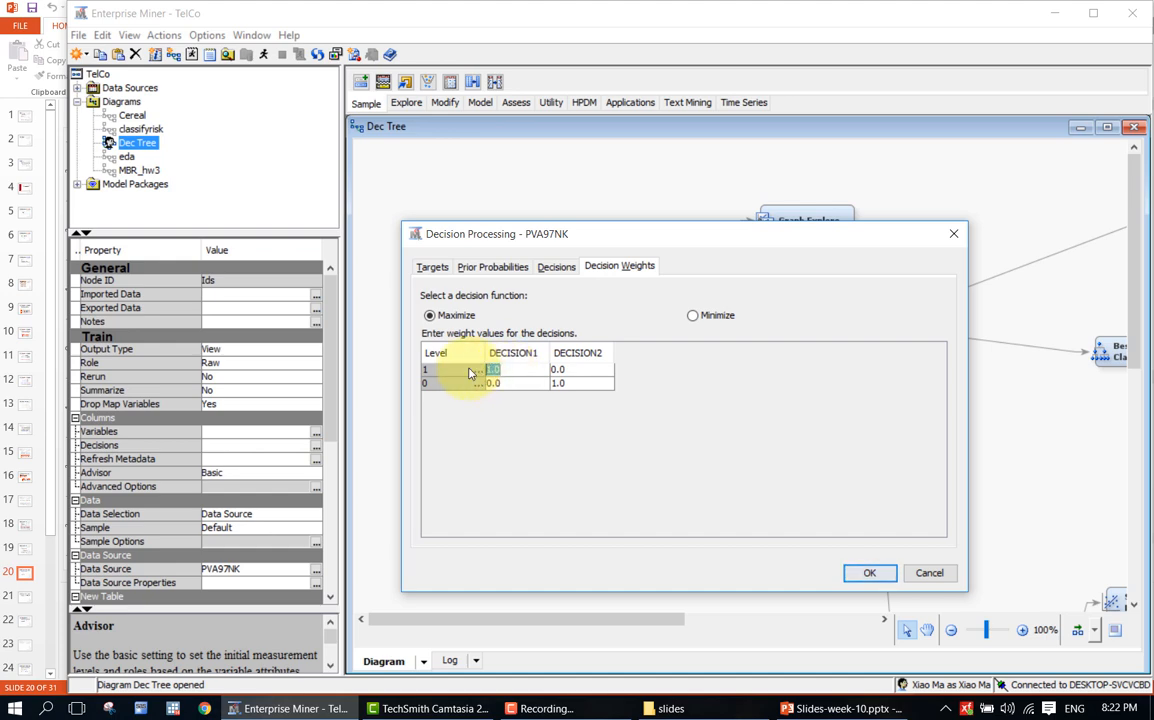
{"action": "double_click", "coordinate": [575, 385]}
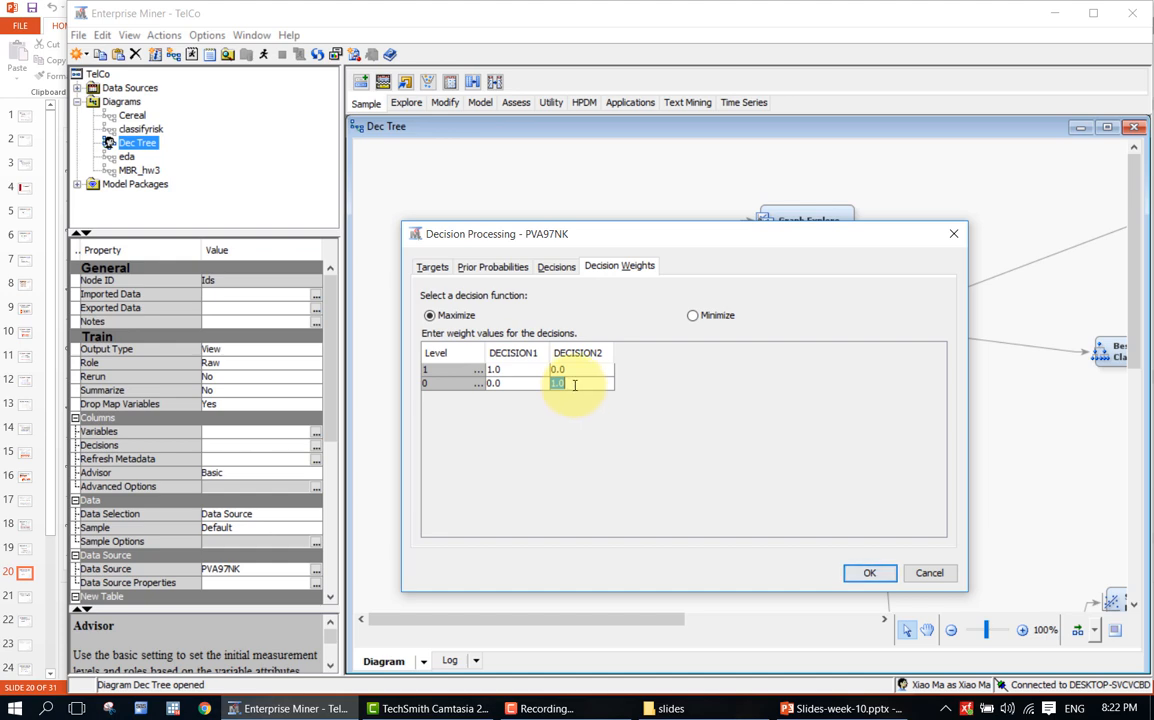
{"action": "type", "text": "0"}
{"action": "double_click", "coordinate": [580, 370]}
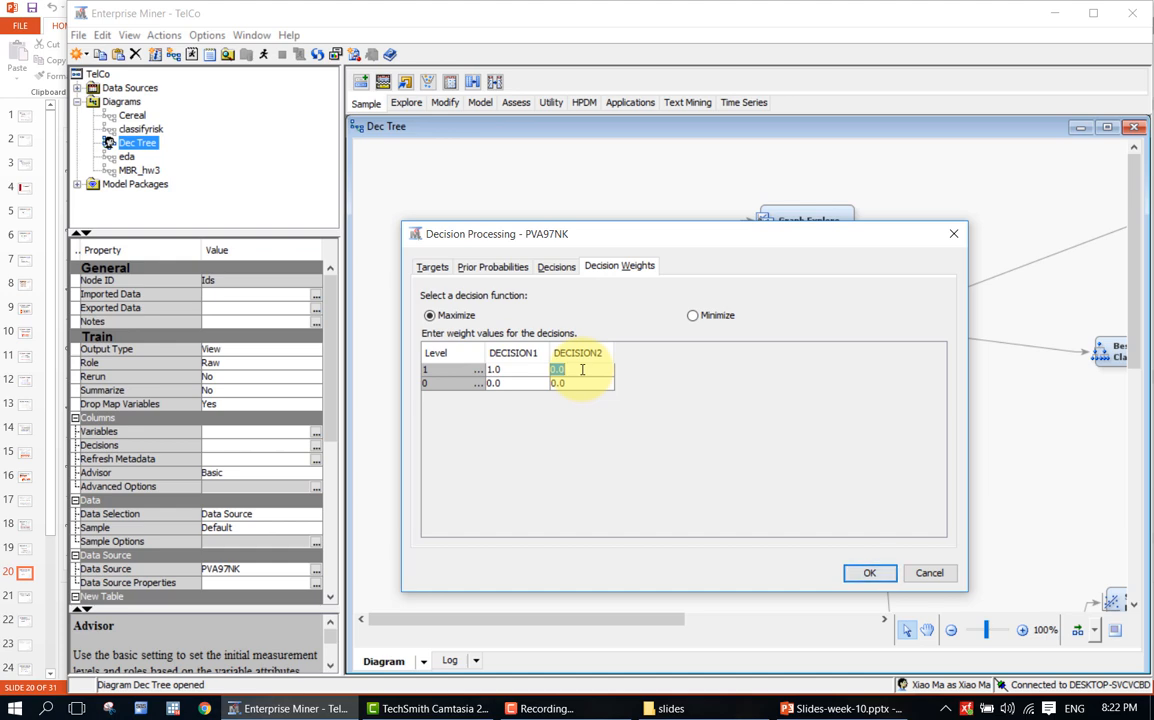
Step: Set the DECISION1 weight for level 0 to -0.86 and apply the decision processing settings
{"action": "double_click", "coordinate": [507, 369]}
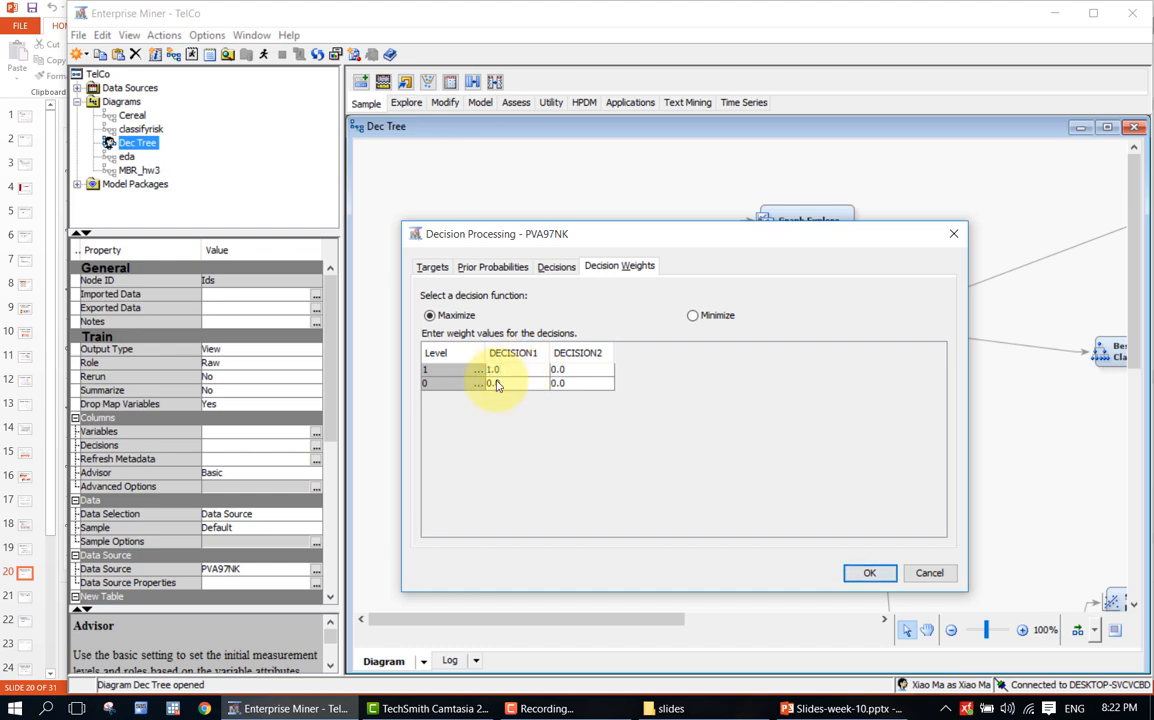
{"action": "double_click", "coordinate": [495, 383]}
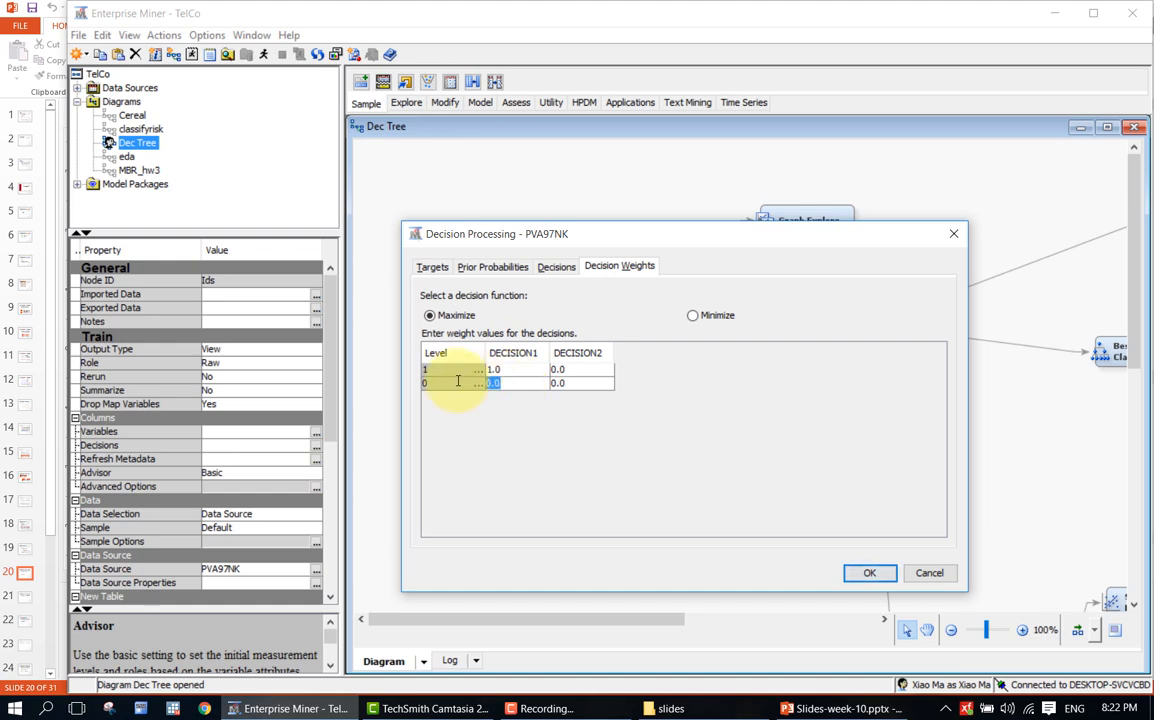
{"action": "type", "text": "-0"}
{"action": "key", "text": "Return"}
{"action": "double_click", "coordinate": [506, 368]}
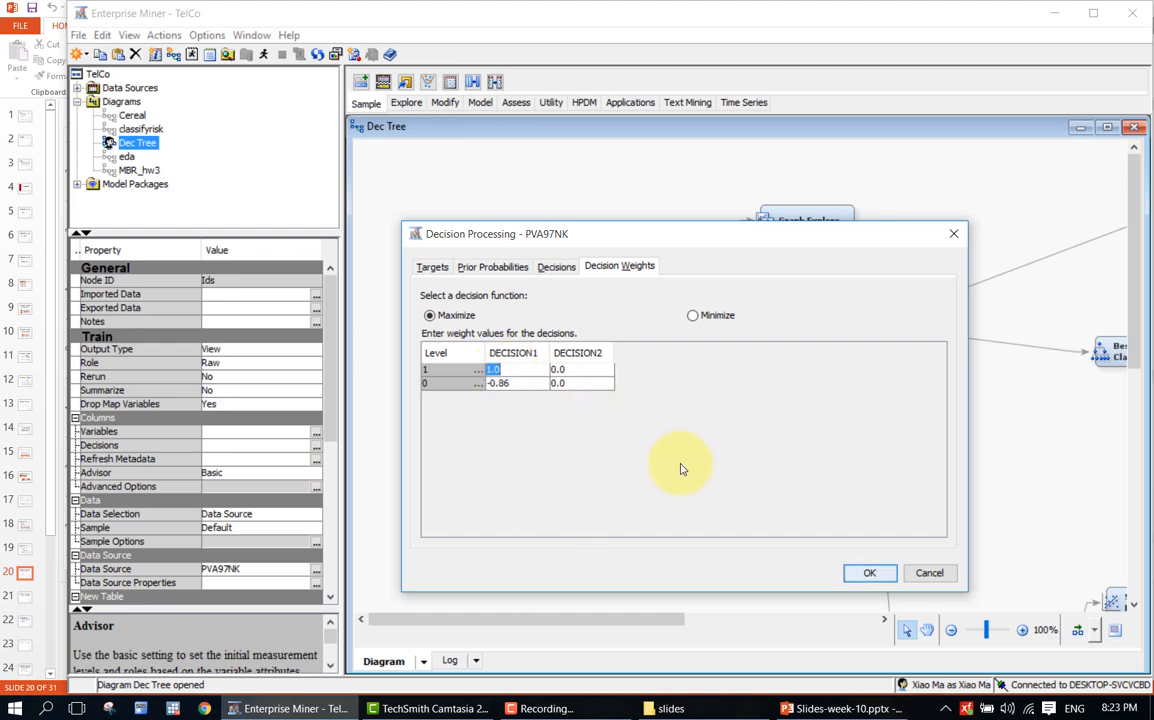
{"action": "left_click", "coordinate": [864, 576]}
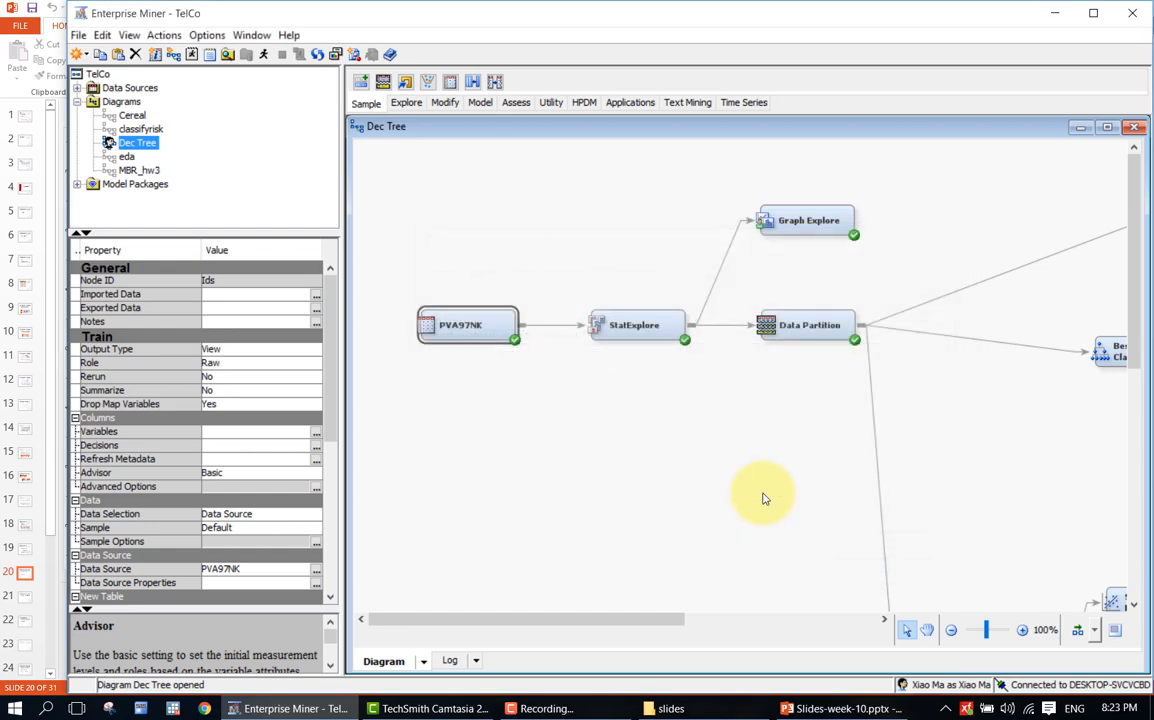
Step: Open the StatExplore node's results, examine the variable summaries in the enlarged output, and close the results
{"action": "left_click", "coordinate": [688, 477]}
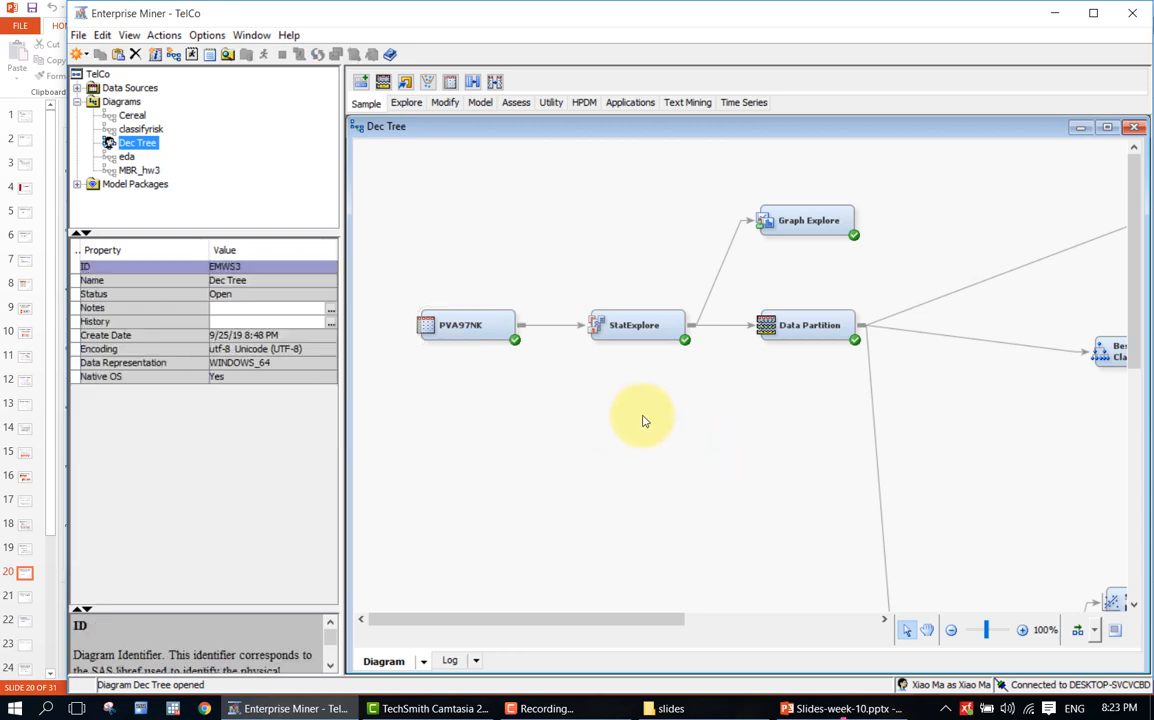
{"action": "left_click", "coordinate": [658, 332]}
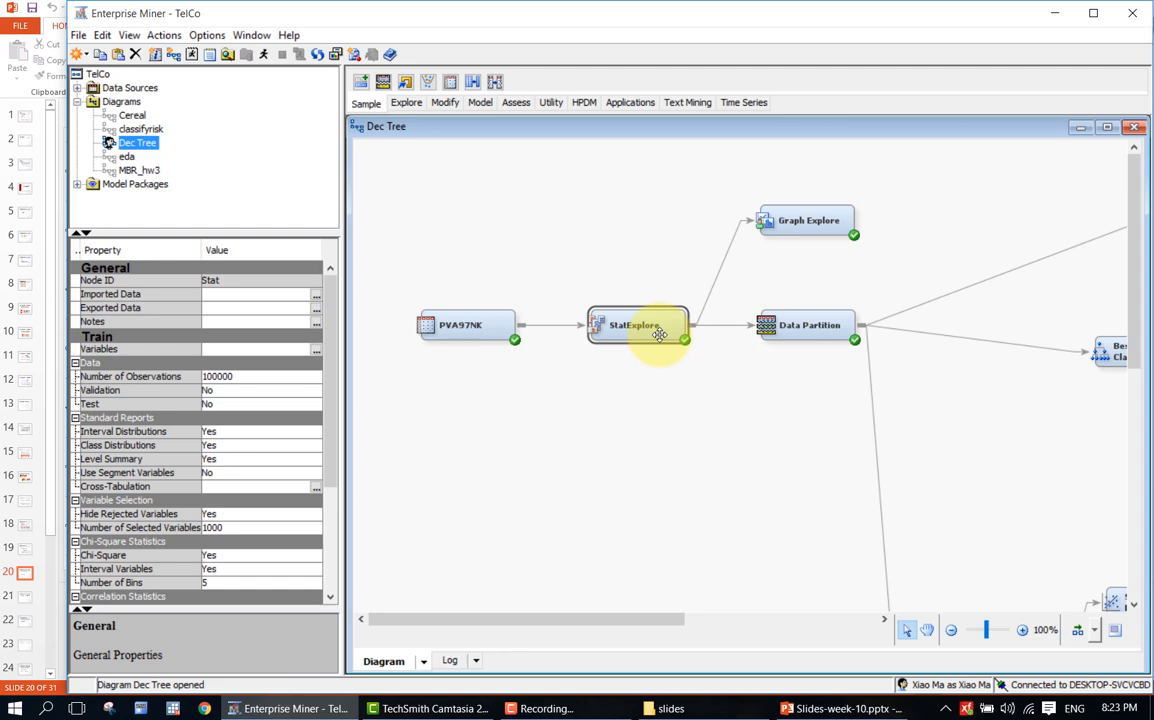
{"action": "right_click", "coordinate": [658, 332]}
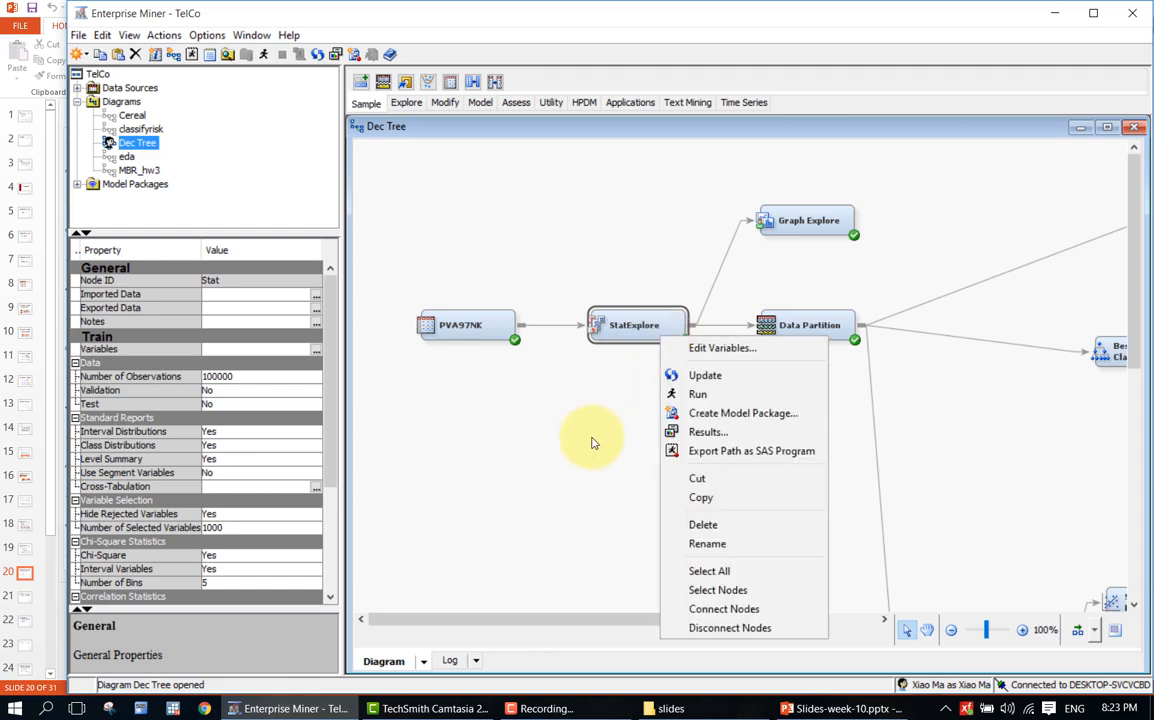
{"action": "left_click", "coordinate": [670, 433]}
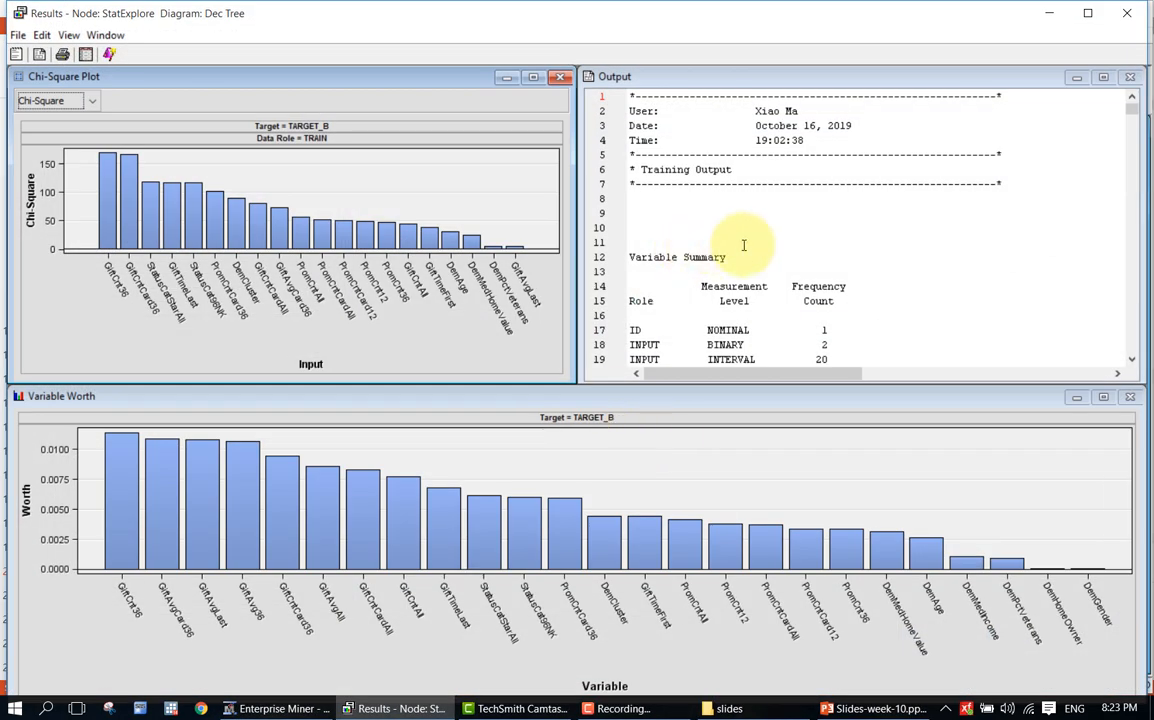
{"action": "left_click", "coordinate": [1103, 77]}
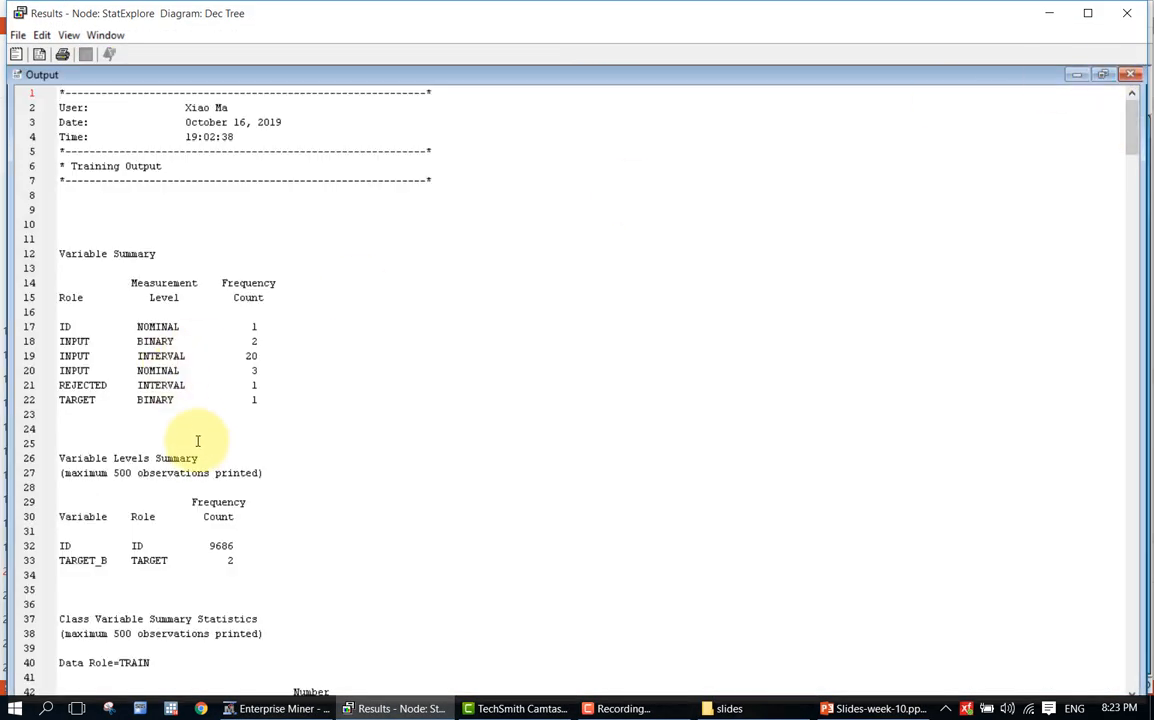
{"action": "scroll", "coordinate": [196, 441], "scroll_direction": "down", "scroll_amount": 6}
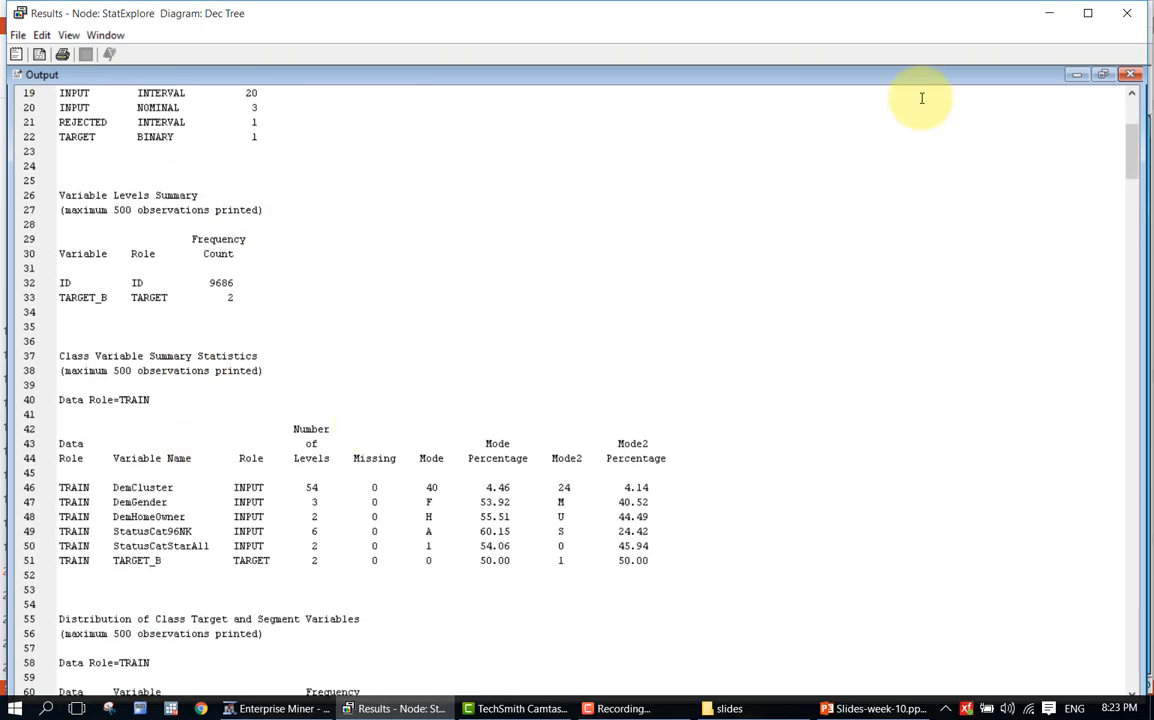
{"action": "left_click", "coordinate": [1127, 15]}
{"action": "left_click", "coordinate": [455, 405]}
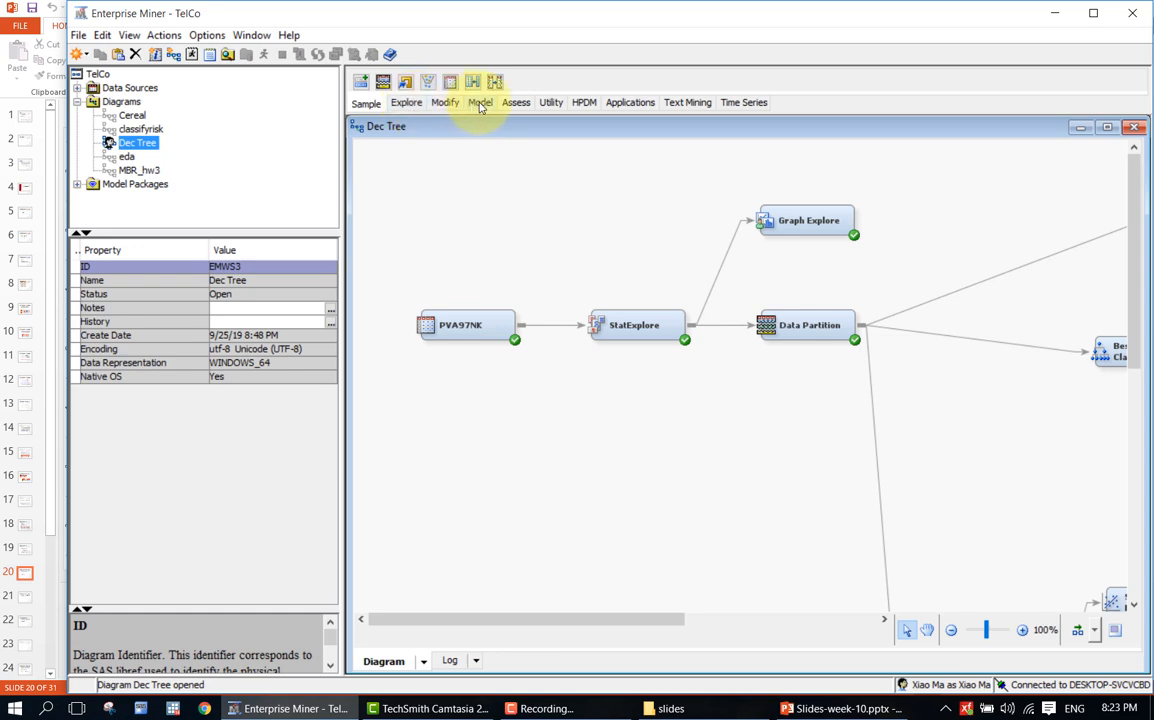
Step: Add a second StatExplore node below the existing one and connect the PVA97NK data source to it
{"action": "left_click", "coordinate": [417, 106]}
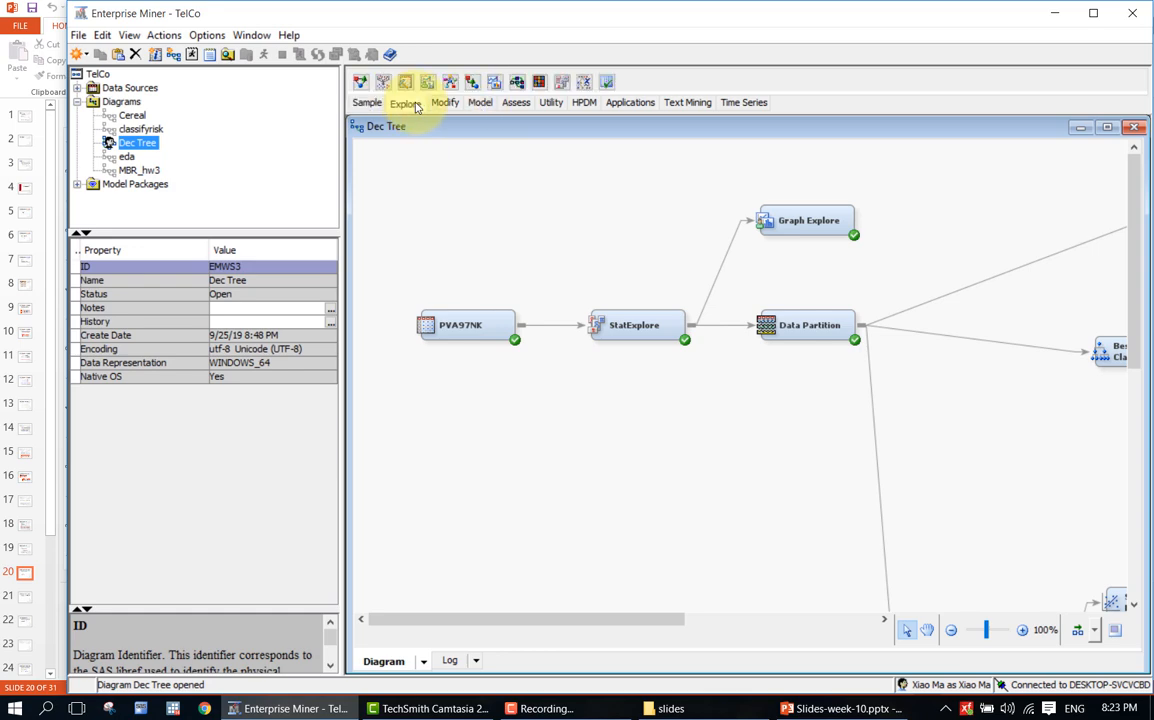
{"action": "left_click_drag", "start_coordinate": [561, 81], "coordinate": [589, 421]}
{"action": "left_click_drag", "start_coordinate": [521, 326], "coordinate": [619, 440]}
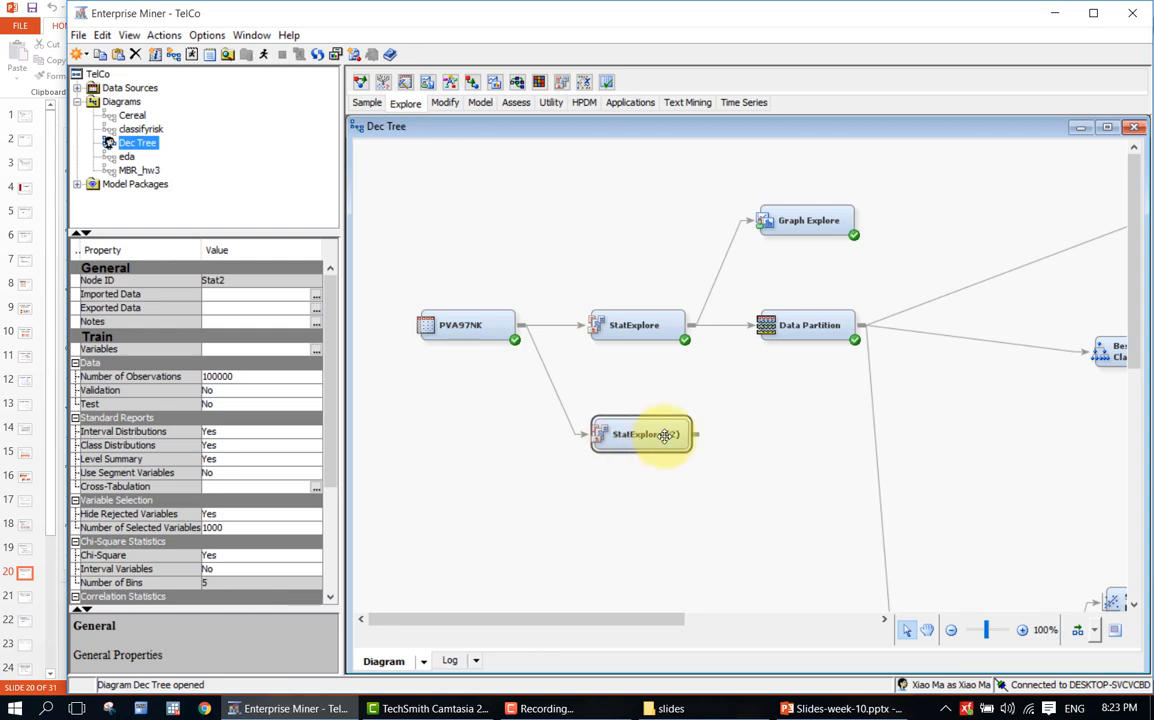
{"action": "right_click", "coordinate": [665, 436]}
{"action": "left_click", "coordinate": [665, 391]}
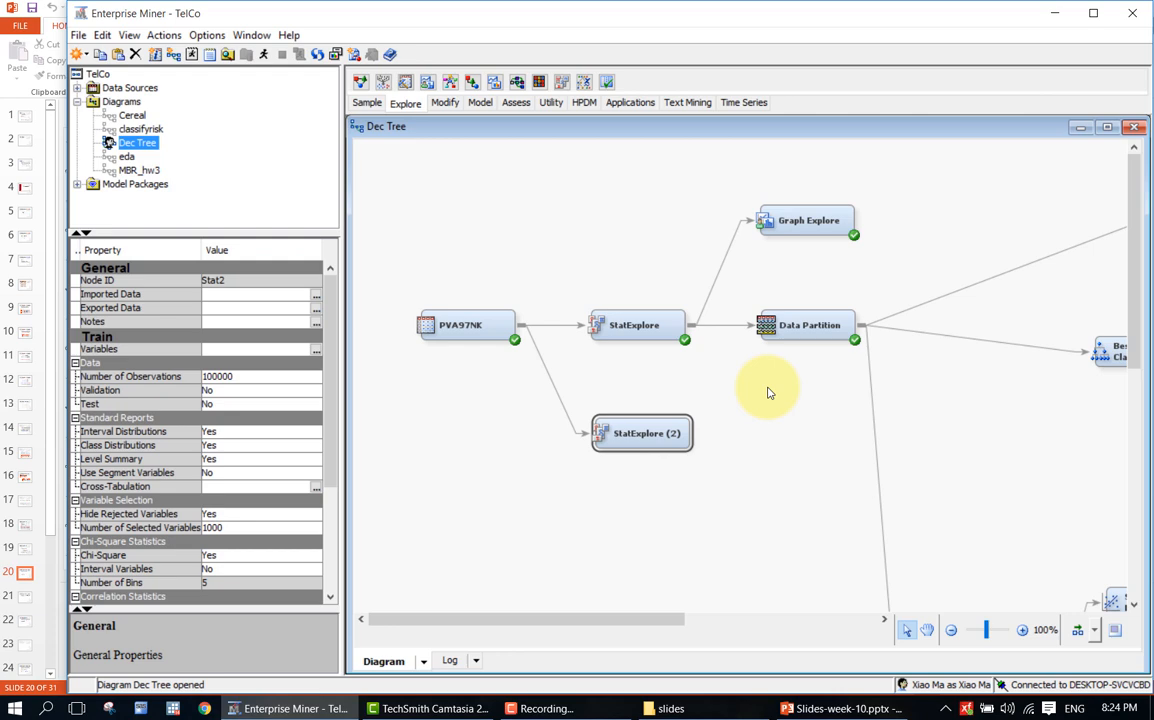
{"action": "left_click", "coordinate": [639, 389]}
{"action": "left_click", "coordinate": [629, 427]}
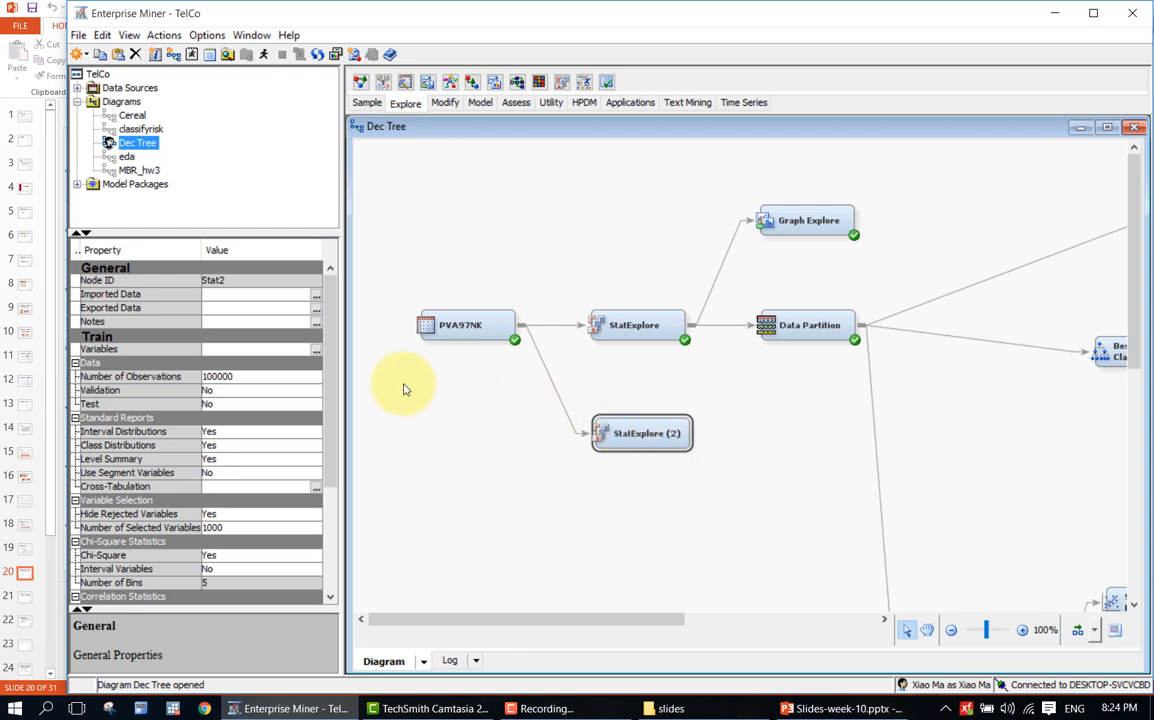
Step: Set Use to Yes for the rejected TARGET_D variable in the StatExplore (2) node's variables and apply the change
{"action": "left_click", "coordinate": [314, 352]}
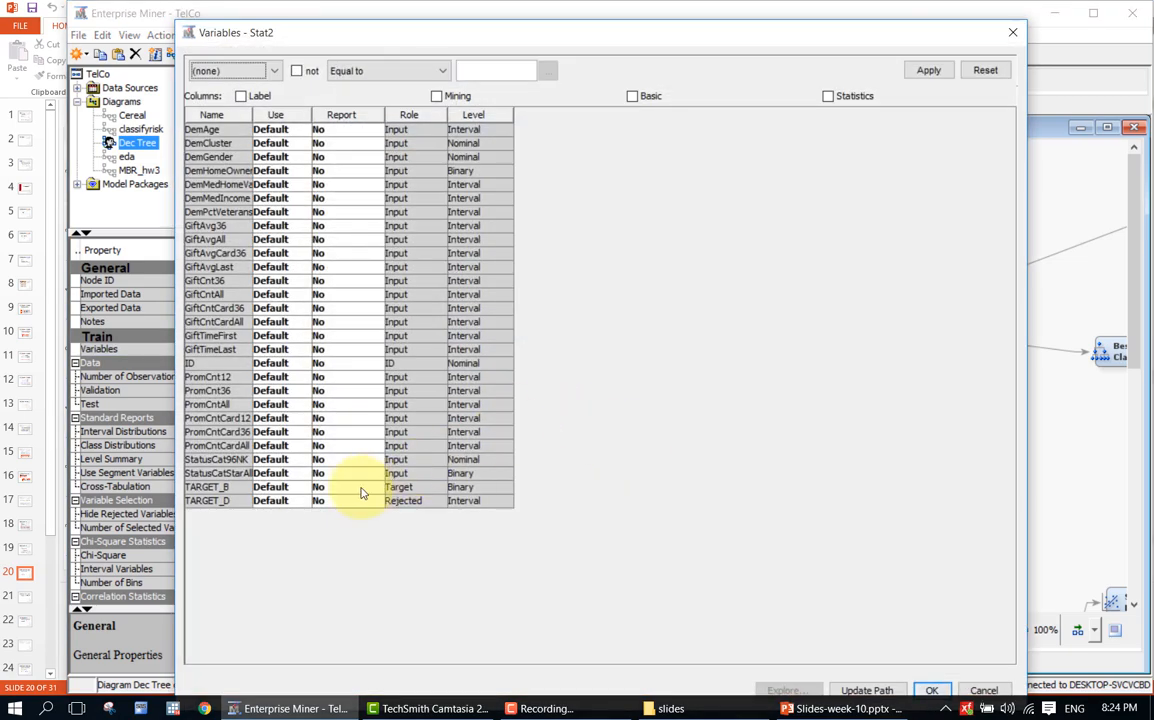
{"action": "left_click", "coordinate": [392, 502]}
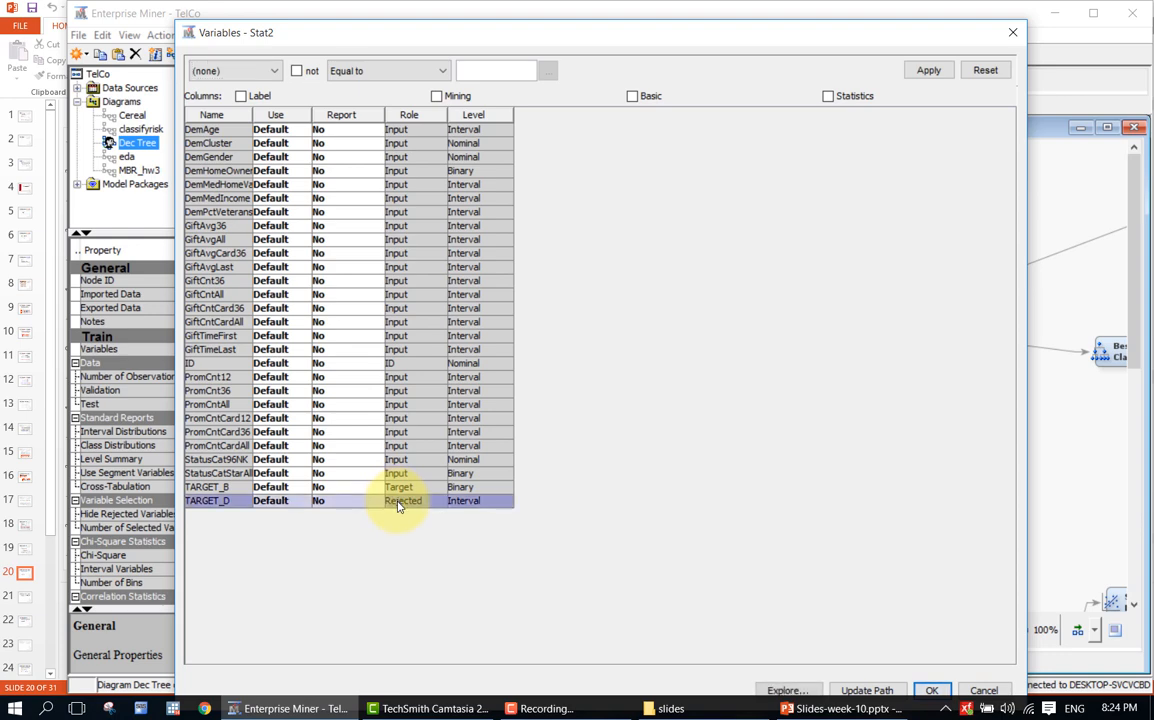
{"action": "left_click", "coordinate": [289, 501]}
{"action": "left_click", "coordinate": [283, 543]}
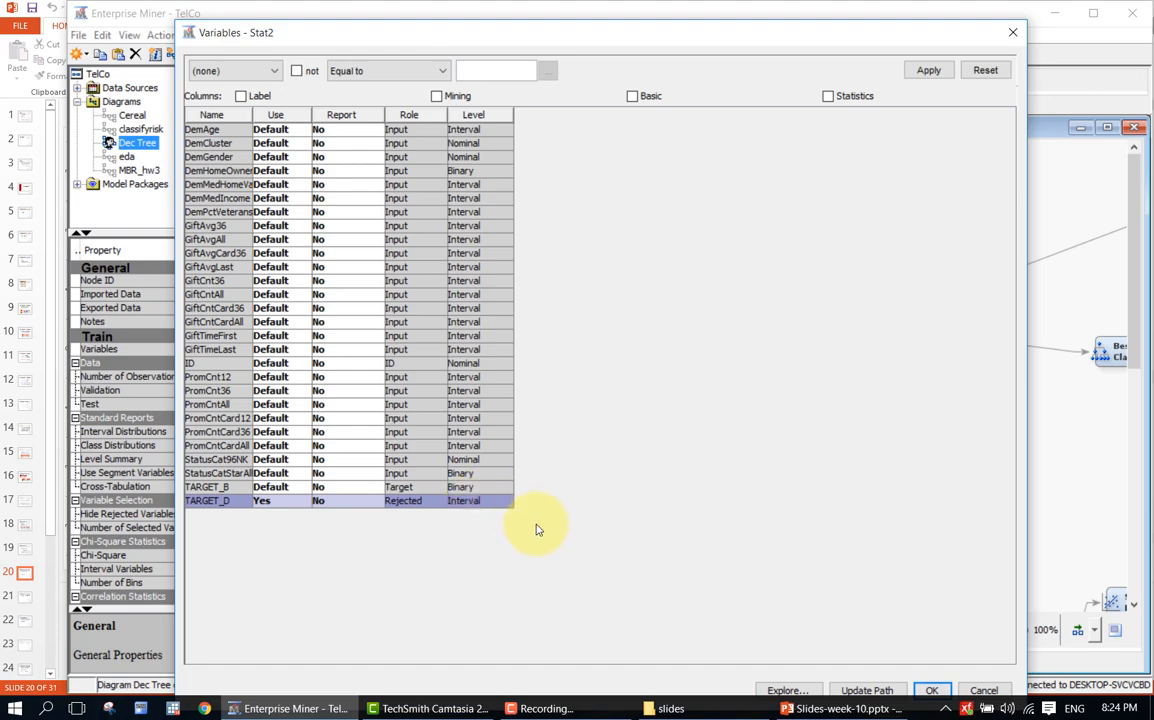
{"action": "left_click_drag", "start_coordinate": [886, 42], "coordinate": [893, 26]}
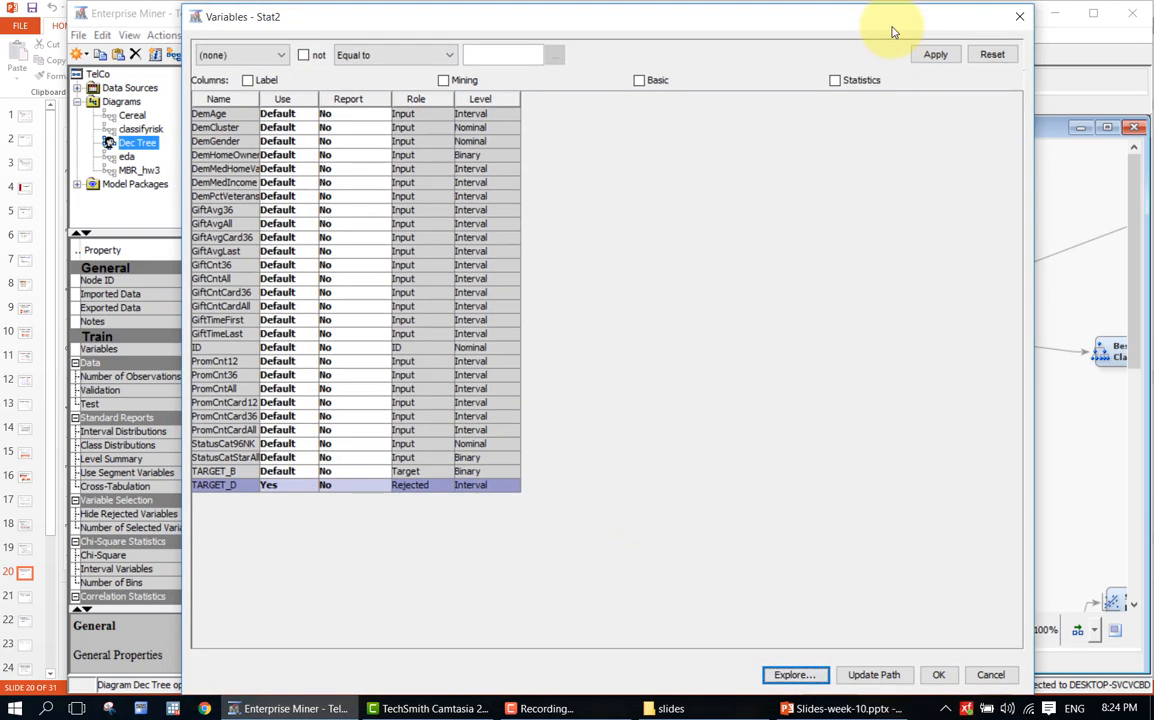
{"action": "left_click", "coordinate": [940, 674]}
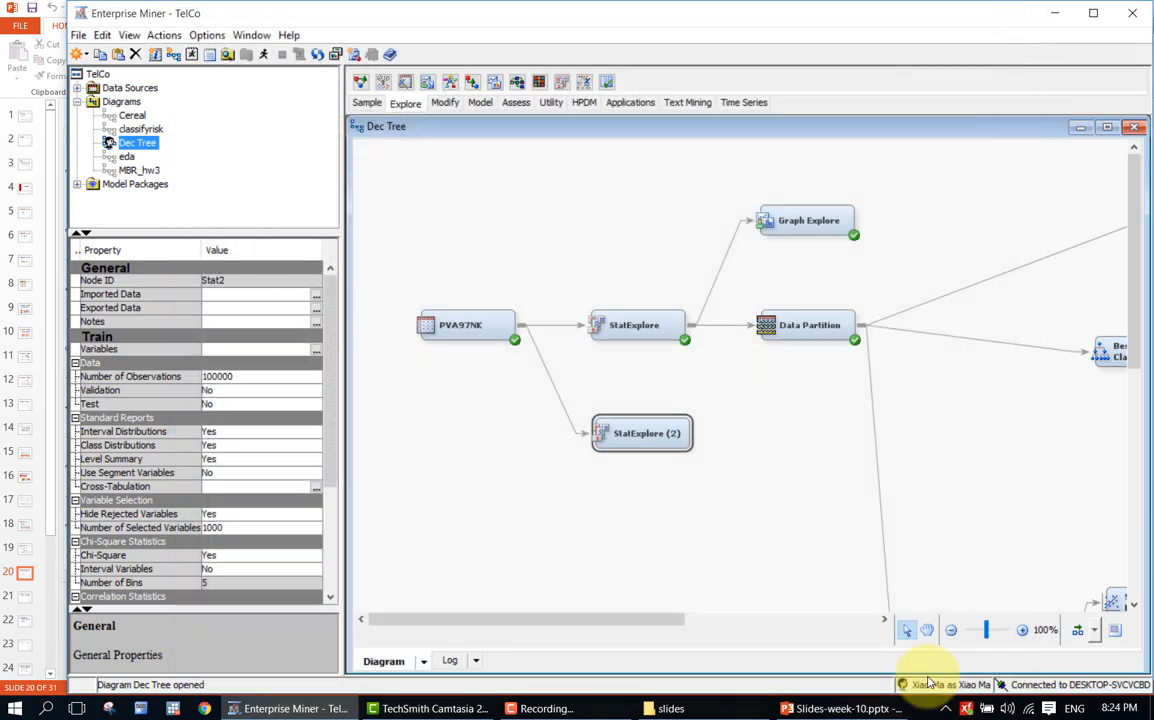
Step: Run the path of the StatExplore (2) node and open its results
{"action": "right_click", "coordinate": [665, 445]}
{"action": "left_click", "coordinate": [682, 477]}
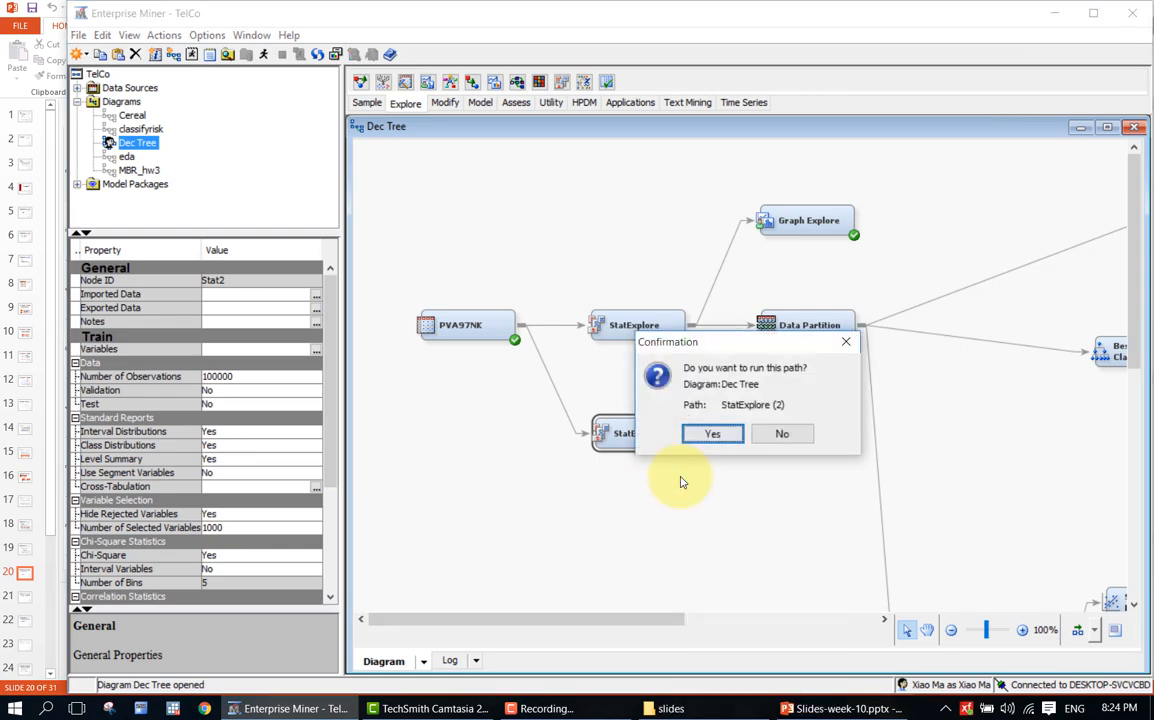
{"action": "left_click", "coordinate": [705, 434]}
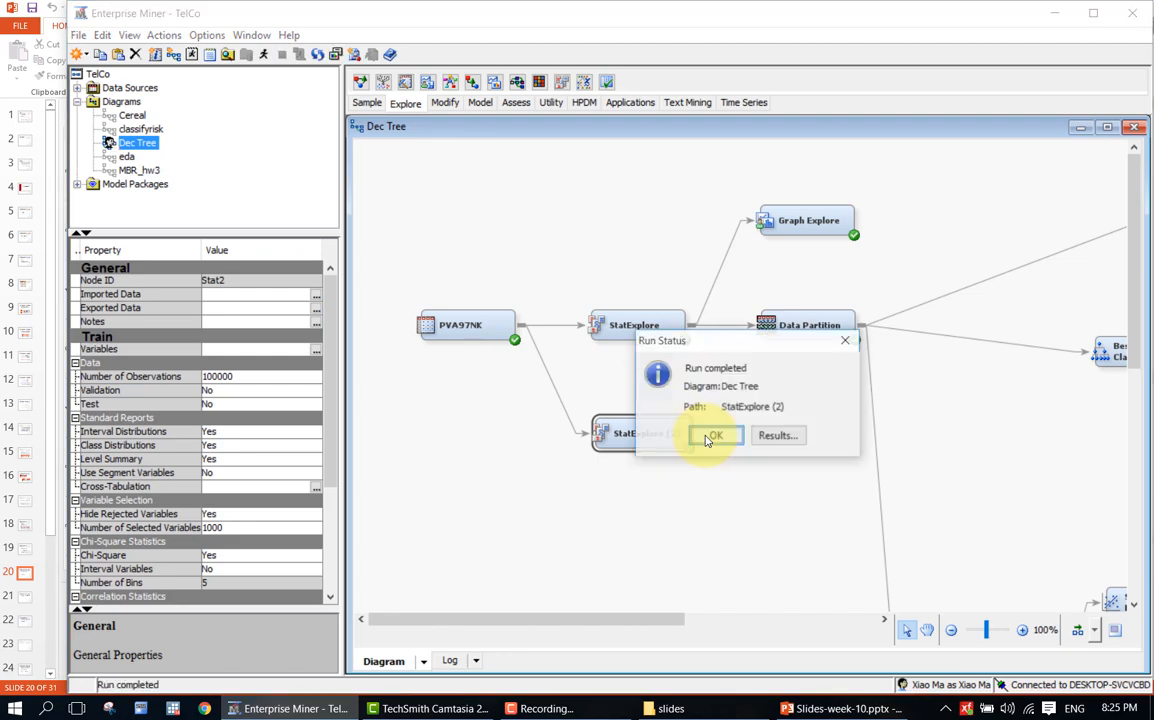
{"action": "left_click", "coordinate": [767, 443]}
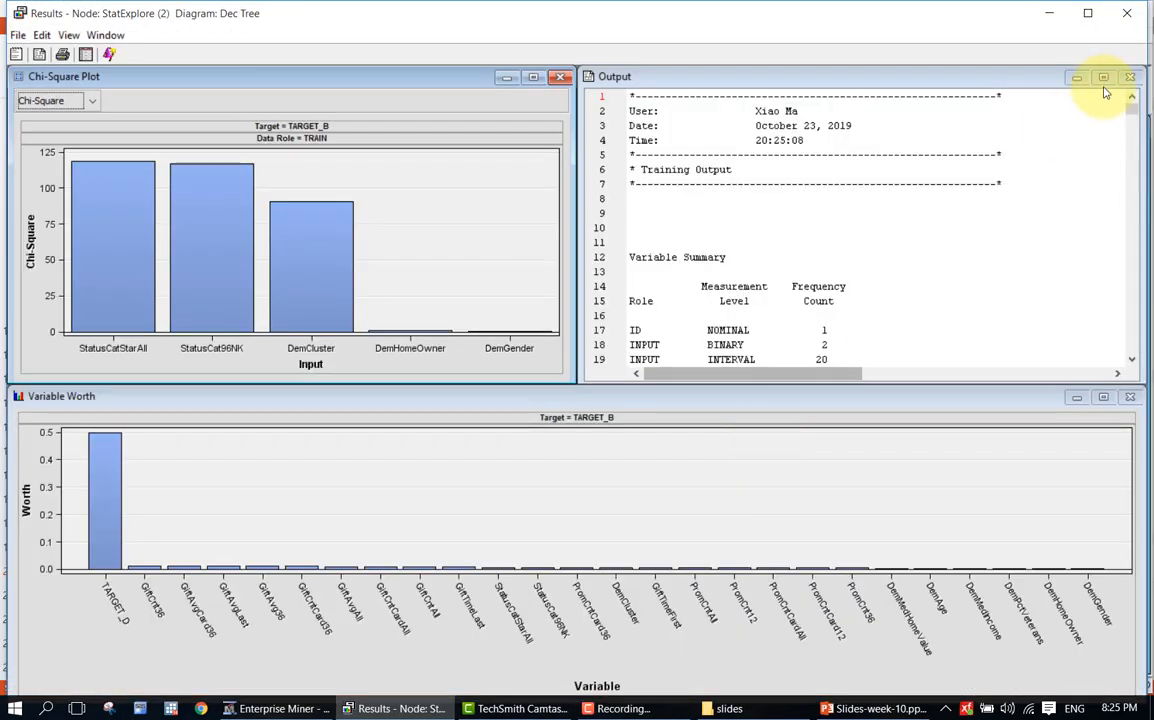
Step: Examine TARGET_D's mean and missing count among the interval variable statistics in the enlarged output, and close the results
{"action": "left_click", "coordinate": [1105, 84]}
{"action": "scroll", "coordinate": [380, 344], "scroll_direction": "down", "scroll_amount": 7}
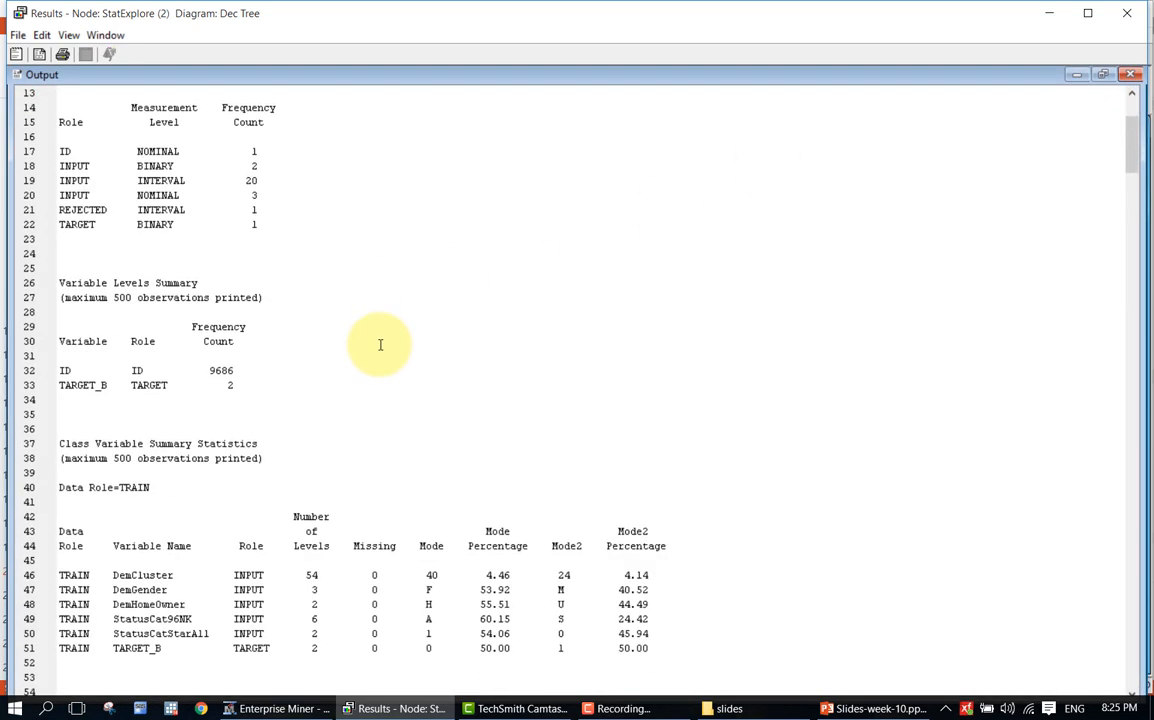
{"action": "scroll", "coordinate": [380, 344], "scroll_direction": "down", "scroll_amount": 1}
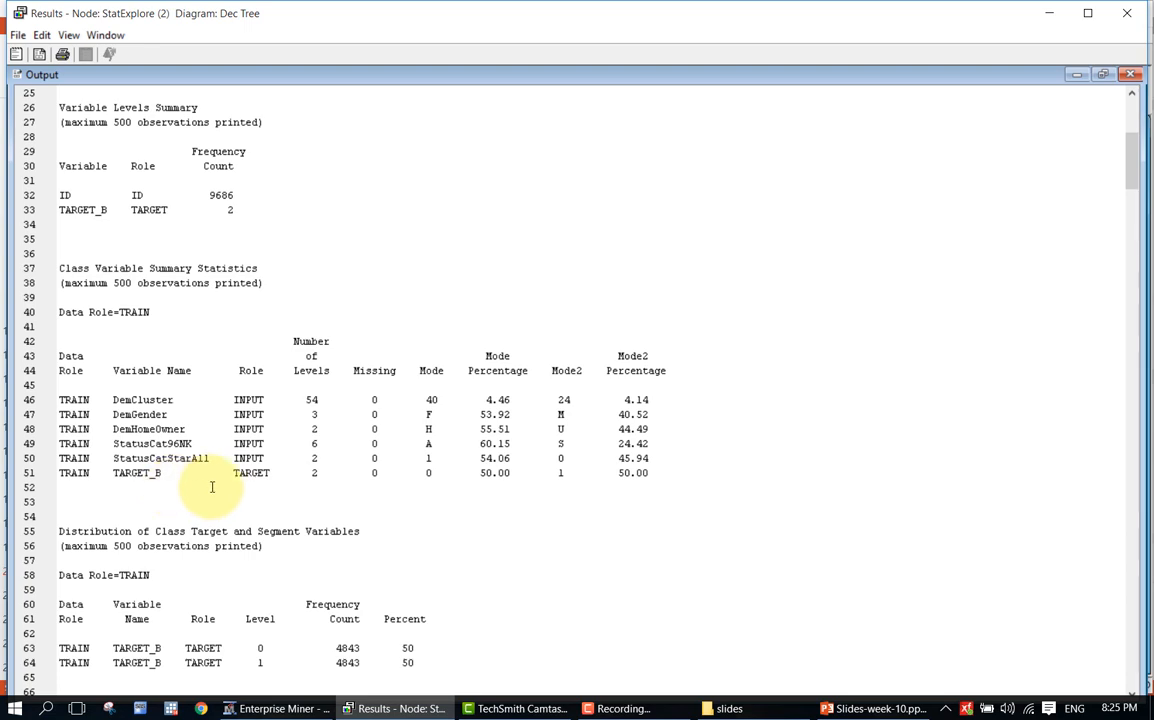
{"action": "scroll", "coordinate": [212, 486], "scroll_direction": "down", "scroll_amount": 6}
{"action": "scroll", "coordinate": [212, 486], "scroll_direction": "down", "scroll_amount": 6}
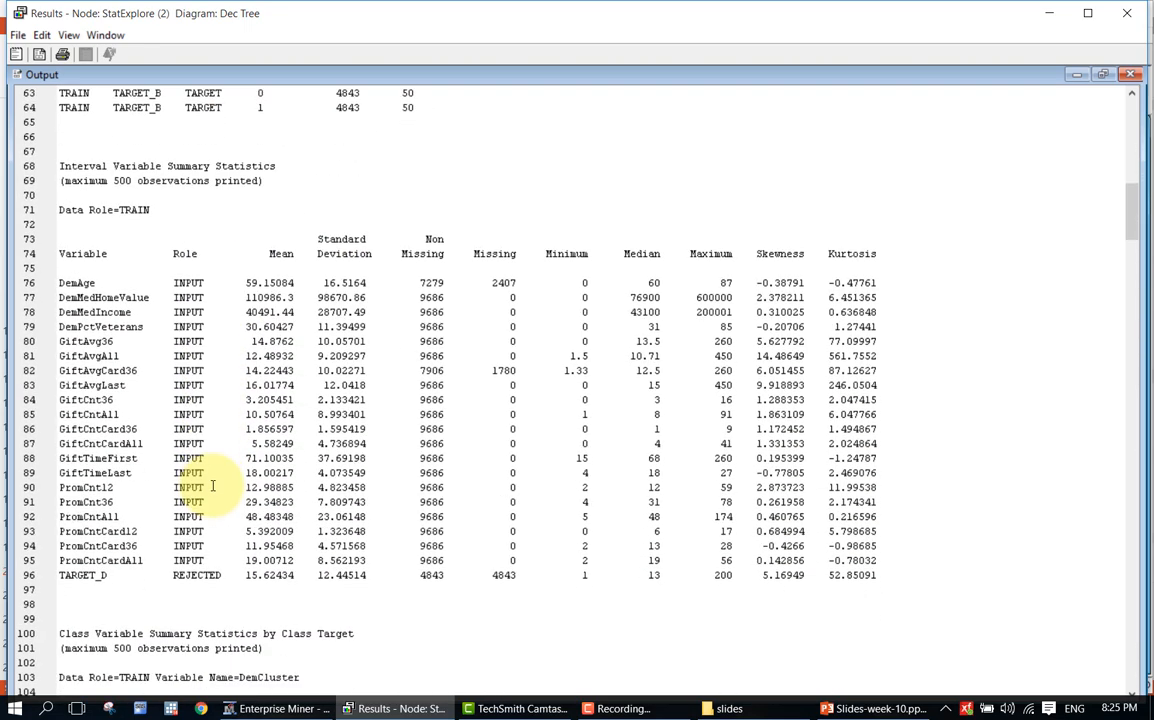
{"action": "left_click_drag", "start_coordinate": [84, 576], "coordinate": [109, 577]}
{"action": "double_click", "coordinate": [109, 577]}
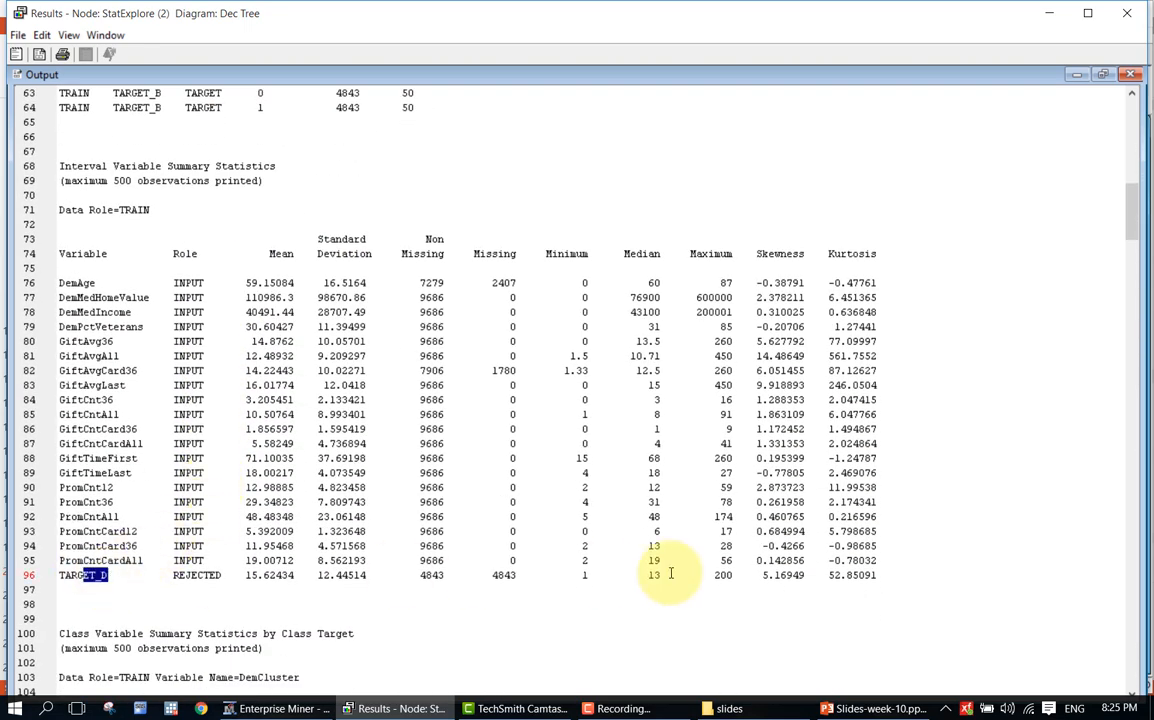
{"action": "left_click", "coordinate": [244, 576]}
{"action": "left_click_drag", "start_coordinate": [244, 576], "coordinate": [277, 577]}
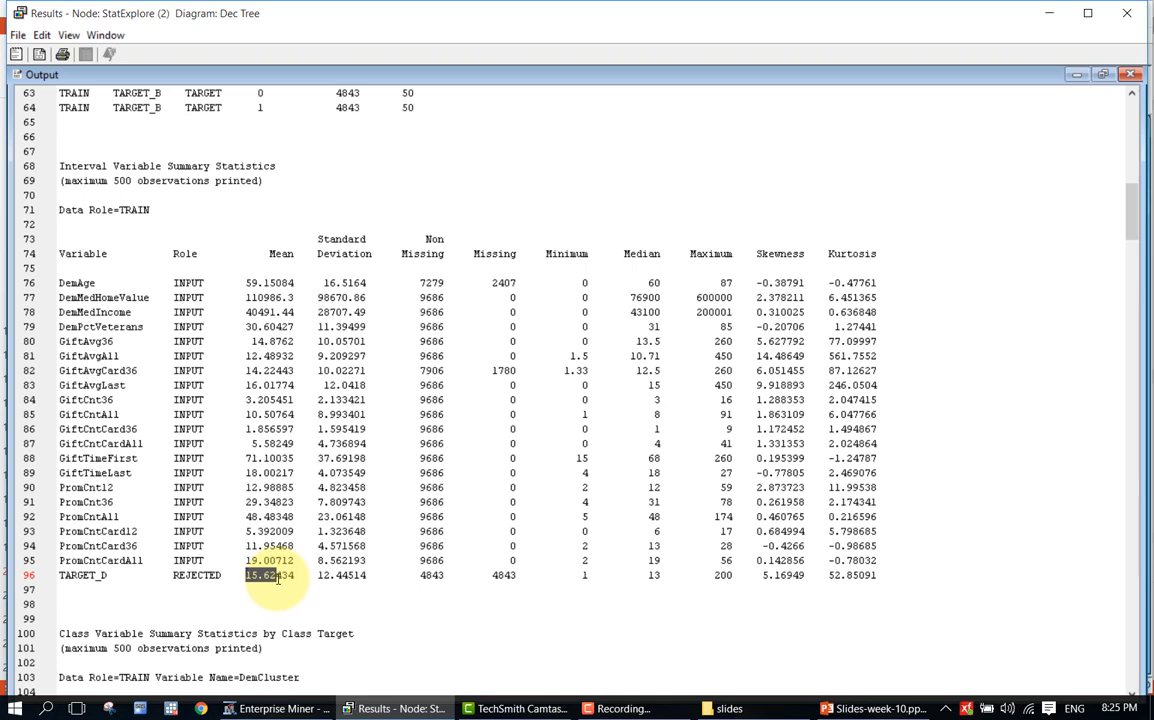
{"action": "left_click", "coordinate": [277, 578]}
{"action": "left_click", "coordinate": [246, 576]}
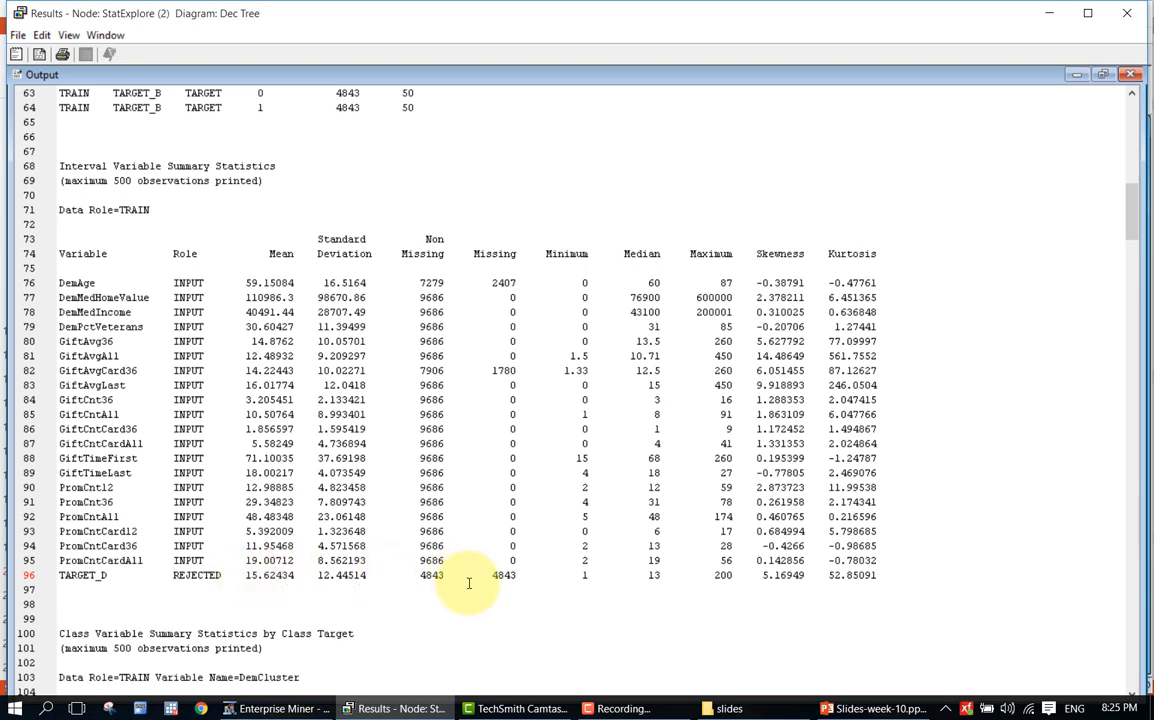
{"action": "double_click", "coordinate": [504, 576]}
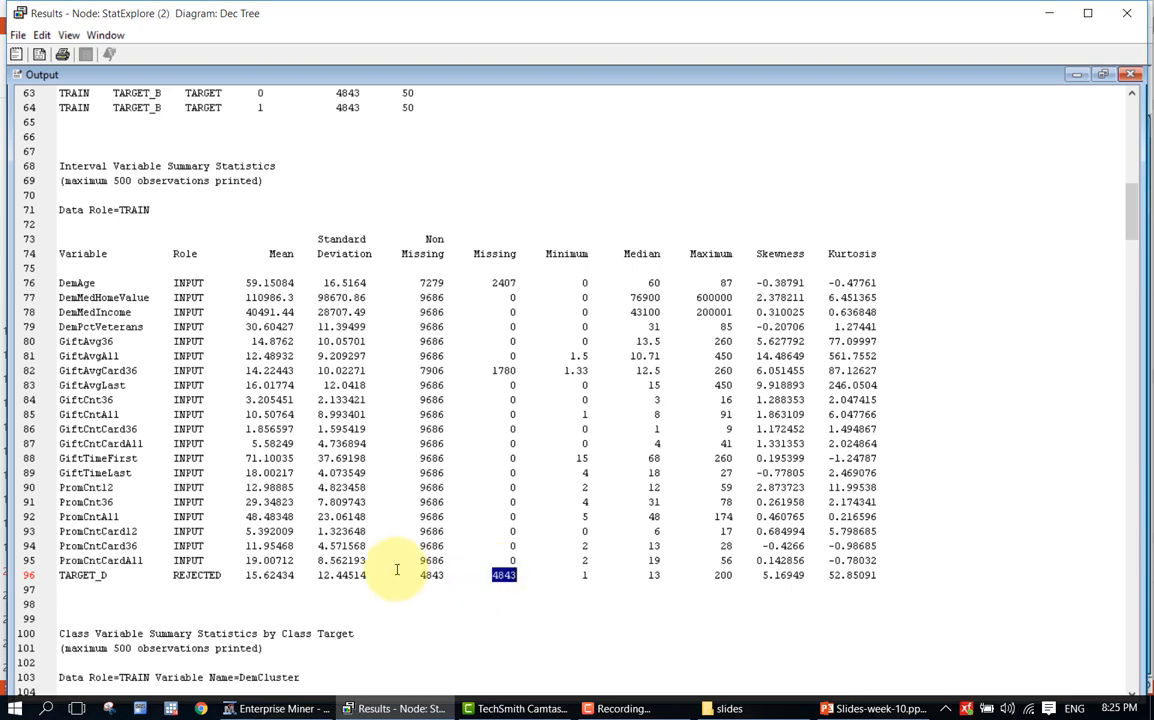
{"action": "left_click", "coordinate": [259, 578]}
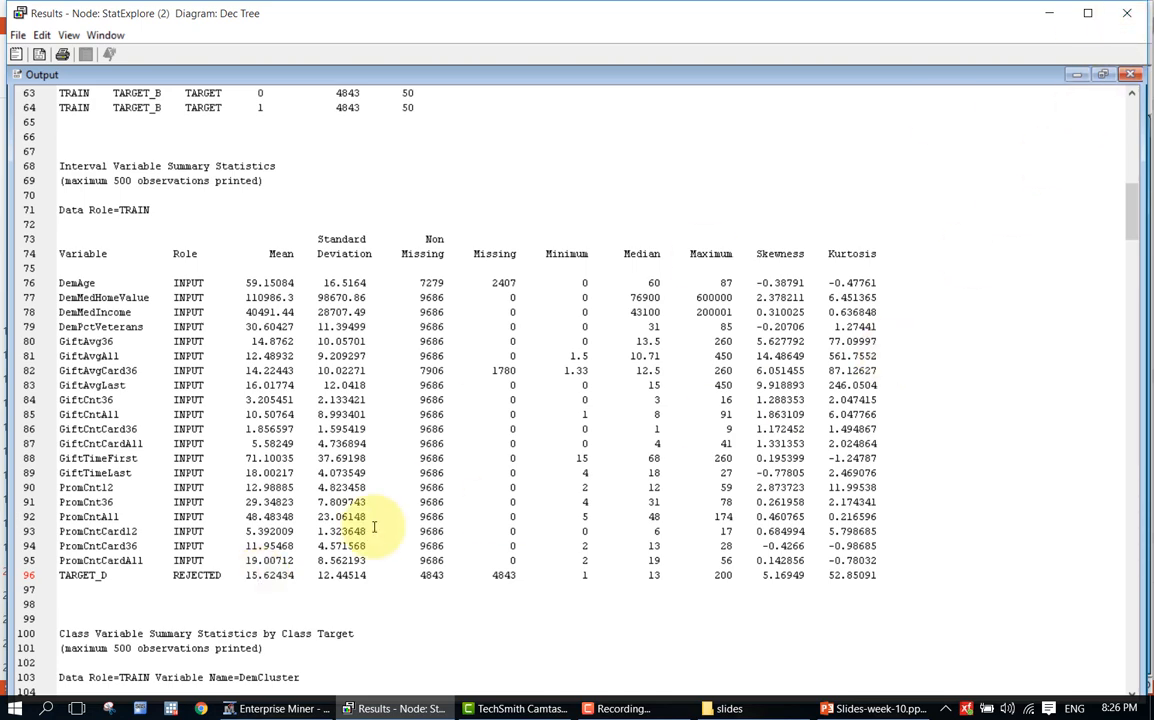
{"action": "left_click", "coordinate": [1124, 20]}
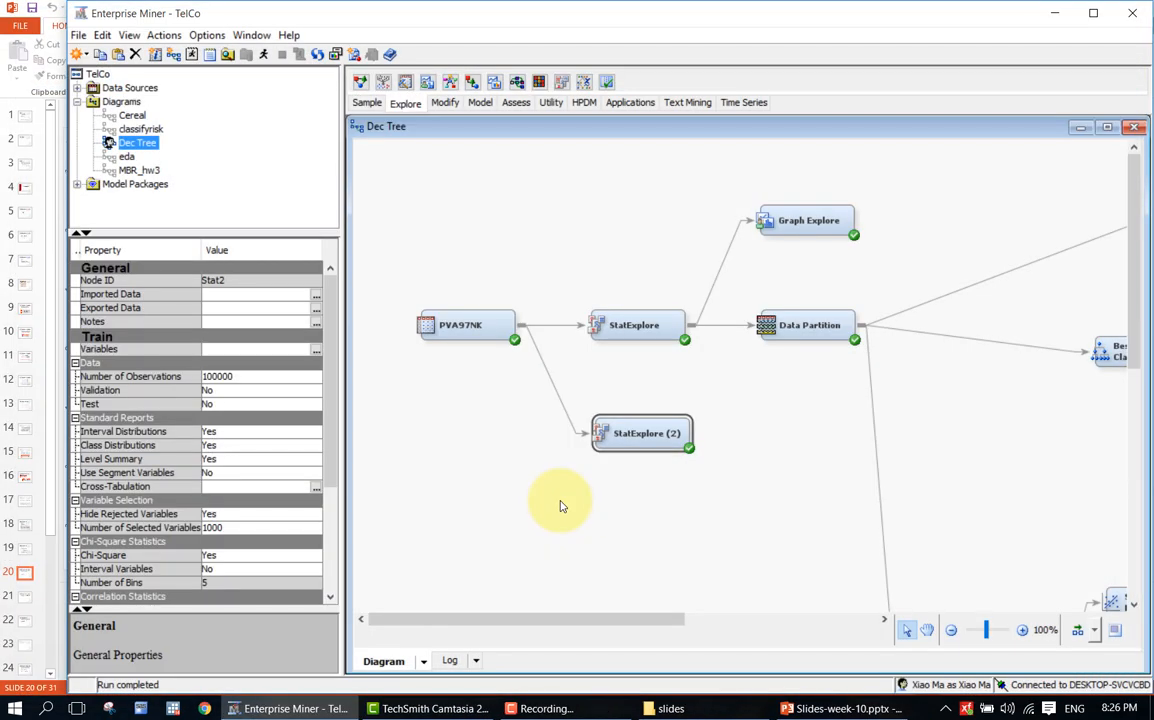
Step: Set the DECISION1 weight for level 1 to 15.14 in PVA97NK's decision weights and apply the decision processing settings
{"action": "left_click", "coordinate": [472, 330]}
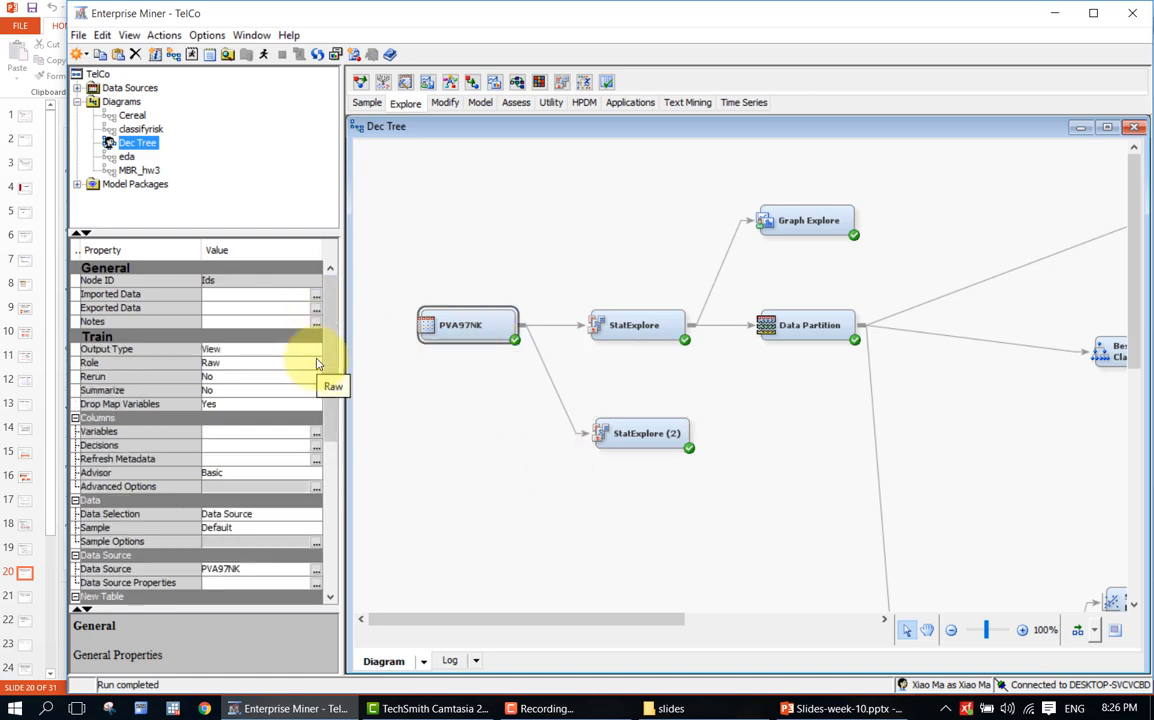
{"action": "left_click", "coordinate": [316, 448]}
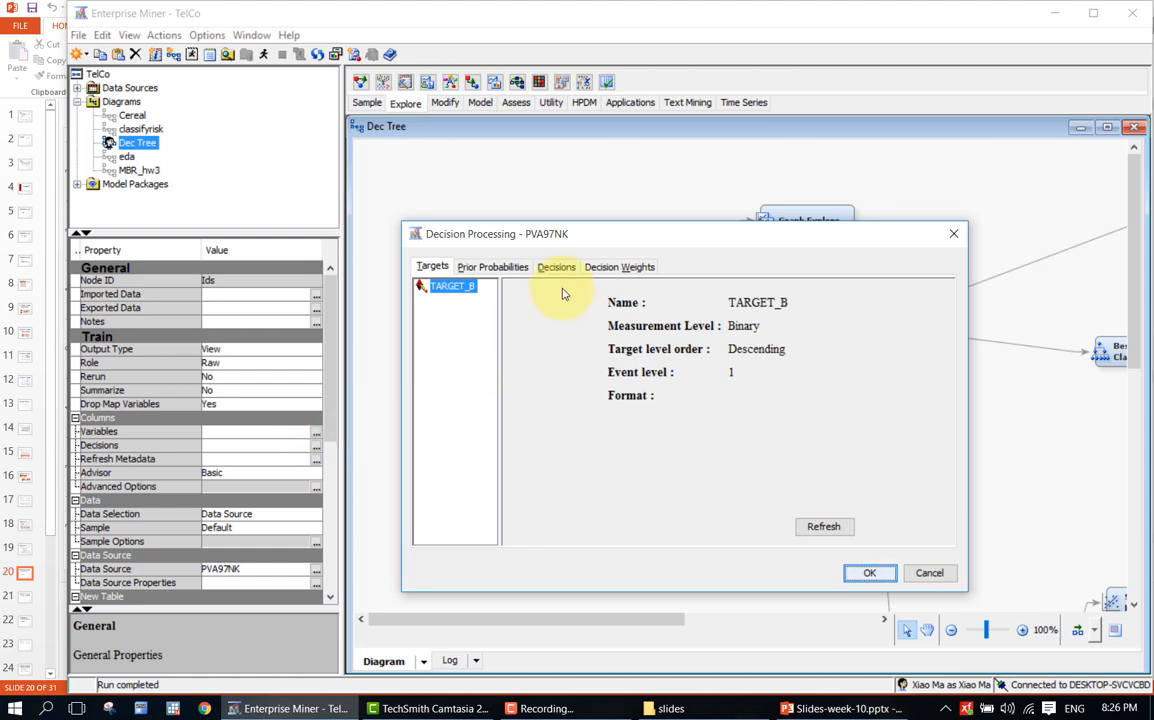
{"action": "left_click", "coordinate": [612, 267]}
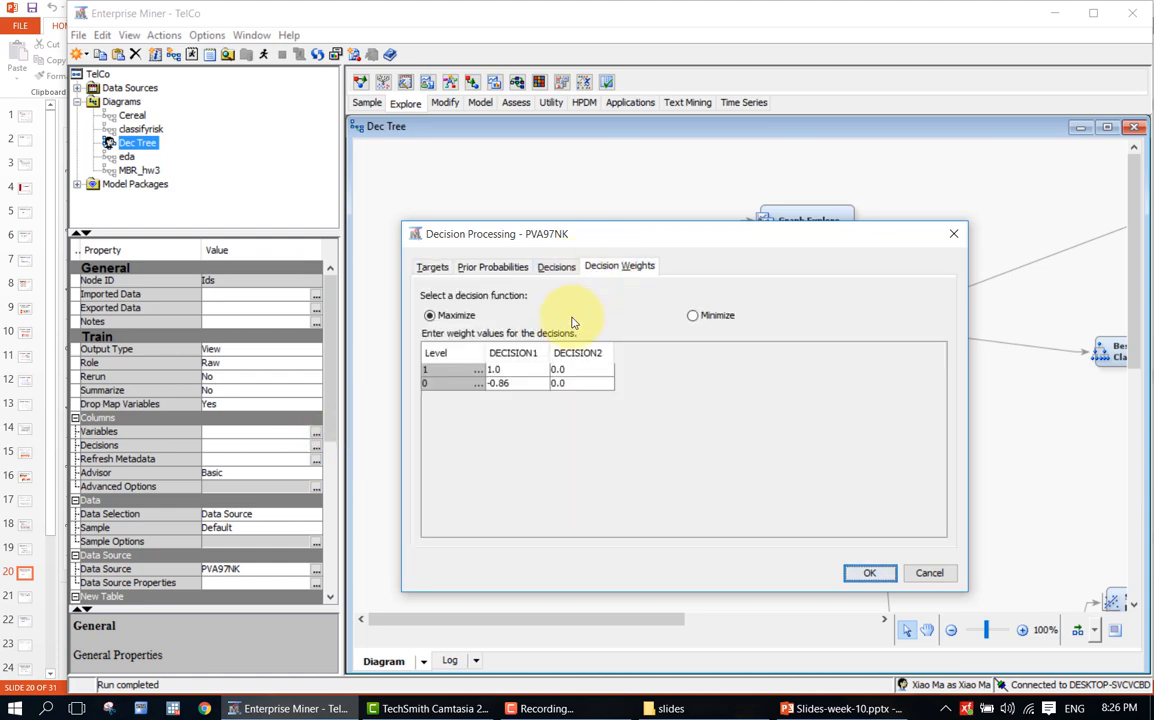
{"action": "double_click", "coordinate": [512, 369]}
{"action": "type", "text": "13"}
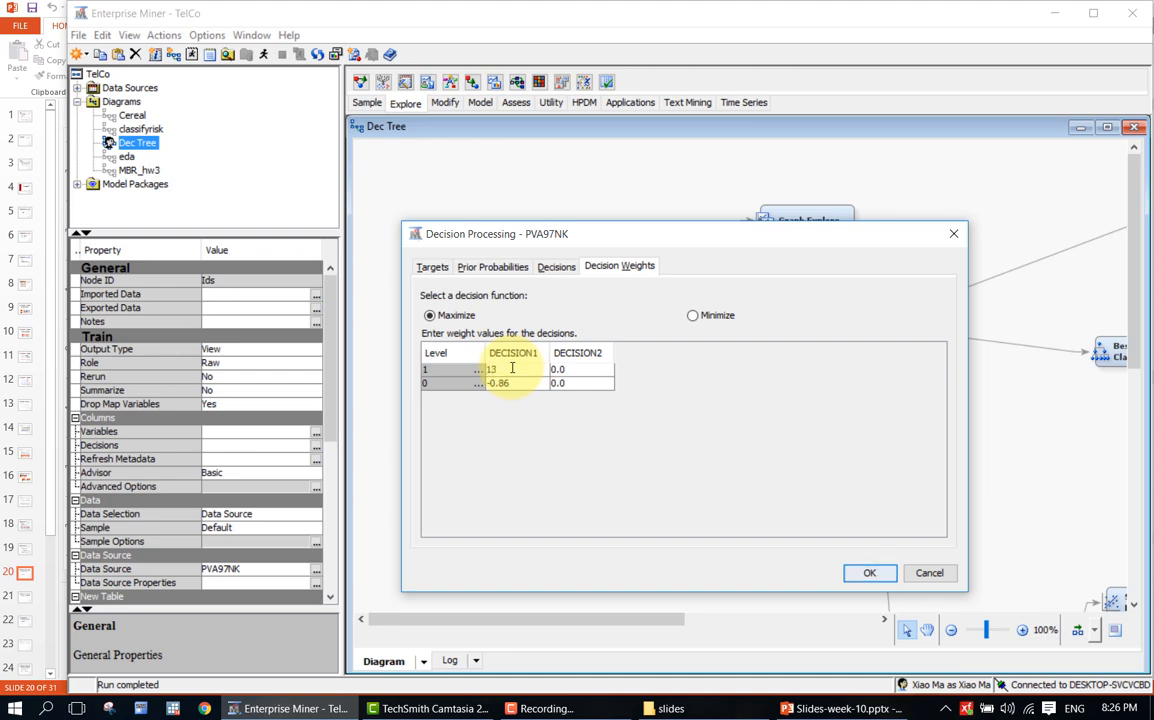
{"action": "type", "text": "4"}
{"action": "key", "text": "BackSpace"}
{"action": "type", "text": "14"}
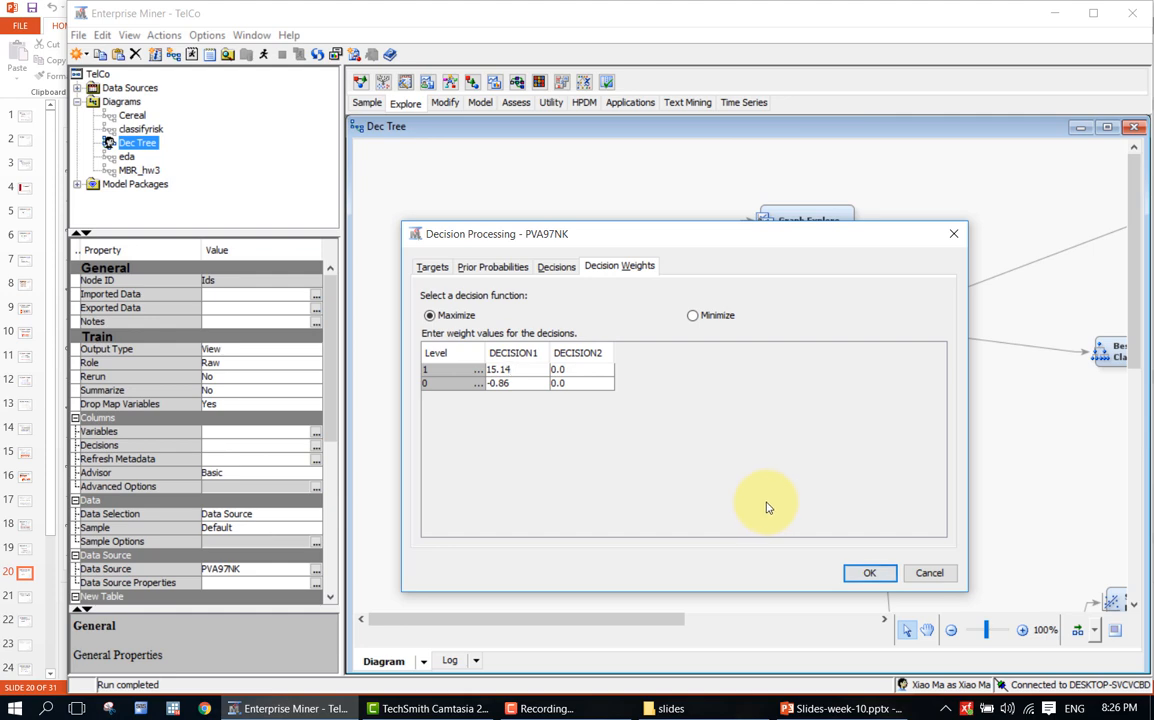
{"action": "left_click", "coordinate": [865, 583]}
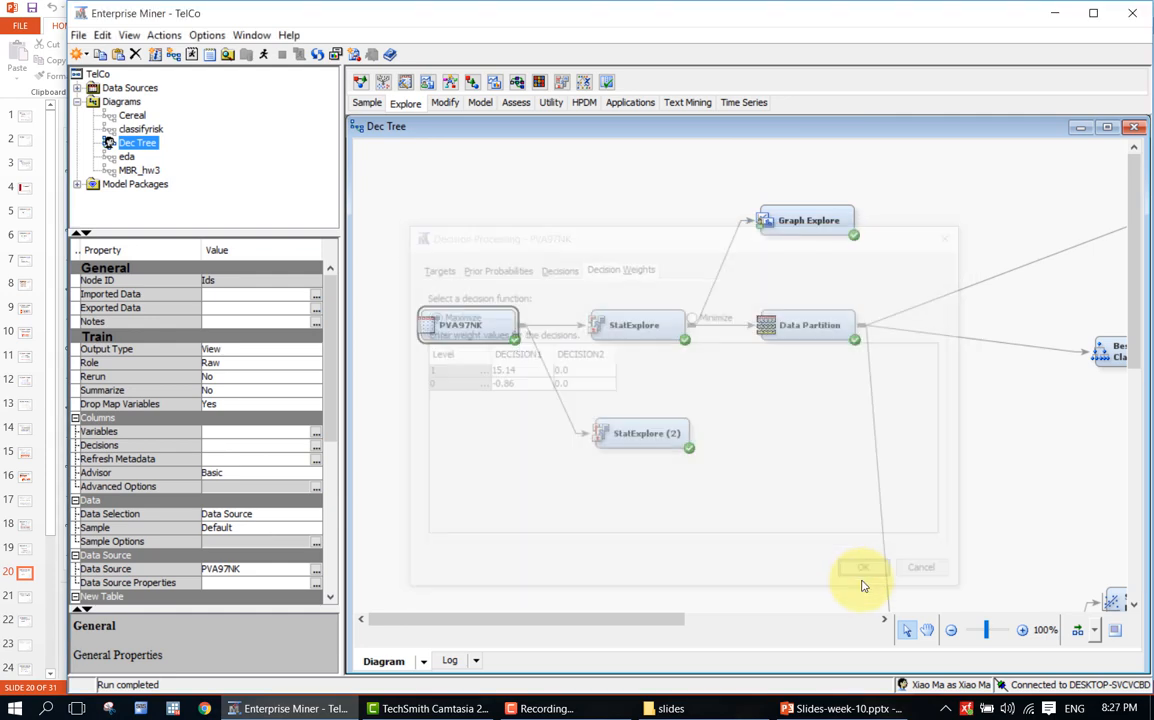
{"action": "left_click", "coordinate": [770, 497]}
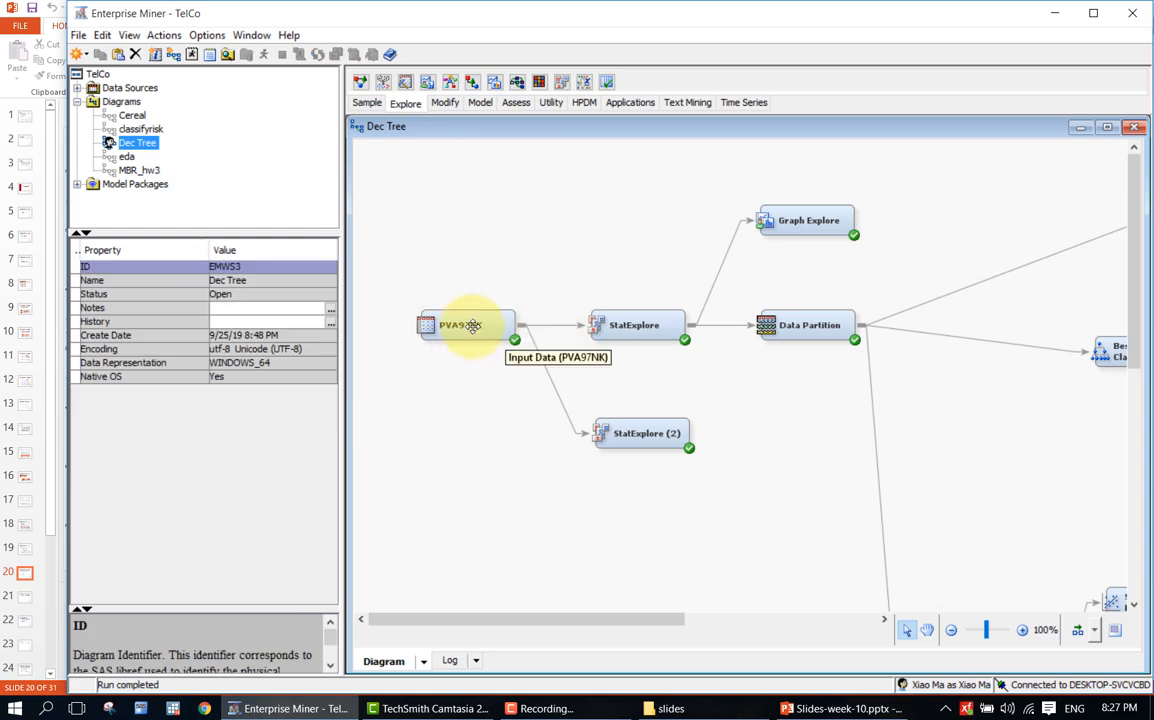
Step: Inspect the downstream model nodes and review the Best Classification tree's properties, including its subtree assessment measure
{"action": "left_click_drag", "start_coordinate": [659, 620], "coordinate": [768, 626]}
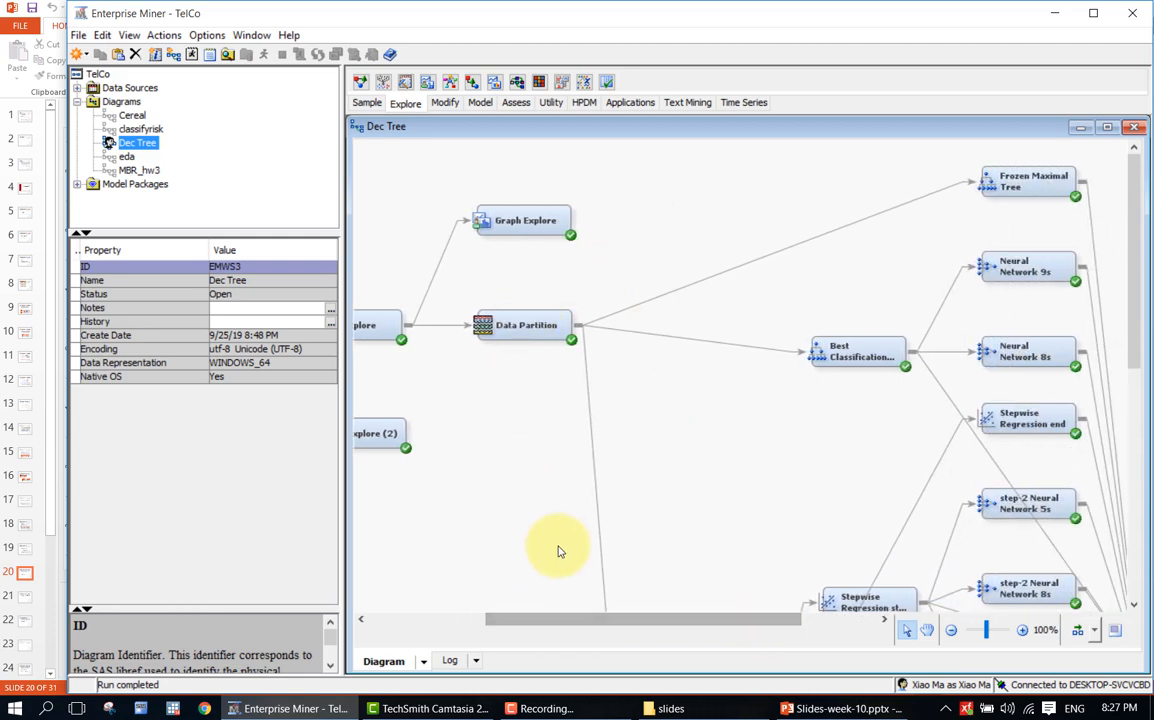
{"action": "left_click_drag", "start_coordinate": [529, 622], "coordinate": [466, 620]}
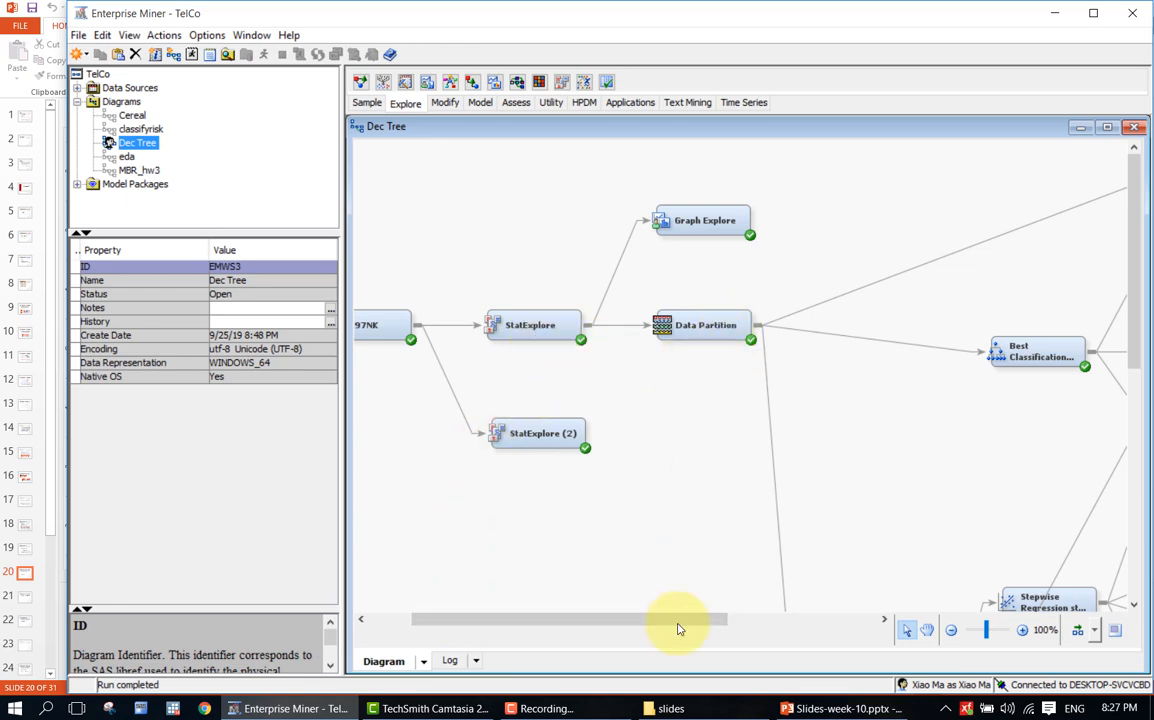
{"action": "left_click_drag", "start_coordinate": [677, 626], "coordinate": [785, 622]}
{"action": "scroll", "coordinate": [780, 510], "scroll_direction": "down", "scroll_amount": 5}
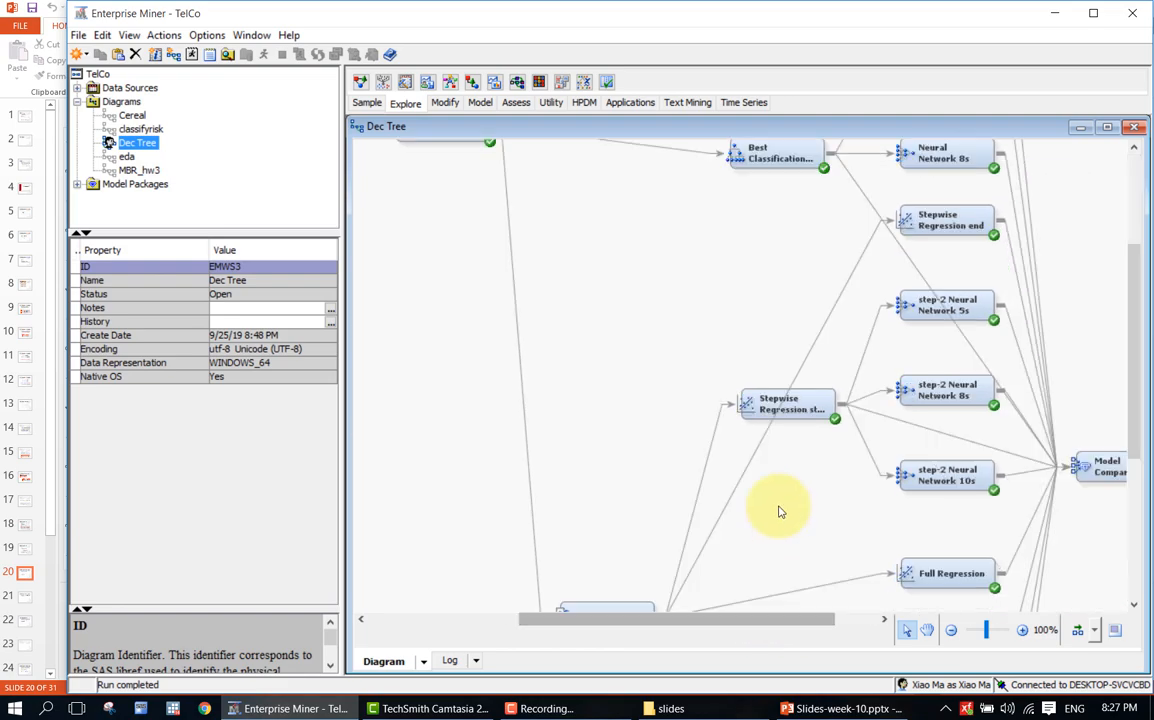
{"action": "scroll", "coordinate": [780, 510], "scroll_direction": "up", "scroll_amount": 5}
{"action": "left_click", "coordinate": [778, 350]}
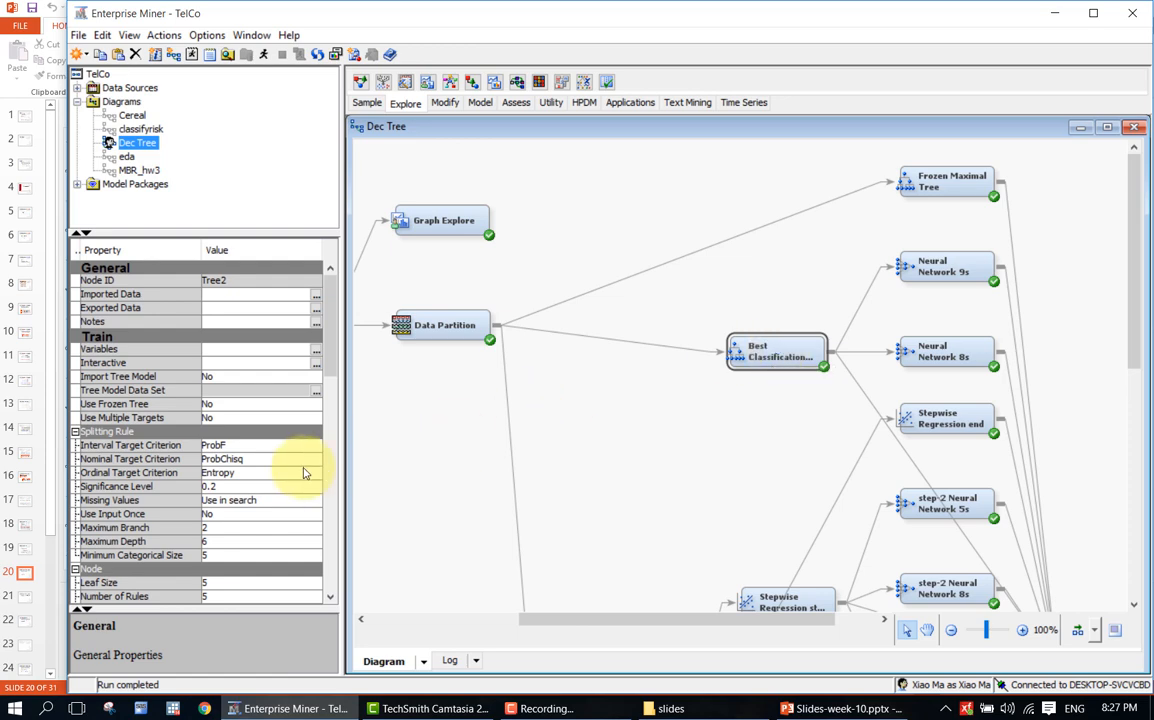
{"action": "left_click_drag", "start_coordinate": [333, 339], "coordinate": [335, 357]}
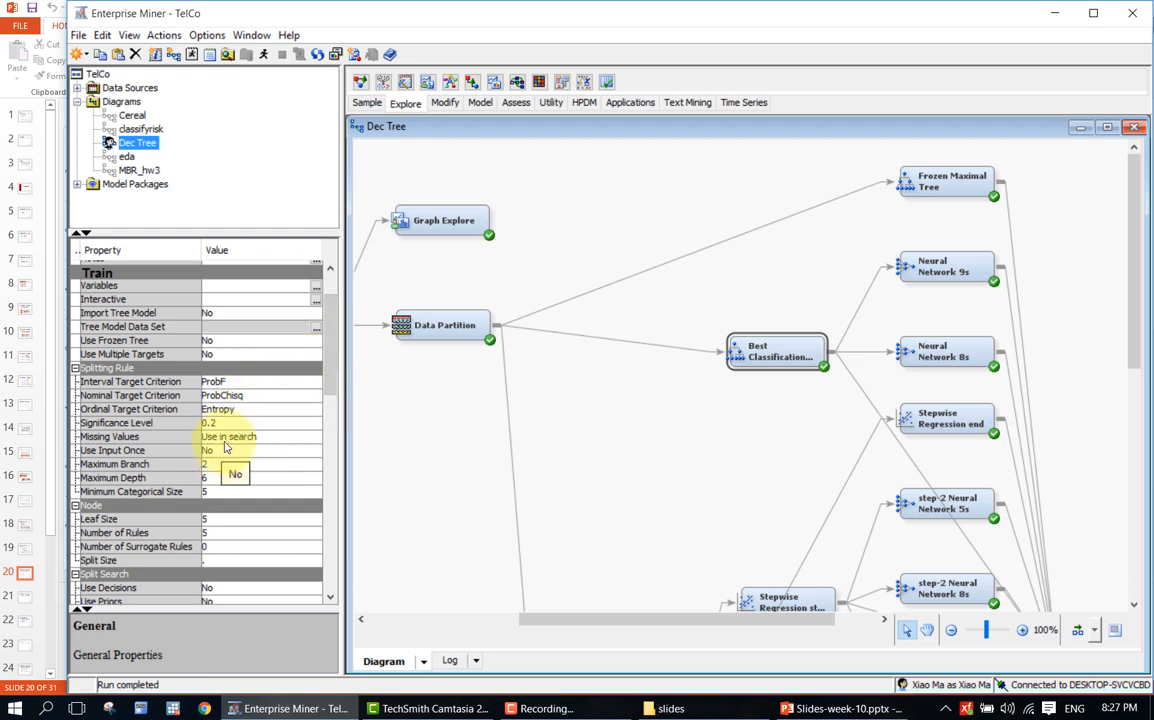
{"action": "left_click_drag", "start_coordinate": [328, 348], "coordinate": [336, 420]}
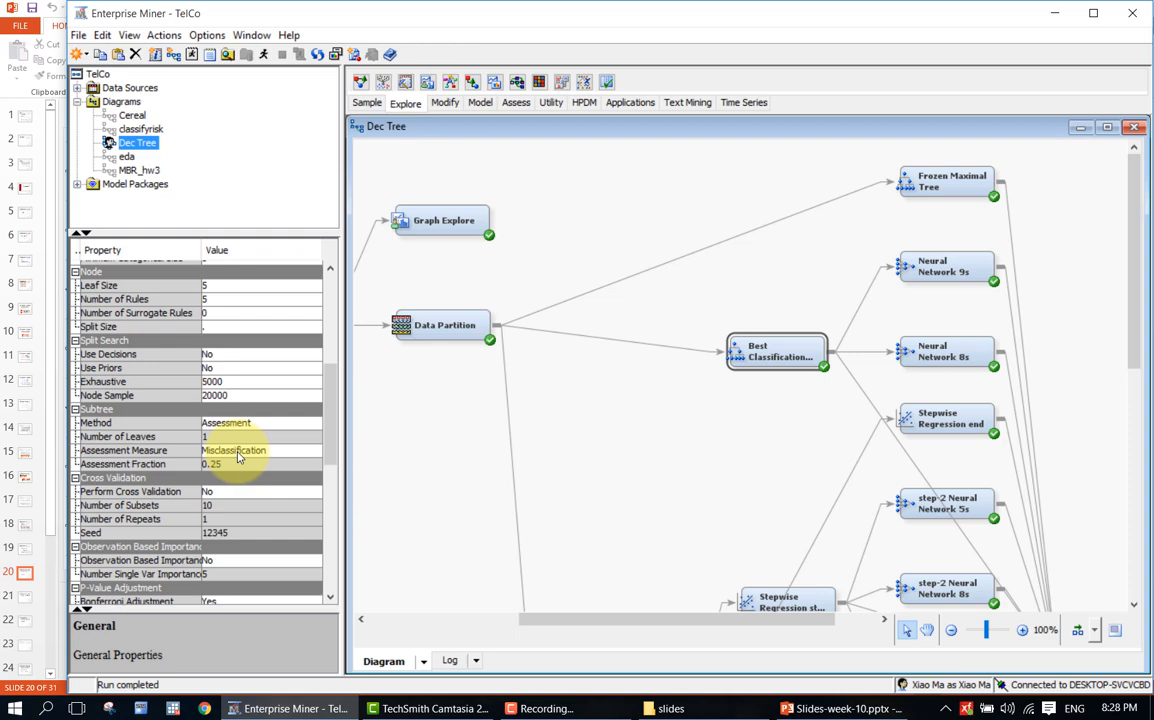
{"action": "left_click", "coordinate": [626, 433]}
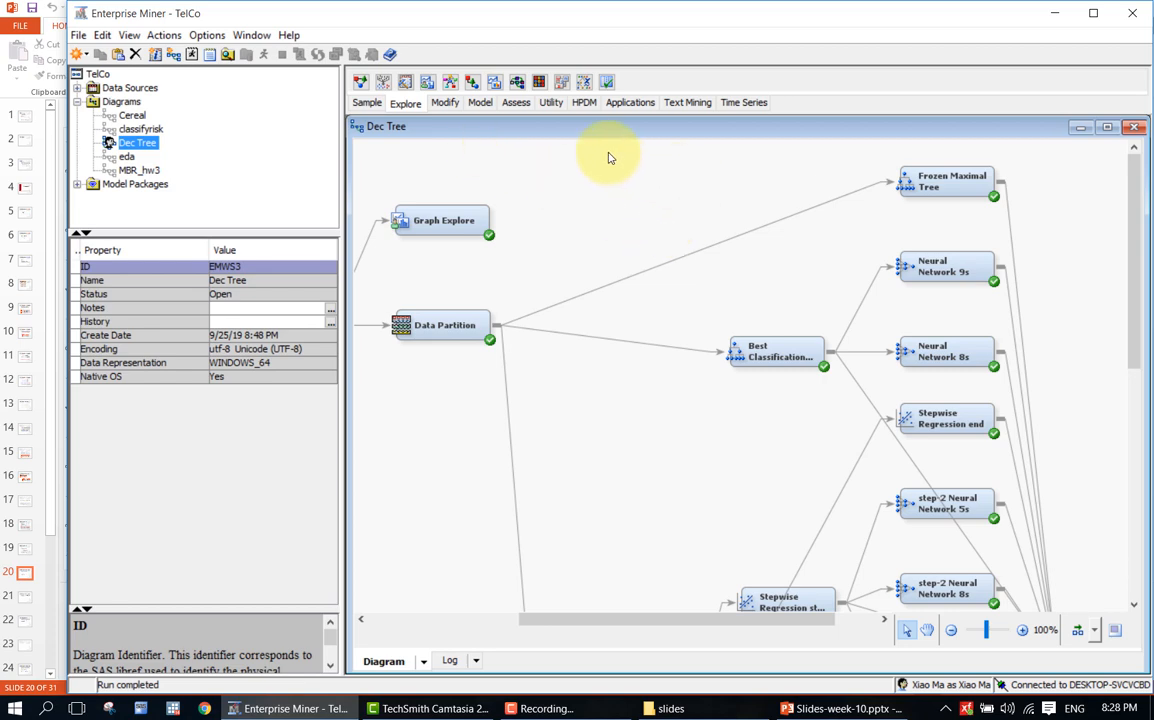
Step: Add a Decision Tree node beside the Frozen Maximal Tree and connect the Data Partition node to it
{"action": "left_click", "coordinate": [480, 105]}
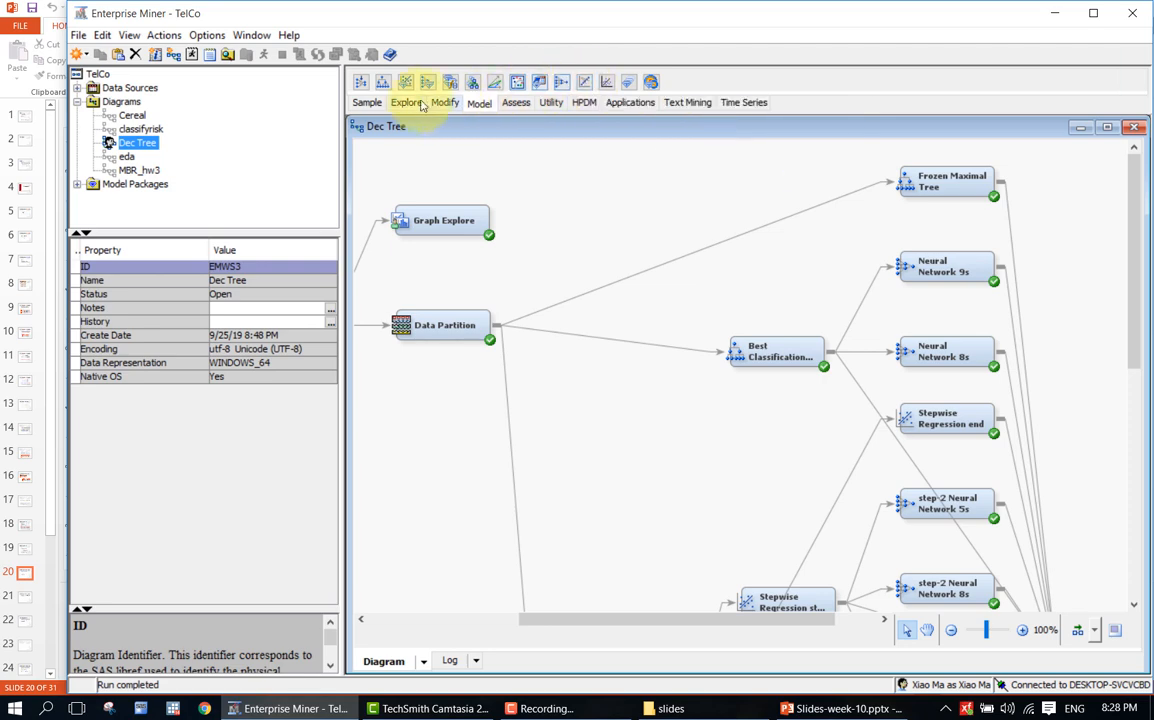
{"action": "left_click_drag", "start_coordinate": [383, 82], "coordinate": [1017, 232]}
{"action": "right_click", "coordinate": [1017, 232]}
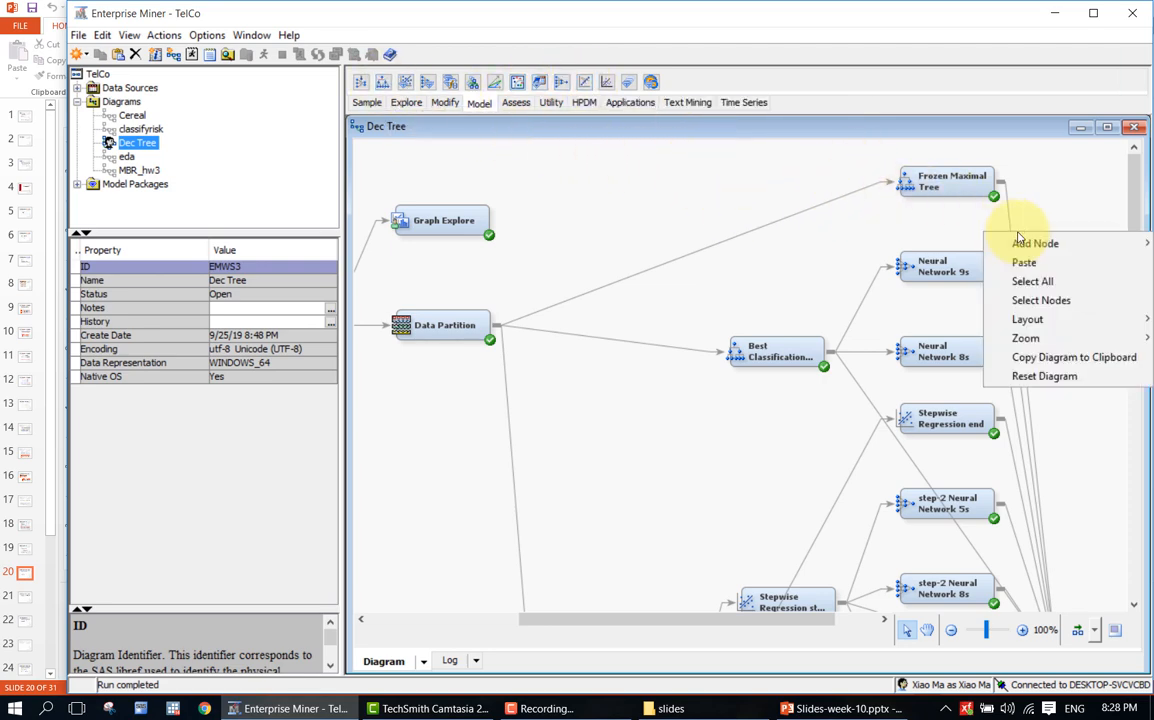
{"action": "left_click", "coordinate": [1038, 195]}
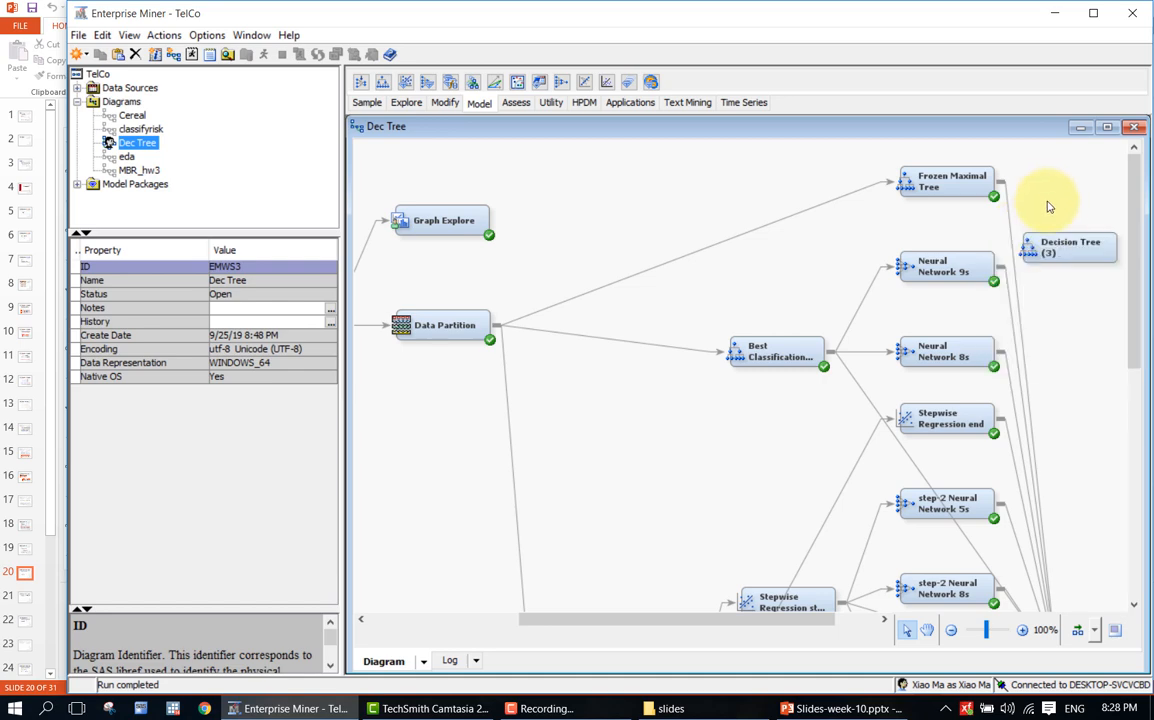
{"action": "left_click_drag", "start_coordinate": [1073, 245], "coordinate": [1078, 208]}
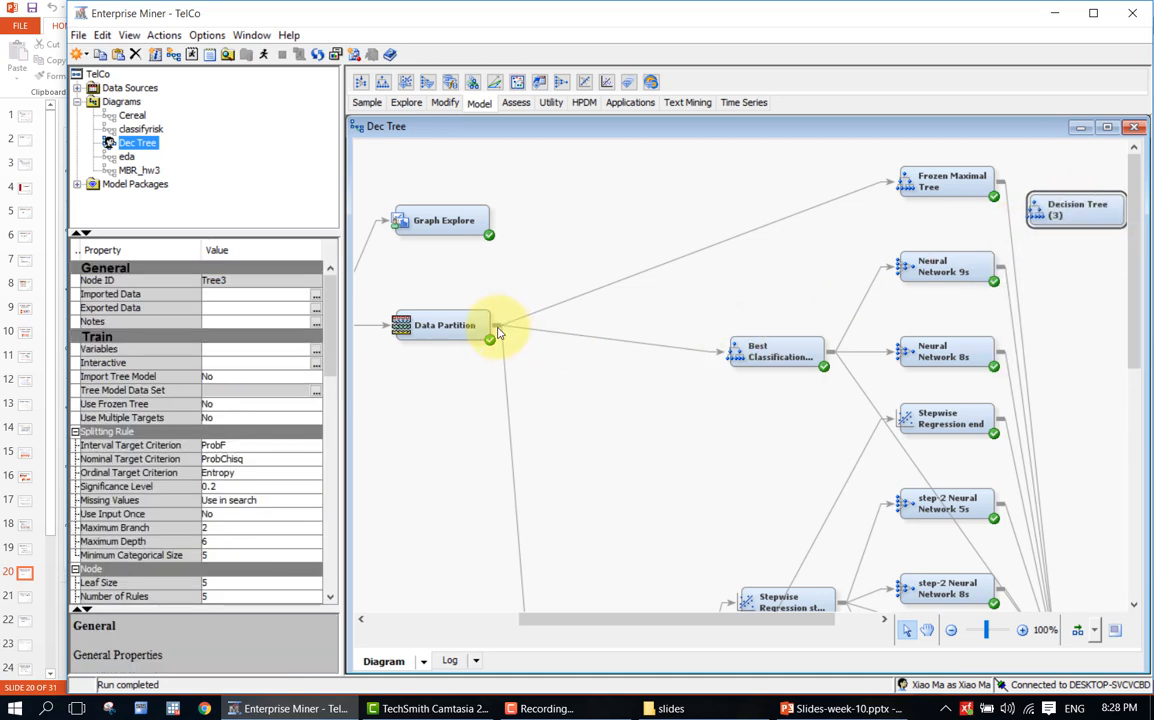
{"action": "left_click_drag", "start_coordinate": [495, 314], "coordinate": [1073, 212]}
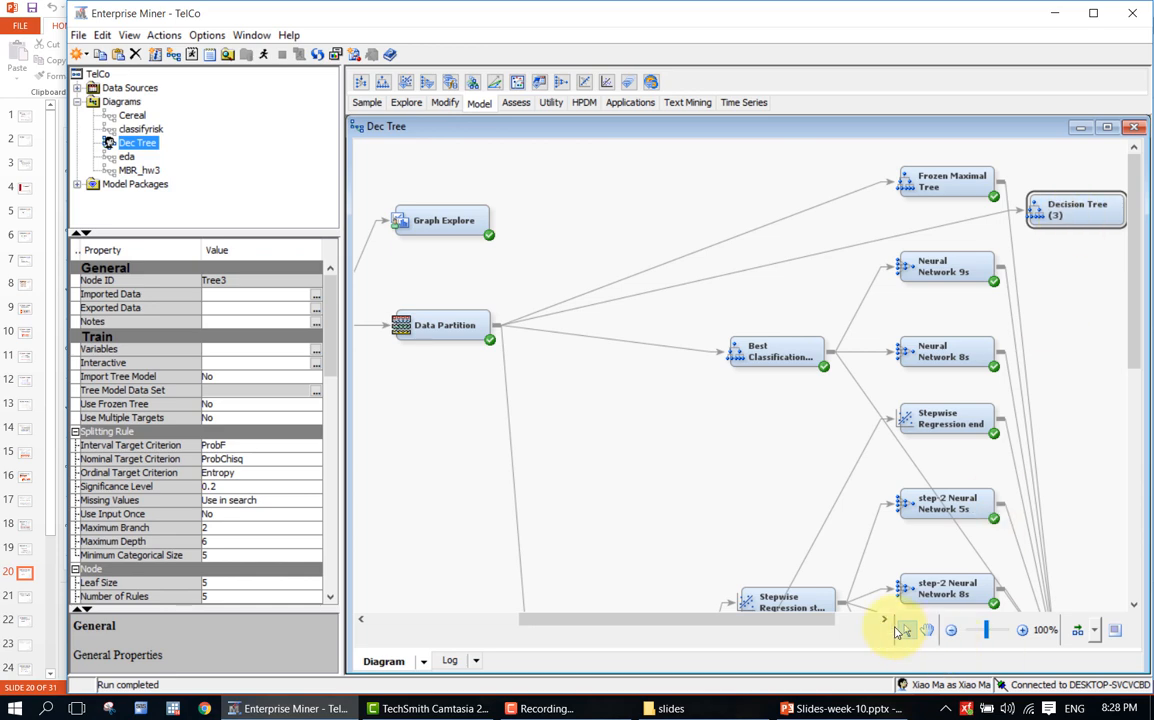
Step: Rename the new Decision Tree node as Best Profit Tree
{"action": "left_click_drag", "start_coordinate": [819, 617], "coordinate": [852, 618]}
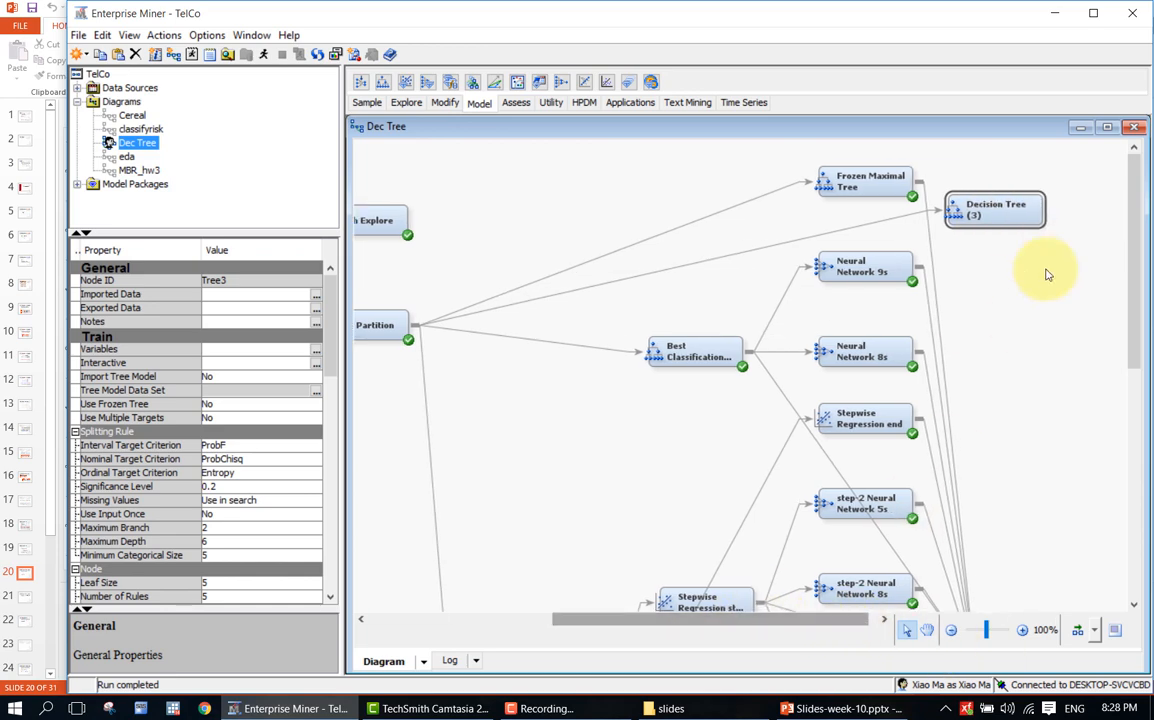
{"action": "right_click", "coordinate": [1020, 215]}
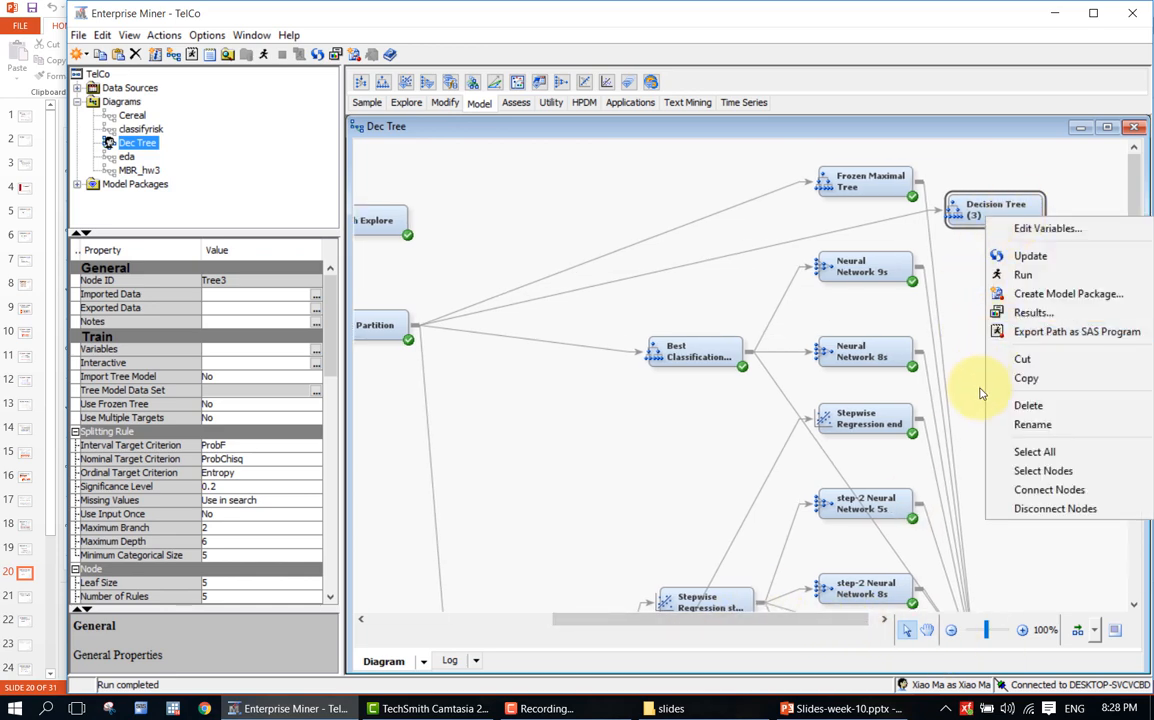
{"action": "left_click", "coordinate": [1000, 424]}
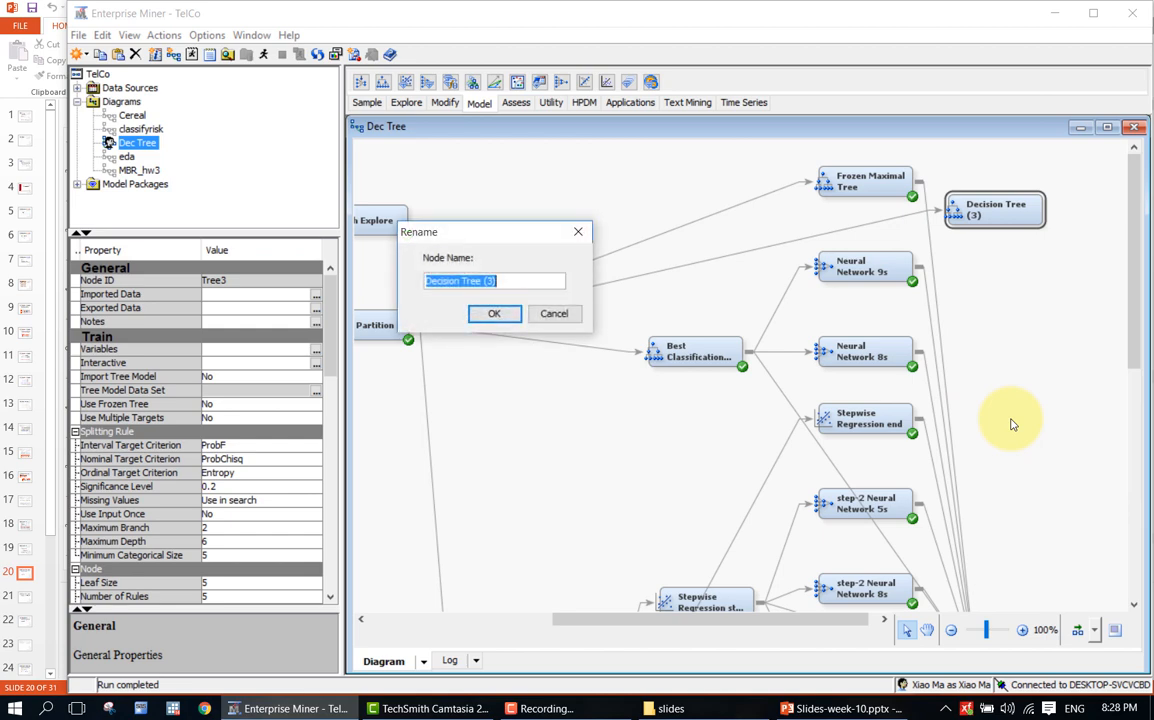
{"action": "type", "text": "Best Profit Tree"}
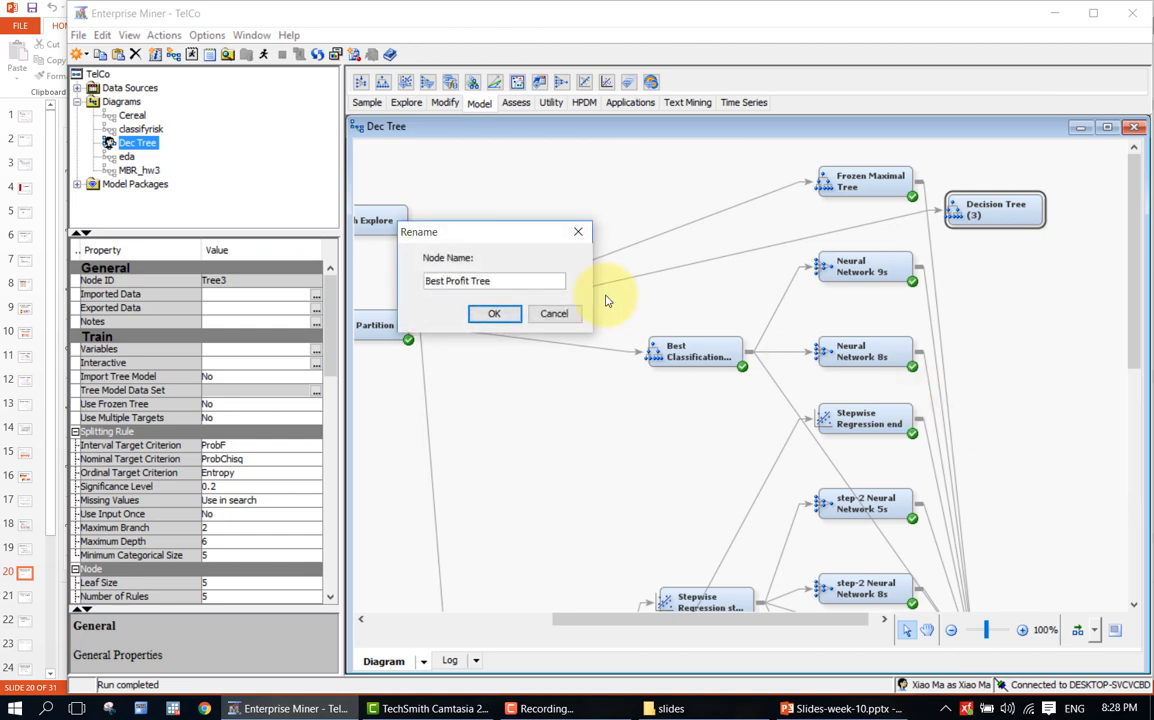
{"action": "left_click", "coordinate": [503, 314]}
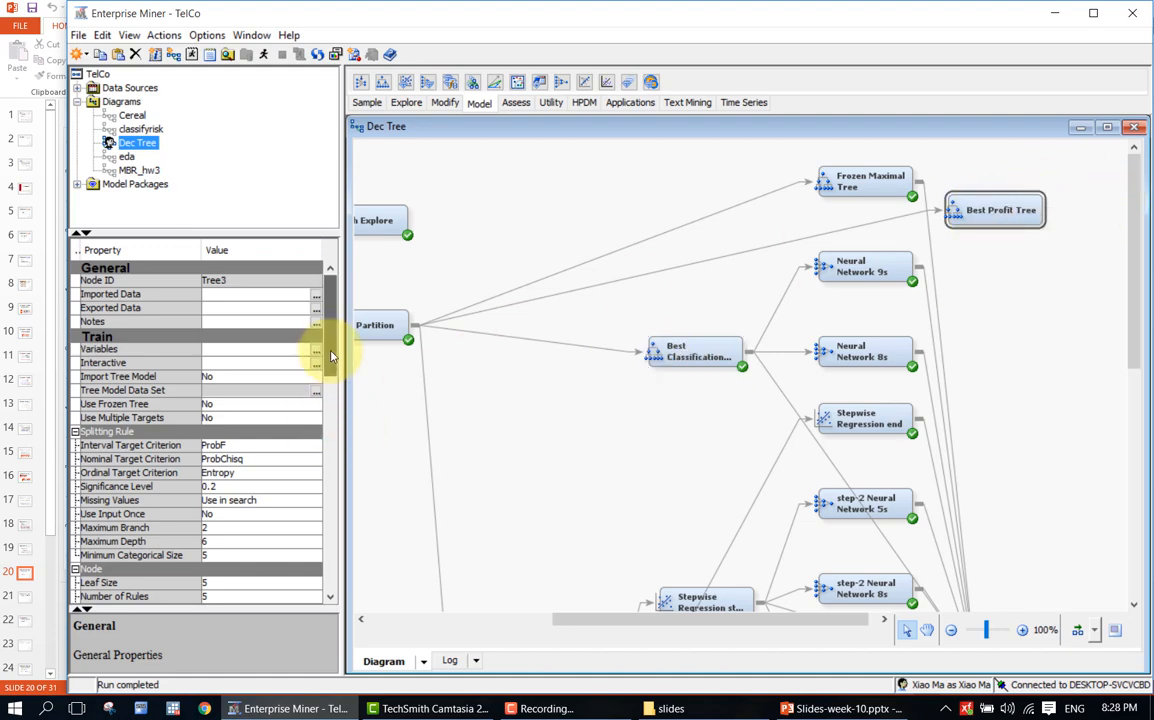
Step: Choose Decision as the Best Profit Tree's subtree assessment measure and check its remaining properties
{"action": "left_click_drag", "start_coordinate": [328, 360], "coordinate": [325, 435]}
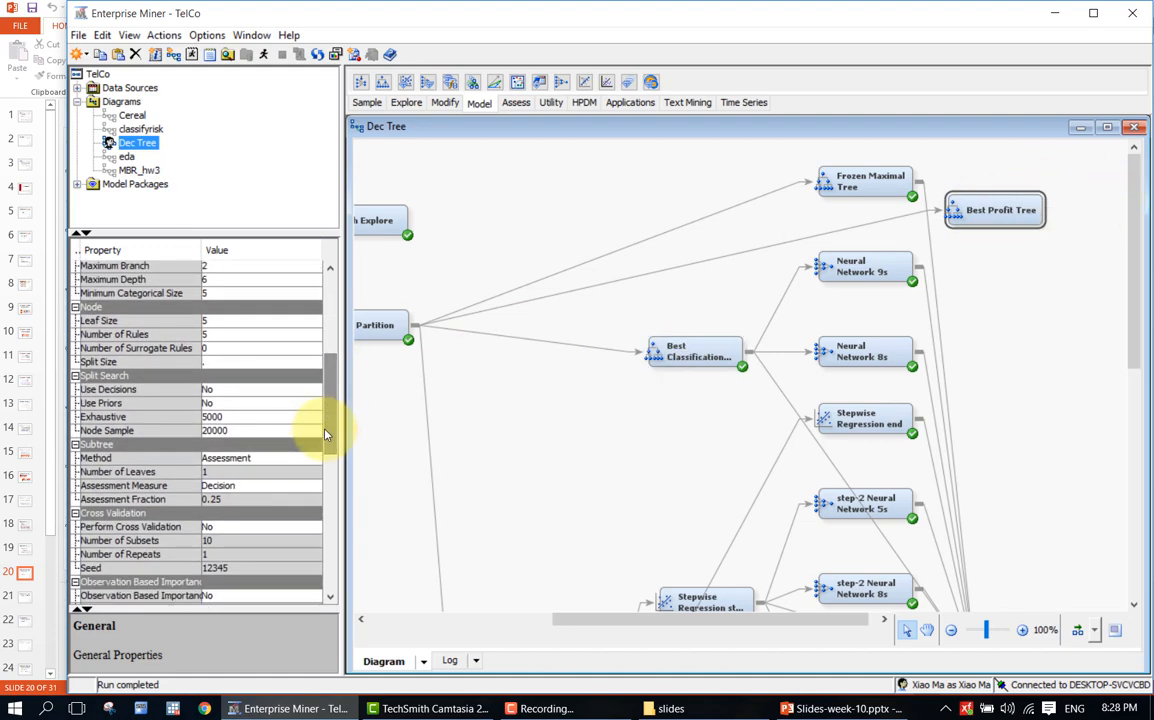
{"action": "left_click", "coordinate": [220, 486]}
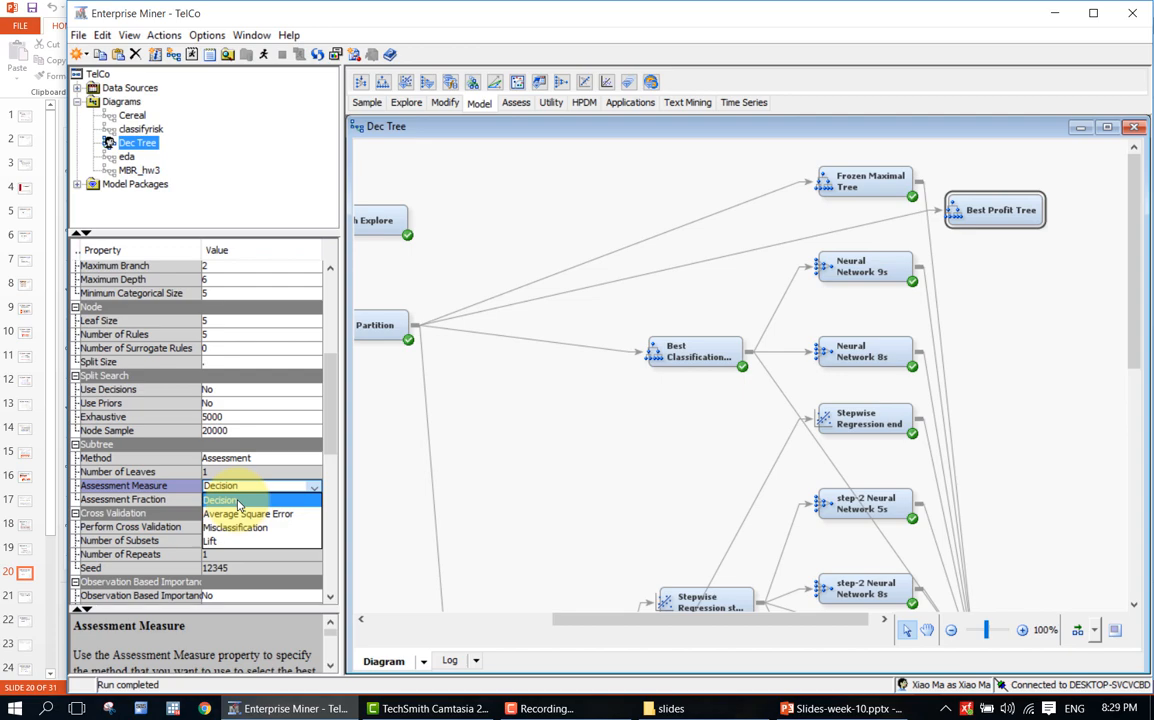
{"action": "left_click", "coordinate": [238, 500]}
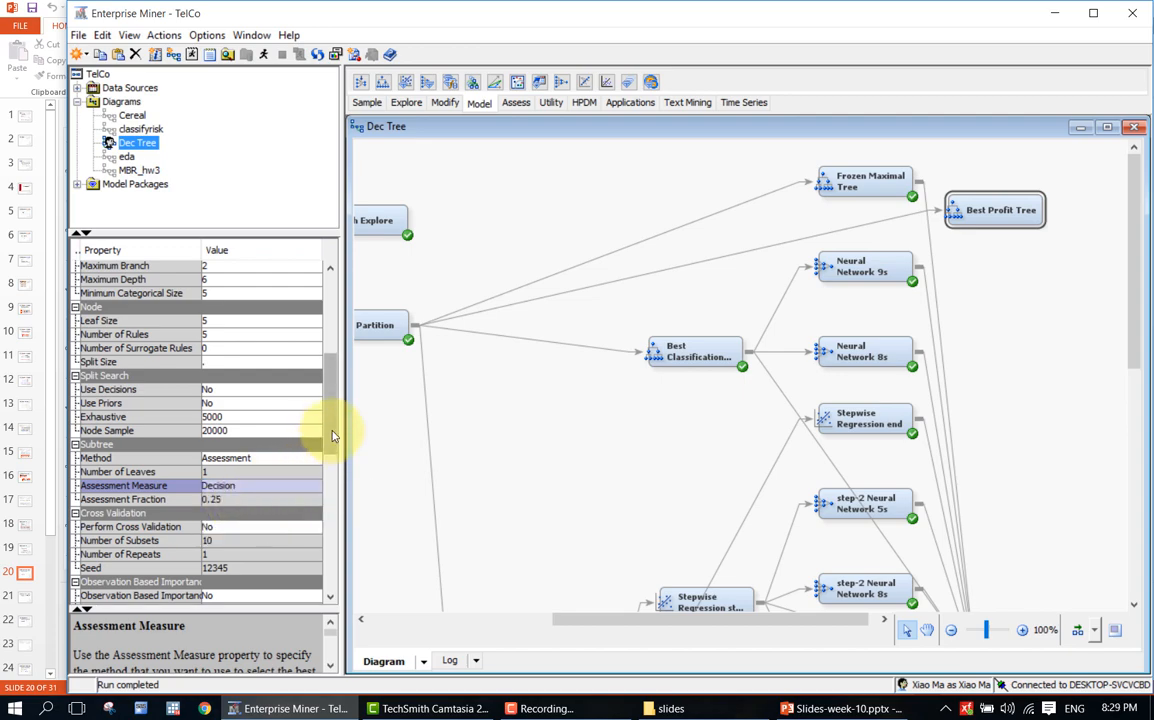
{"action": "scroll", "coordinate": [333, 444], "scroll_direction": "down", "scroll_amount": 1}
{"action": "scroll", "coordinate": [333, 444], "scroll_direction": "down", "scroll_amount": 2}
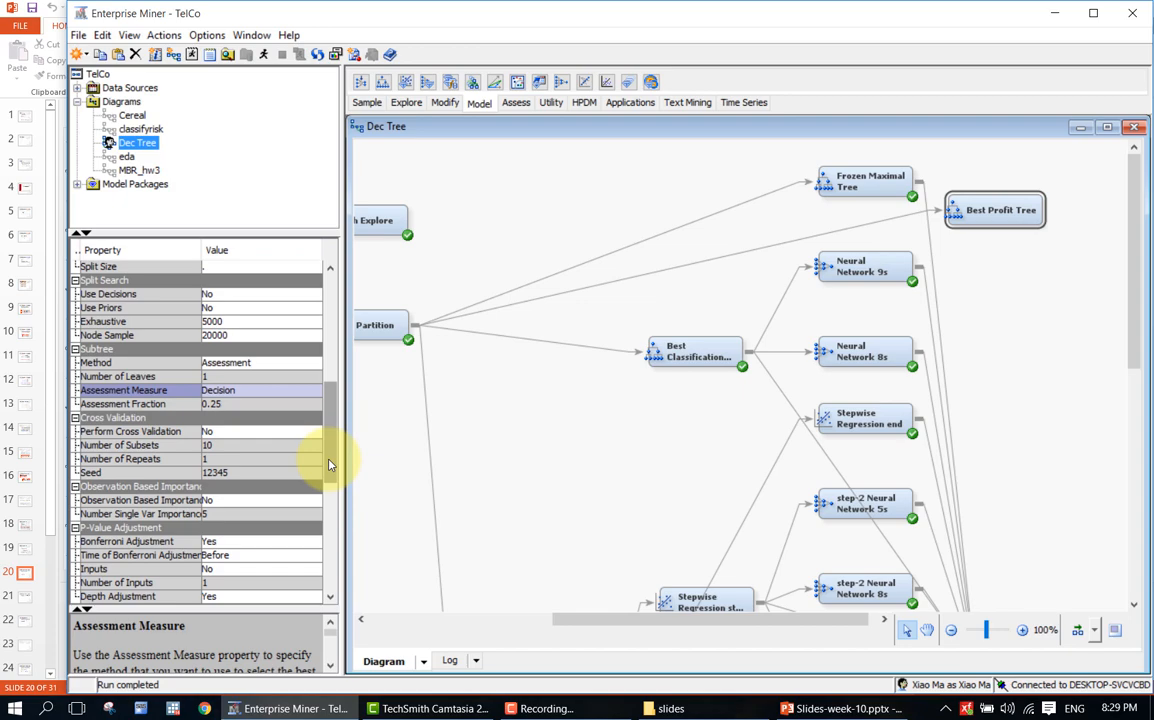
{"action": "scroll", "coordinate": [330, 460], "scroll_direction": "up", "scroll_amount": 4}
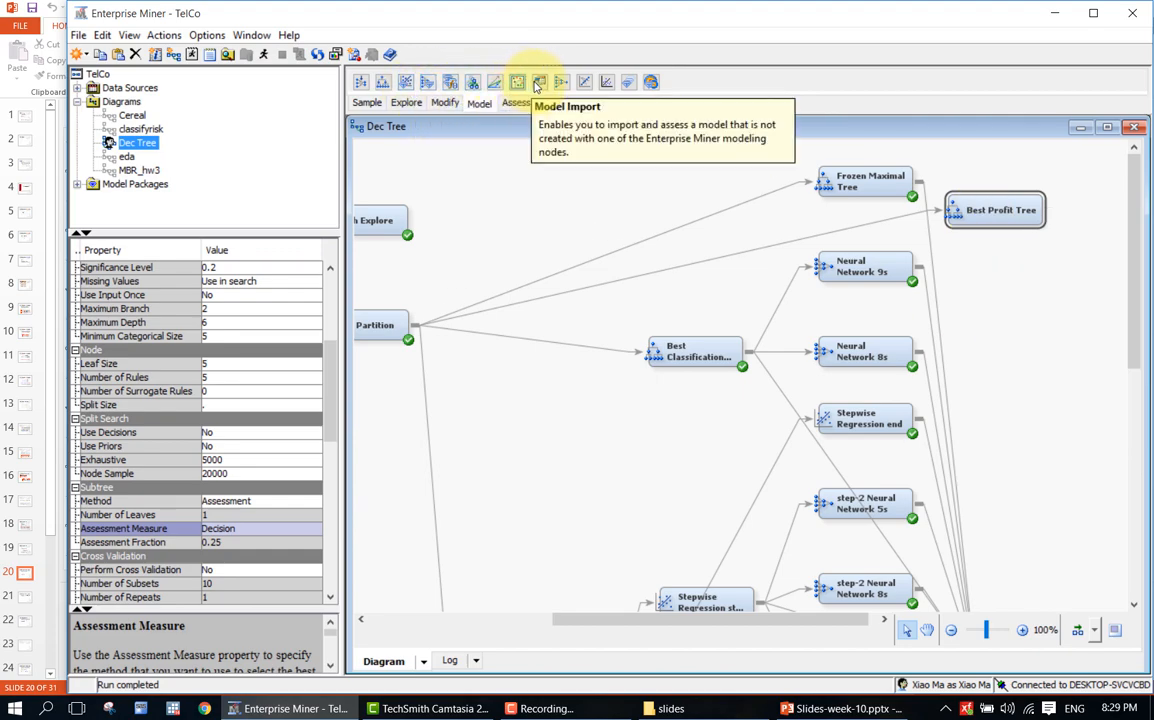
Step: Add a Model Comparison node and connect the Best Profit Tree and Best Classification tree to it
{"action": "left_click", "coordinate": [515, 102]}
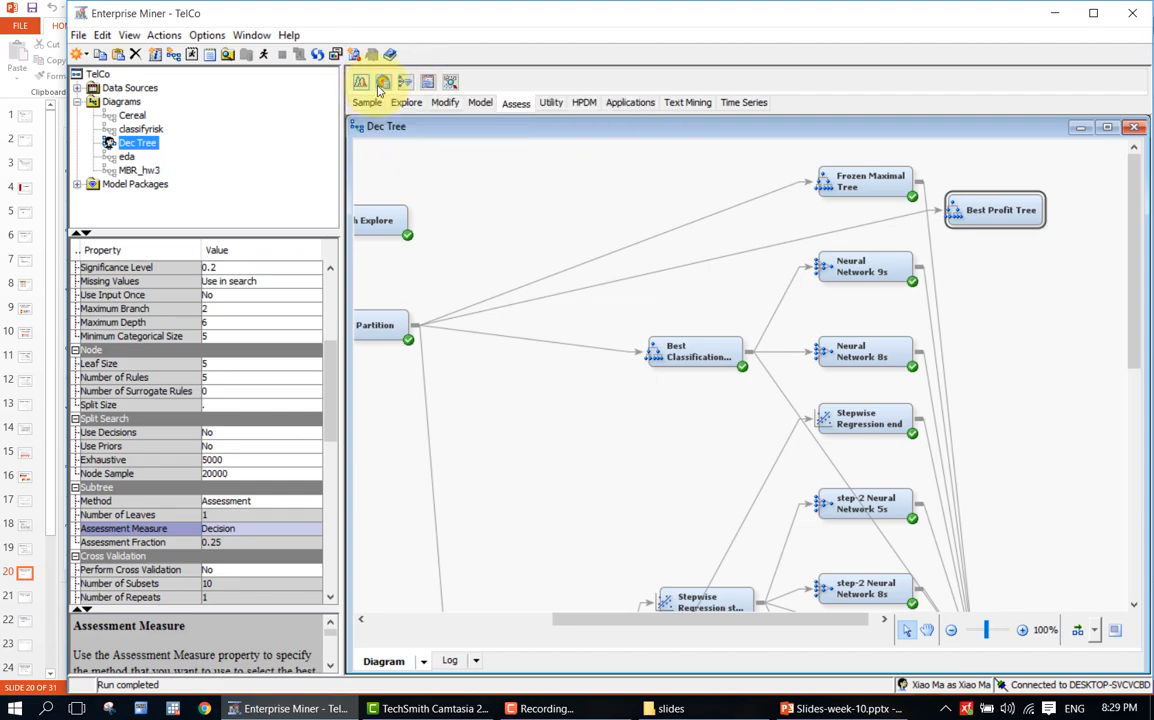
{"action": "left_click_drag", "start_coordinate": [404, 85], "coordinate": [1062, 335]}
{"action": "left_click_drag", "start_coordinate": [1056, 213], "coordinate": [1068, 342]}
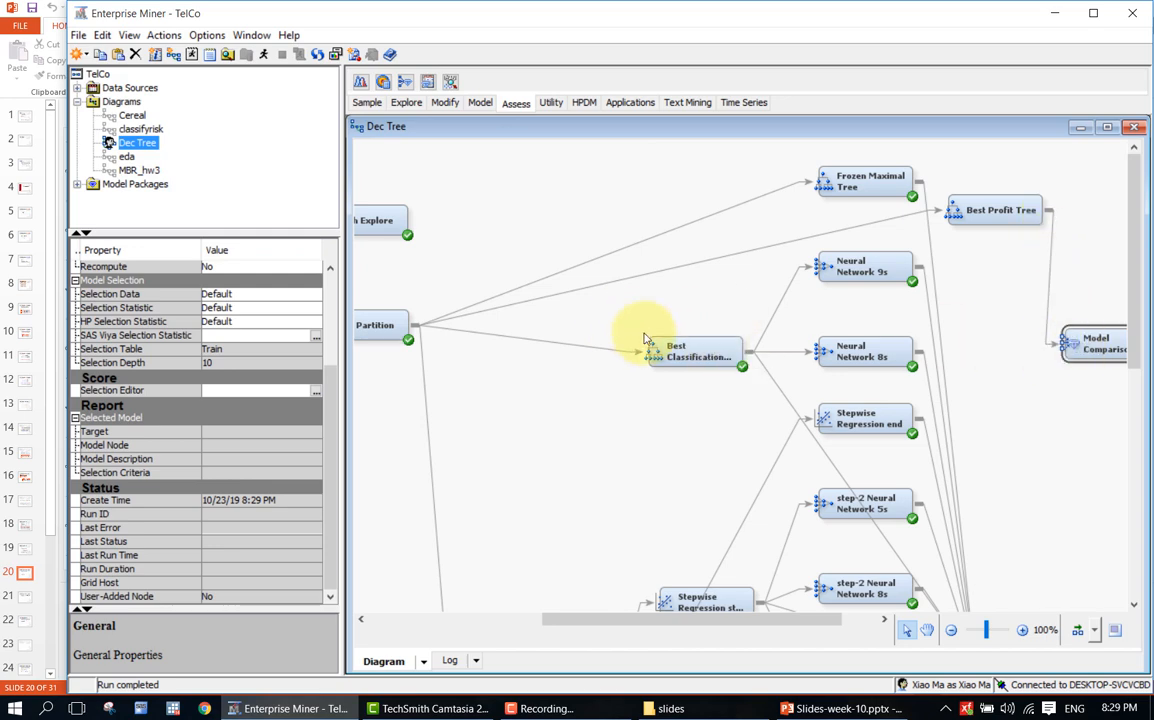
{"action": "left_click_drag", "start_coordinate": [752, 349], "coordinate": [1092, 345]}
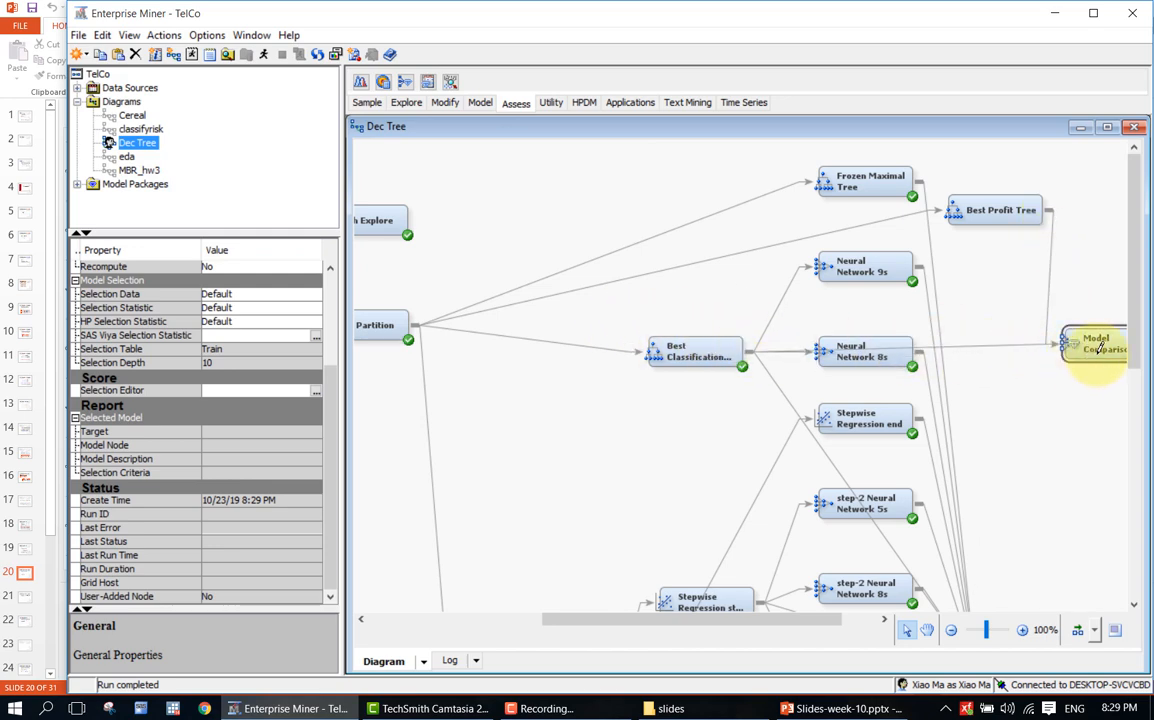
Step: Rename the new Model Comparison node as Profit compare
{"action": "right_click", "coordinate": [1092, 348]}
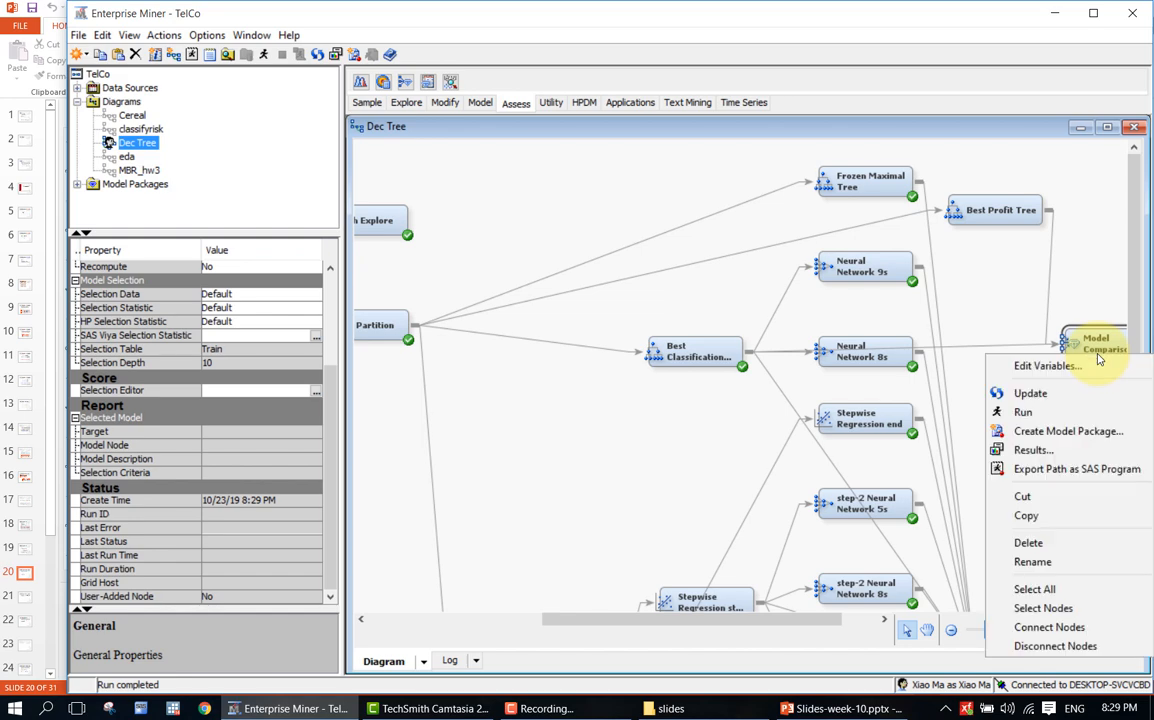
{"action": "left_click", "coordinate": [1051, 563]}
{"action": "type", "text": "P"}
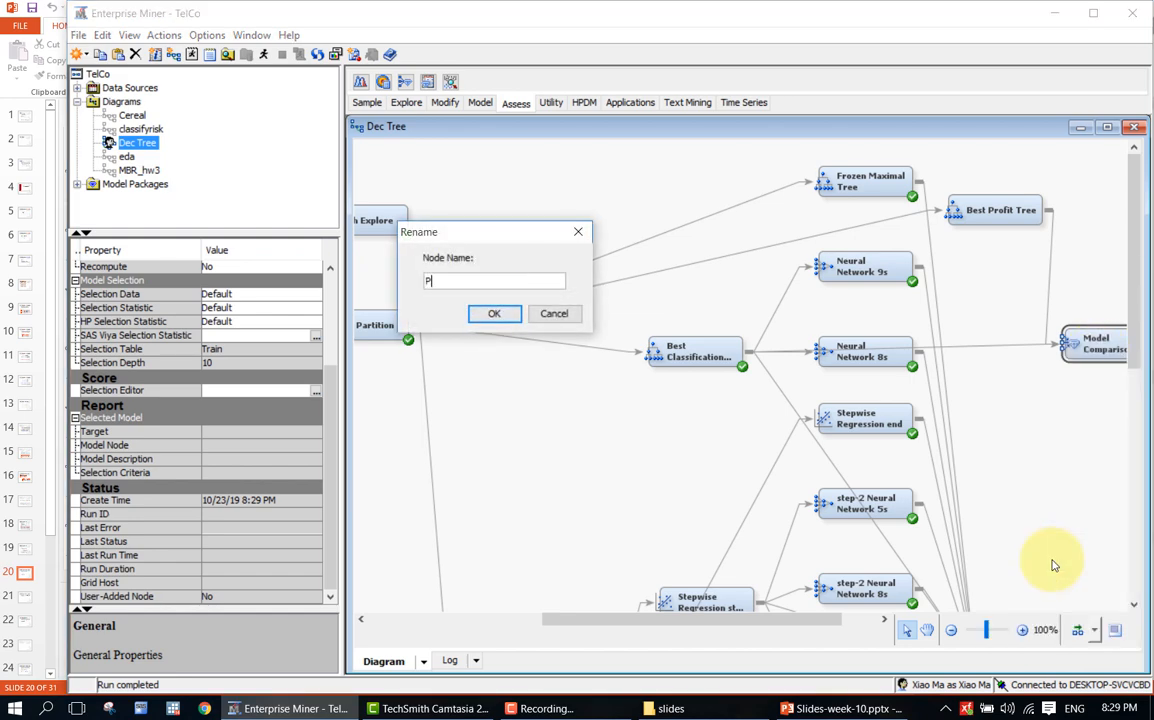
{"action": "type", "text": "rofit comparison"}
{"action": "key", "text": "Return"}
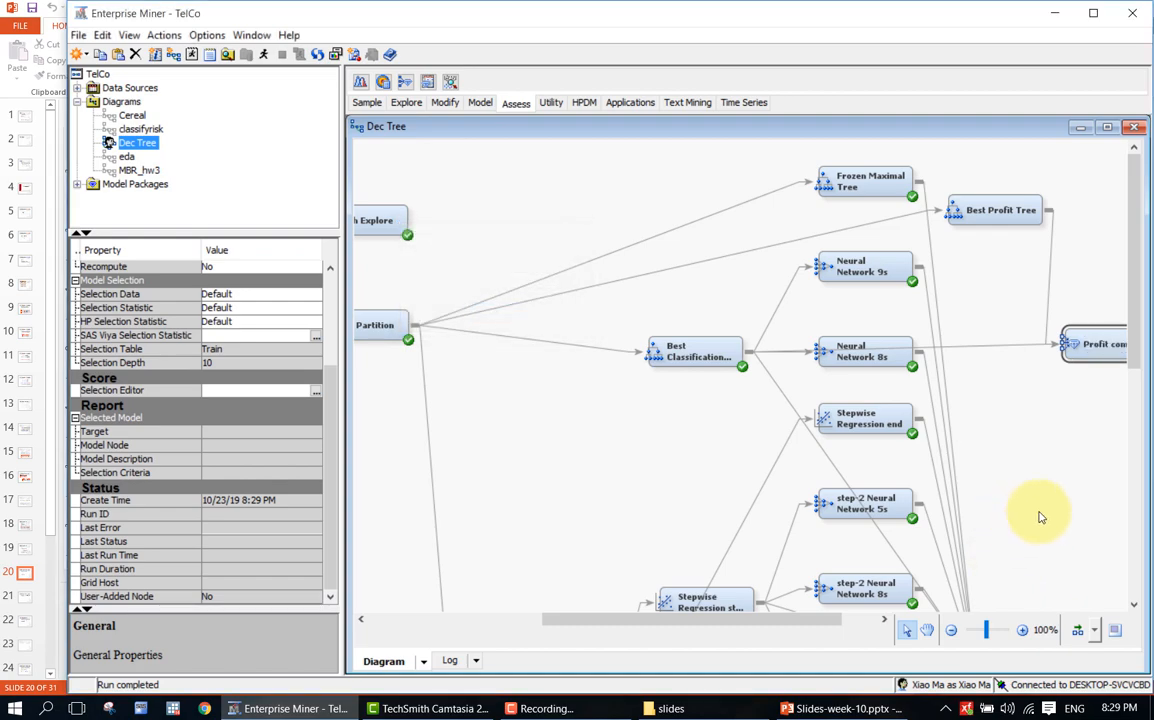
Step: Set the Profit compare node's selection statistic to Average Profit/Loss
{"action": "scroll", "coordinate": [1045, 540], "scroll_direction": "down", "scroll_amount": 5}
{"action": "scroll", "coordinate": [1040, 517], "scroll_direction": "up", "scroll_amount": 3}
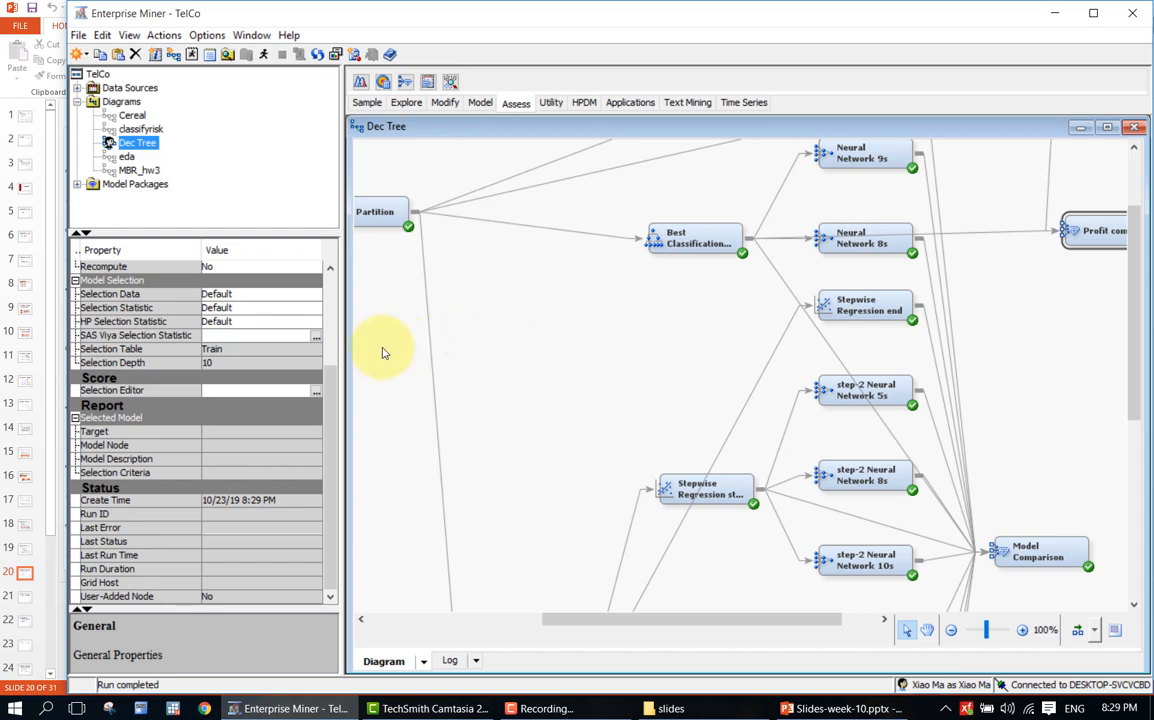
{"action": "left_click_drag", "start_coordinate": [332, 378], "coordinate": [337, 338]}
{"action": "left_click", "coordinate": [285, 356]}
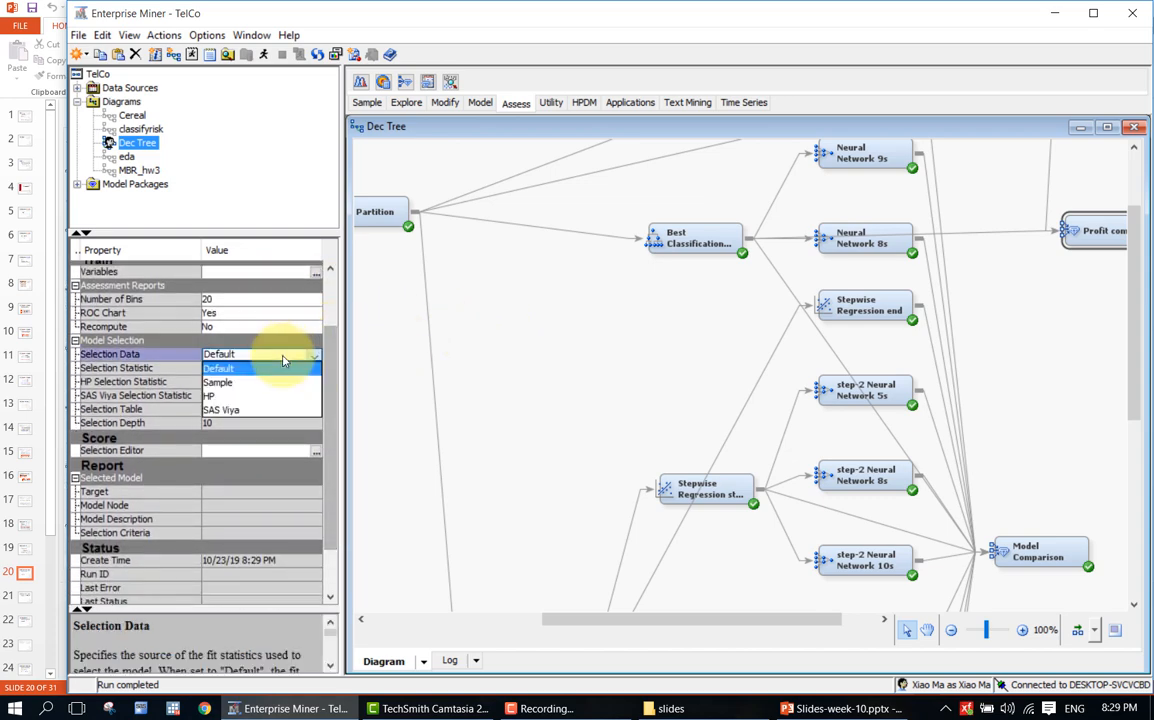
{"action": "left_click", "coordinate": [283, 358]}
{"action": "left_click", "coordinate": [283, 358]}
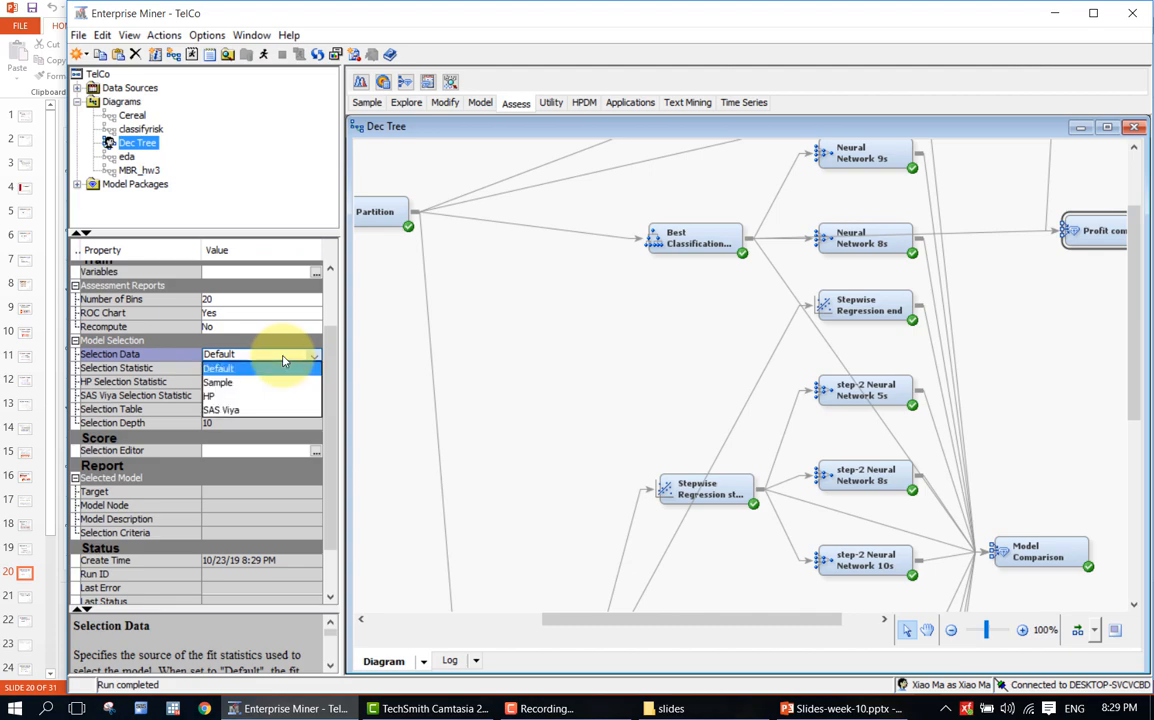
{"action": "left_click", "coordinate": [283, 360]}
{"action": "left_click", "coordinate": [276, 370]}
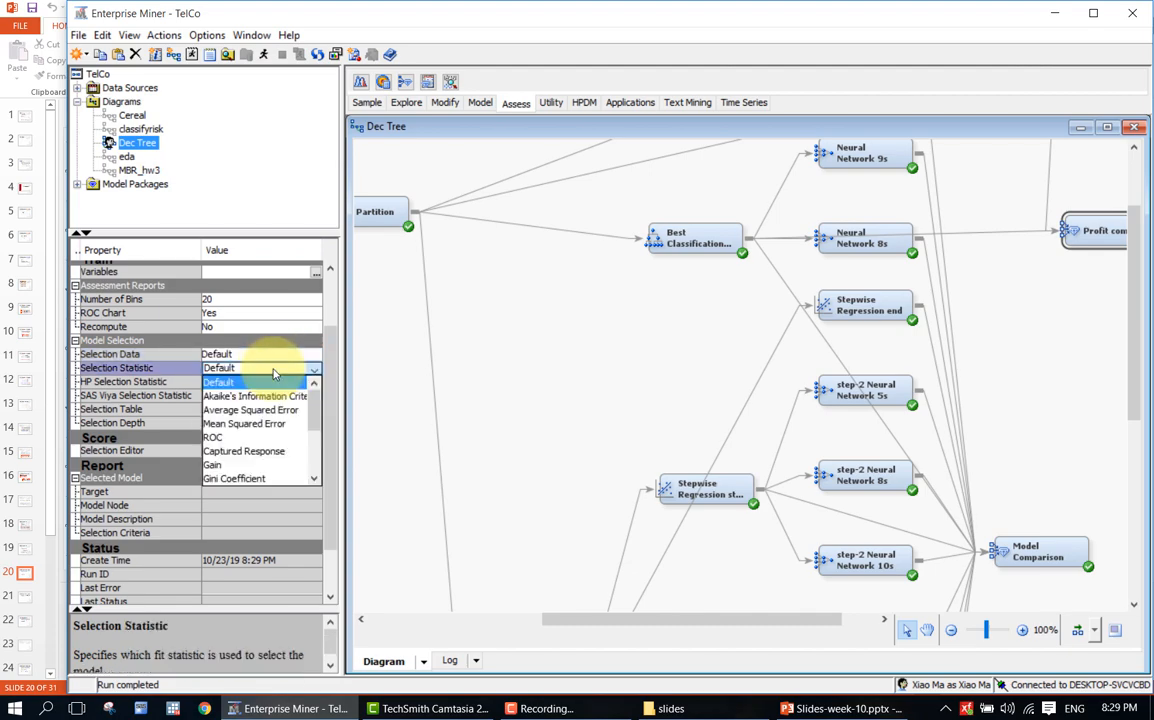
{"action": "scroll", "coordinate": [280, 424], "scroll_direction": "down", "scroll_amount": 3}
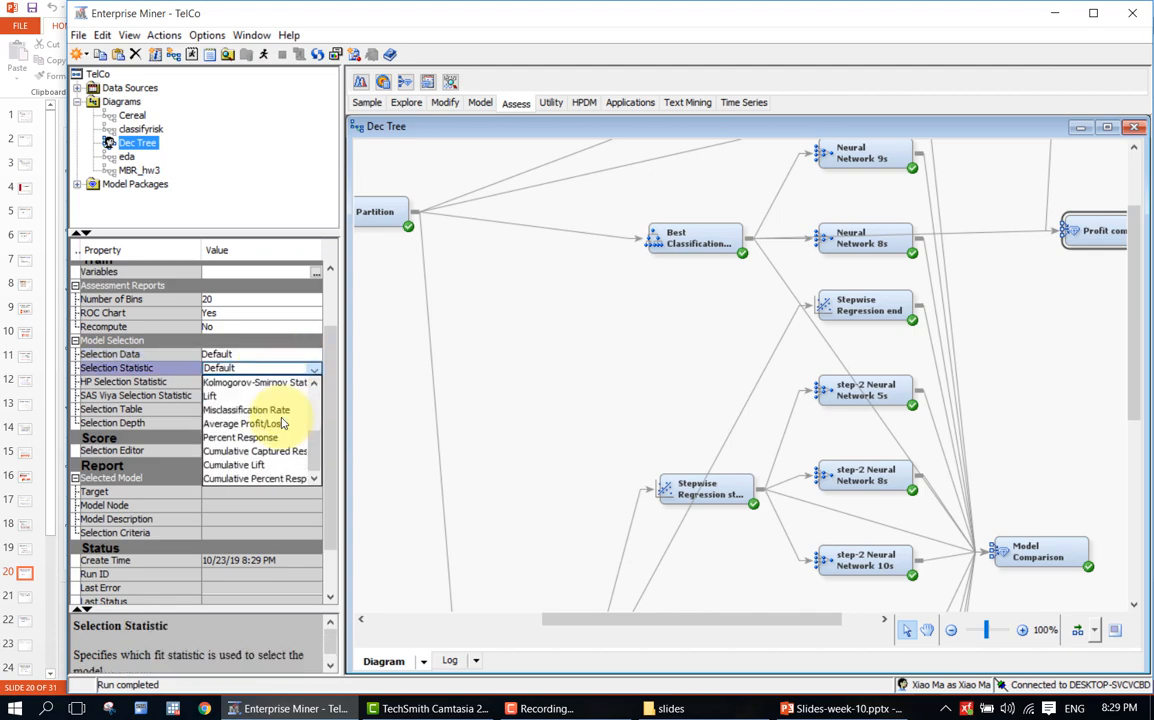
{"action": "left_click", "coordinate": [282, 423]}
{"action": "left_click", "coordinate": [287, 370]}
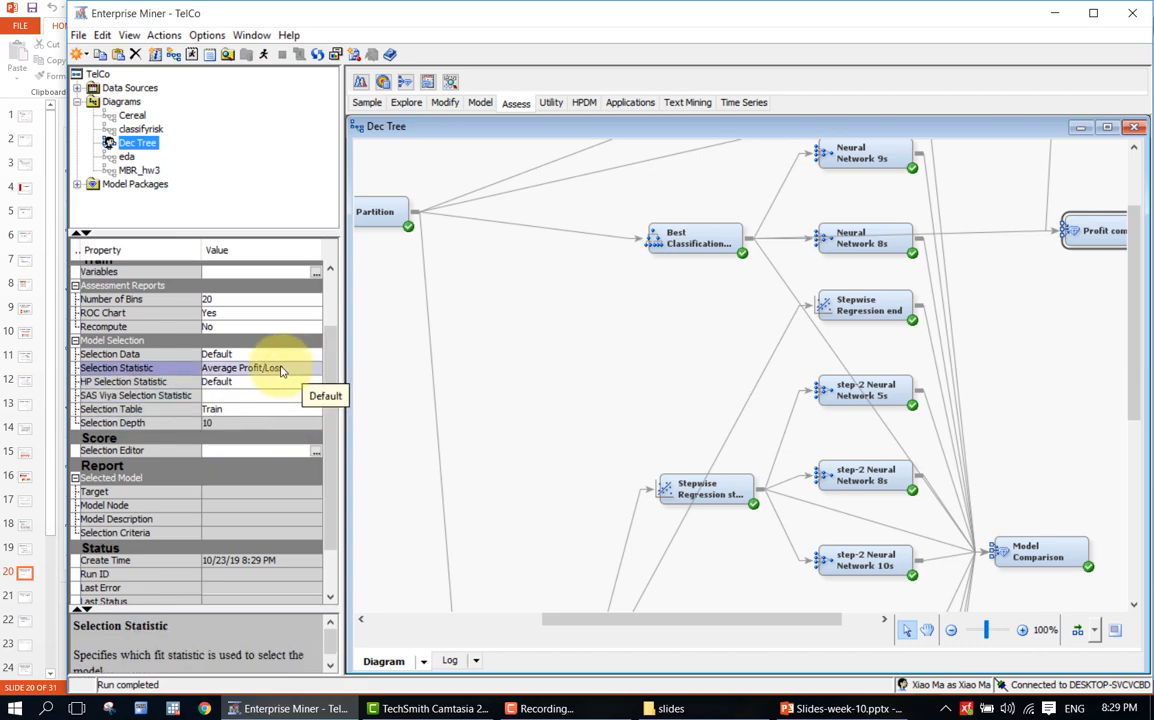
{"action": "left_click", "coordinate": [283, 370]}
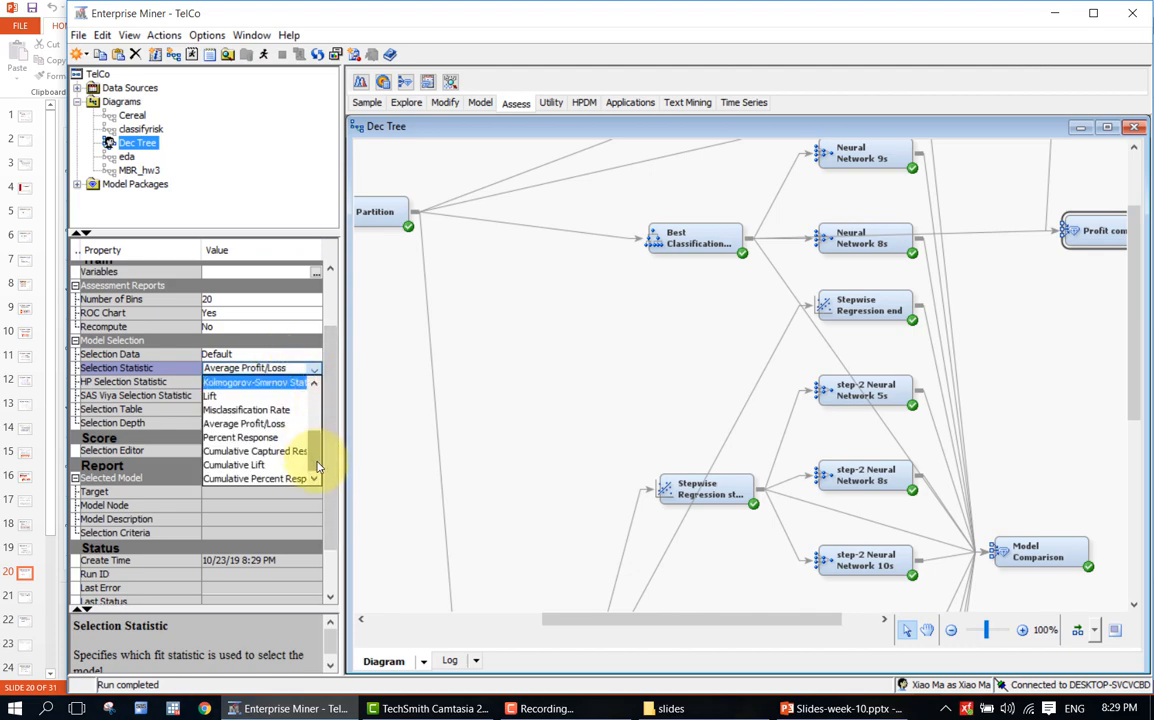
{"action": "mouse_move", "coordinate": [311, 453]}
{"action": "left_mouse_down"}
{"action": "mouse_move", "coordinate": [314, 404]}
{"action": "mouse_move", "coordinate": [311, 442]}
{"action": "left_mouse_up"}
{"action": "left_click", "coordinate": [291, 443]}
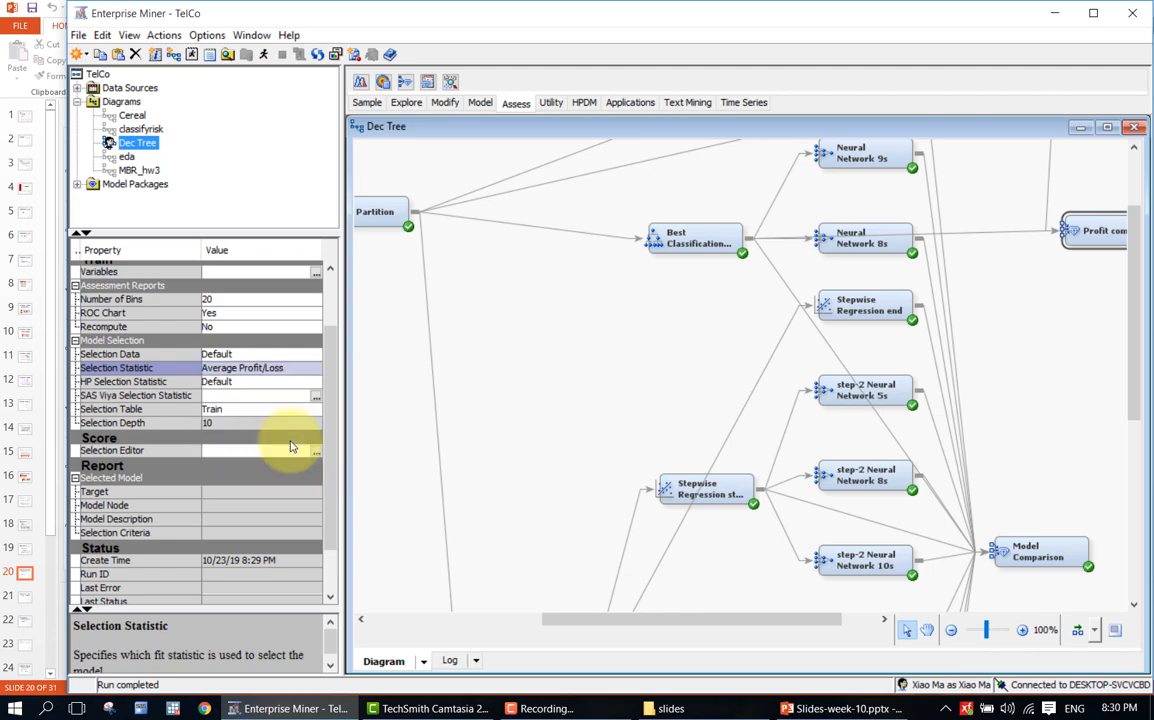
Step: Set the Profit compare node's selection table to Validation, leaving the HP selection statistic at Default
{"action": "left_click", "coordinate": [258, 383]}
{"action": "left_click", "coordinate": [258, 386]}
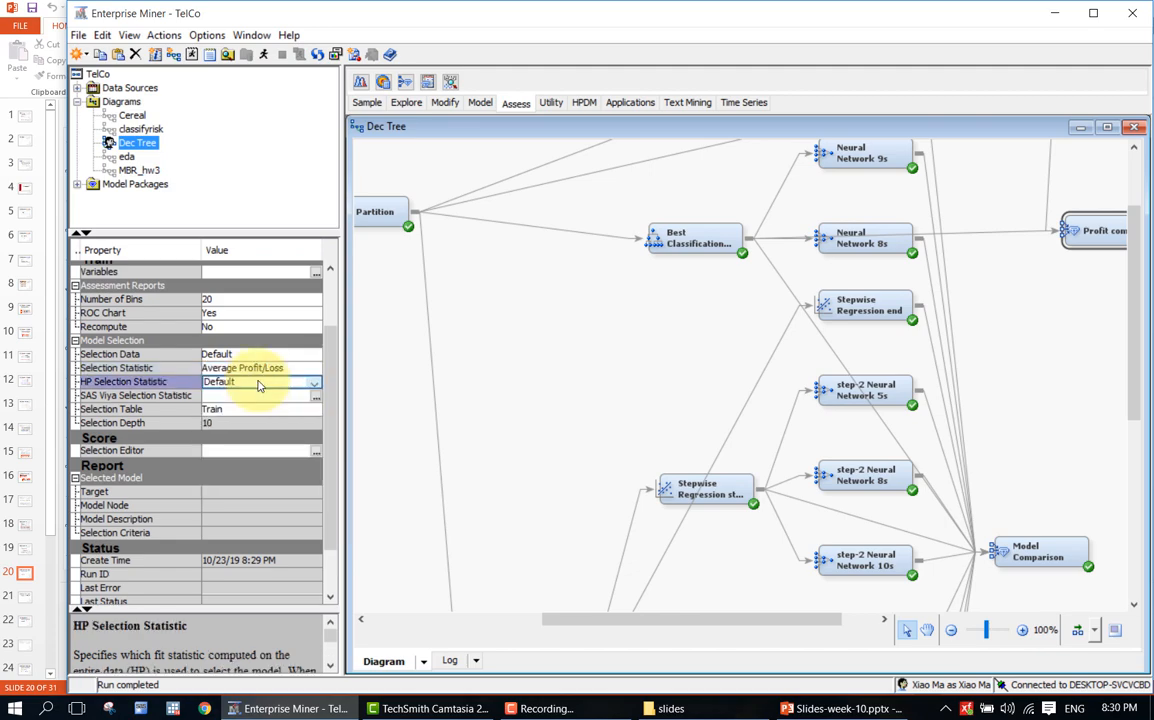
{"action": "left_click", "coordinate": [258, 410]}
{"action": "left_click", "coordinate": [251, 441]}
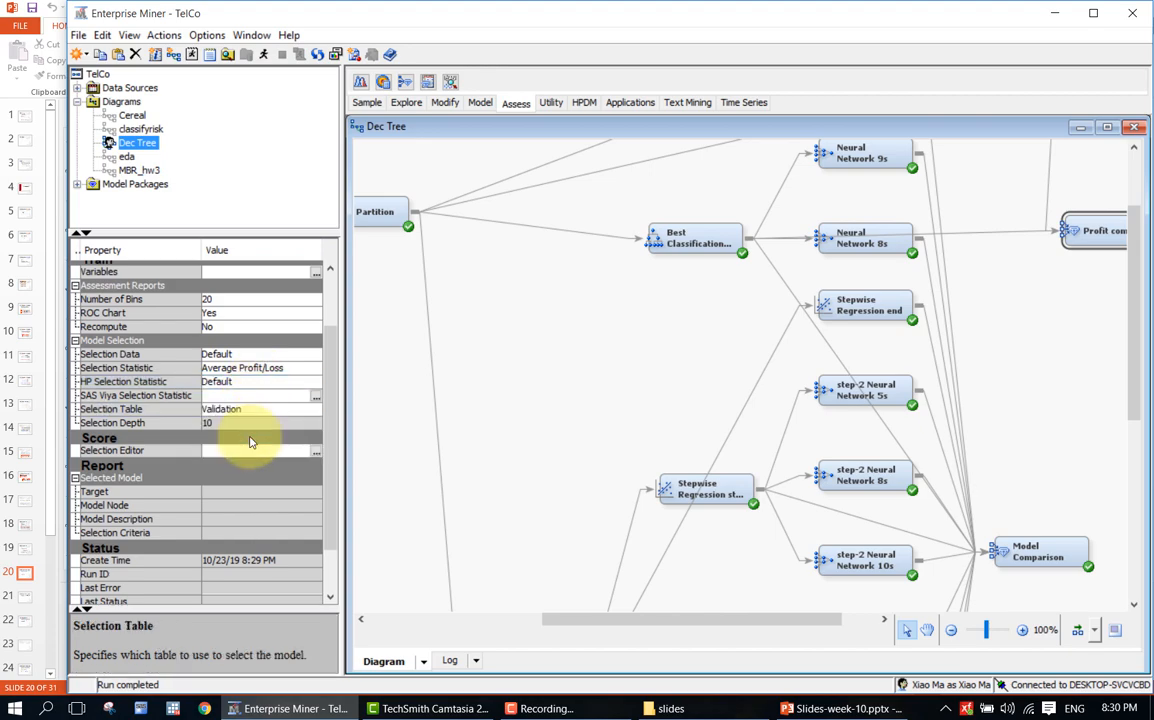
{"action": "scroll", "coordinate": [336, 415], "scroll_direction": "down", "scroll_amount": 1}
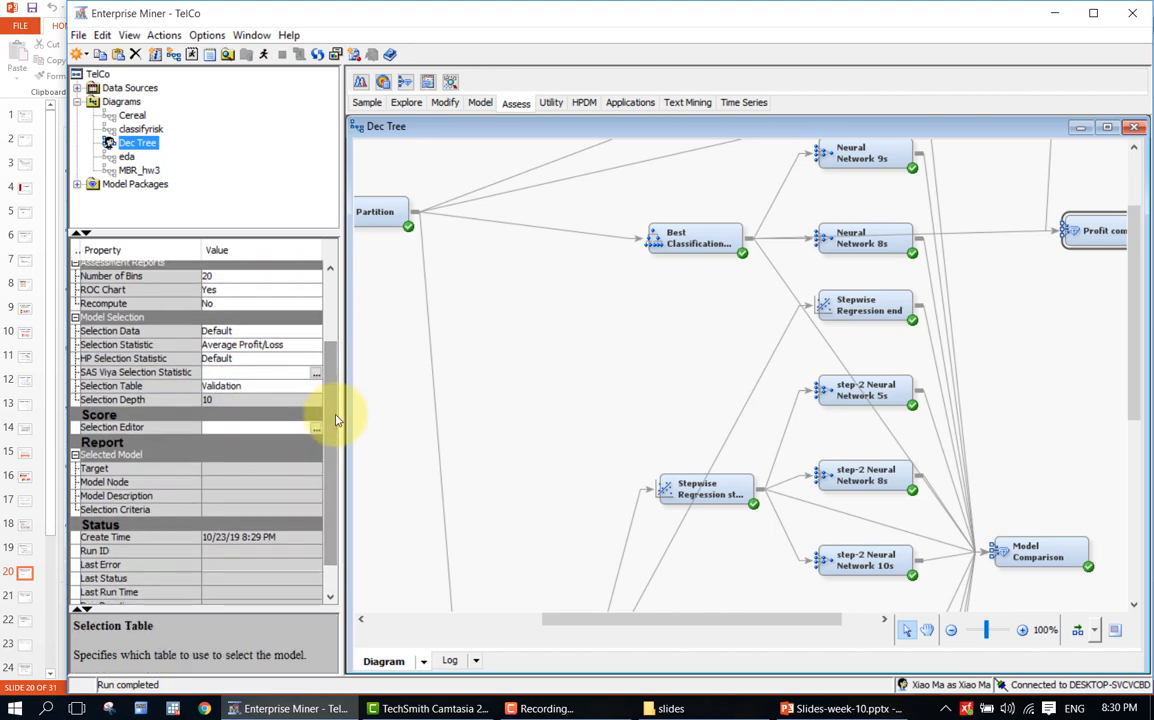
Step: Zoom the diagram out to 80% and inspect the original Model Comparison node's model selection properties
{"action": "left_click", "coordinate": [951, 630]}
{"action": "left_click", "coordinate": [951, 630]}
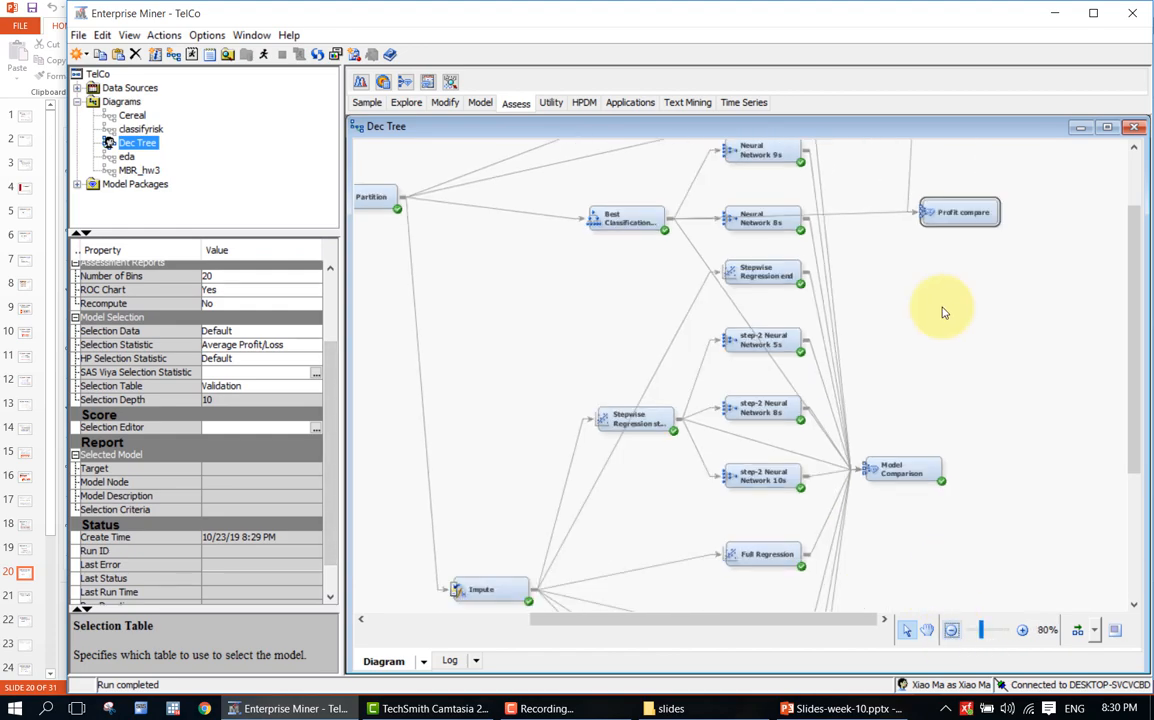
{"action": "scroll", "coordinate": [940, 305], "scroll_direction": "up", "scroll_amount": 3}
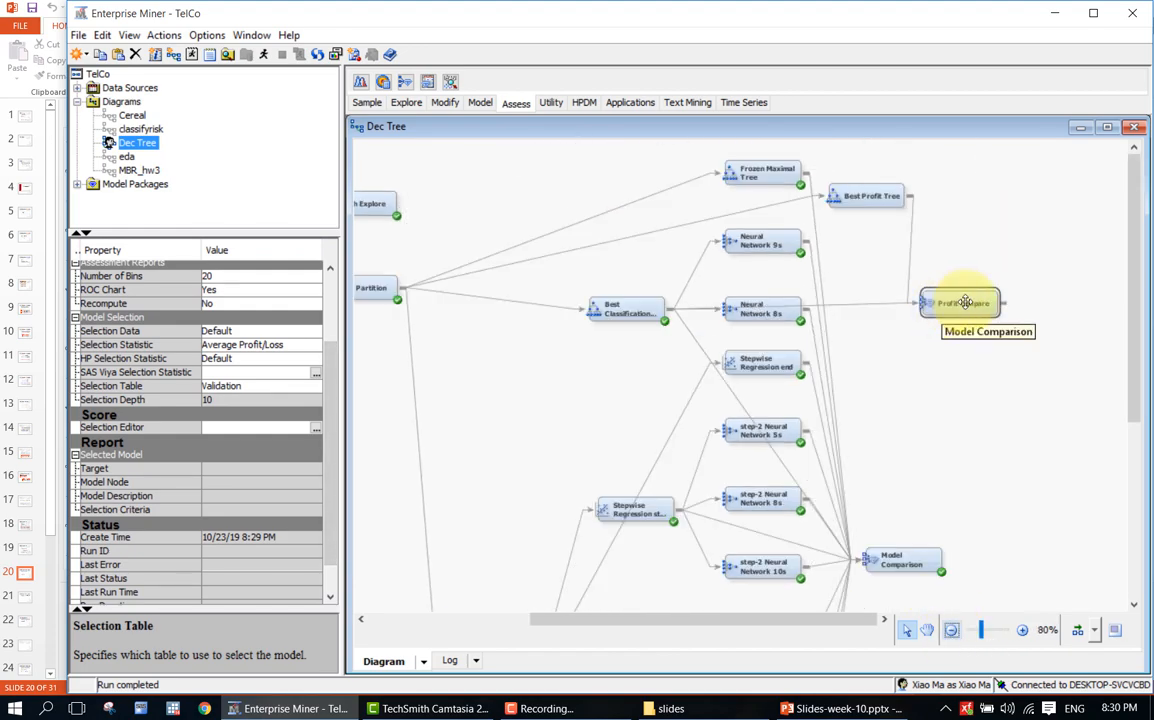
{"action": "left_click", "coordinate": [900, 555]}
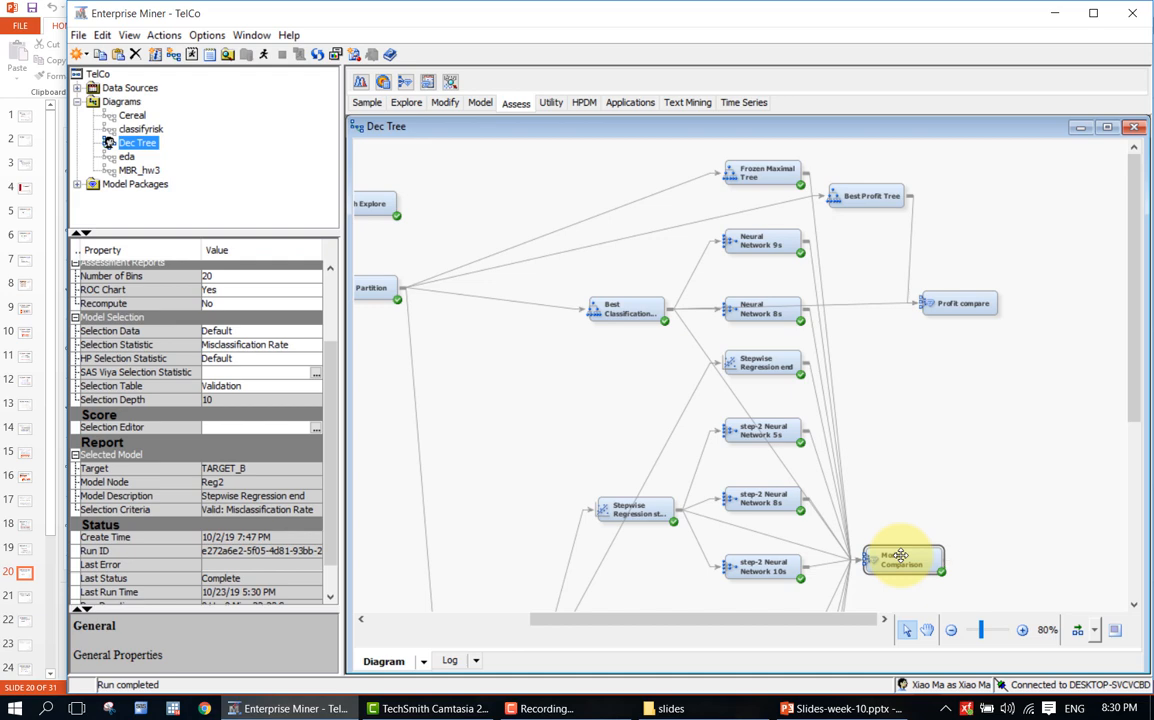
Step: Try to run the original Model Comparison path with the whole process flow in view
{"action": "right_click", "coordinate": [900, 555]}
{"action": "left_click", "coordinate": [930, 479]}
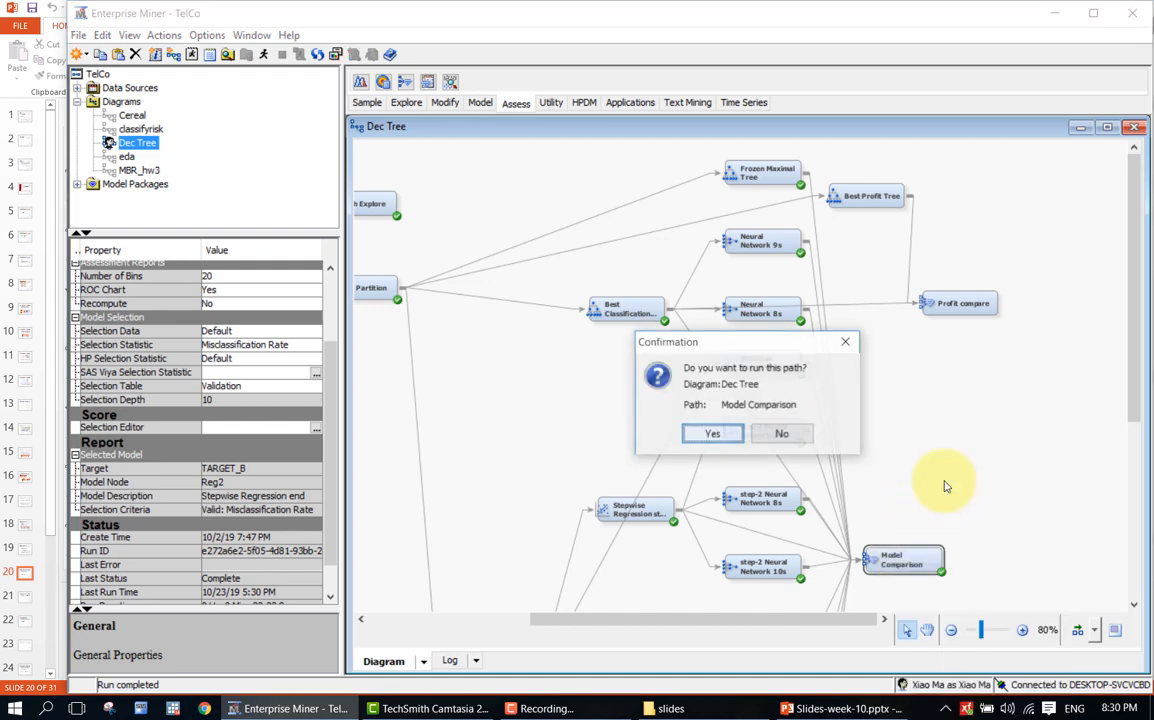
{"action": "left_click", "coordinate": [712, 437]}
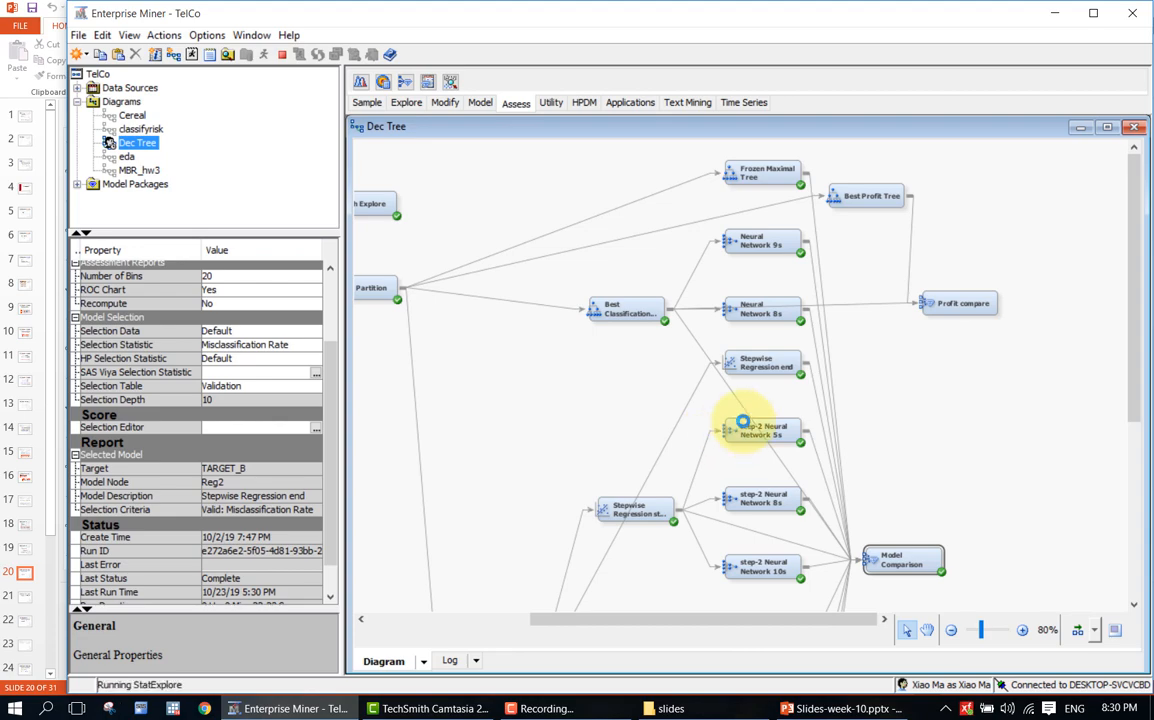
{"action": "left_click", "coordinate": [951, 631]}
{"action": "left_click", "coordinate": [951, 631]}
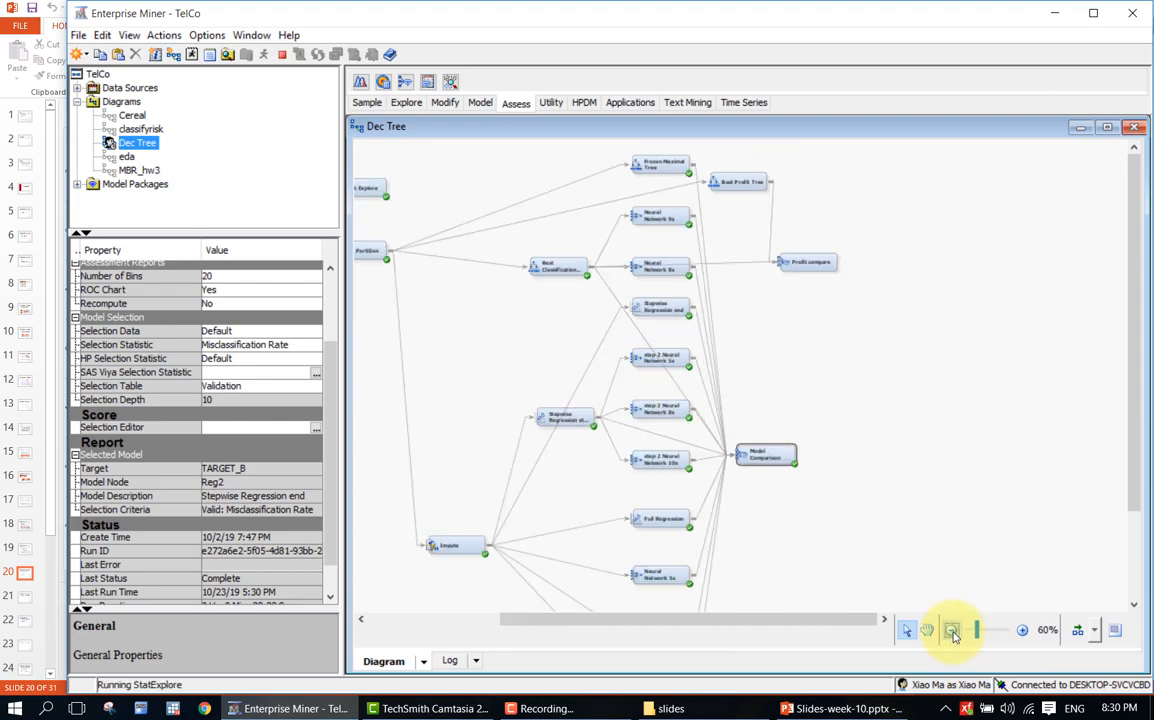
{"action": "mouse_move", "coordinate": [850, 621]}
{"action": "left_mouse_down"}
{"action": "mouse_move", "coordinate": [713, 612]}
{"action": "mouse_move", "coordinate": [862, 612]}
{"action": "left_mouse_up"}
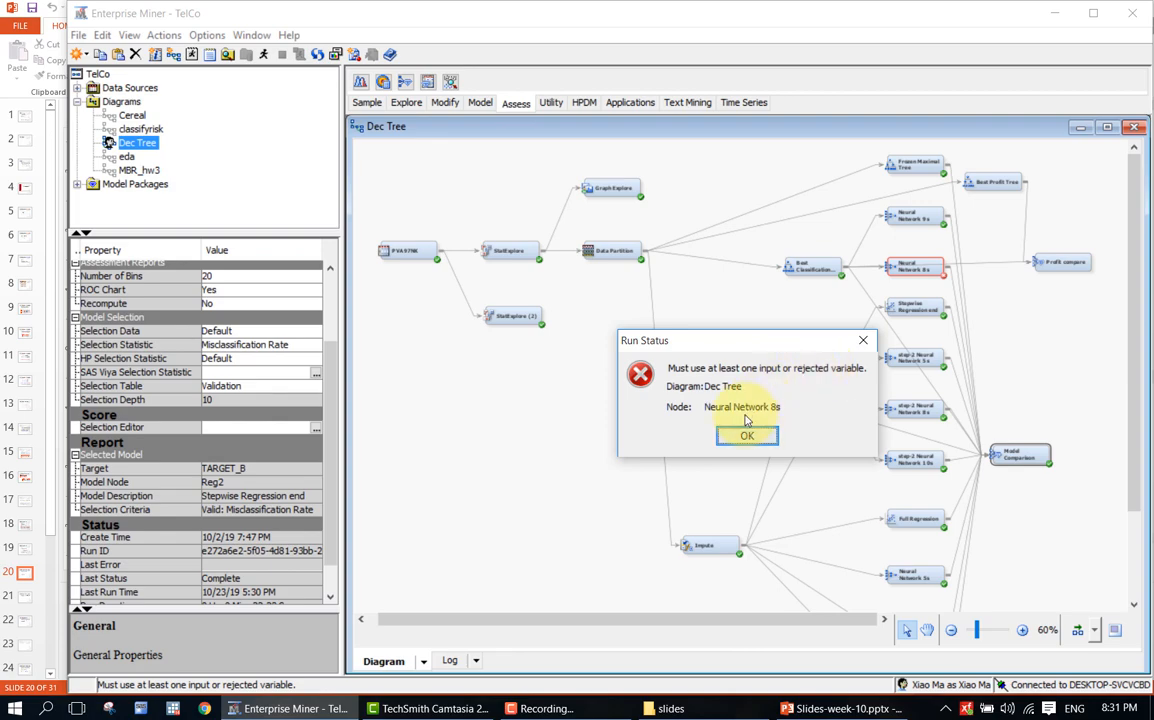
{"action": "left_click_drag", "start_coordinate": [742, 341], "coordinate": [601, 418]}
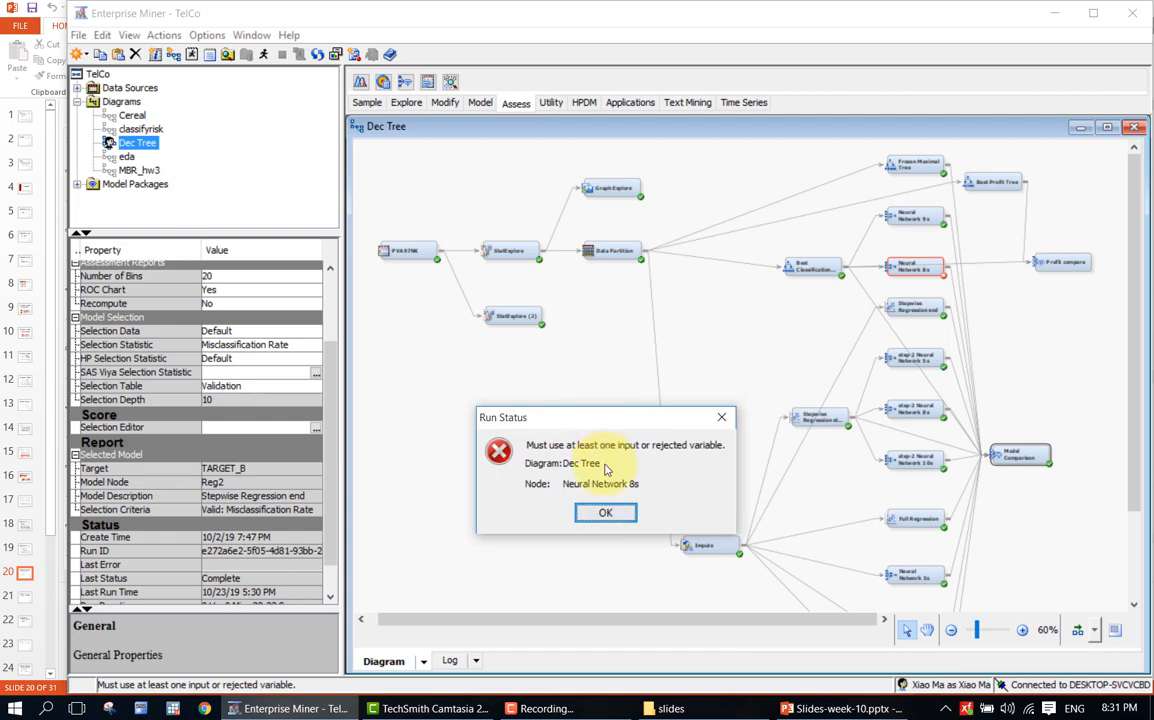
{"action": "left_click", "coordinate": [607, 514]}
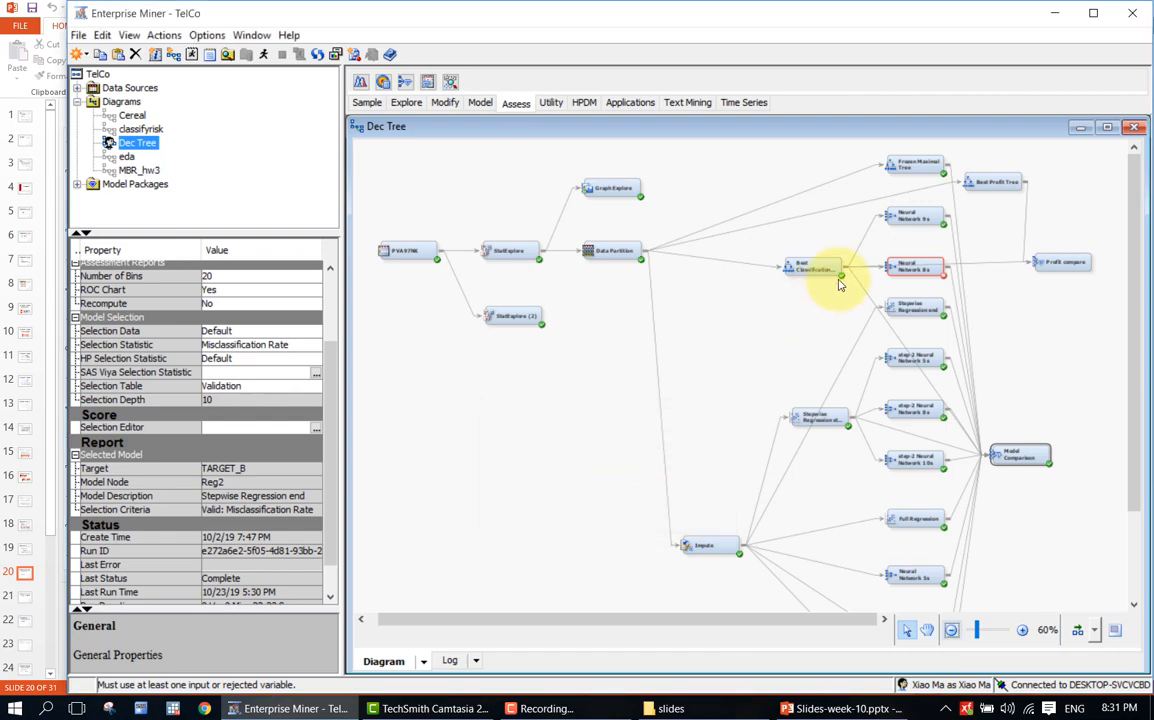
Step: Inspect the properties of the Neural Network 8s node and its link to Model Comparison
{"action": "left_click", "coordinate": [902, 269]}
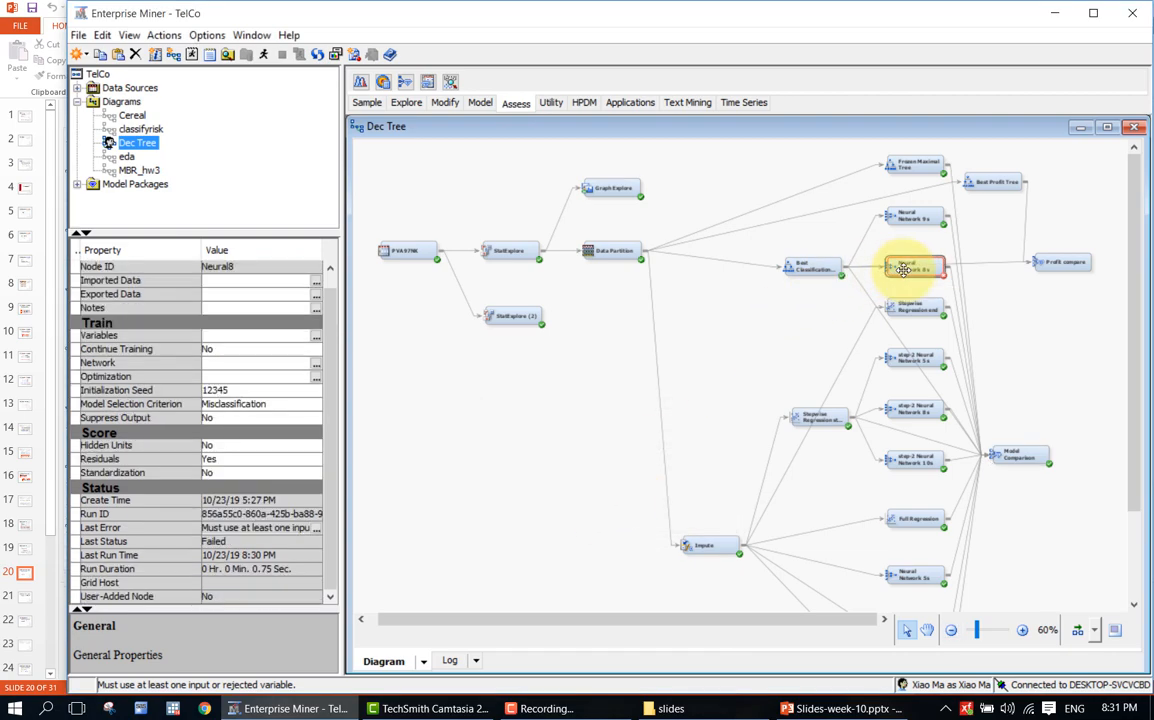
{"action": "left_click", "coordinate": [952, 287]}
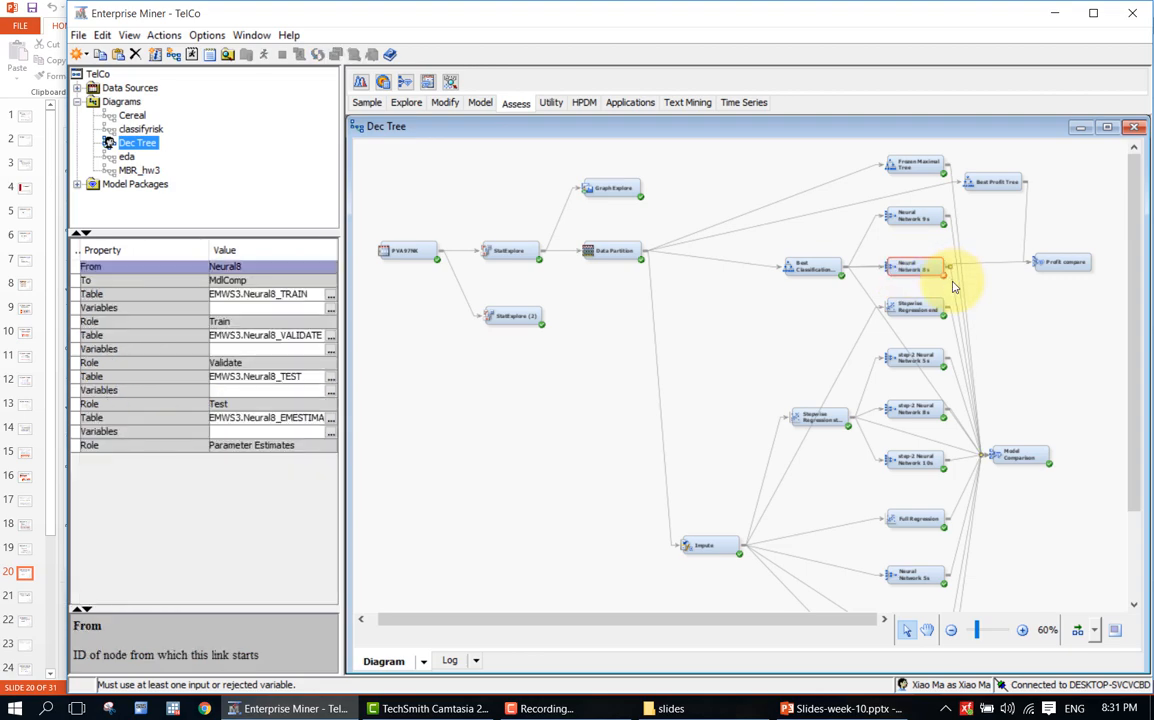
{"action": "left_click", "coordinate": [952, 287]}
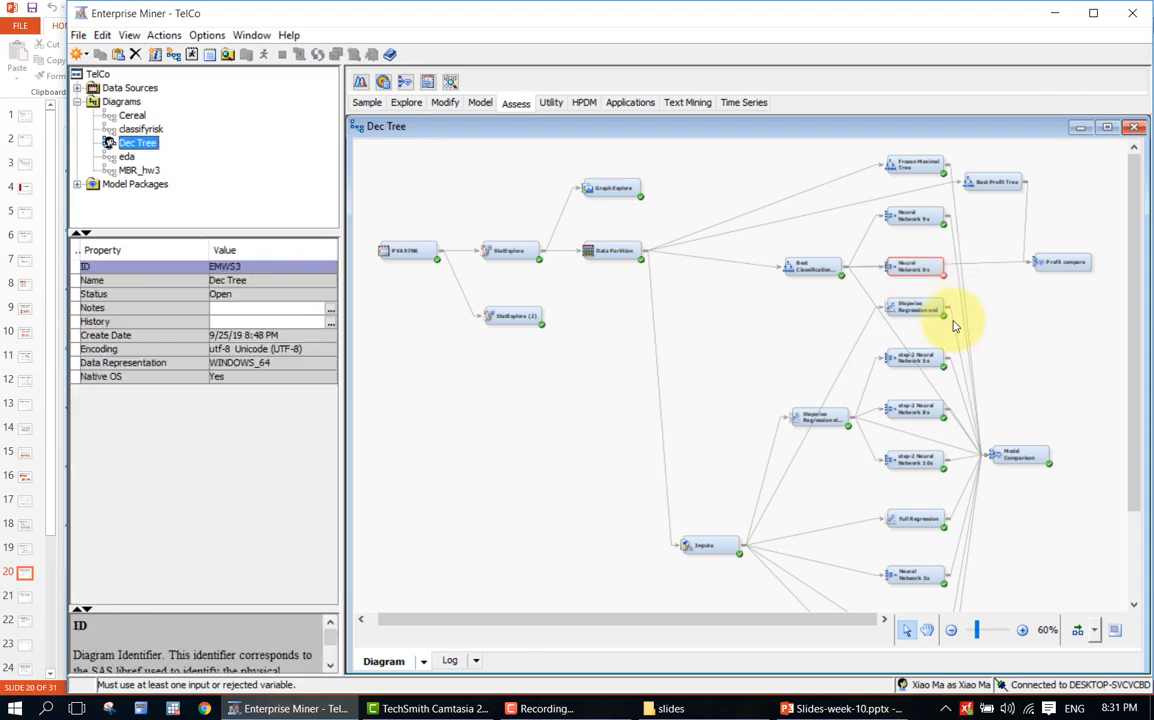
Step: Connect Best Profit Tree to the original Model Comparison node and update that node's path
{"action": "mouse_move", "coordinate": [1018, 183]}
{"action": "left_mouse_down"}
{"action": "mouse_move", "coordinate": [1030, 175]}
{"action": "mouse_move", "coordinate": [992, 258]}
{"action": "mouse_move", "coordinate": [961, 432]}
{"action": "mouse_move", "coordinate": [990, 453]}
{"action": "left_mouse_up"}
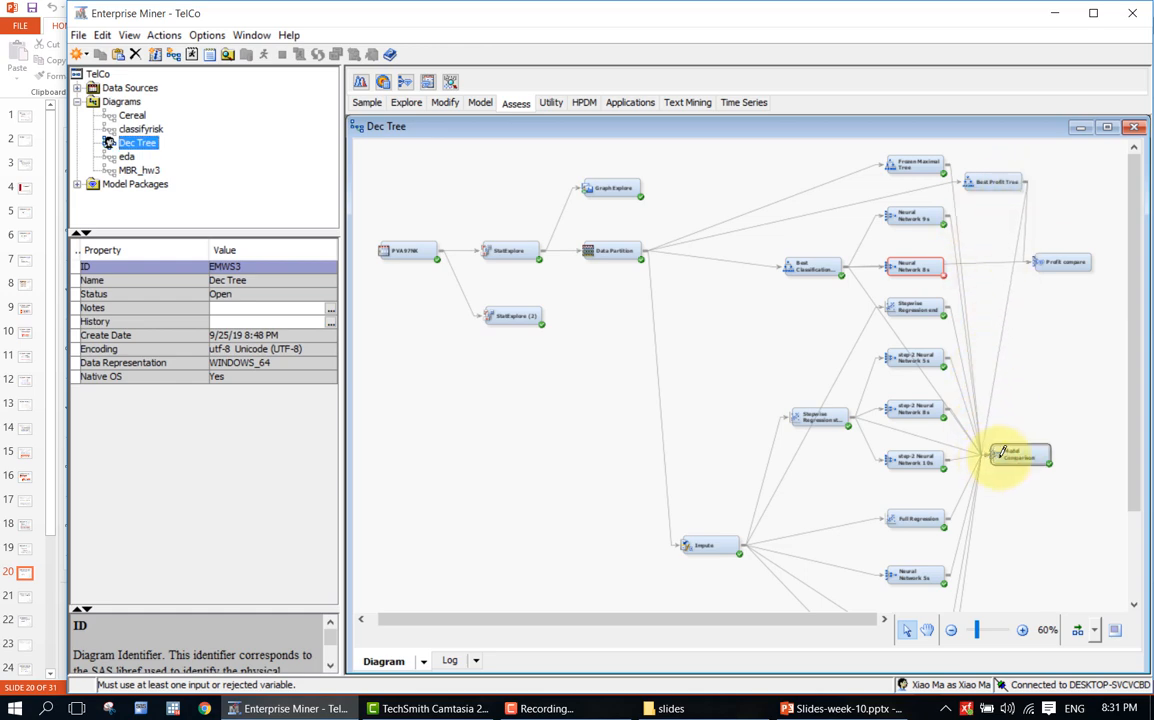
{"action": "left_click", "coordinate": [999, 454]}
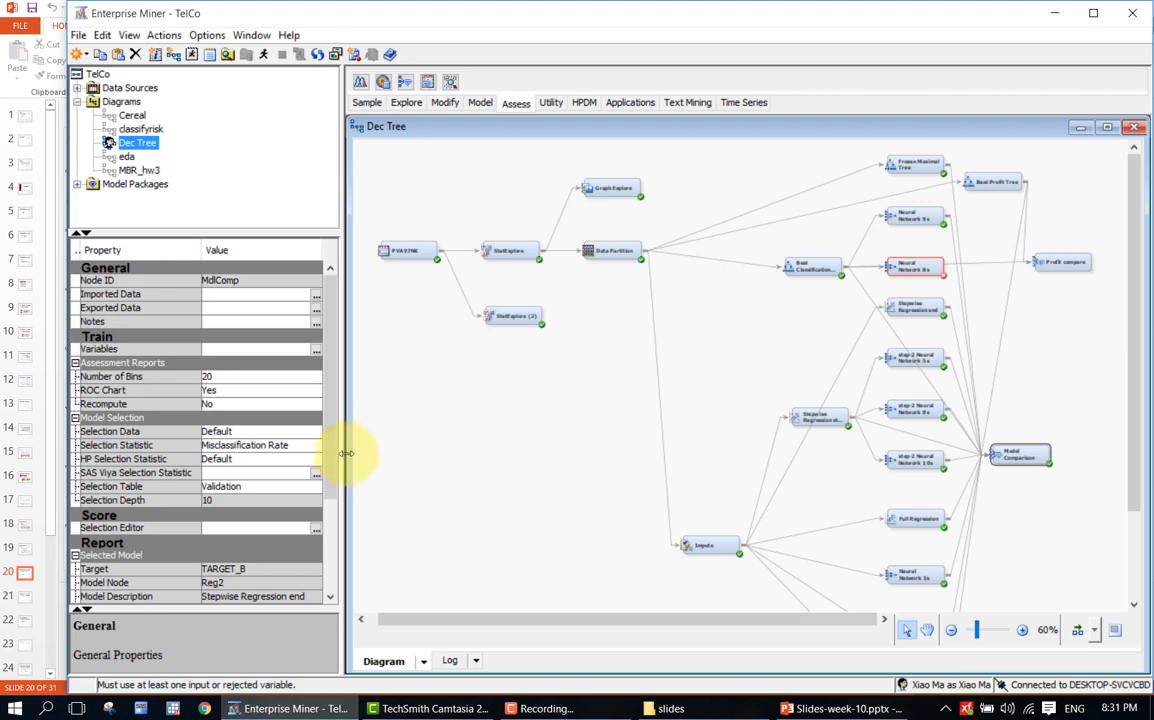
{"action": "right_click", "coordinate": [1031, 454]}
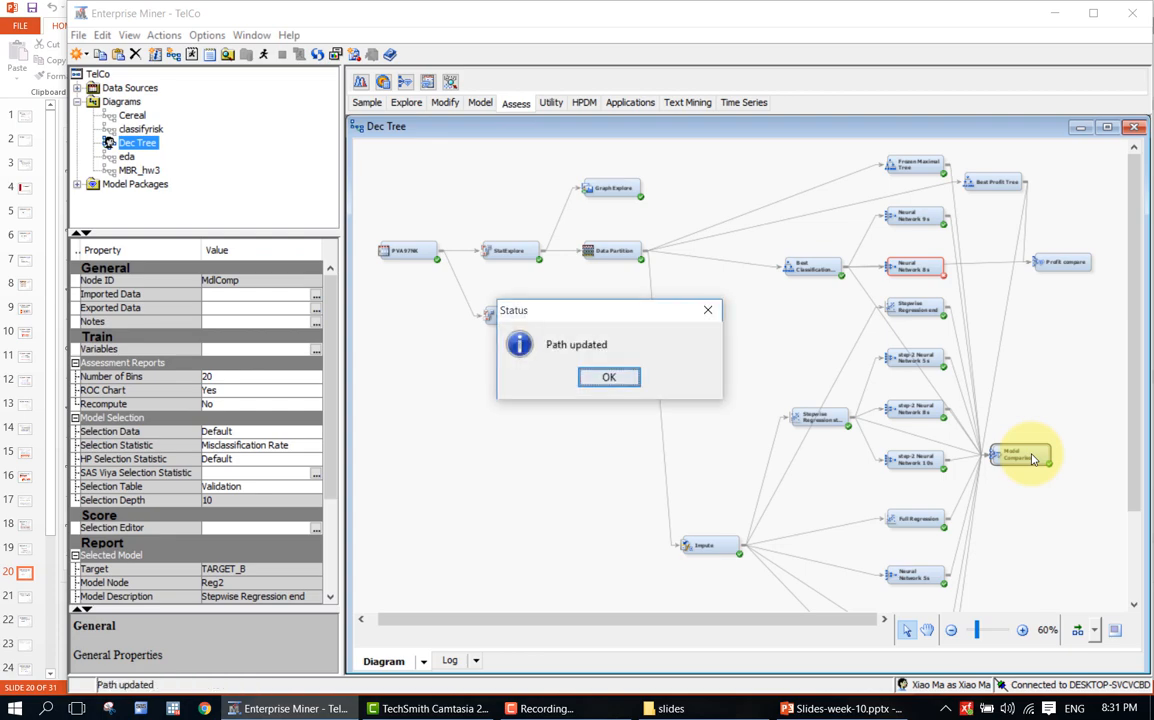
{"action": "left_click", "coordinate": [612, 377]}
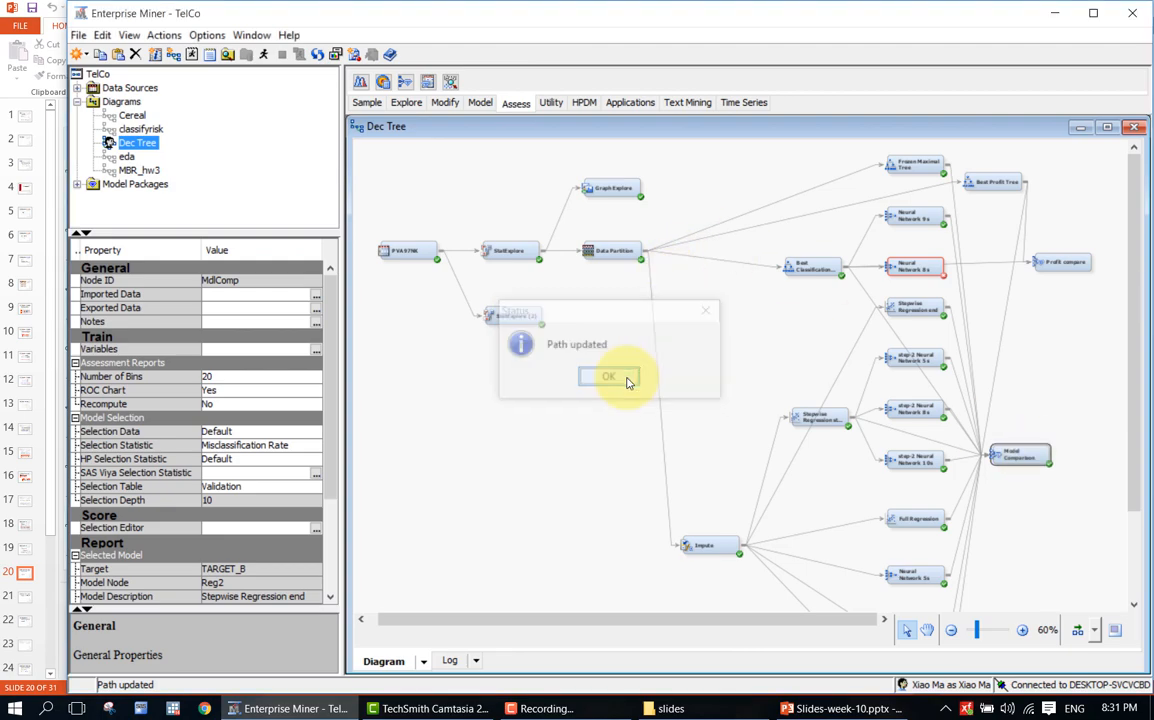
Step: Run the original Model Comparison path with Best Profit Tree attached, and check the Neural Network 9s node's properties
{"action": "right_click", "coordinate": [1035, 449]}
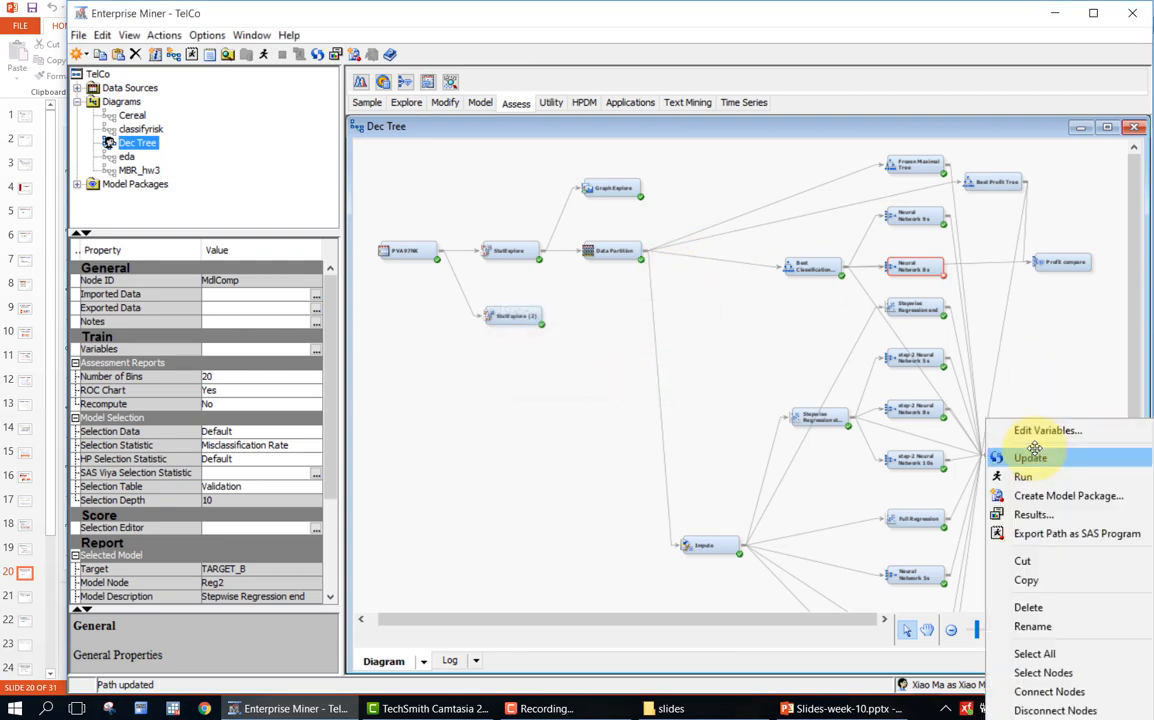
{"action": "left_click", "coordinate": [1045, 477]}
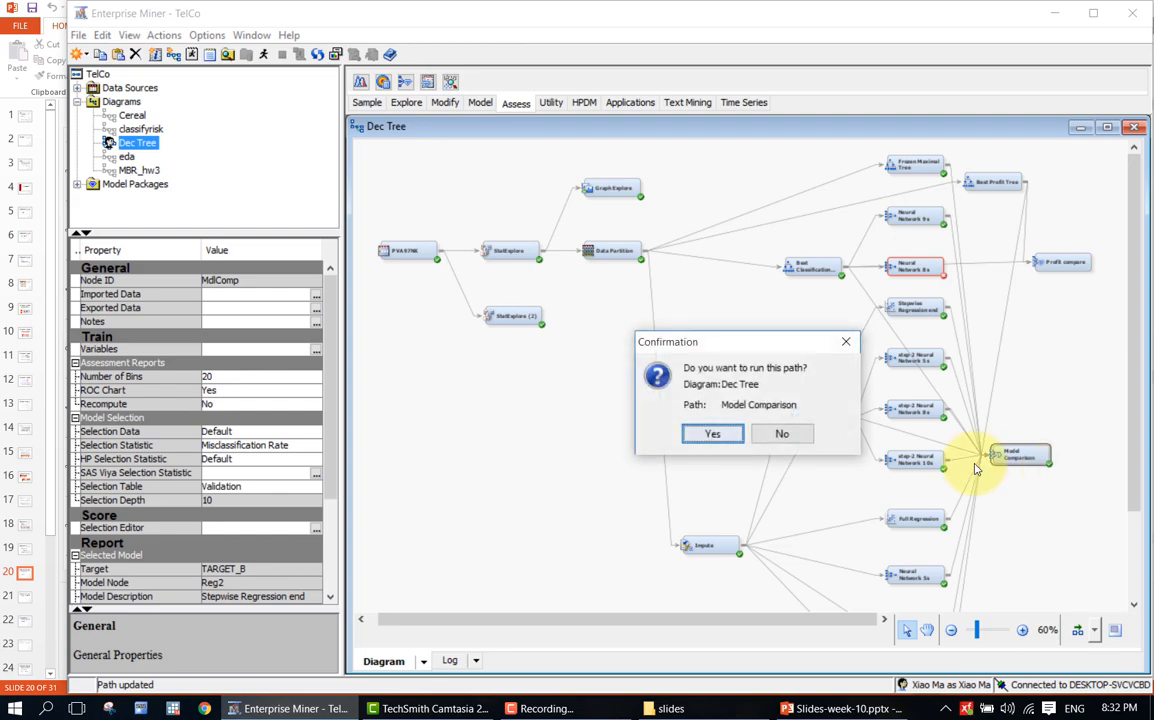
{"action": "left_click", "coordinate": [712, 434]}
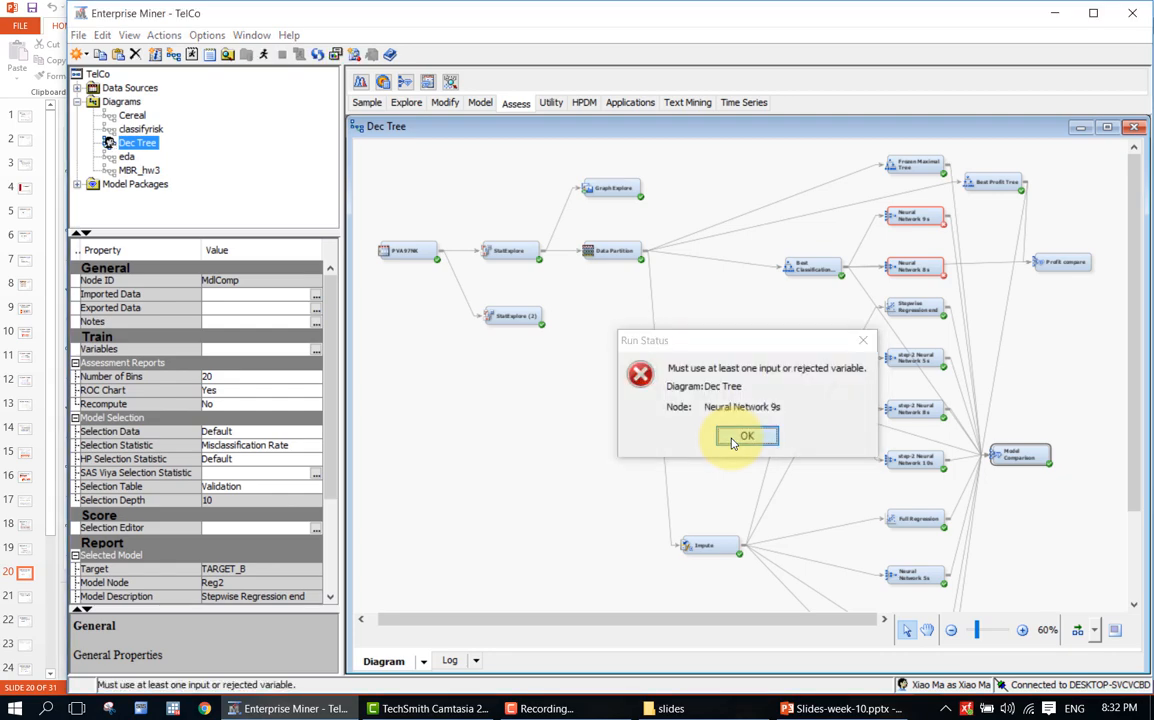
{"action": "left_click", "coordinate": [735, 440]}
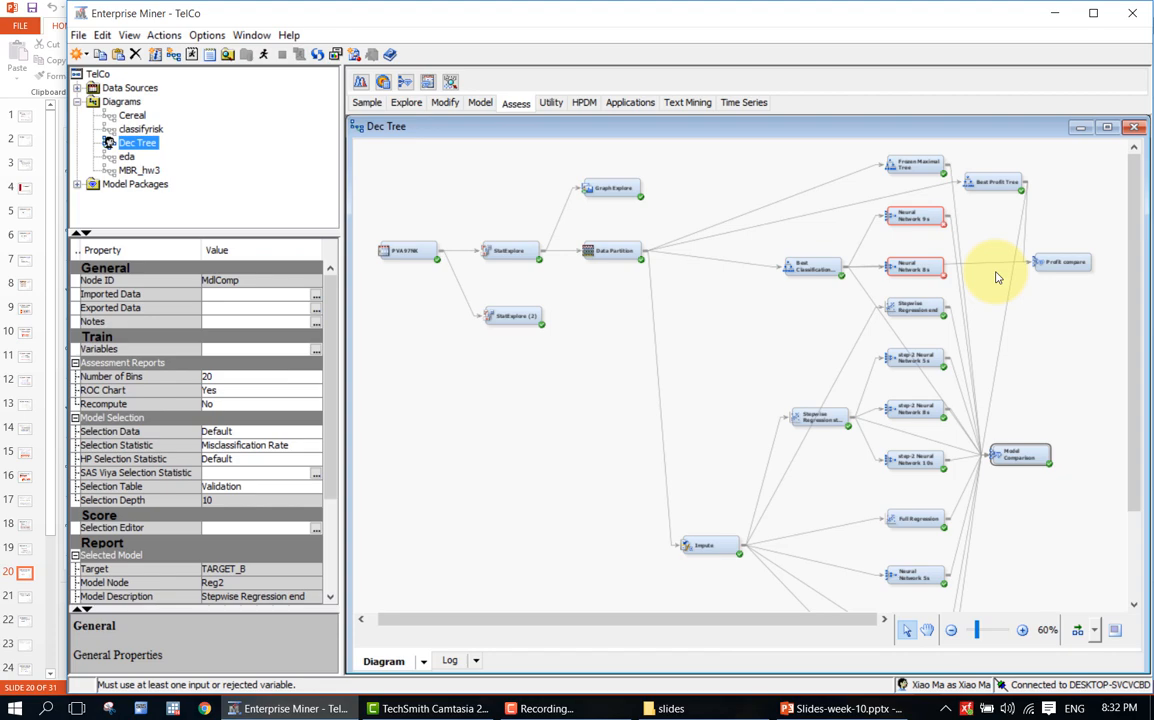
{"action": "left_click", "coordinate": [918, 215]}
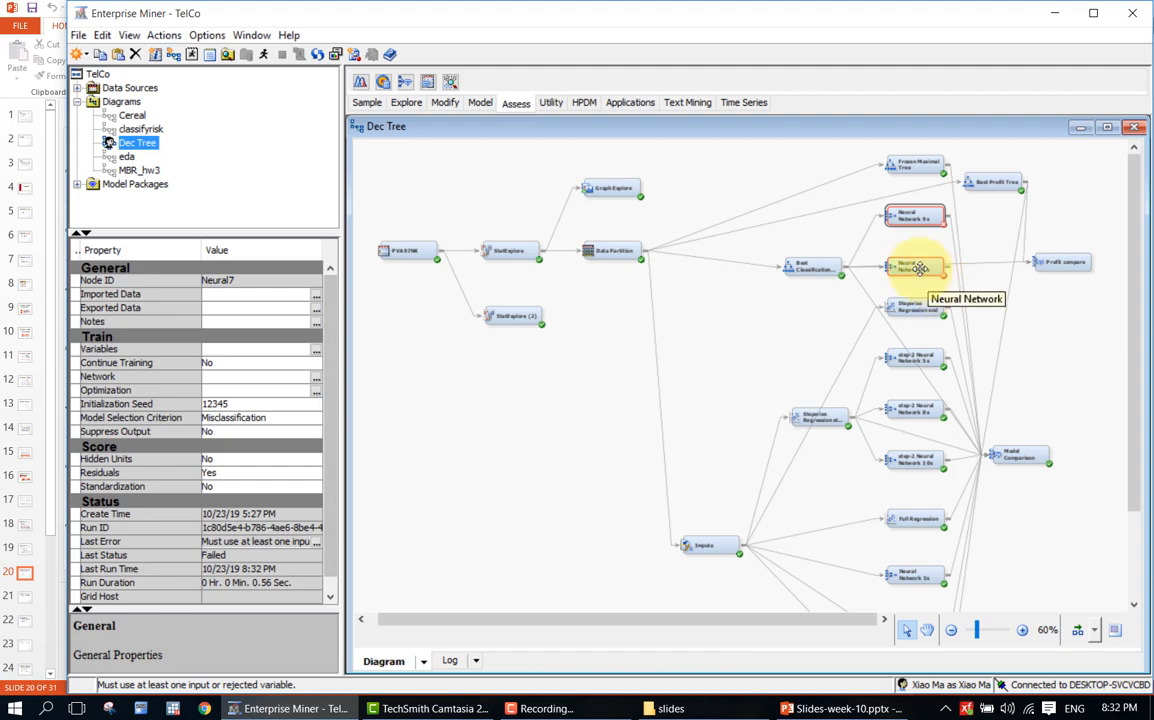
{"action": "left_click", "coordinate": [1031, 421]}
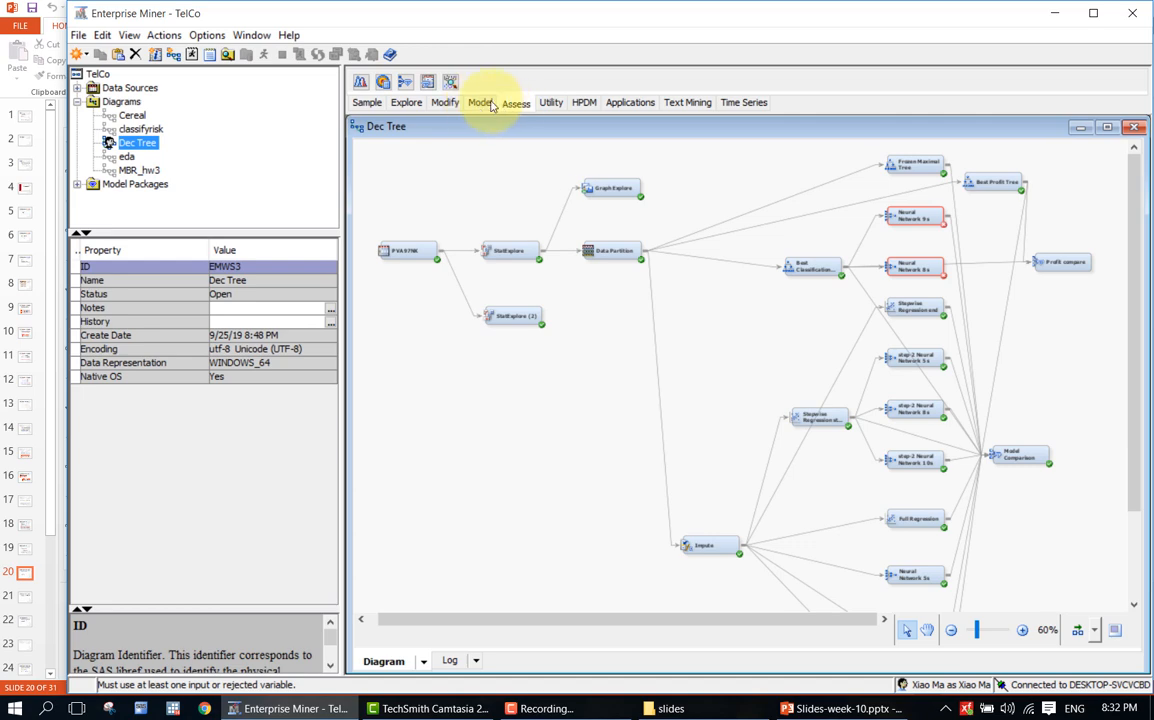
Step: Add a Model Comparison node below Profit compare, with selection statistic Misclassification Rate and selection table Validation
{"action": "left_click_drag", "start_coordinate": [407, 87], "coordinate": [1043, 309]}
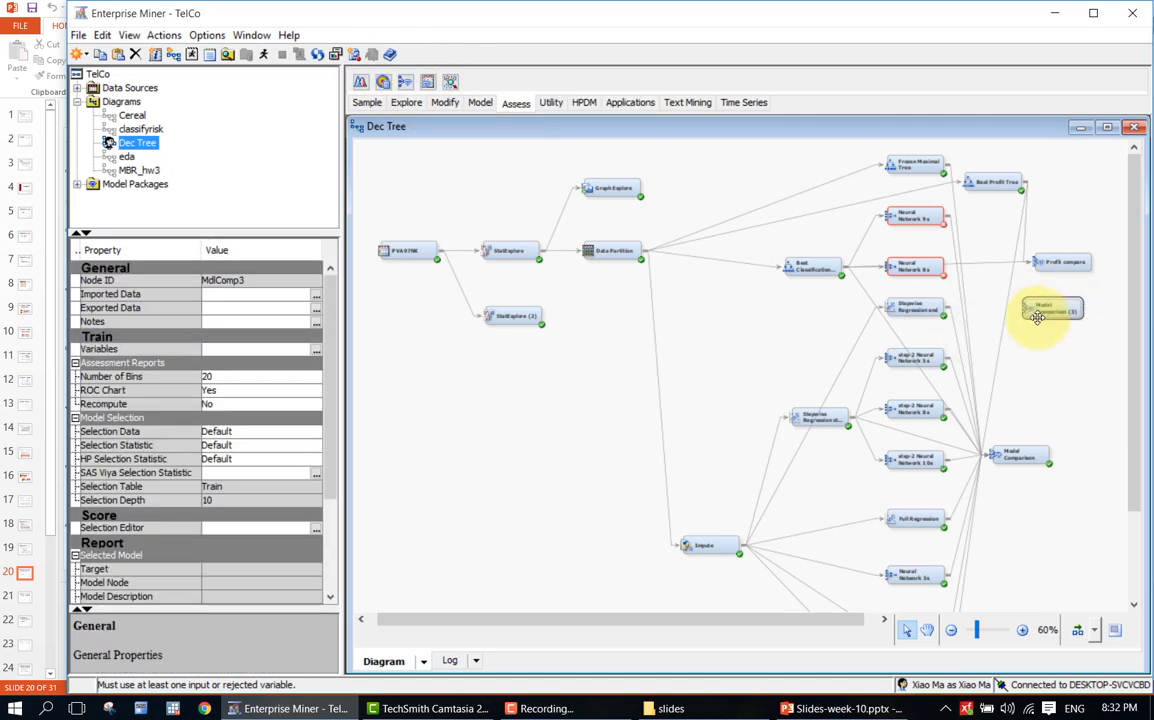
{"action": "left_click", "coordinate": [297, 436]}
{"action": "left_click", "coordinate": [297, 437]}
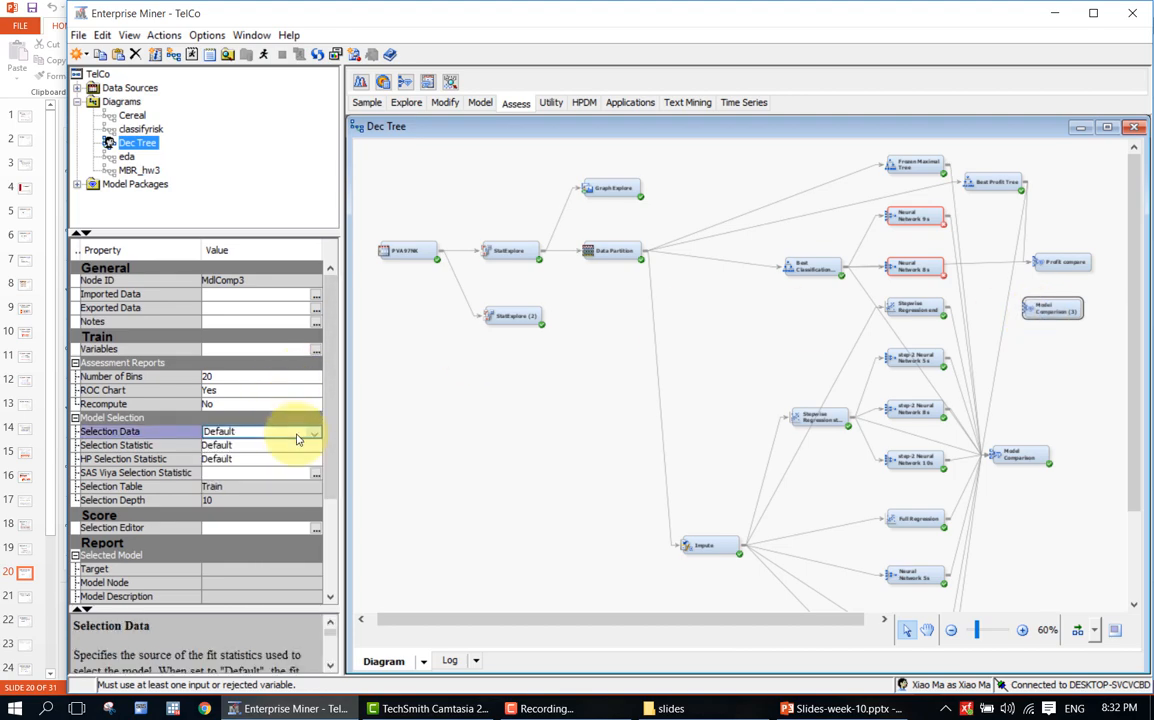
{"action": "left_click", "coordinate": [298, 446]}
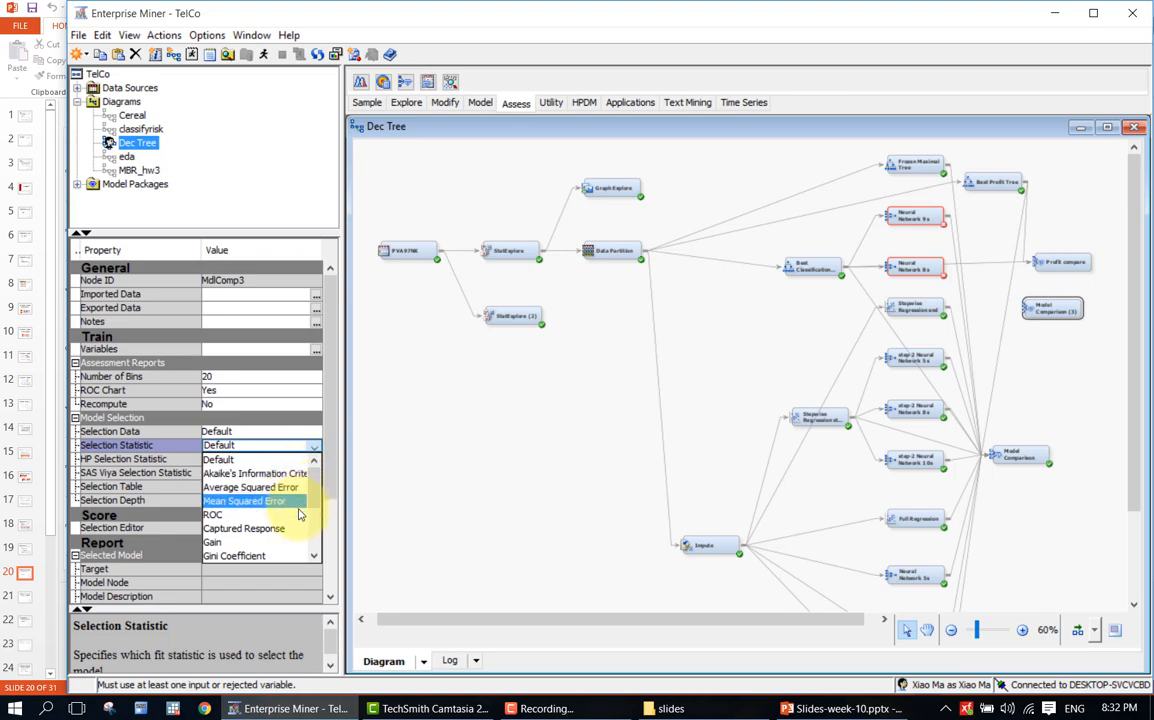
{"action": "scroll", "coordinate": [298, 513], "scroll_direction": "down", "scroll_amount": 3}
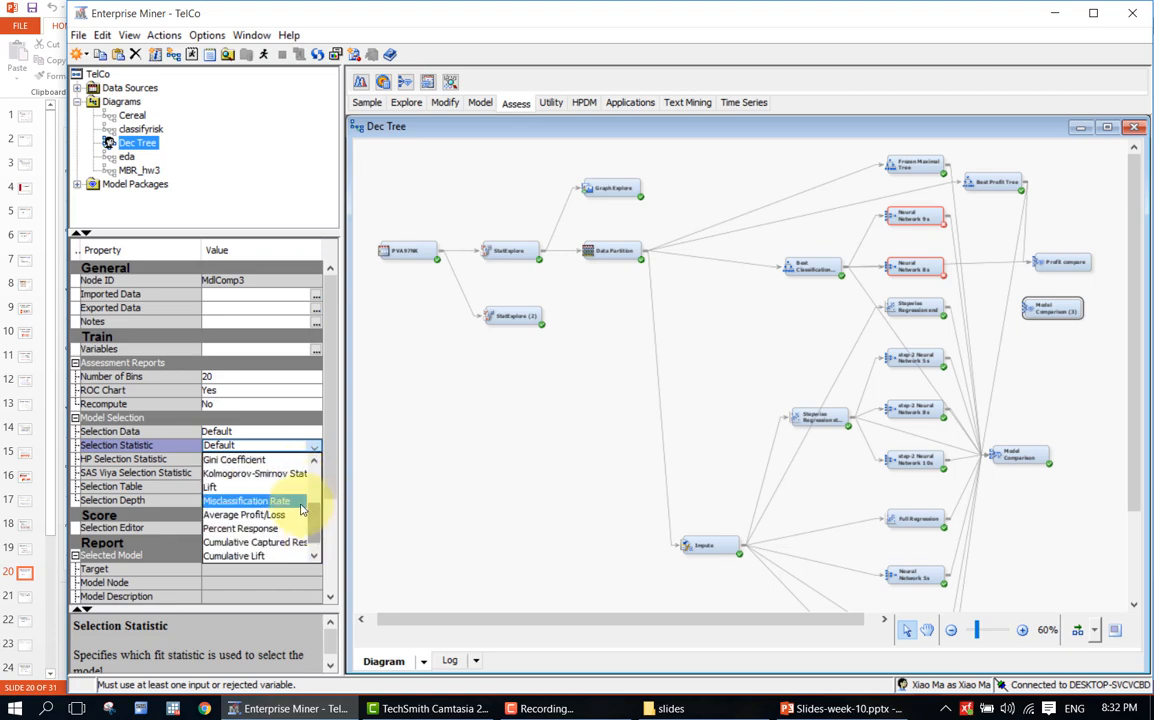
{"action": "left_click", "coordinate": [300, 501]}
{"action": "left_click", "coordinate": [296, 487]}
{"action": "left_click", "coordinate": [288, 514]}
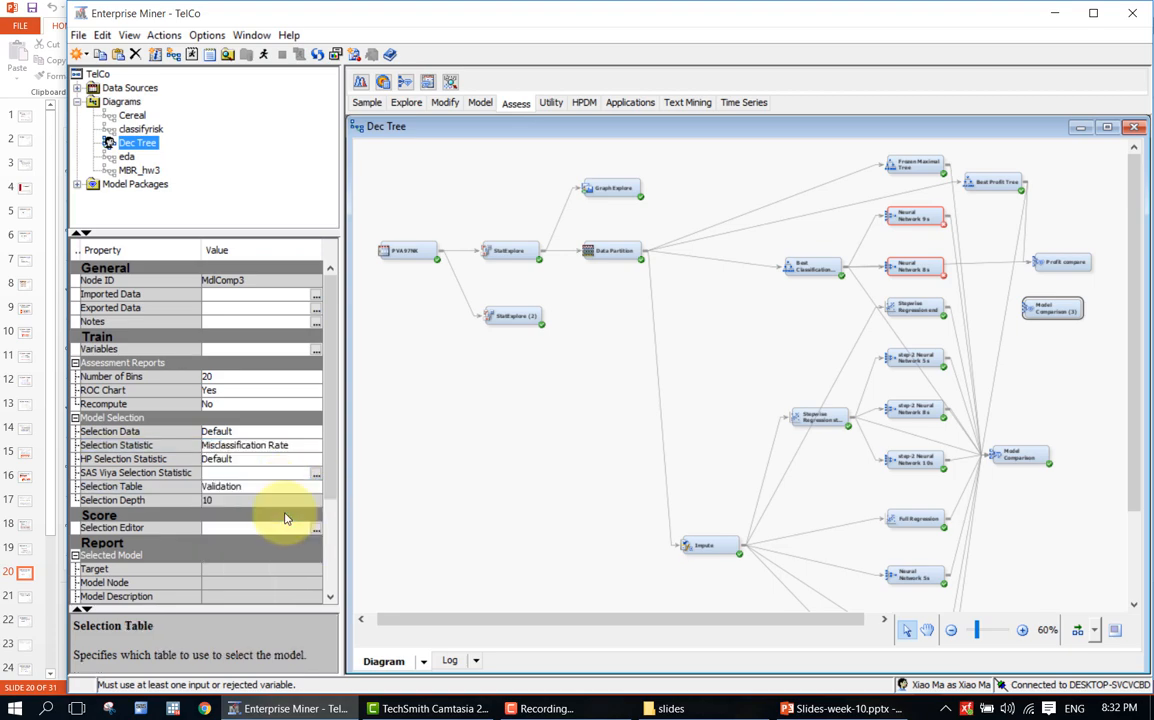
Step: Rename the new Model Comparison node as Misclassification Compare
{"action": "left_click_drag", "start_coordinate": [1050, 308], "coordinate": [1047, 312]}
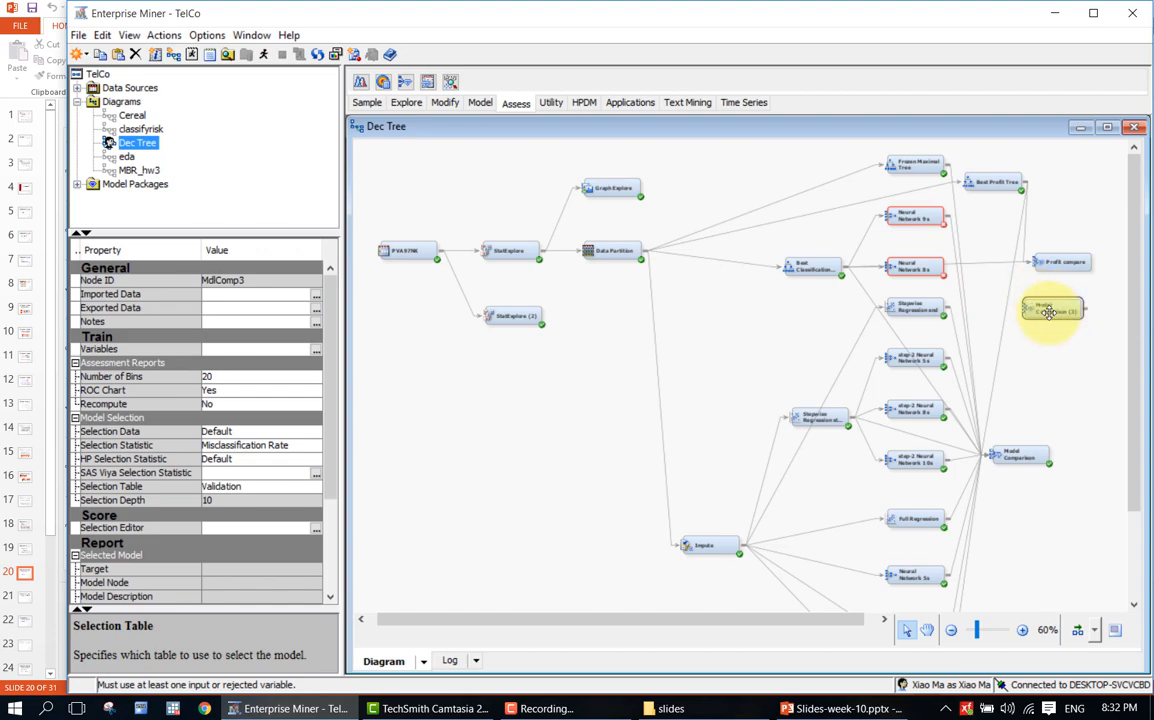
{"action": "right_click", "coordinate": [1047, 312]}
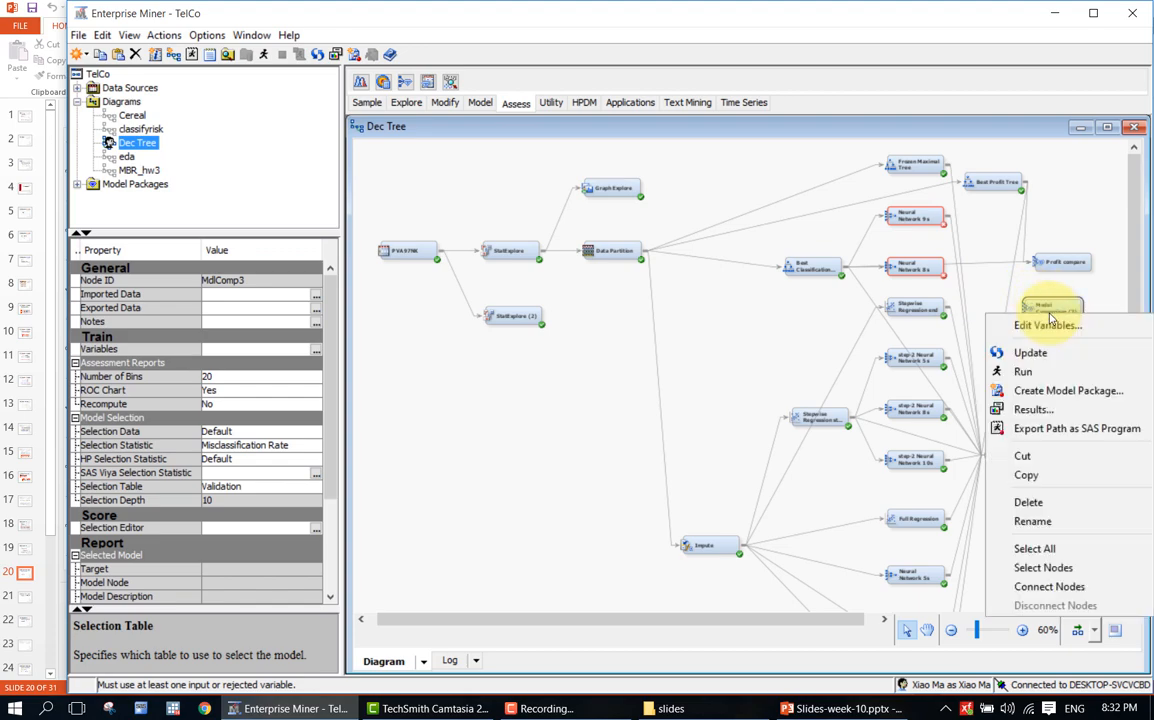
{"action": "left_click", "coordinate": [1047, 521]}
{"action": "type", "text": "D"}
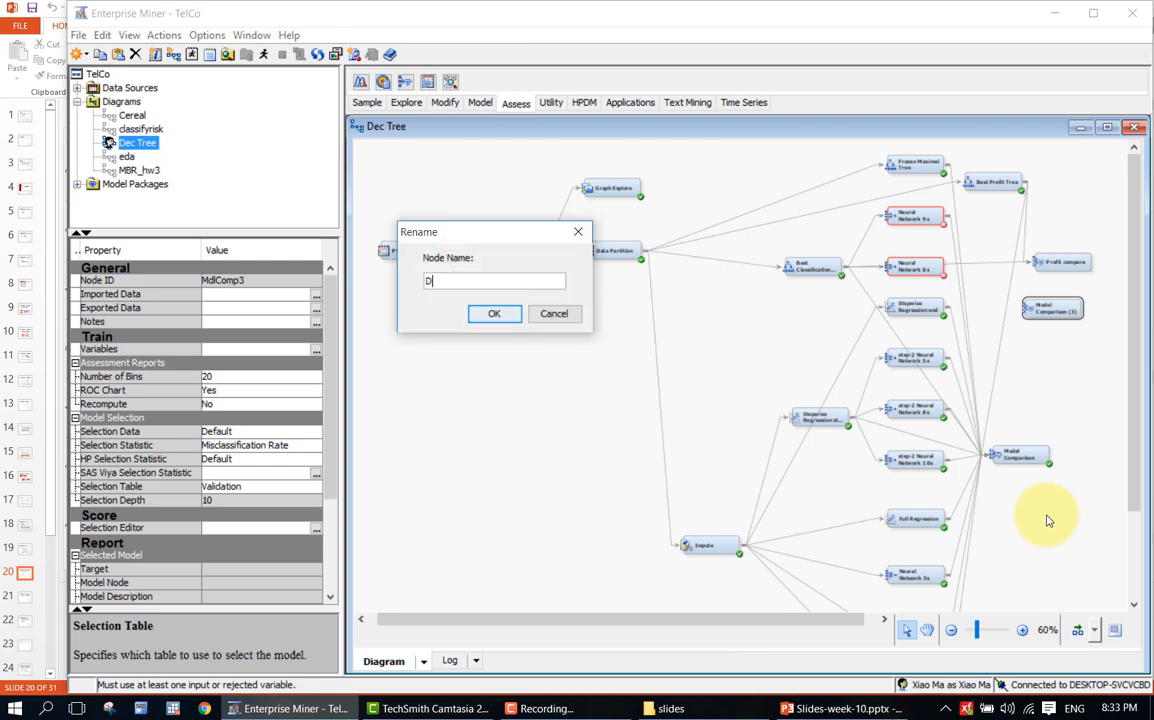
{"action": "key", "text": "BackSpace"}
{"action": "type", "text": "Misclassification Compare"}
{"action": "key", "text": "Return"}
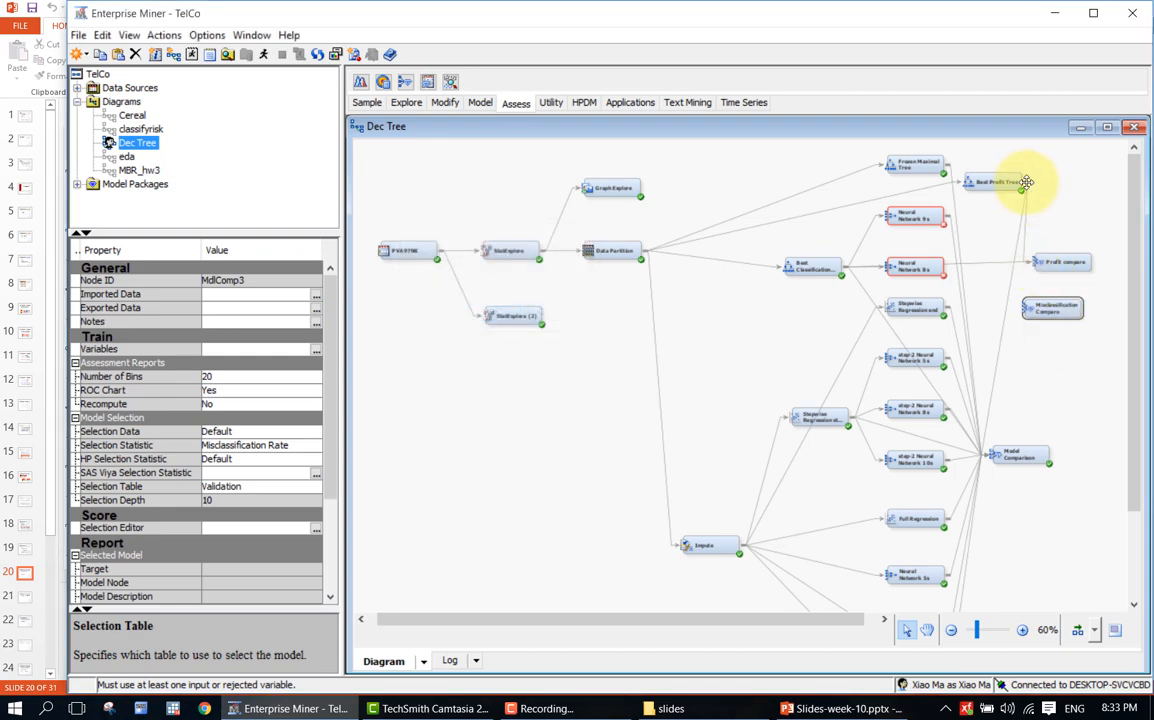
Step: Connect Best Profit Tree and the Best Classification tree to the Misclassification Compare node
{"action": "left_click", "coordinate": [1056, 310]}
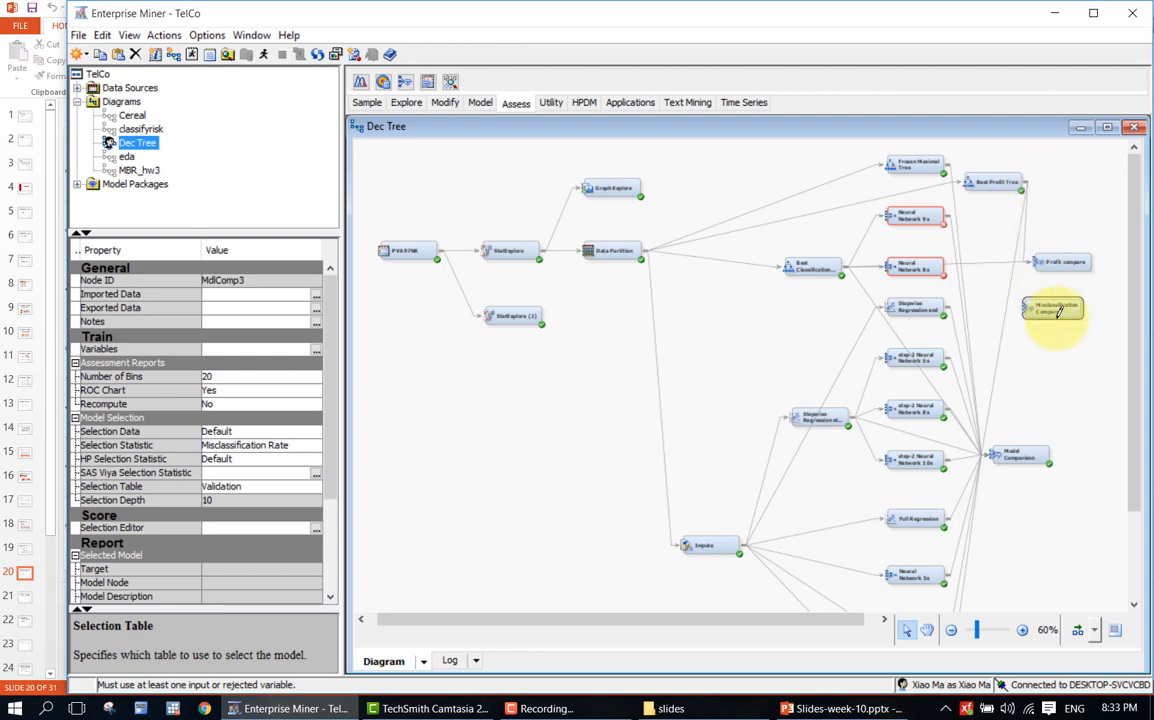
{"action": "mouse_move", "coordinate": [1043, 312]}
{"action": "left_mouse_down"}
{"action": "mouse_move", "coordinate": [1030, 175]}
{"action": "mouse_move", "coordinate": [1050, 313]}
{"action": "left_mouse_up"}
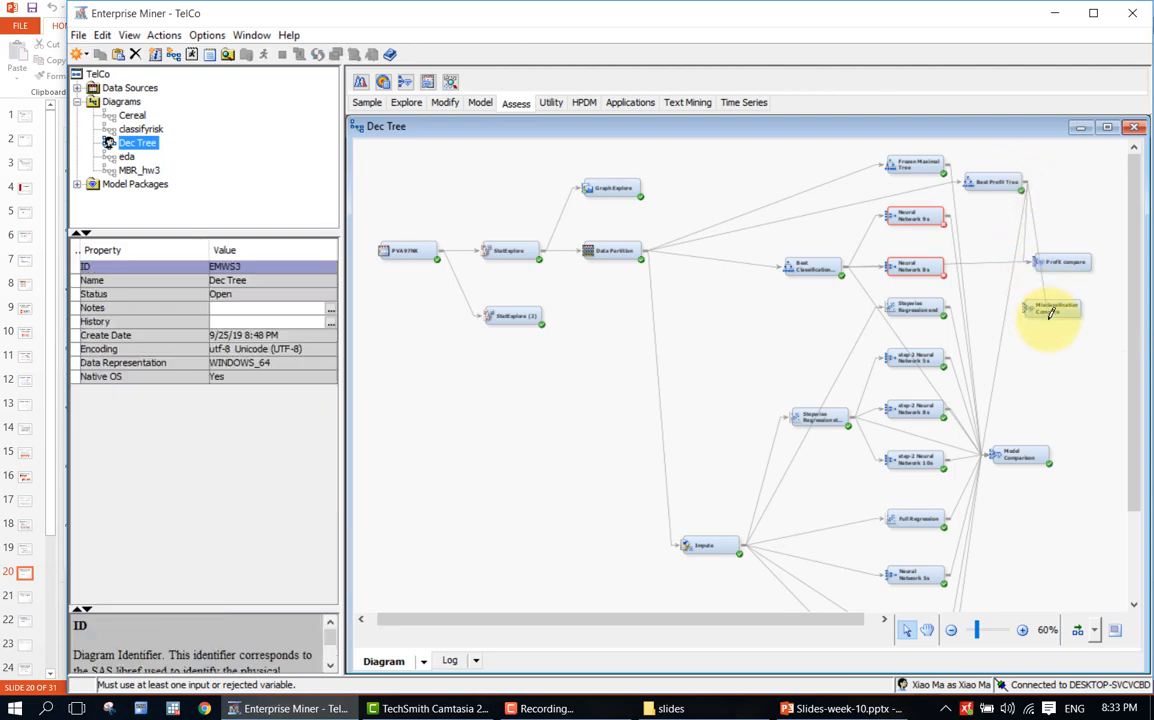
{"action": "left_click", "coordinate": [848, 276]}
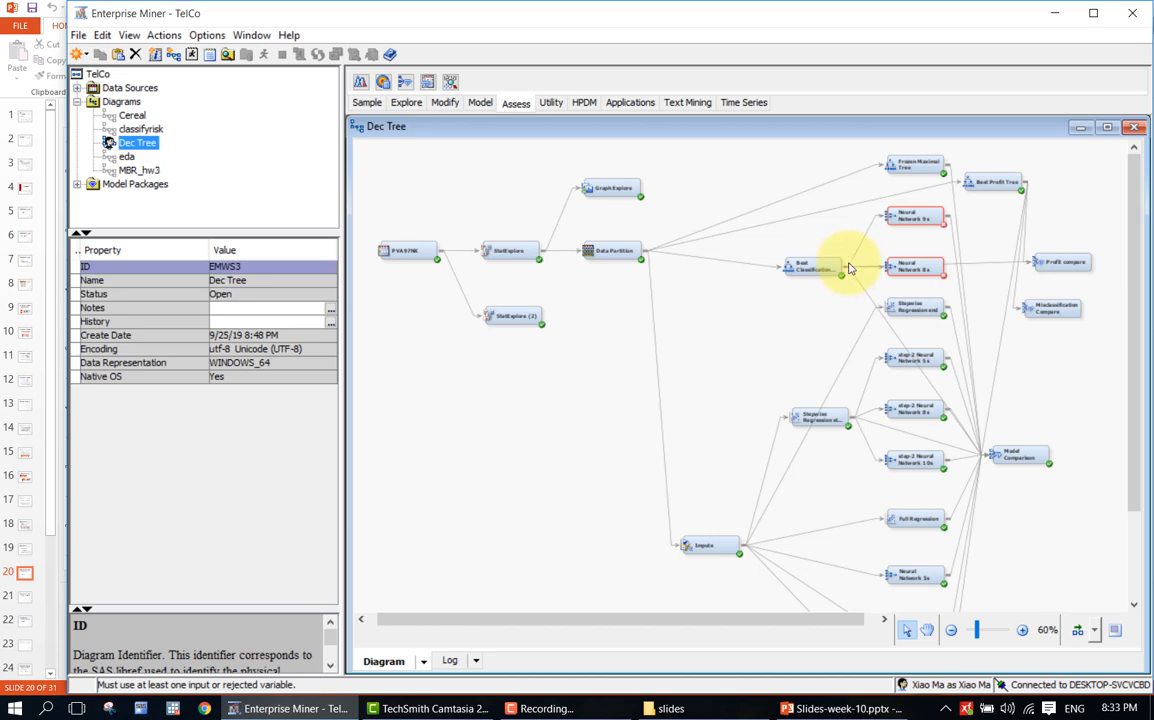
{"action": "left_click_drag", "start_coordinate": [848, 268], "coordinate": [1032, 298]}
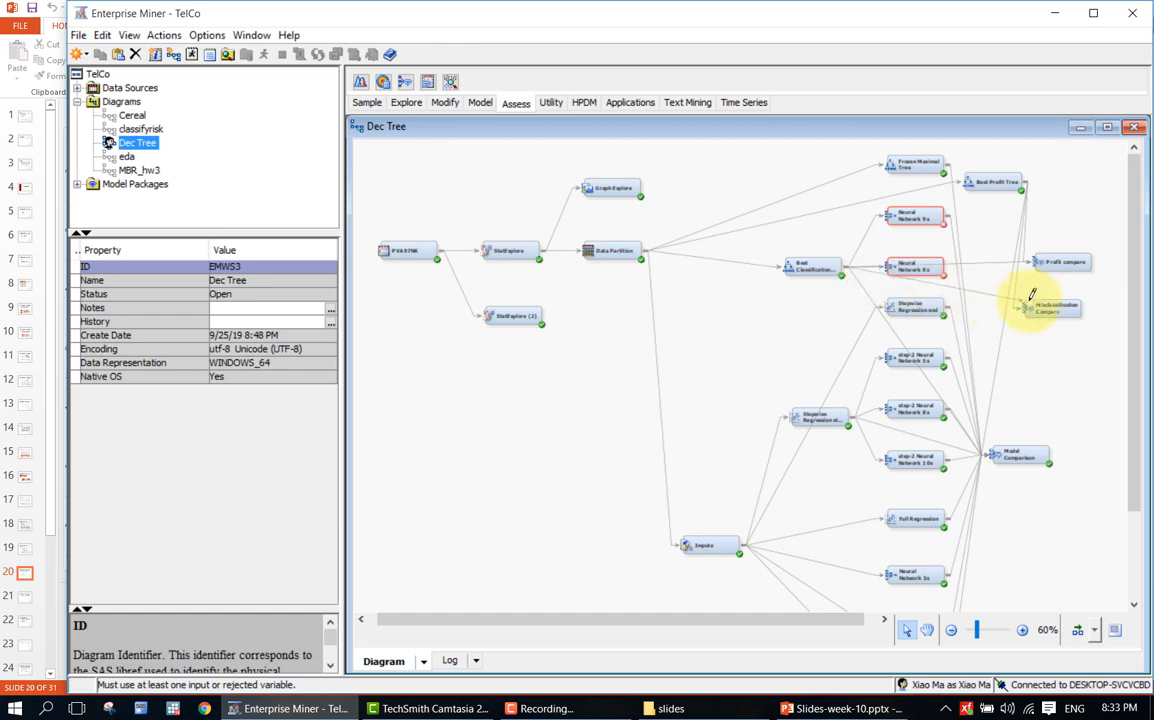
Step: Move the Neural Network 9s and 8s nodes below the Best Classification tree, and shift both compare nodes up and outward
{"action": "left_click_drag", "start_coordinate": [860, 189], "coordinate": [723, 389]}
{"action": "left_click_drag", "start_coordinate": [1067, 260], "coordinate": [1090, 220]}
{"action": "left_click_drag", "start_coordinate": [1056, 304], "coordinate": [1092, 268]}
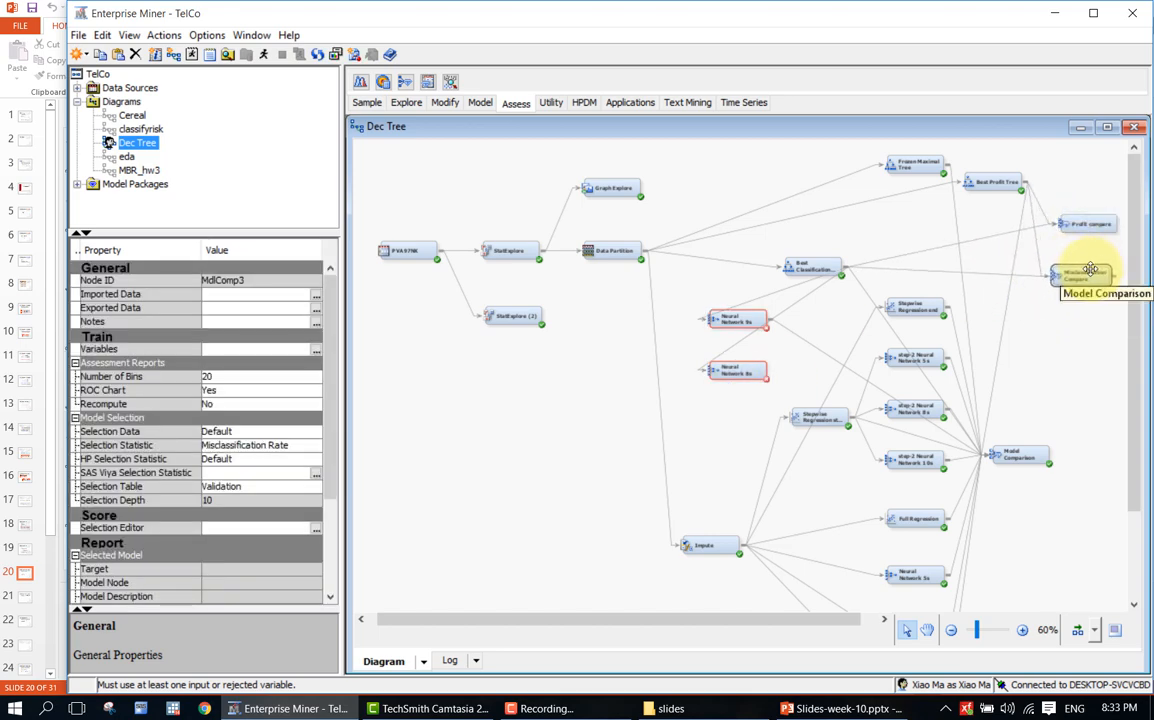
Step: Run the path up to the Misclassification Compare node and dismiss the completion message
{"action": "right_click", "coordinate": [1082, 275]}
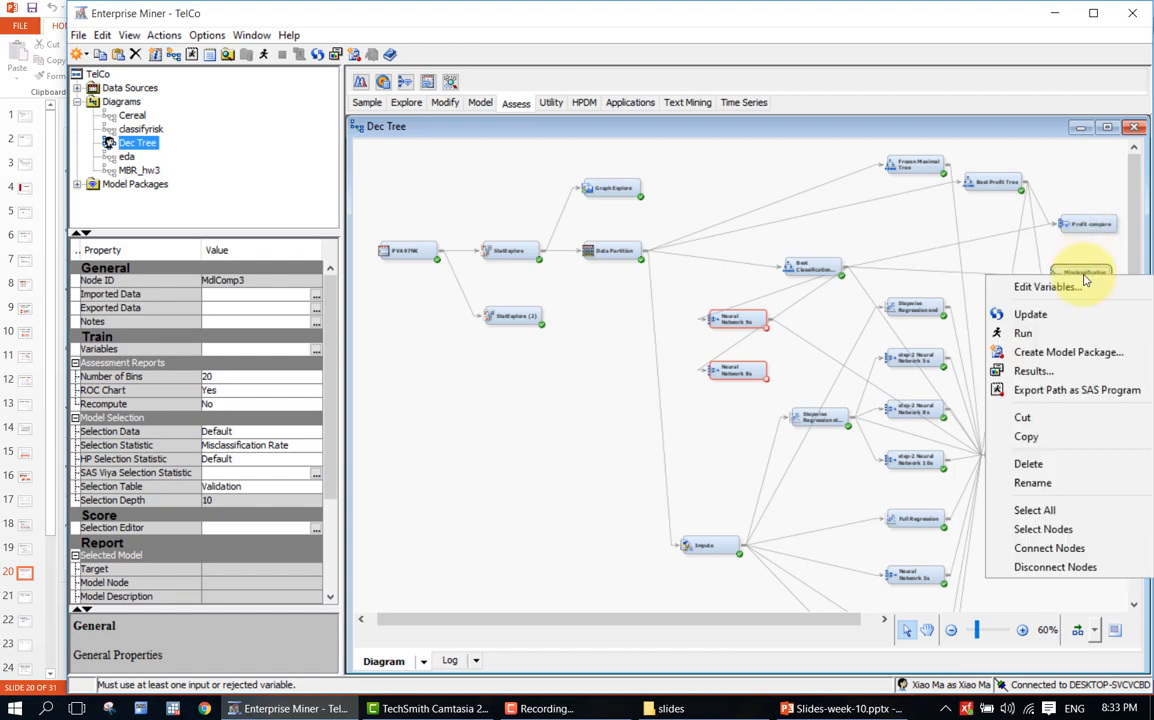
{"action": "left_click", "coordinate": [1078, 335]}
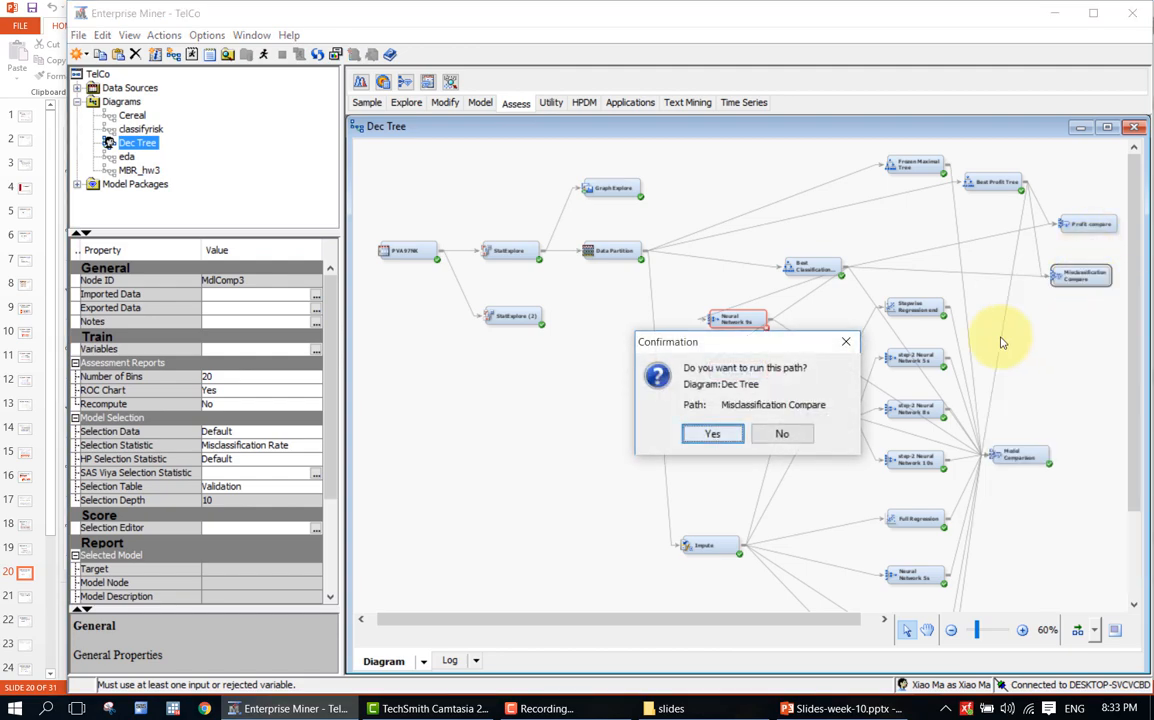
{"action": "left_click", "coordinate": [705, 433]}
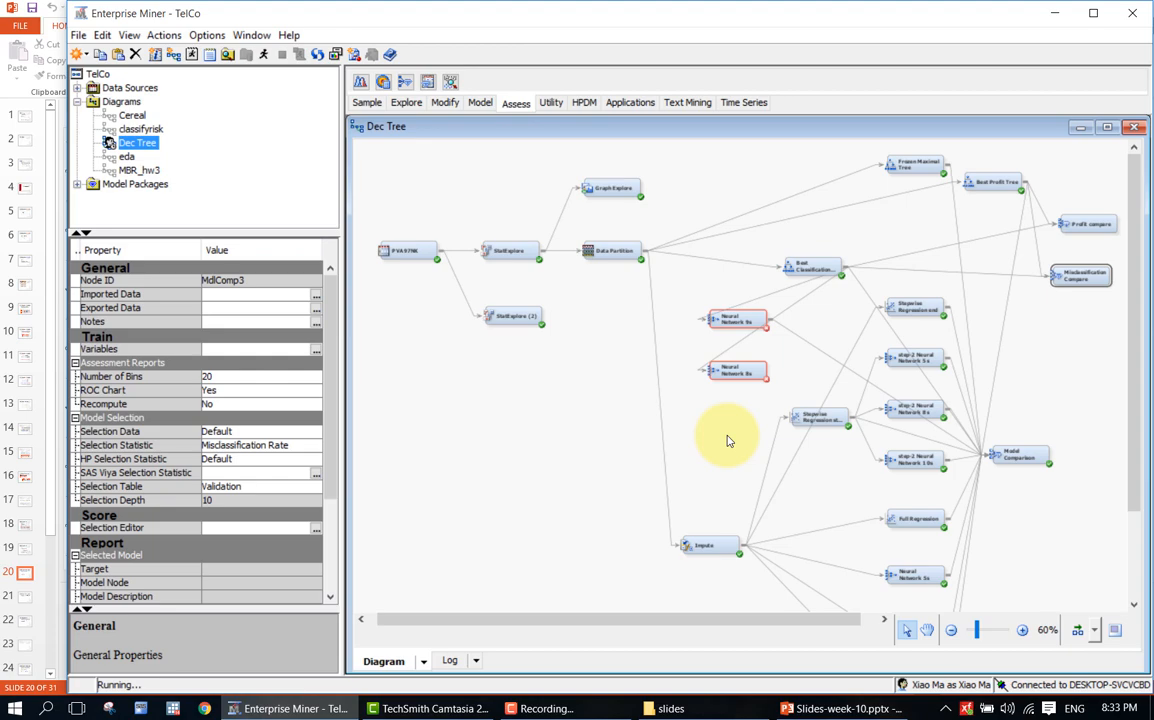
{"action": "left_click", "coordinate": [1022, 630]}
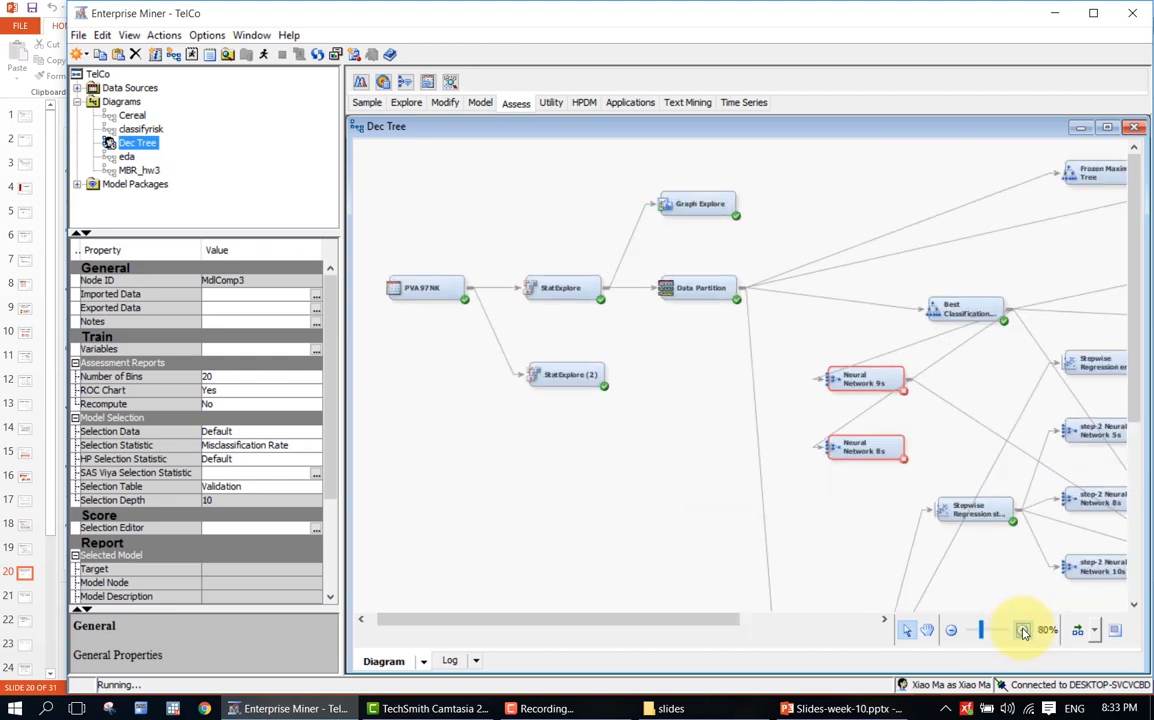
{"action": "left_click", "coordinate": [870, 620]}
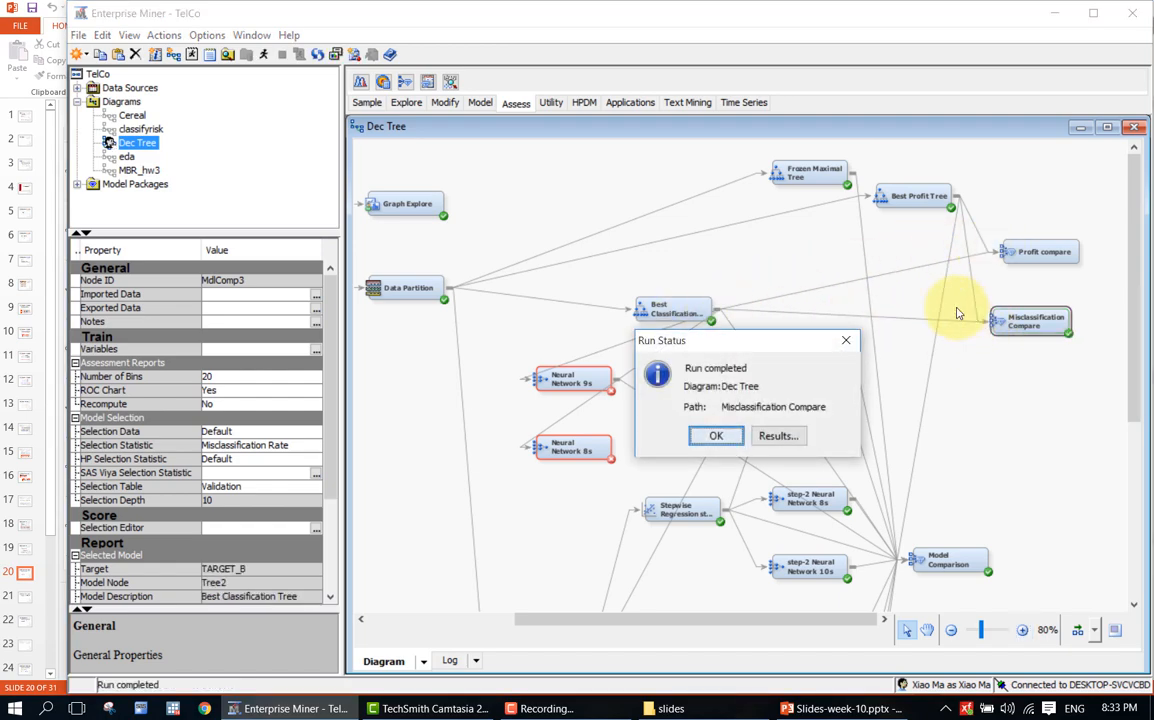
{"action": "left_click", "coordinate": [716, 435]}
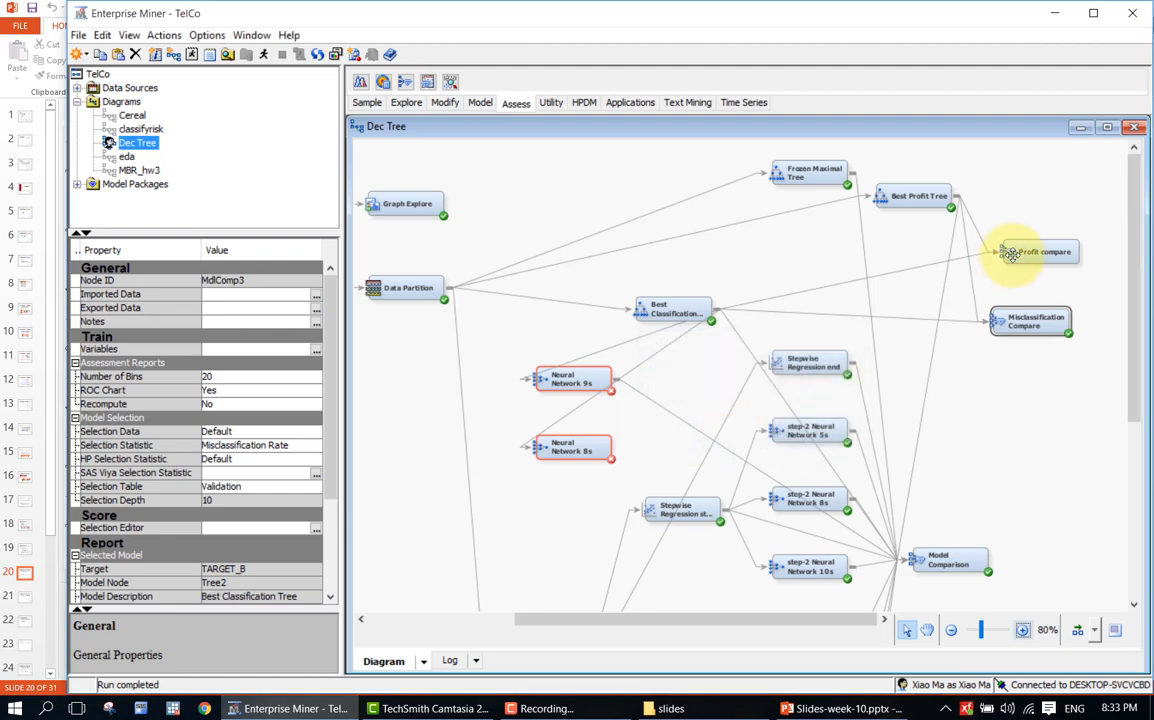
Step: Run the path up to the Profit compare node and dismiss the completion message
{"action": "left_click", "coordinate": [1013, 253]}
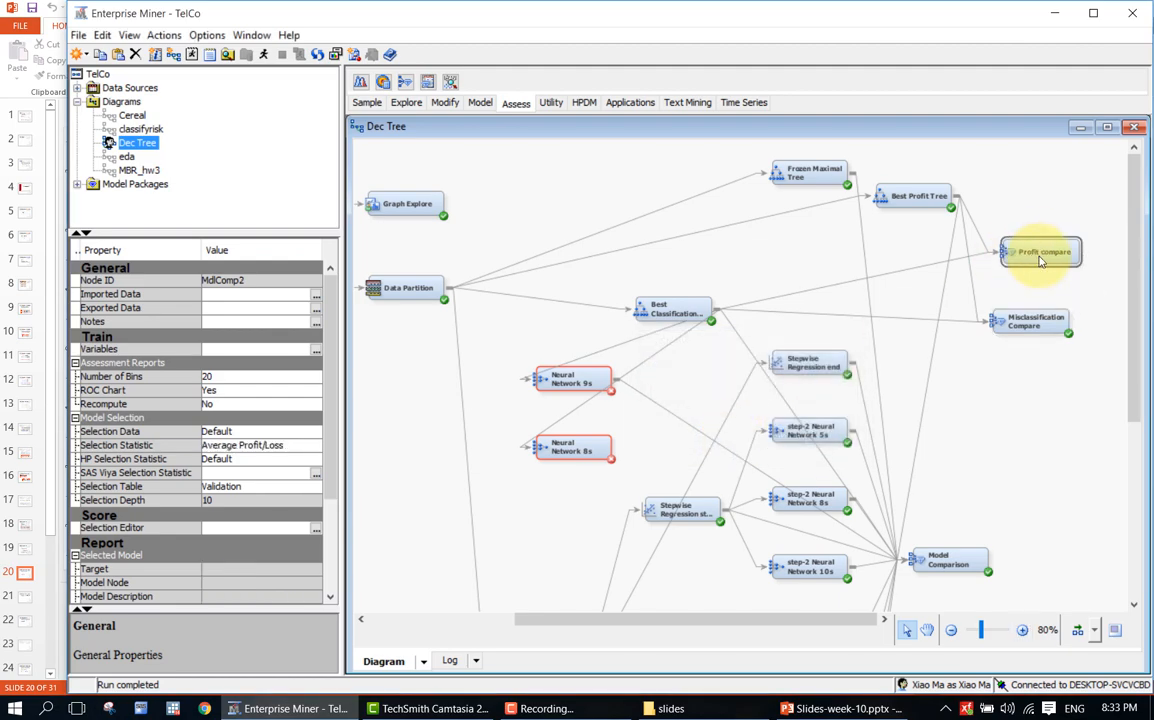
{"action": "right_click", "coordinate": [1040, 261]}
{"action": "left_click", "coordinate": [1020, 316]}
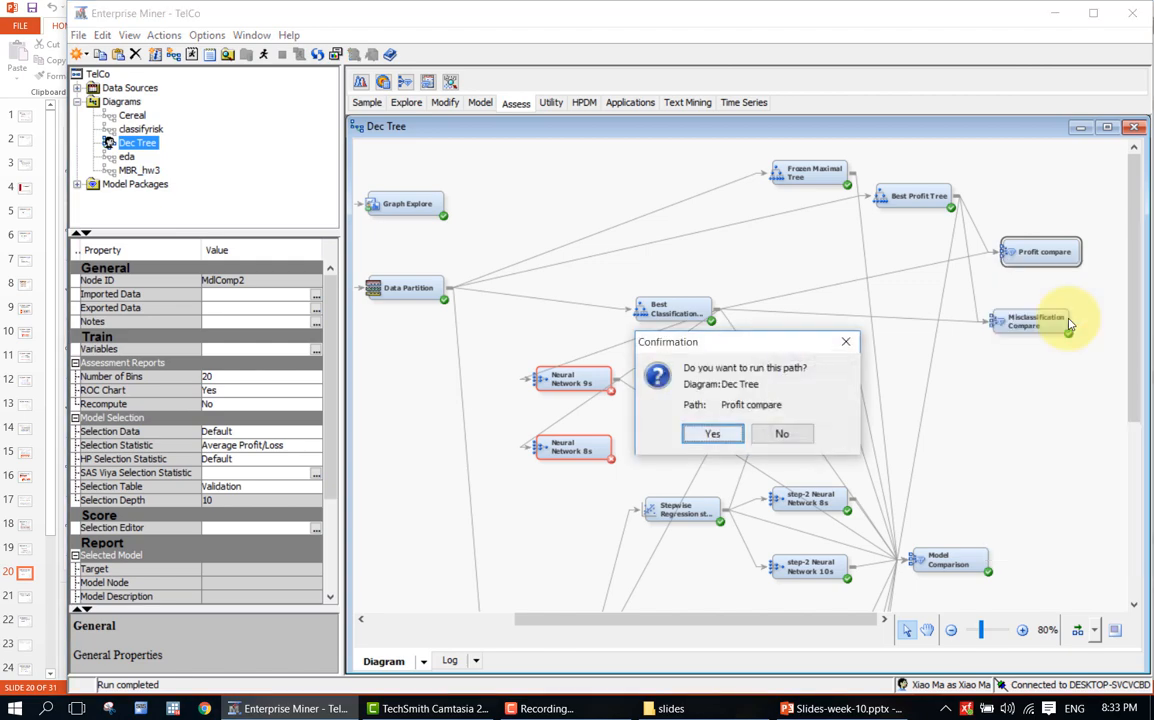
{"action": "left_click", "coordinate": [738, 435]}
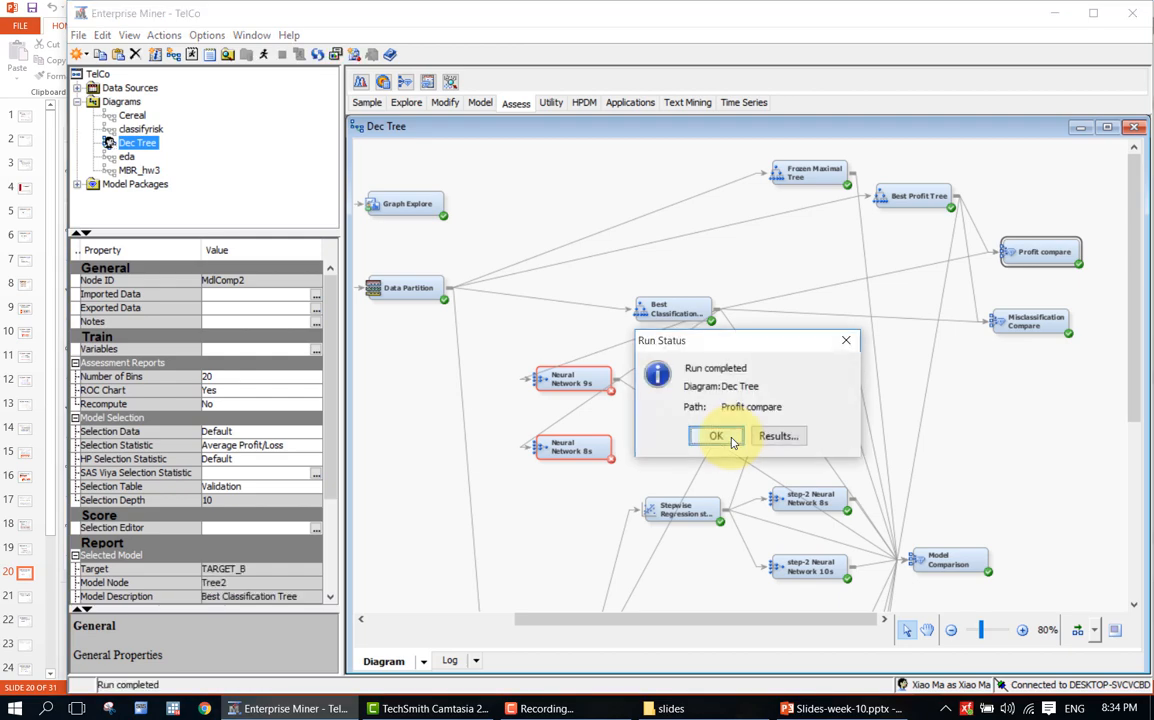
{"action": "left_click", "coordinate": [731, 441]}
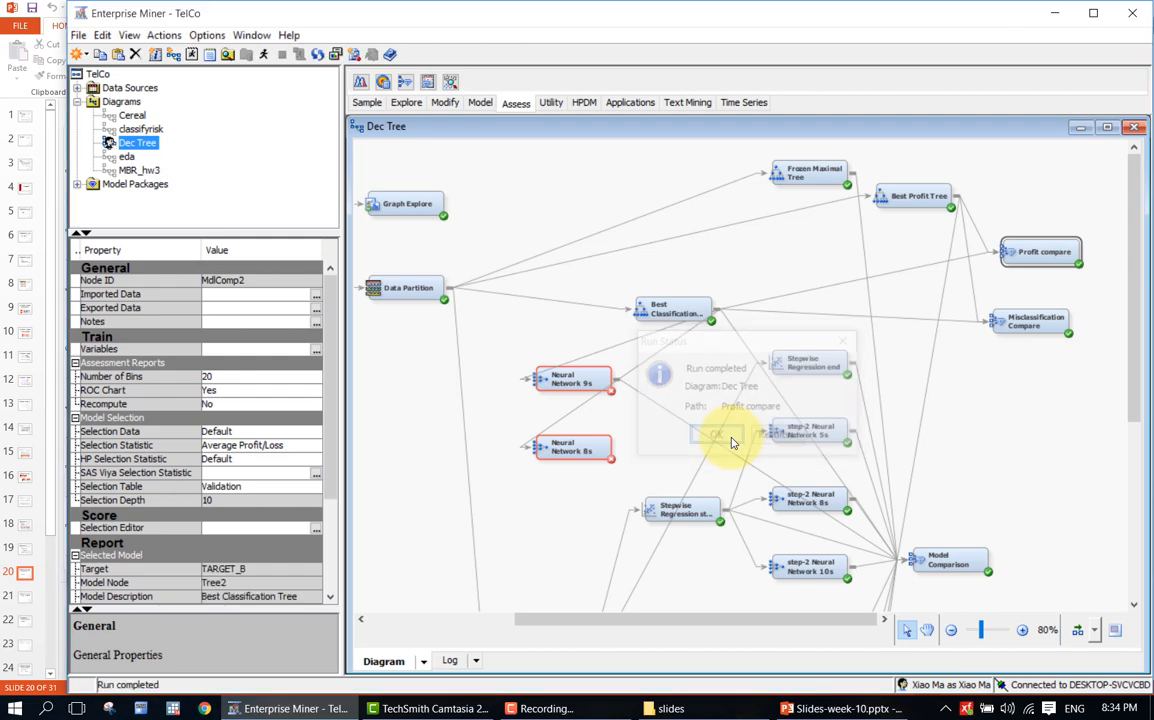
Step: Examine the enlarged Fit Statistics table in the Misclassification Compare results for both trees' validation misclassification rates, and close the results
{"action": "left_click", "coordinate": [1038, 316]}
{"action": "right_click", "coordinate": [1038, 316]}
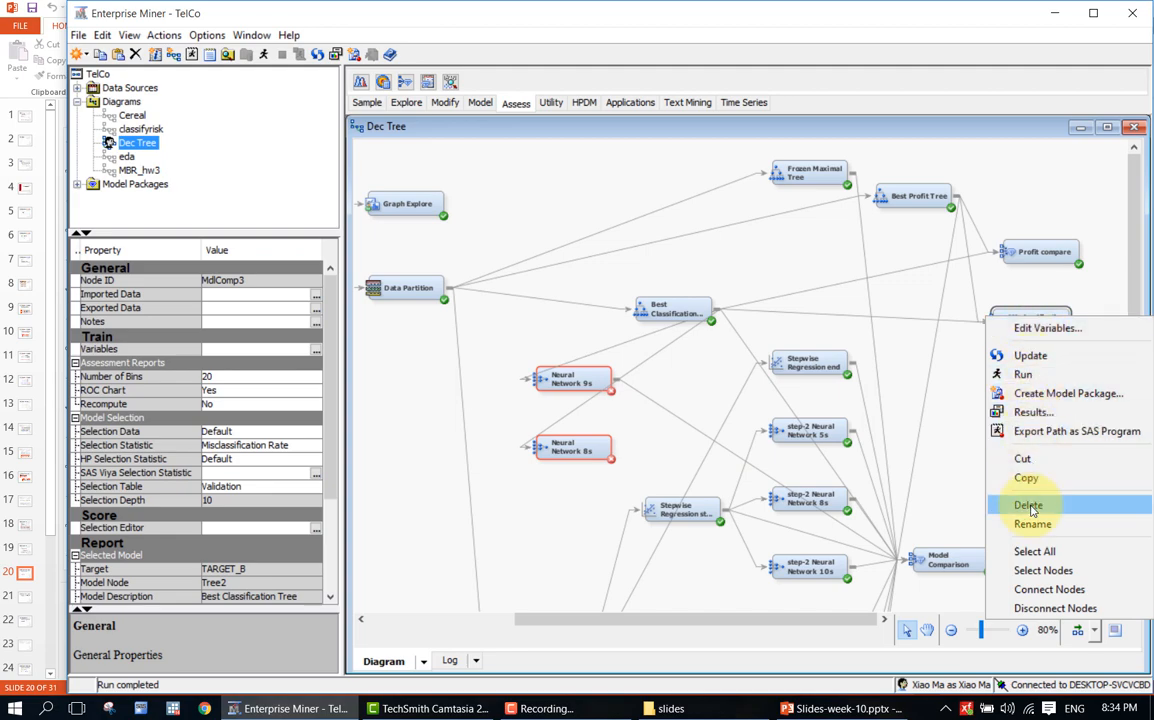
{"action": "left_click", "coordinate": [1074, 413]}
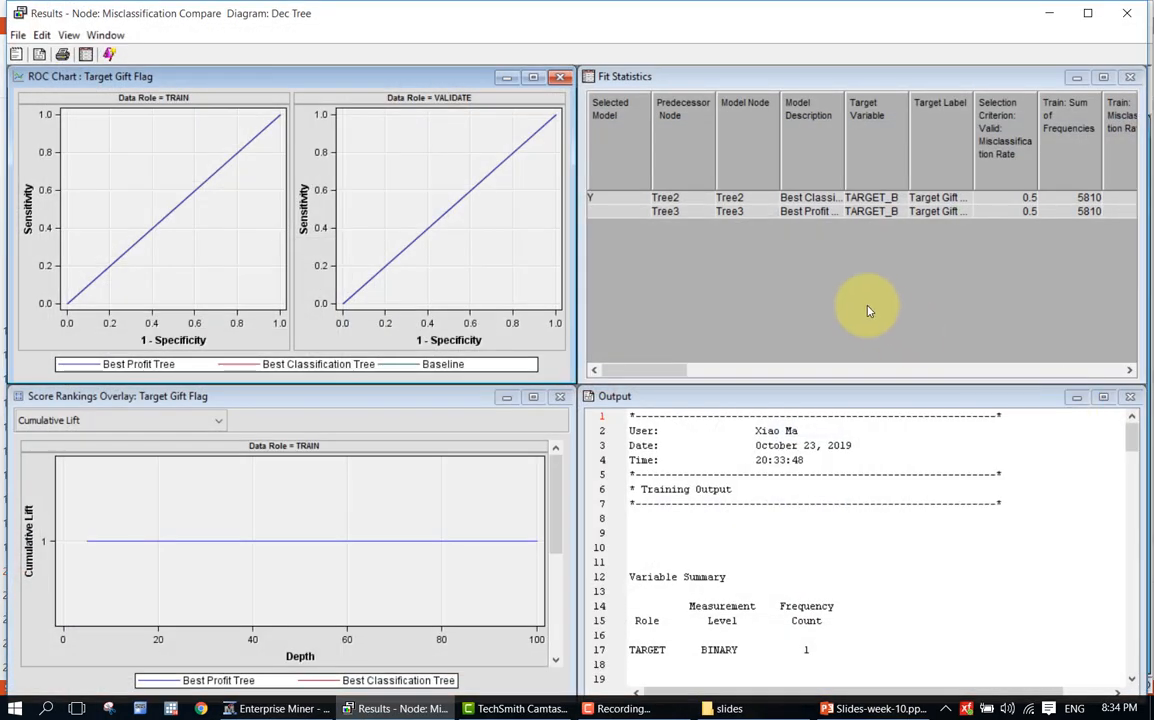
{"action": "left_click_drag", "start_coordinate": [844, 170], "coordinate": [904, 166]}
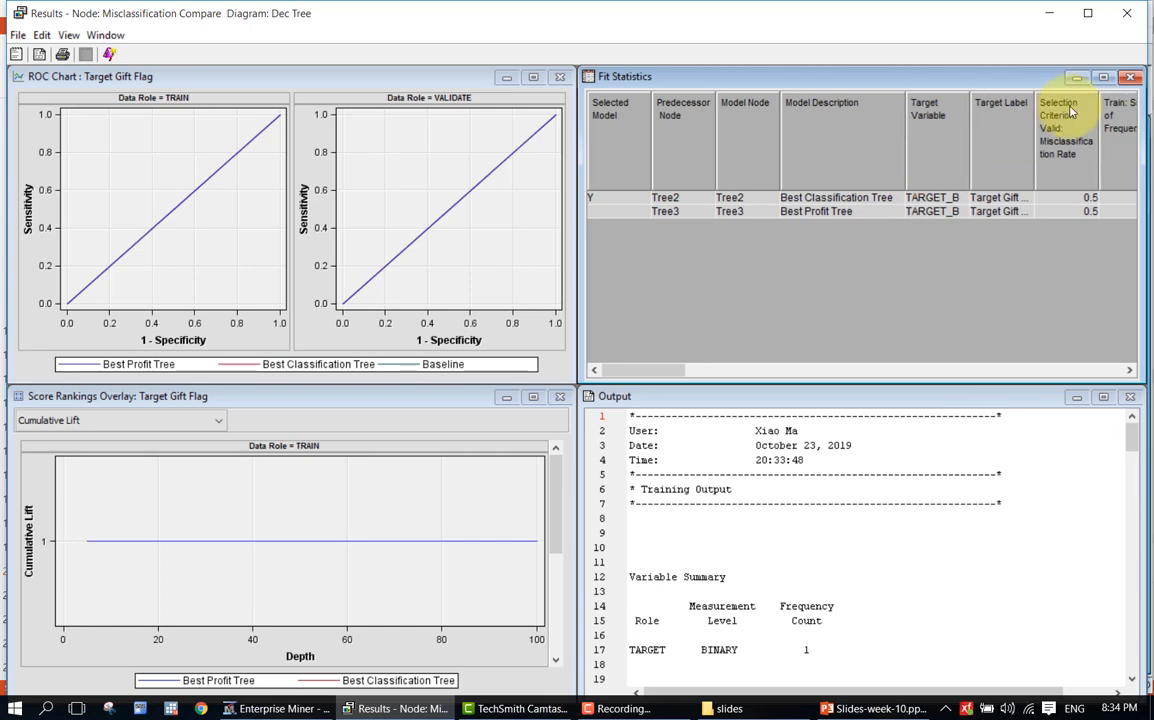
{"action": "left_click", "coordinate": [1103, 77]}
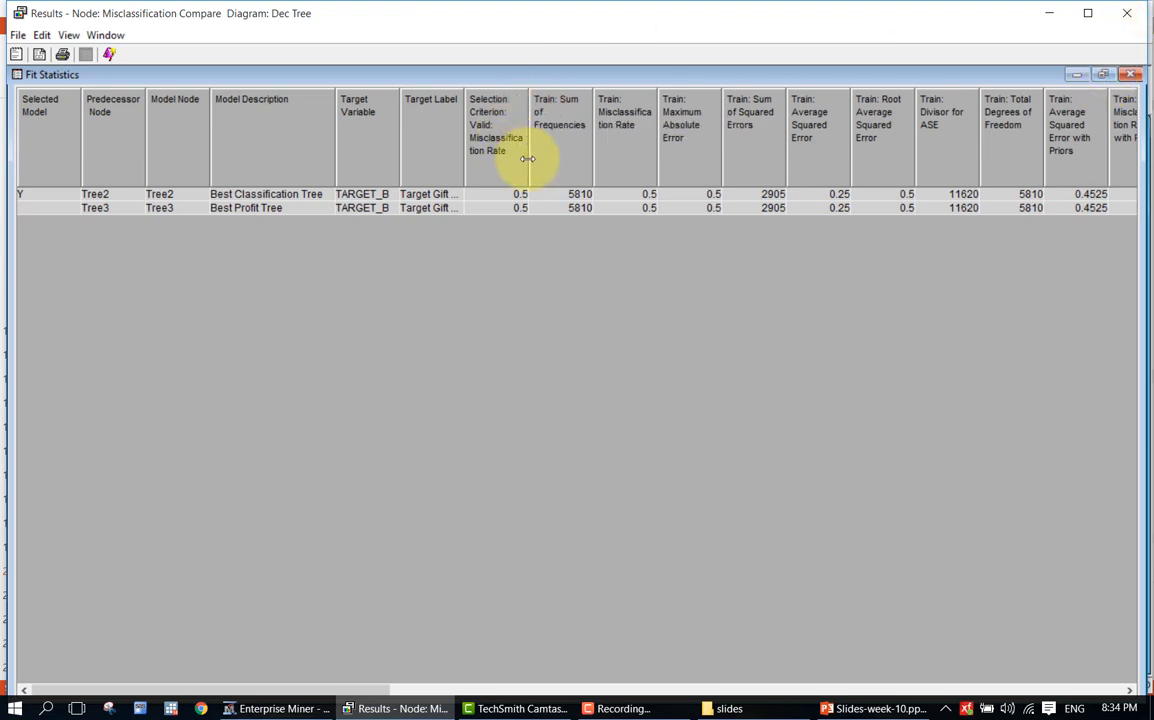
{"action": "mouse_move", "coordinate": [527, 158]}
{"action": "left_mouse_down"}
{"action": "mouse_move", "coordinate": [543, 160]}
{"action": "mouse_move", "coordinate": [512, 160]}
{"action": "mouse_move", "coordinate": [525, 160]}
{"action": "left_mouse_up"}
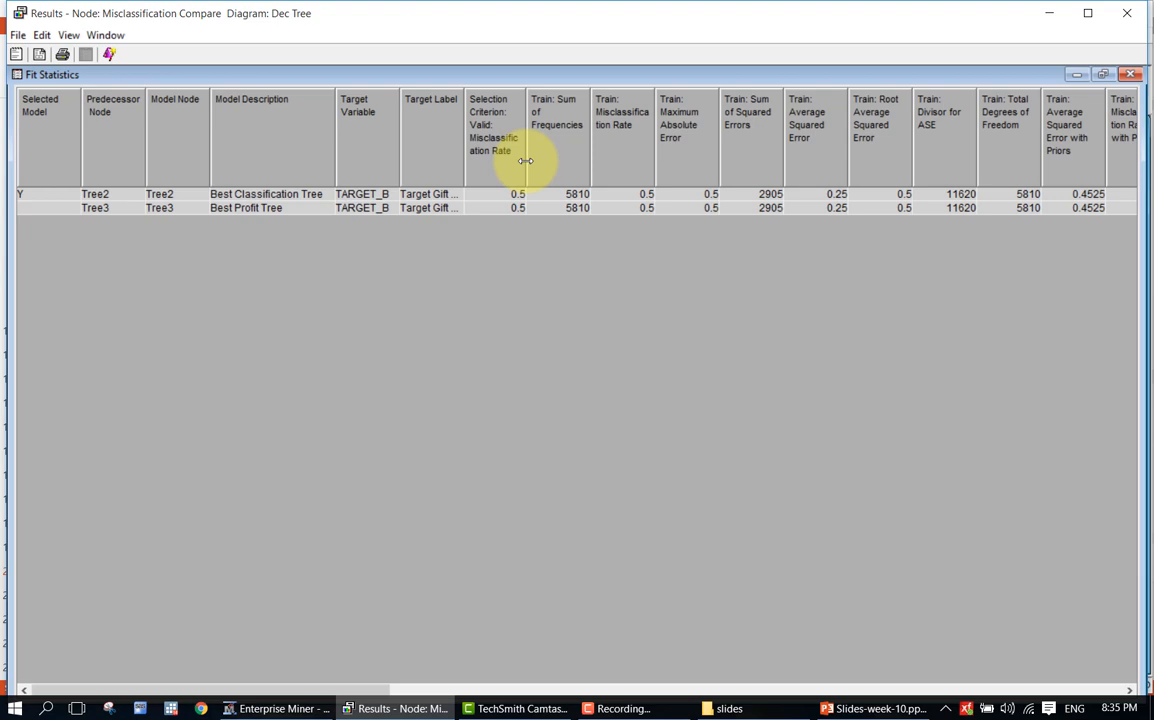
{"action": "left_click", "coordinate": [1125, 15]}
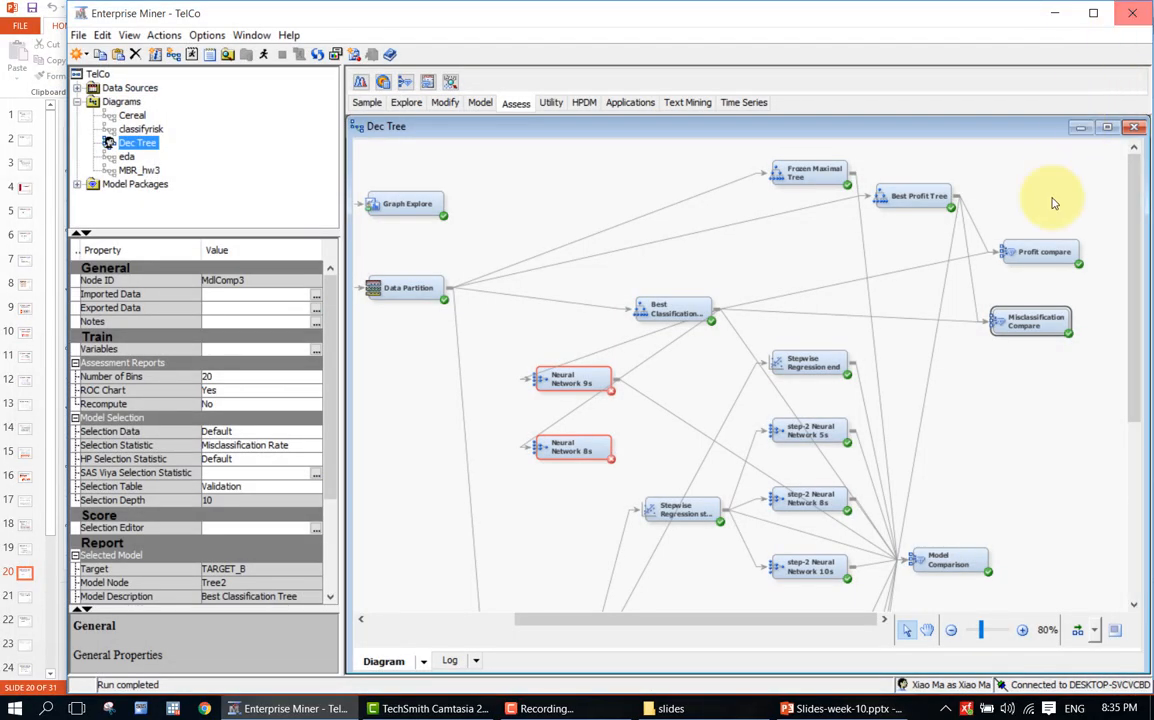
Step: Check the selected model and fit statistics in the Profit compare node's results, and close the results
{"action": "left_click", "coordinate": [1039, 229]}
{"action": "left_click", "coordinate": [1038, 247]}
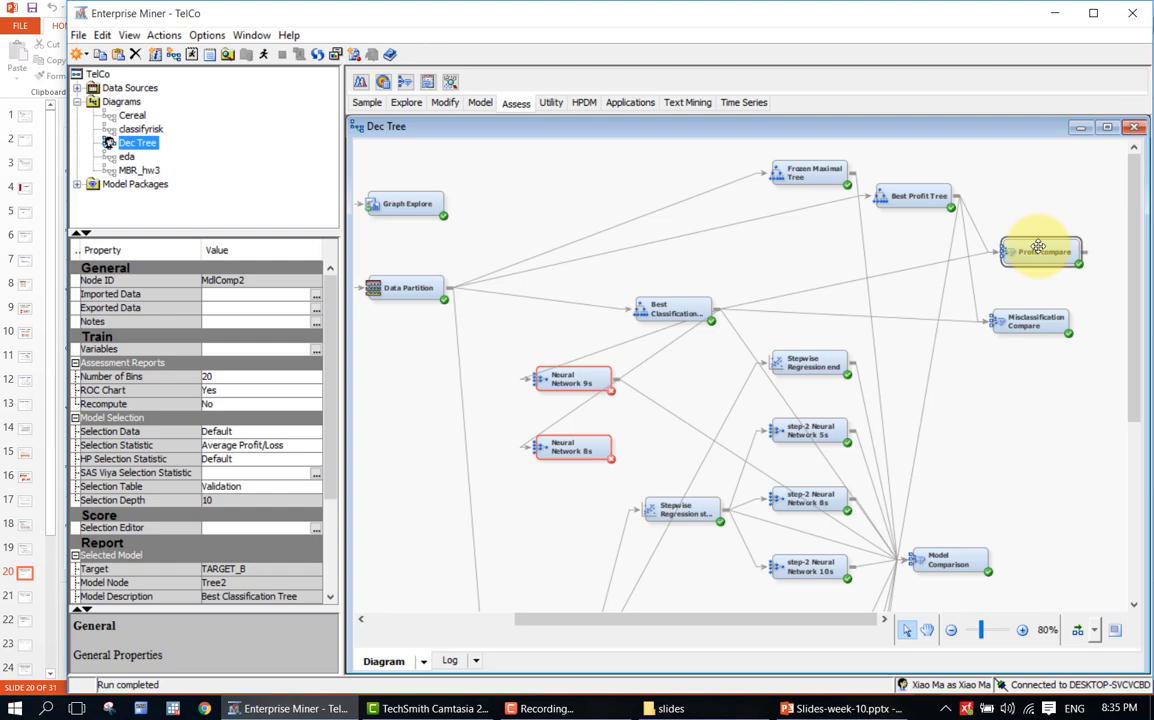
{"action": "right_click", "coordinate": [1038, 247]}
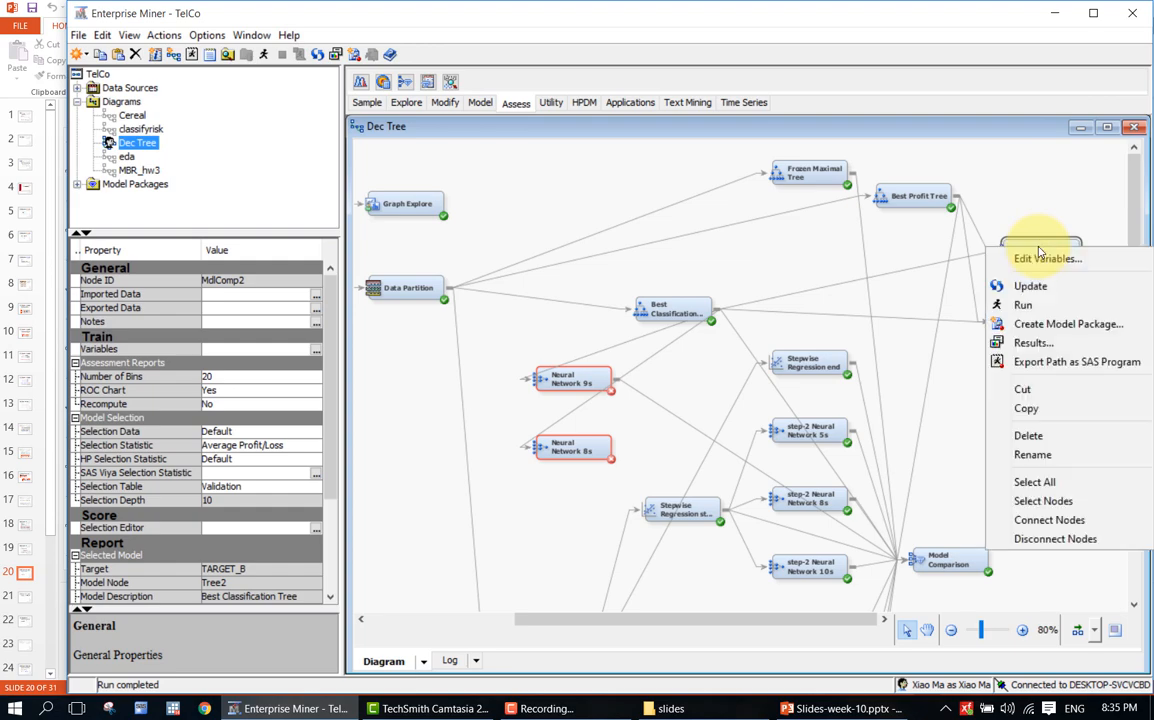
{"action": "left_click", "coordinate": [1036, 345]}
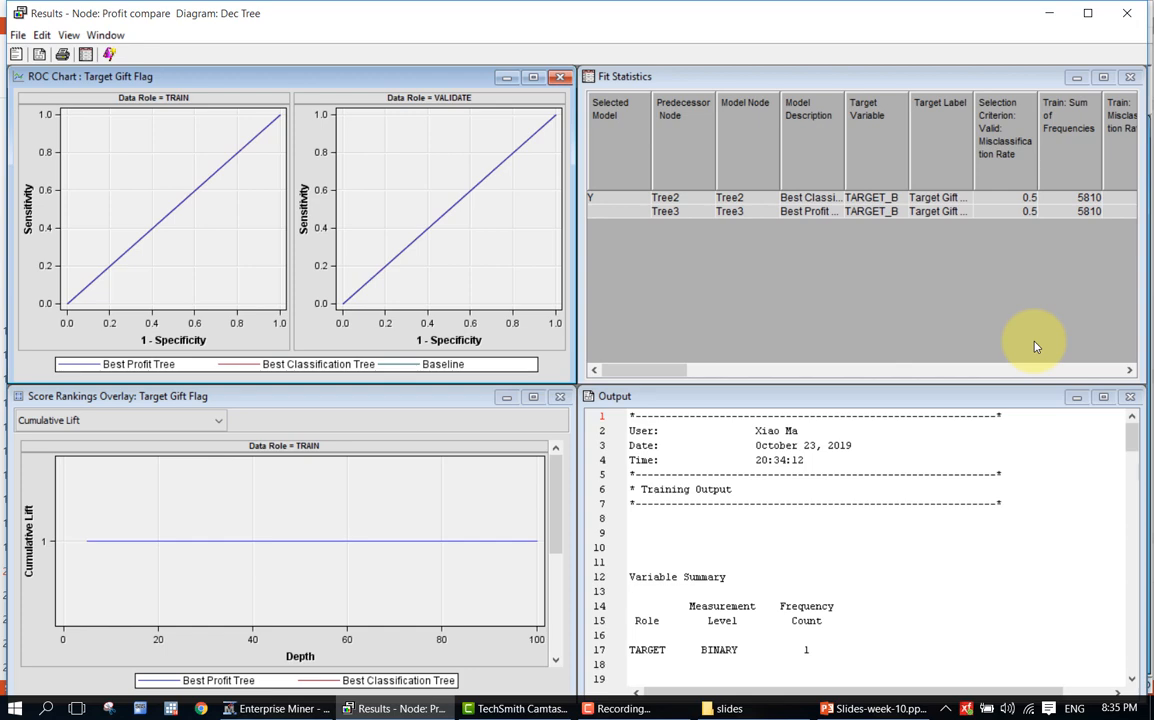
{"action": "left_click", "coordinate": [1128, 16]}
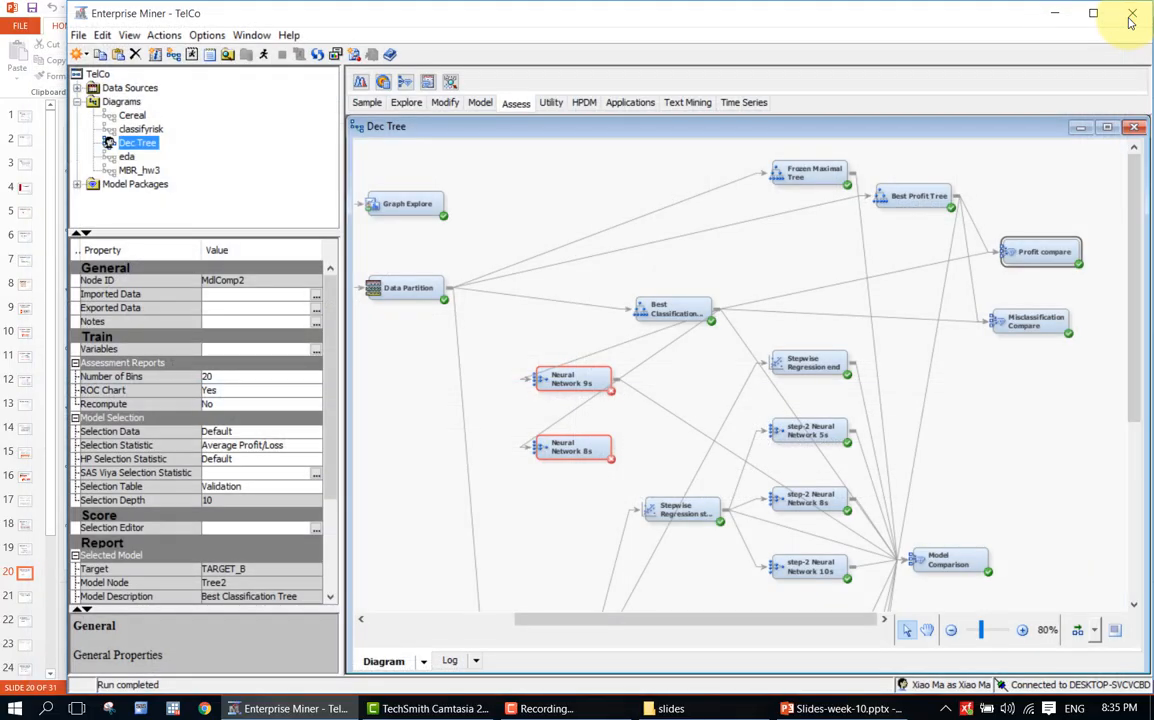
{"action": "left_click", "coordinate": [1015, 195]}
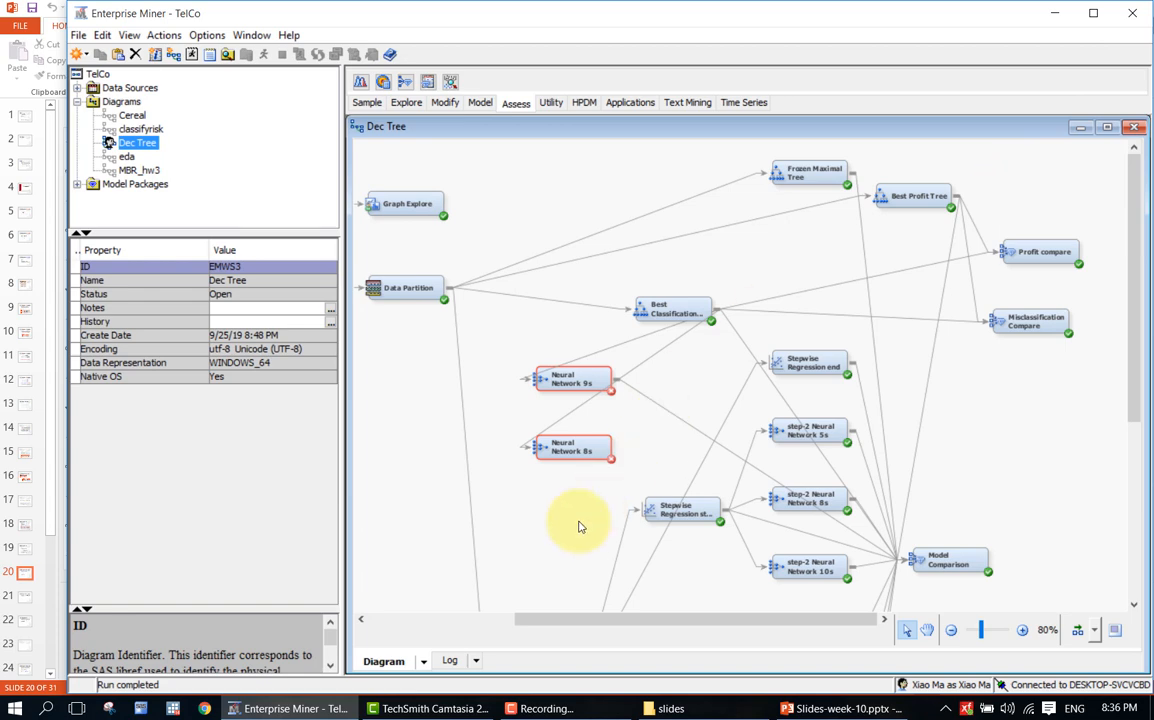
{"action": "left_click_drag", "start_coordinate": [527, 624], "coordinate": [379, 621]}
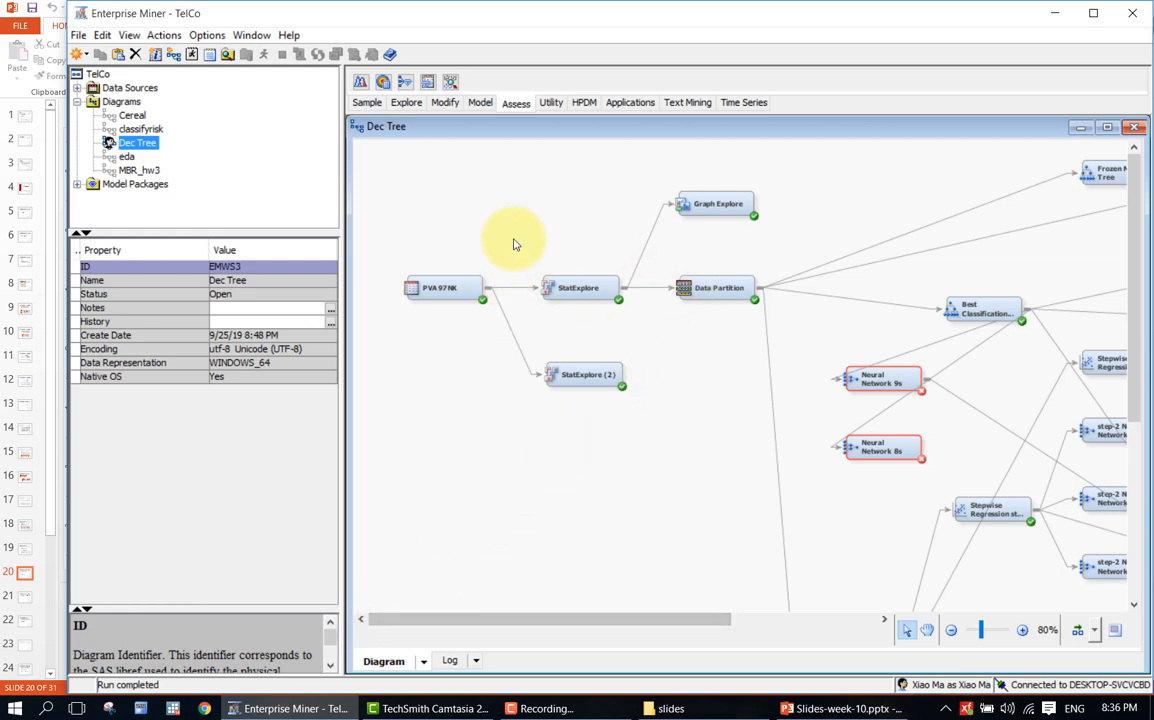
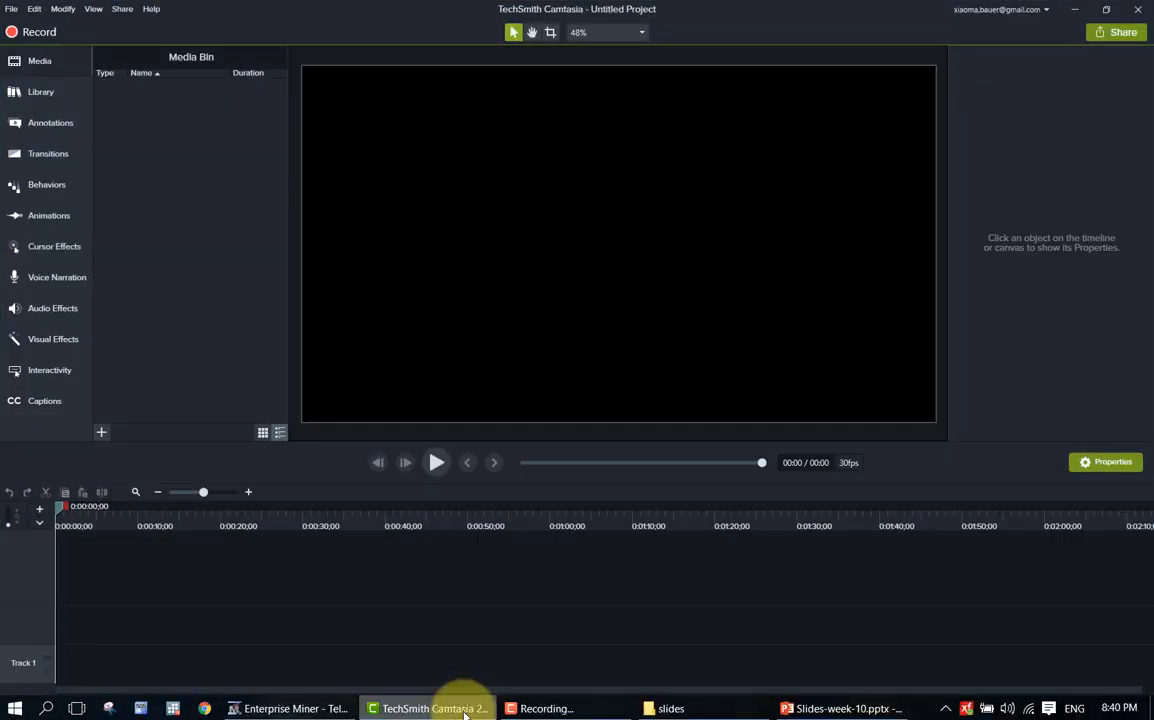
{"action": "left_click", "coordinate": [668, 708]}
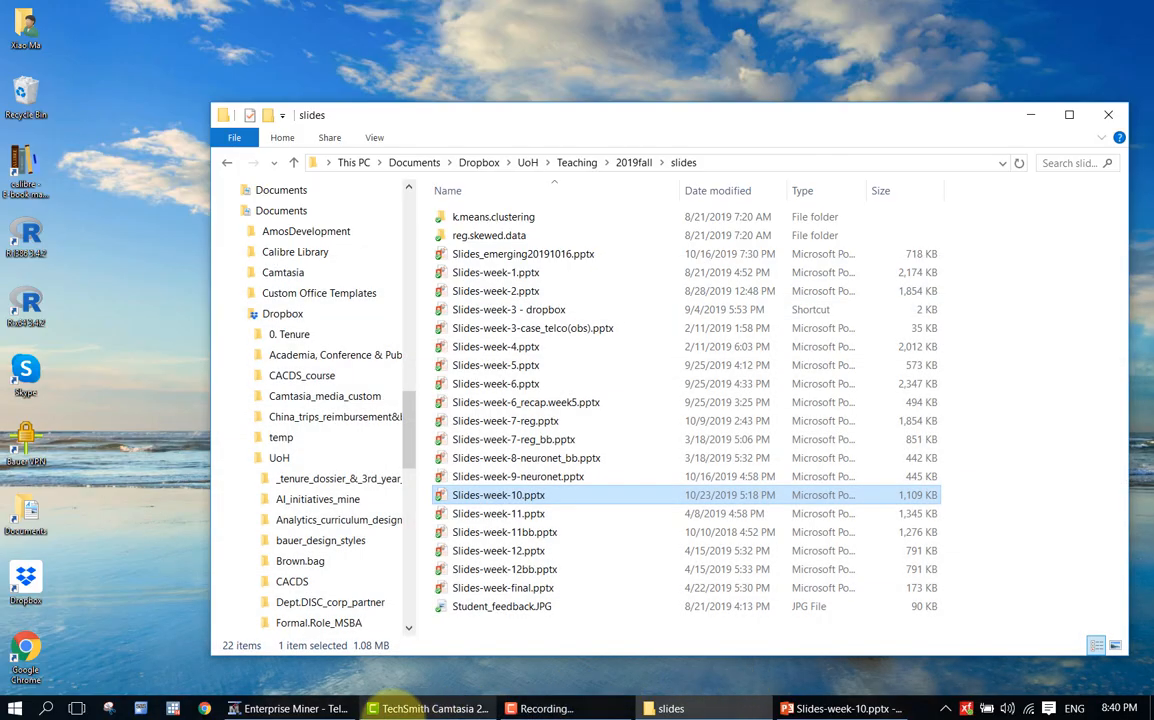
{"action": "left_click", "coordinate": [337, 710]}
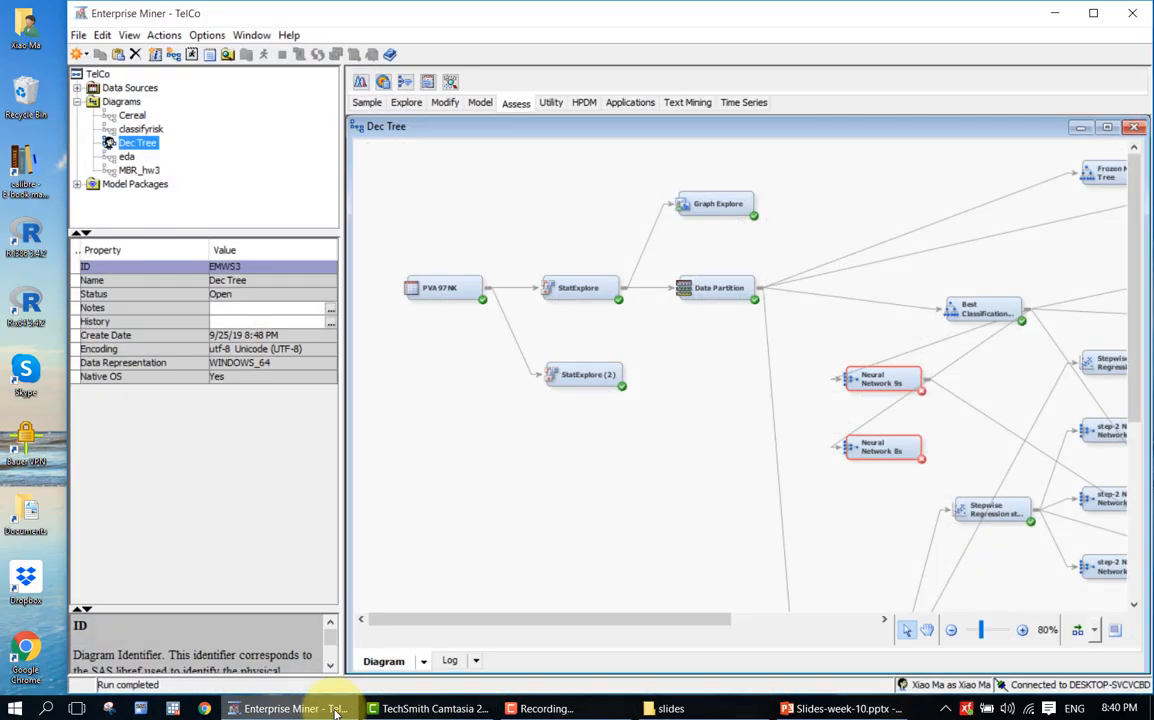
{"action": "left_click", "coordinate": [812, 628]}
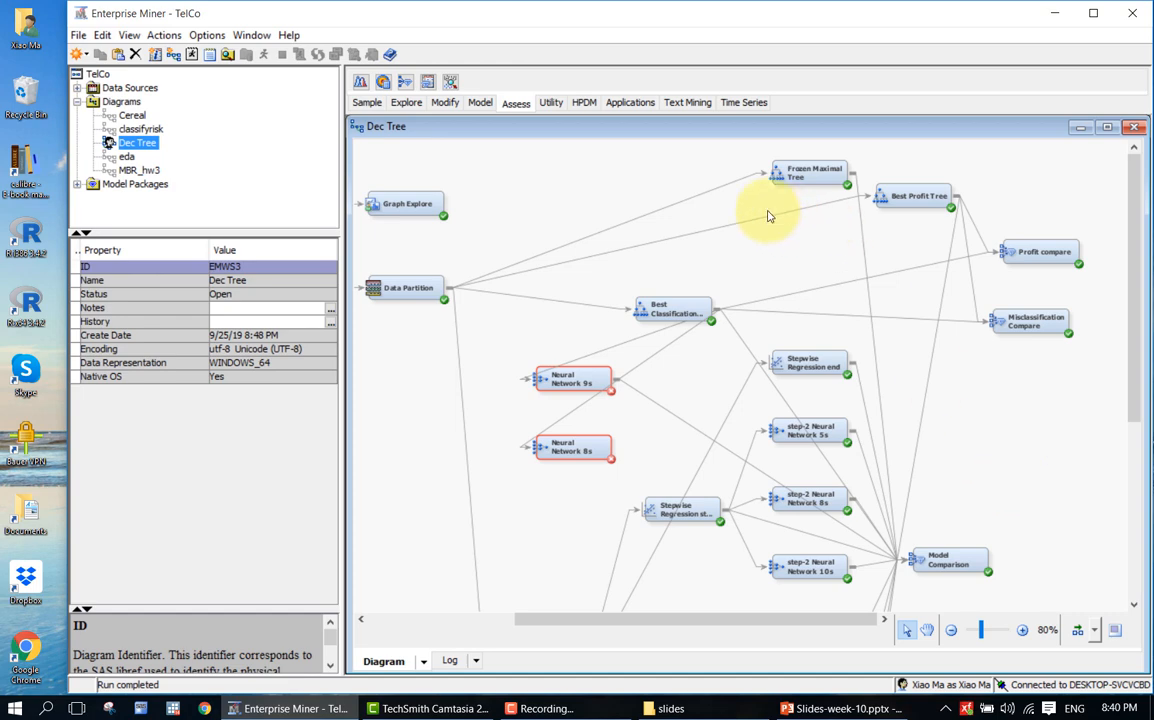
Step: Add a Score node beside the Model Comparison node, connect Model Comparison to it, and select the Score node
{"action": "left_click", "coordinate": [549, 104]}
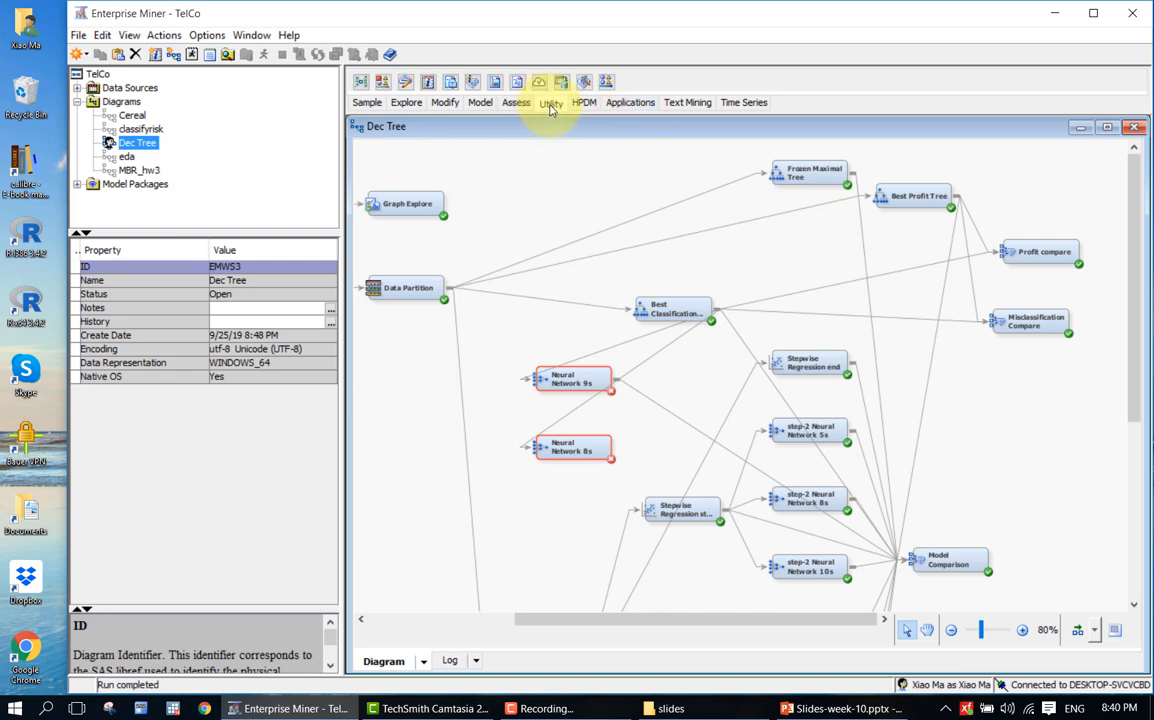
{"action": "left_click", "coordinate": [617, 104]}
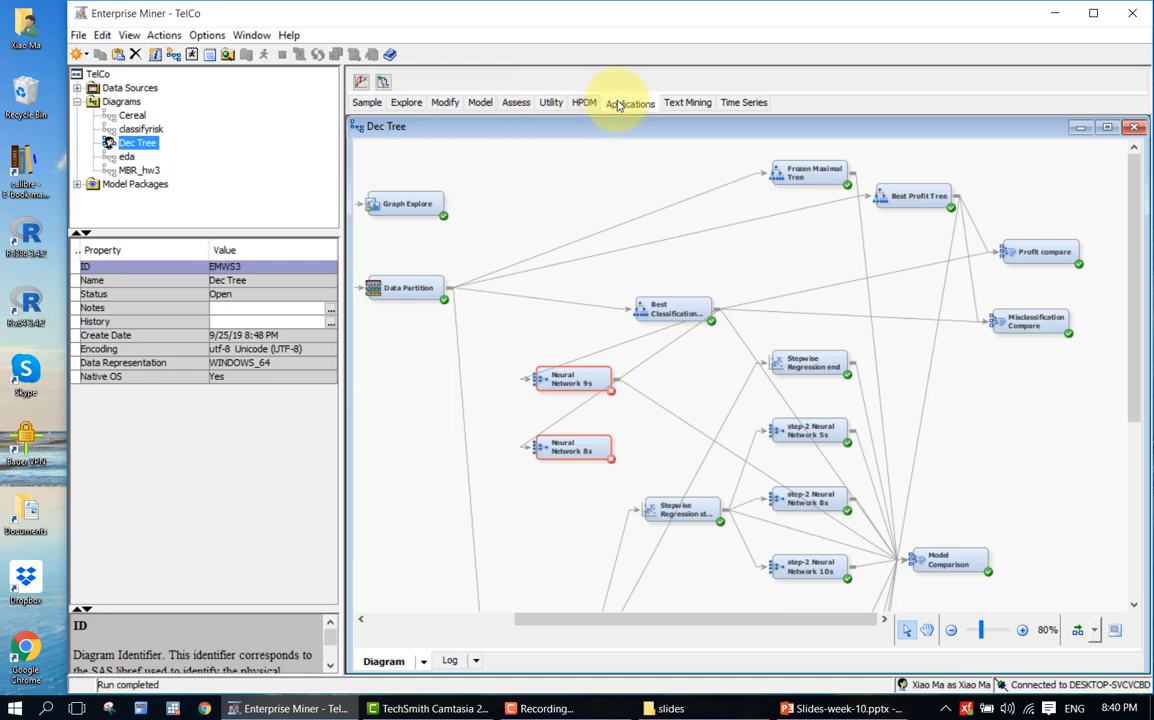
{"action": "left_click", "coordinate": [548, 106]}
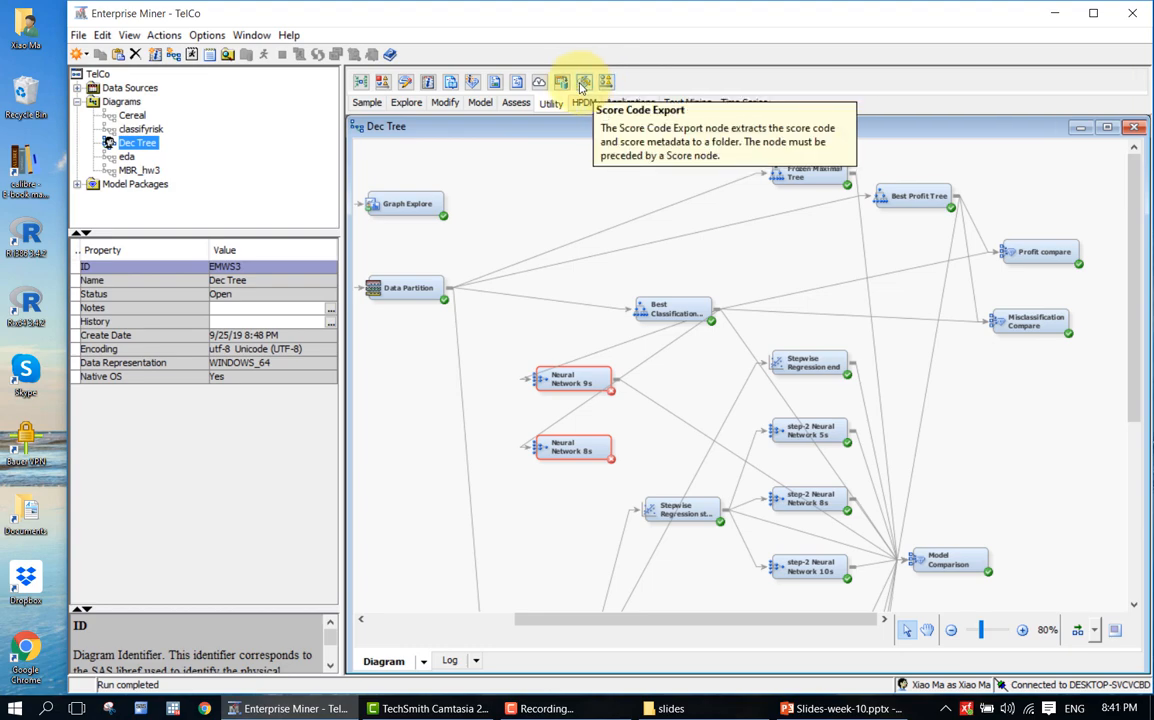
{"action": "left_click", "coordinate": [506, 104]}
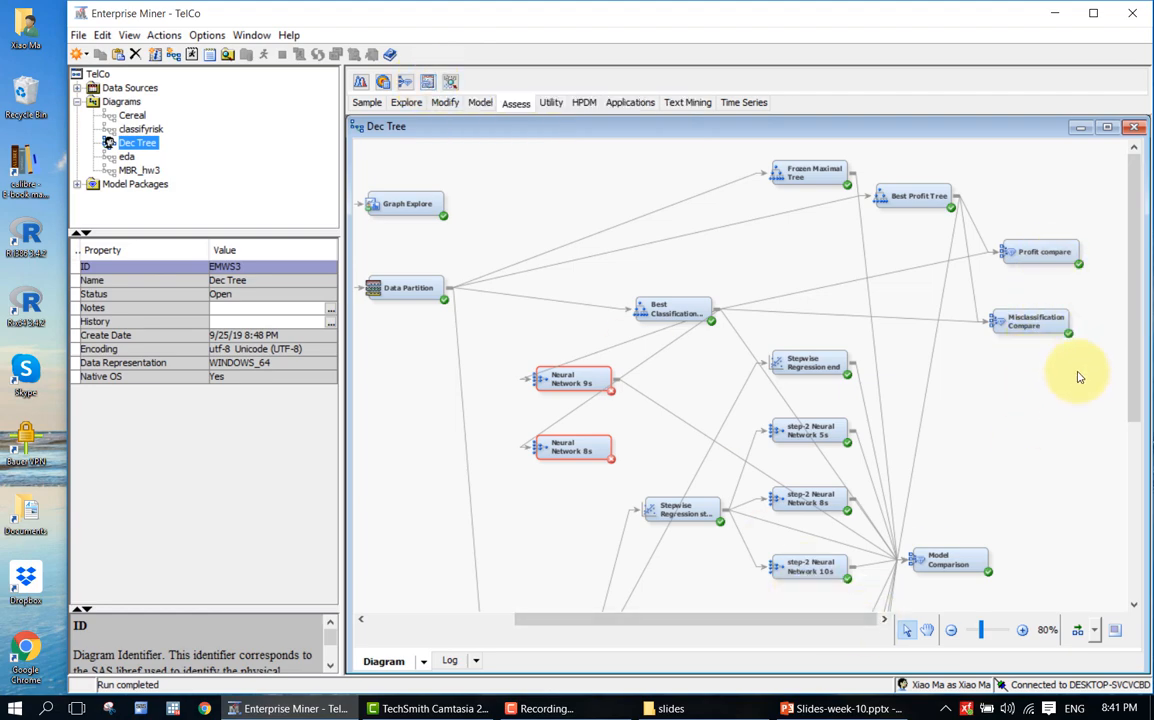
{"action": "left_click", "coordinate": [962, 560]}
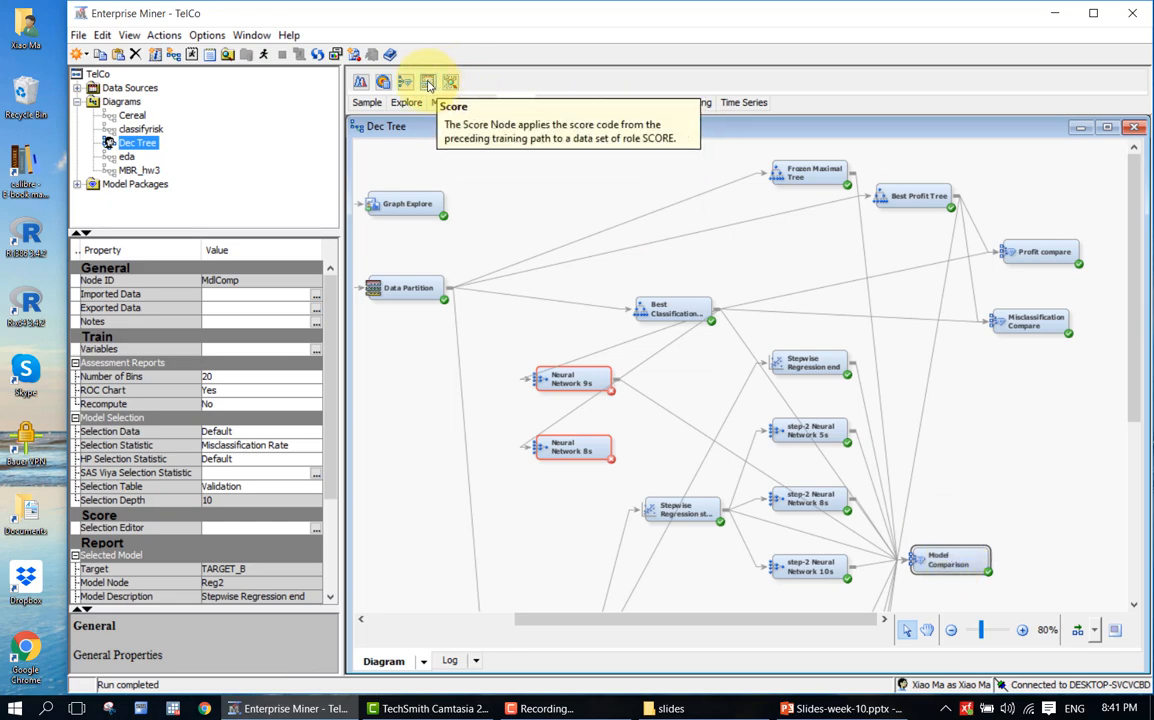
{"action": "left_click_drag", "start_coordinate": [433, 86], "coordinate": [1062, 558]}
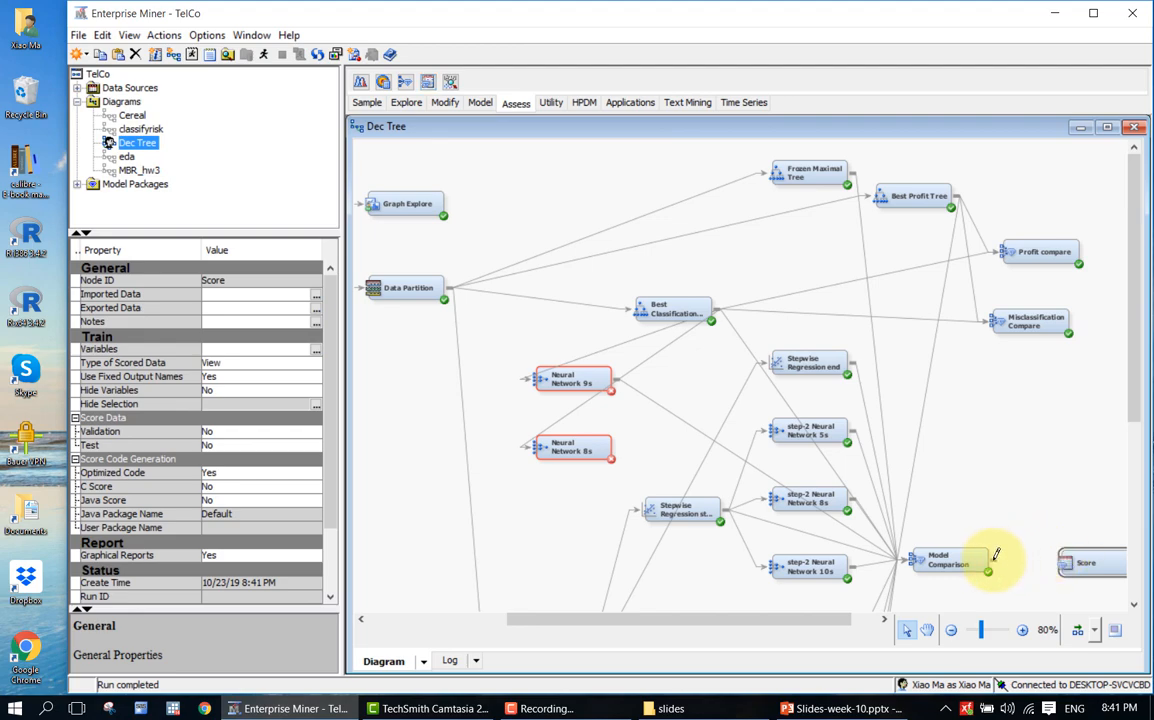
{"action": "left_click_drag", "start_coordinate": [990, 561], "coordinate": [1066, 563]}
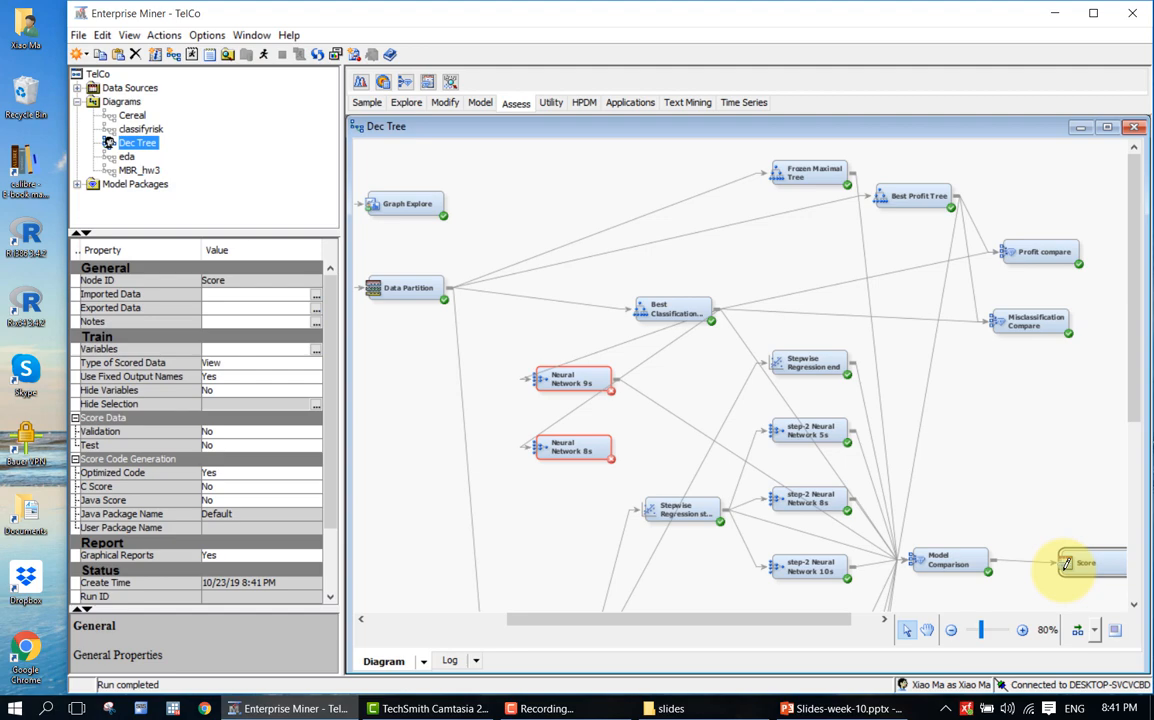
{"action": "left_click", "coordinate": [978, 555]}
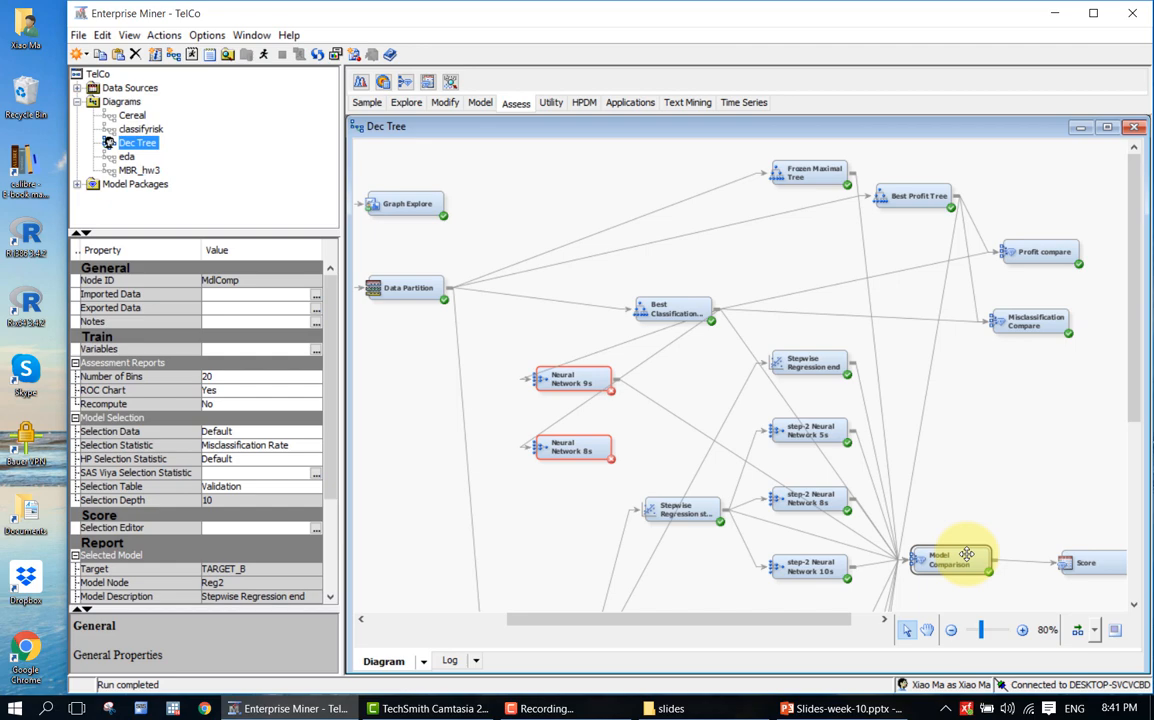
{"action": "left_click", "coordinate": [1079, 566]}
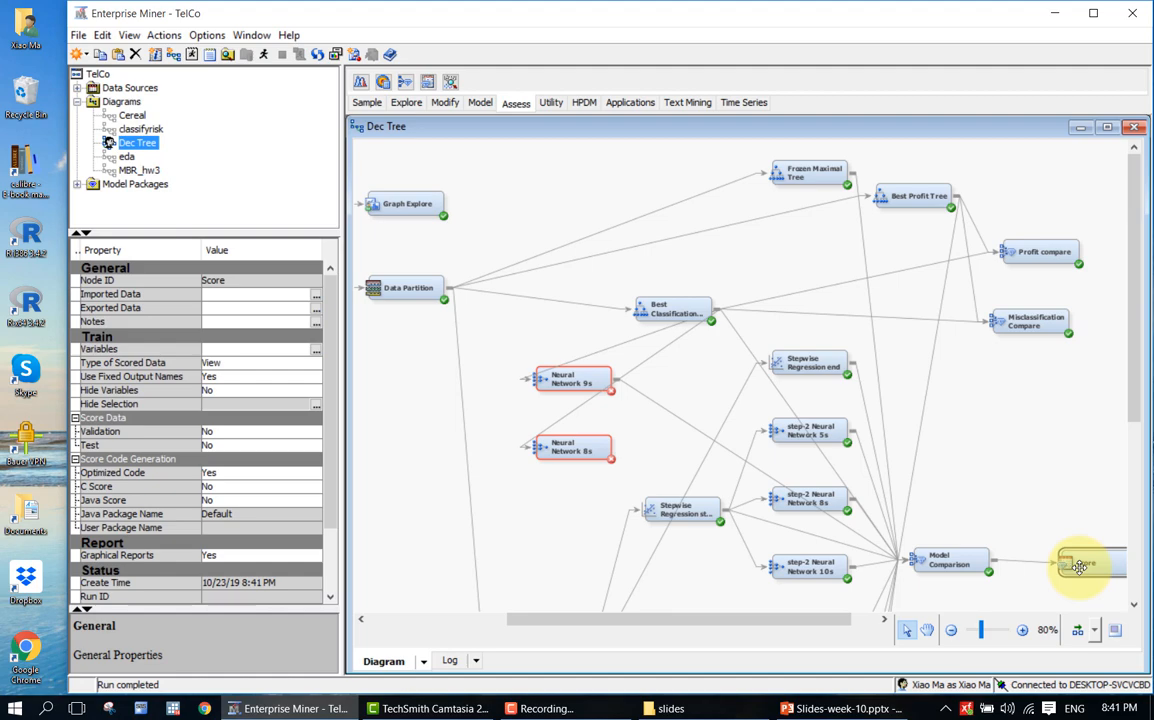
Step: Expand the project's data sources and start creating a new data source with SAS Table as the metadata source
{"action": "left_click", "coordinate": [1058, 498]}
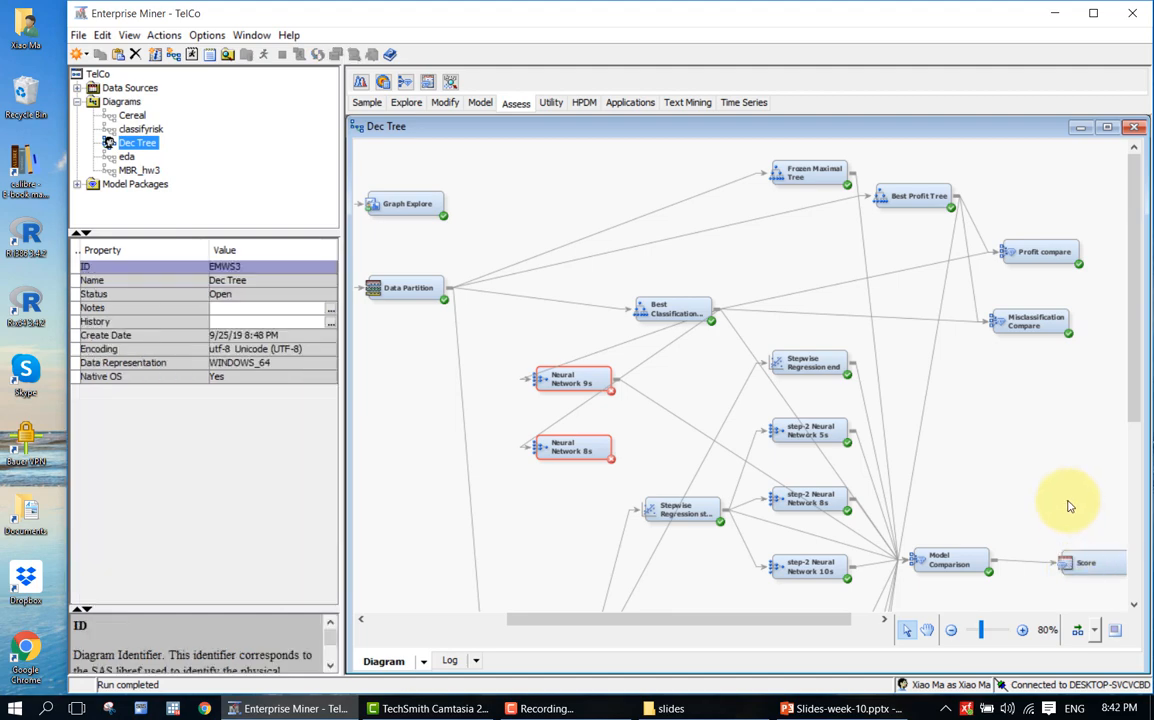
{"action": "left_click", "coordinate": [862, 618]}
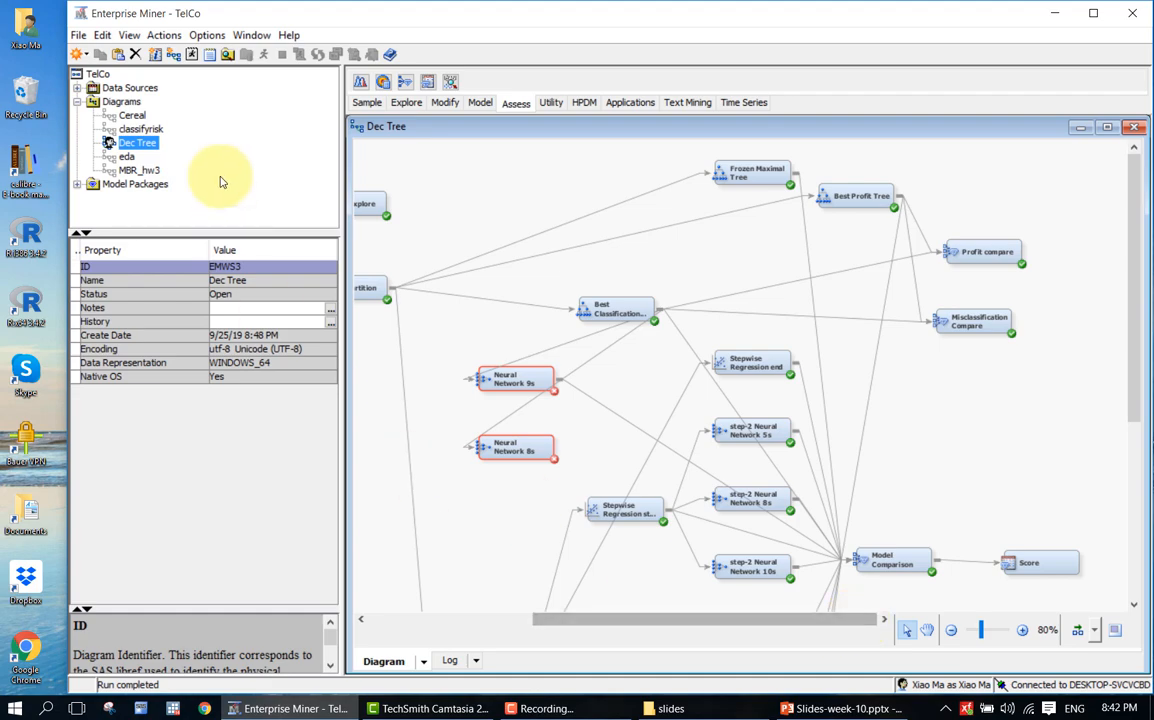
{"action": "left_click", "coordinate": [76, 88]}
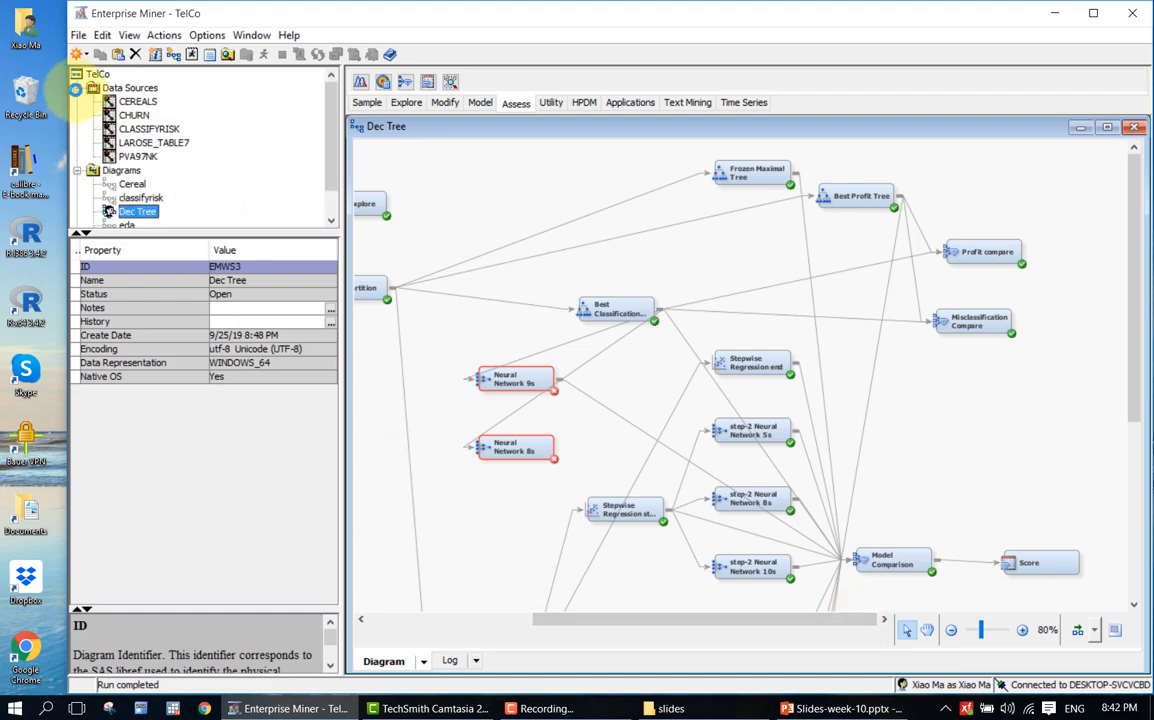
{"action": "right_click", "coordinate": [122, 88]}
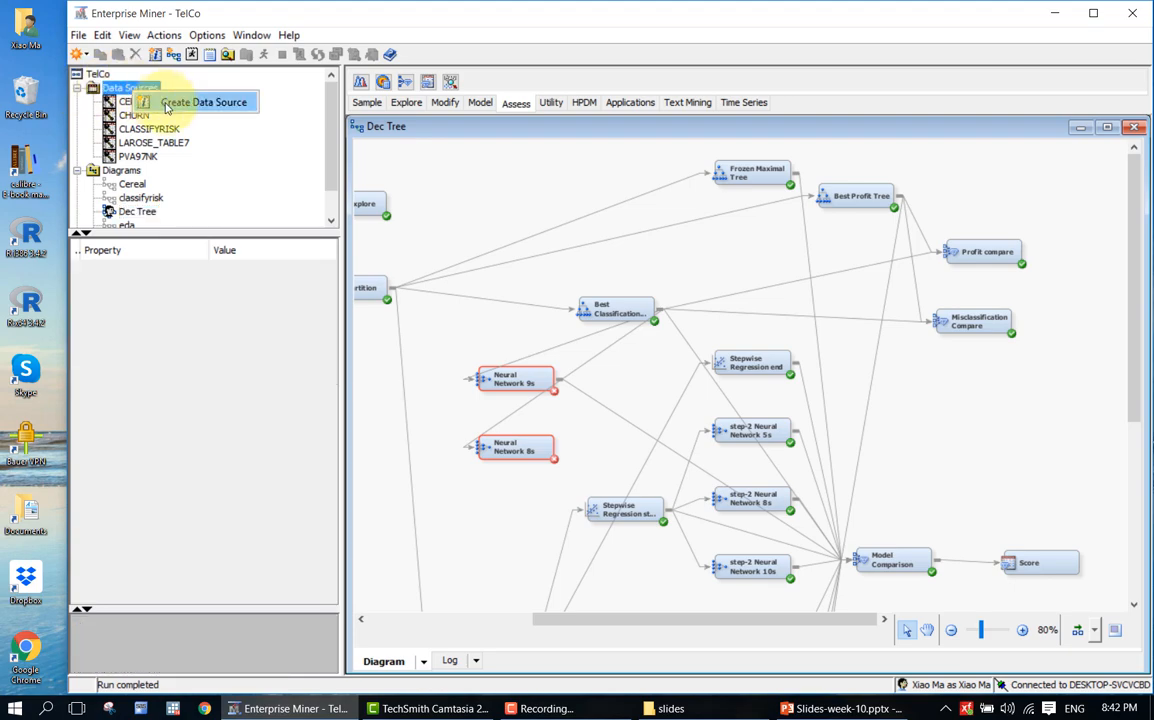
{"action": "left_click", "coordinate": [167, 104]}
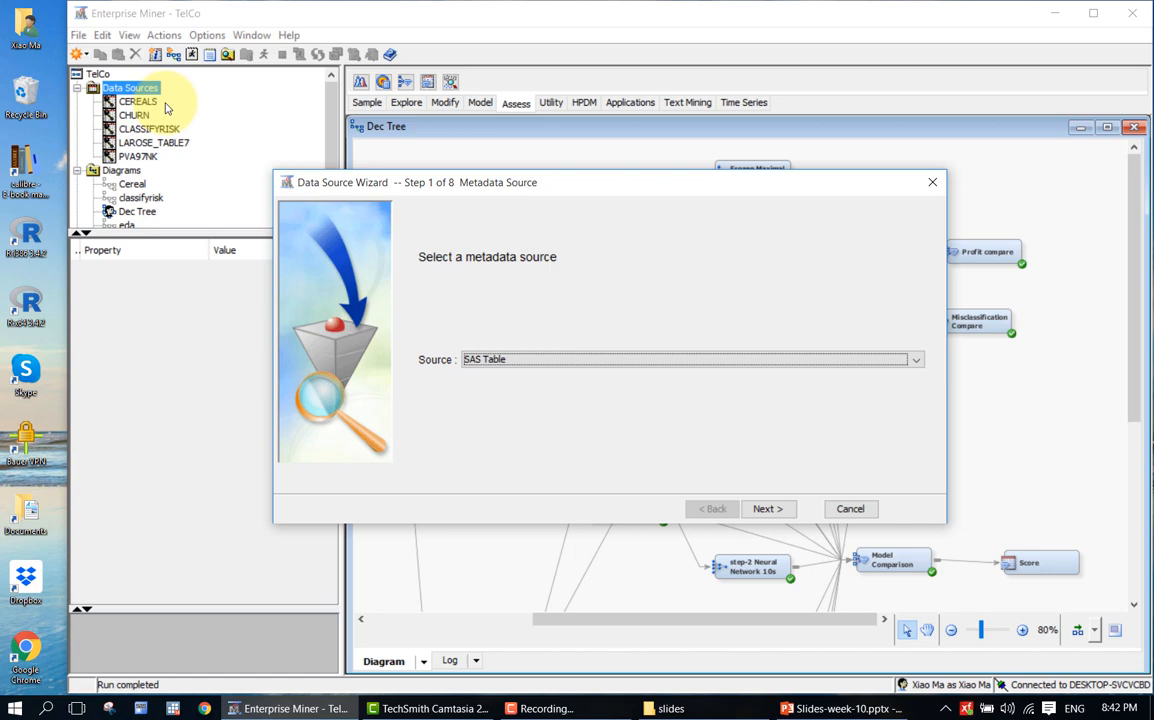
{"action": "left_click", "coordinate": [770, 510]}
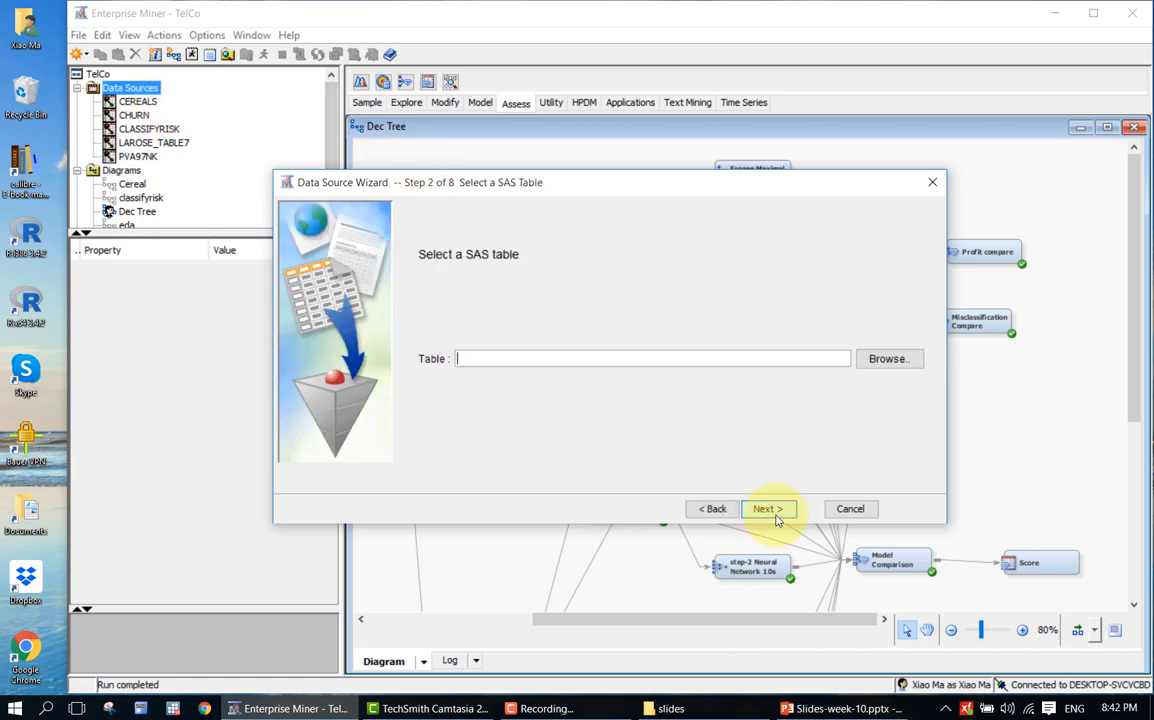
Step: Choose the Pva97nk table from the Mylib library and continue to the column metadata with the Basic advisor option
{"action": "left_click", "coordinate": [888, 358]}
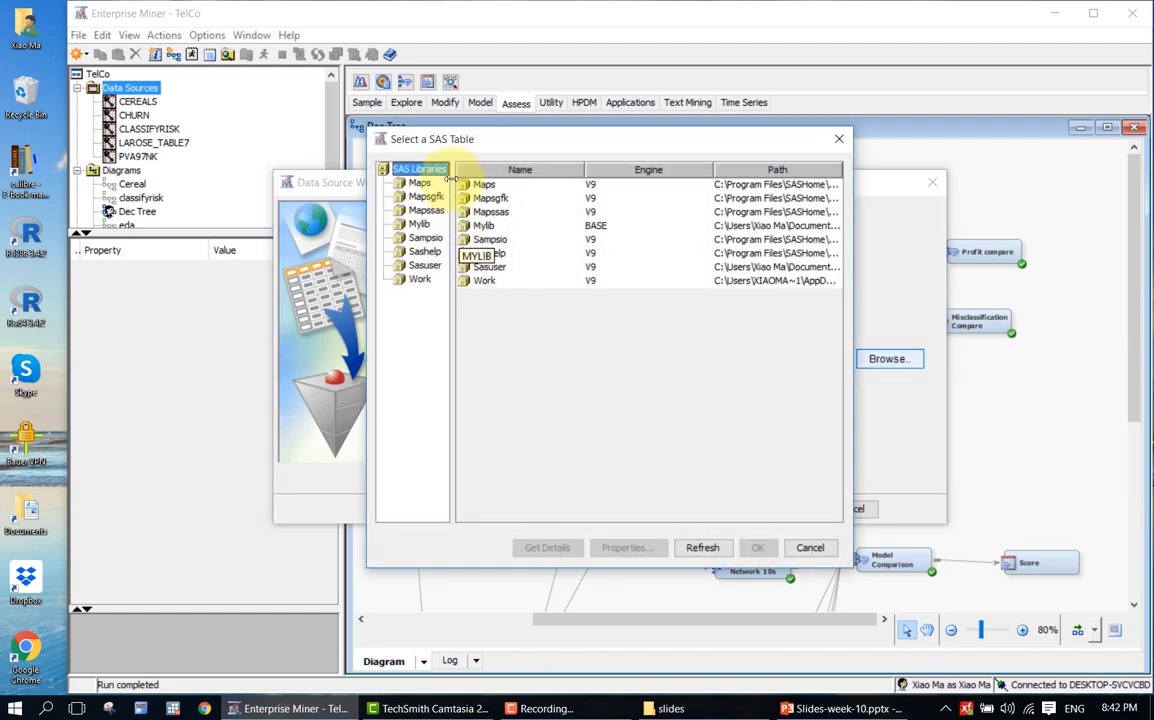
{"action": "left_click", "coordinate": [419, 224]}
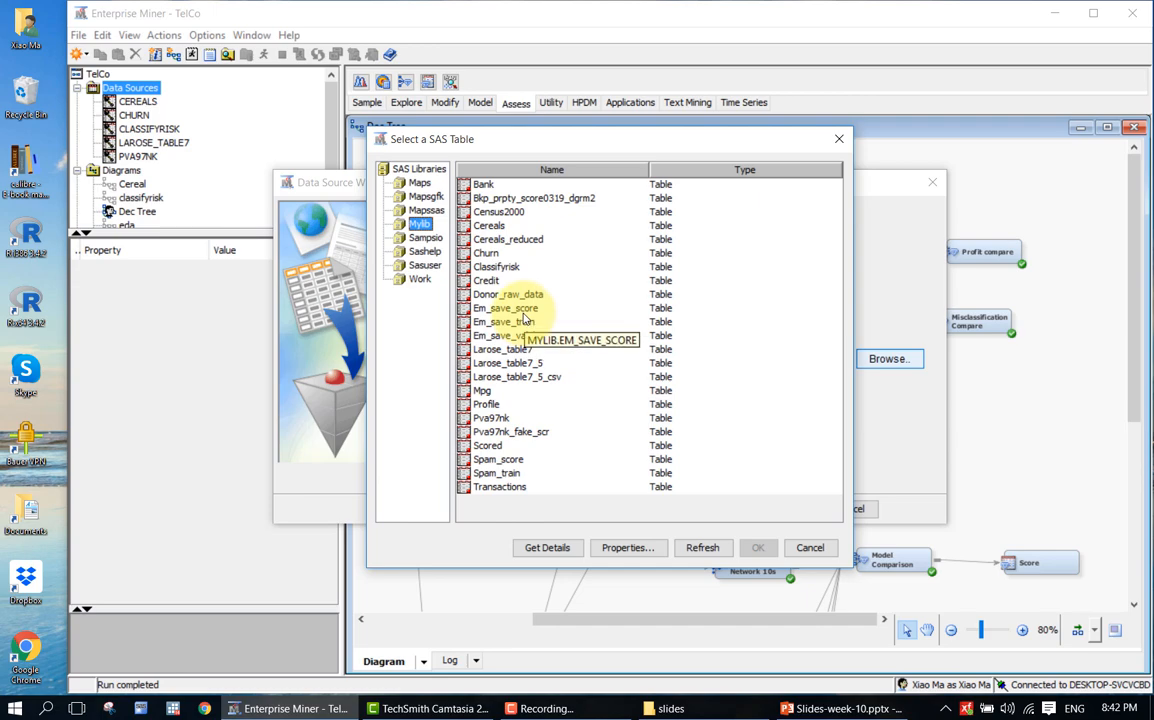
{"action": "left_click", "coordinate": [510, 309]}
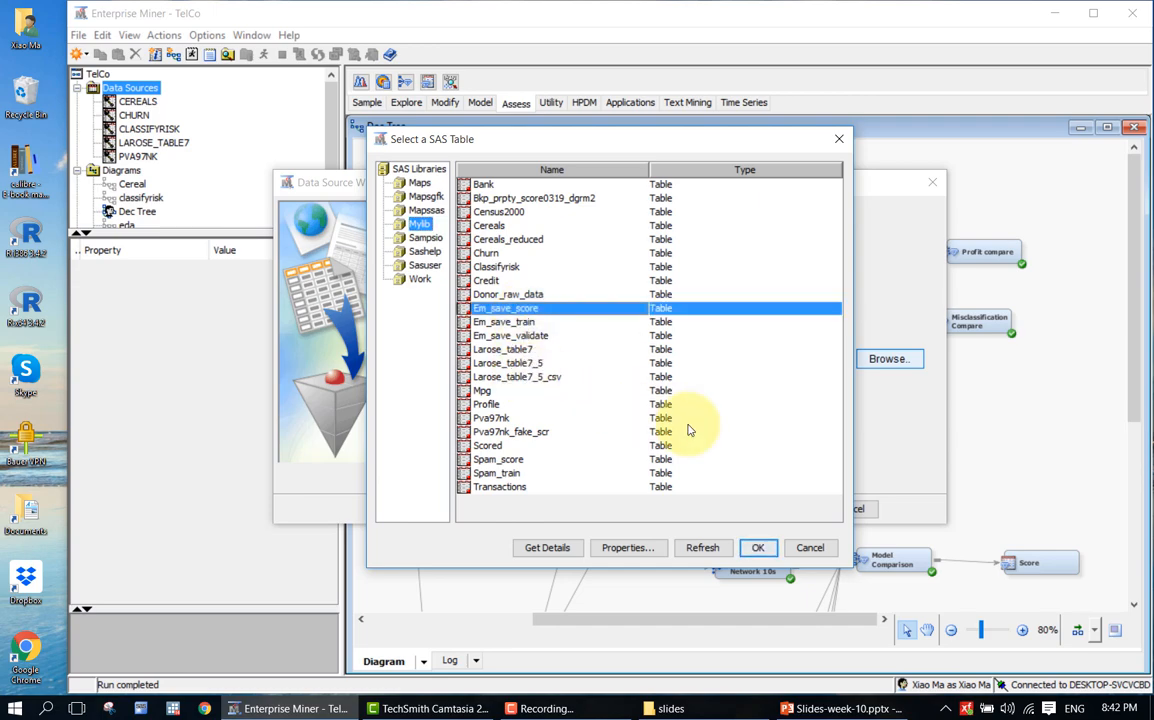
{"action": "left_click", "coordinate": [578, 201]}
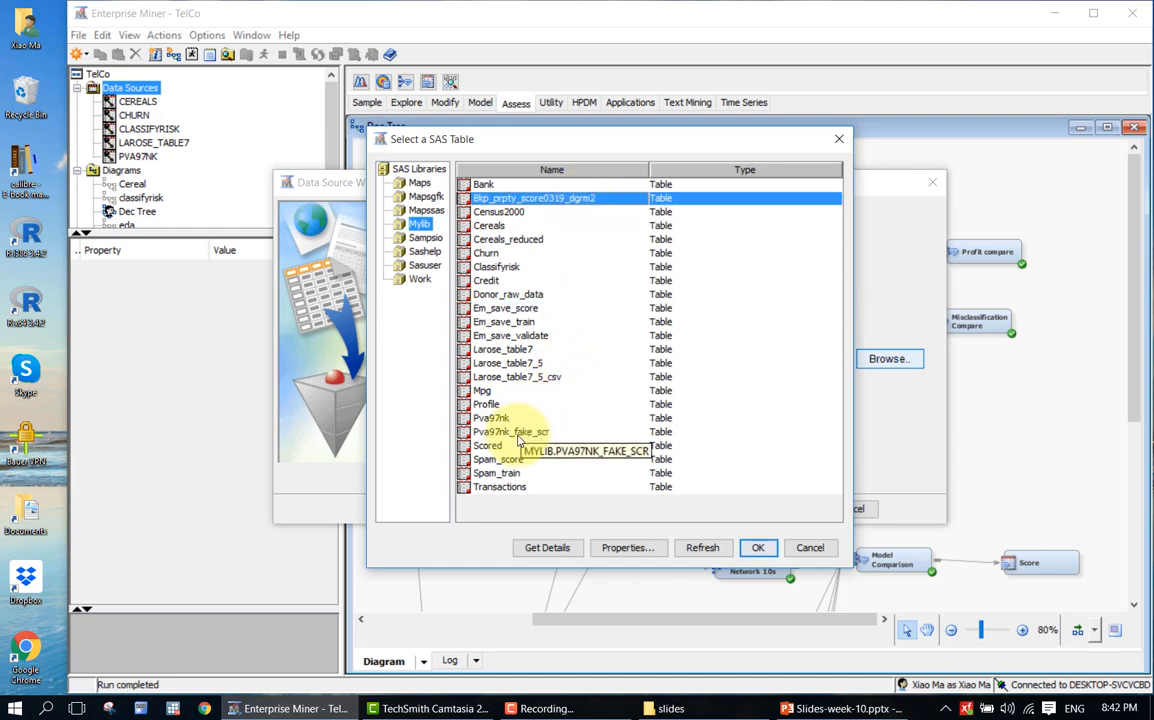
{"action": "left_click", "coordinate": [491, 419]}
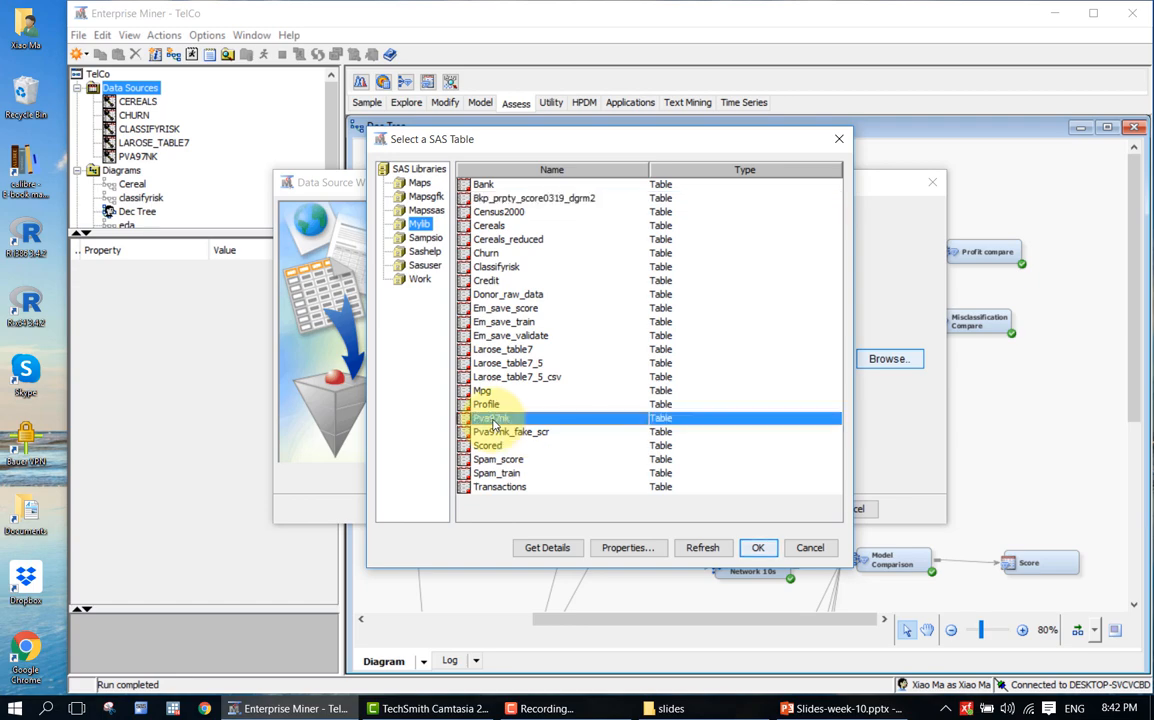
{"action": "left_click", "coordinate": [757, 549]}
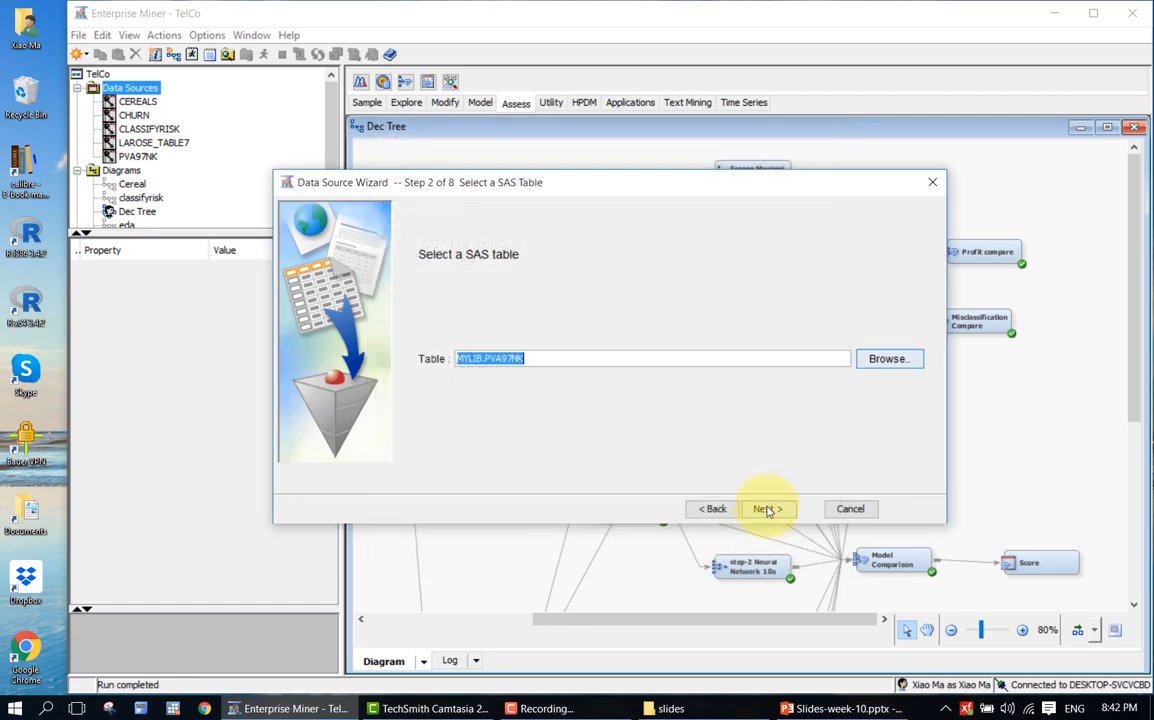
{"action": "left_click", "coordinate": [767, 511]}
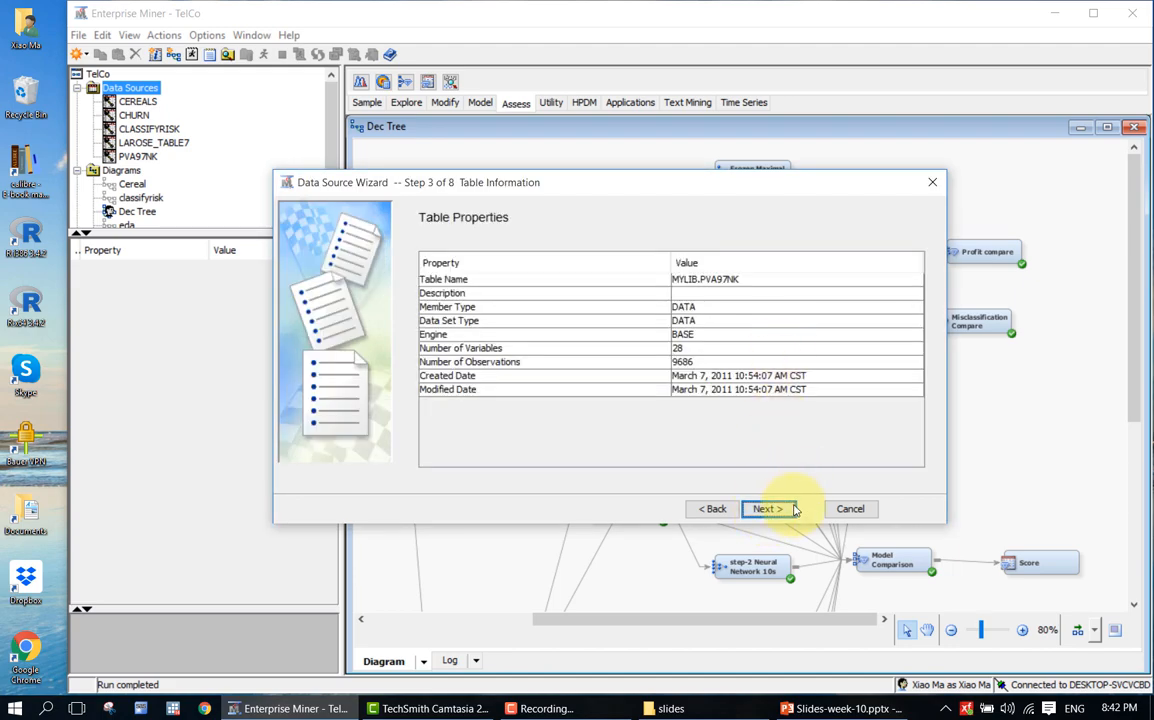
{"action": "left_click", "coordinate": [772, 509]}
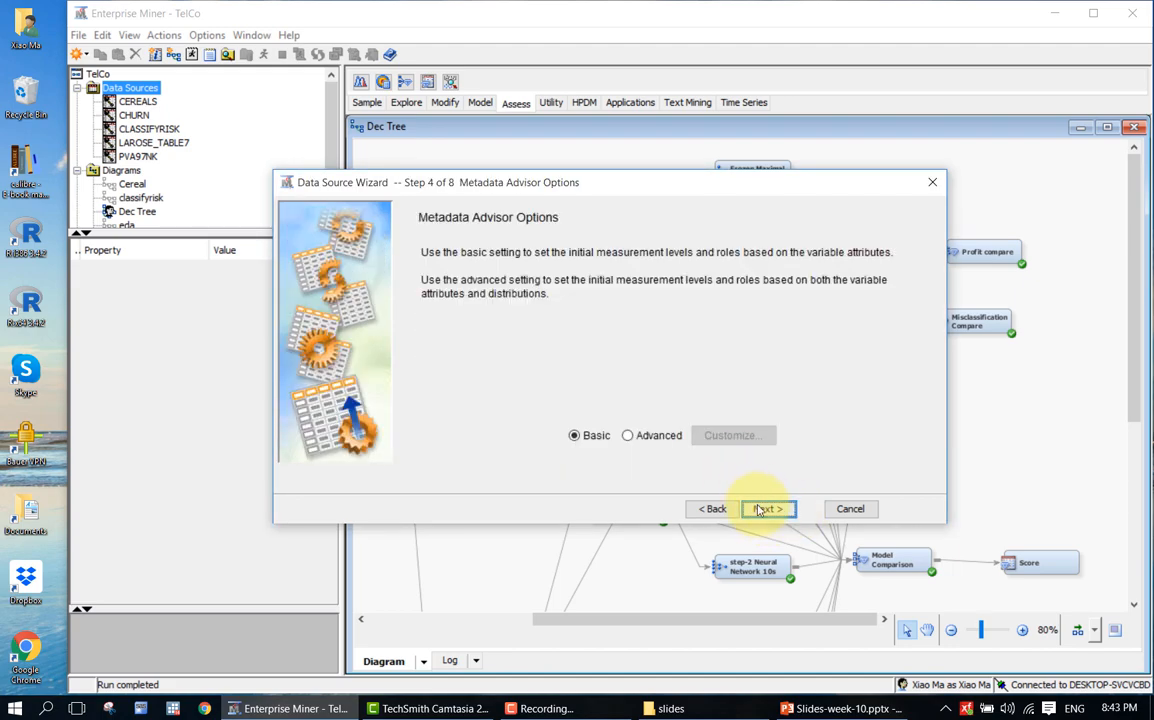
{"action": "left_click", "coordinate": [762, 508]}
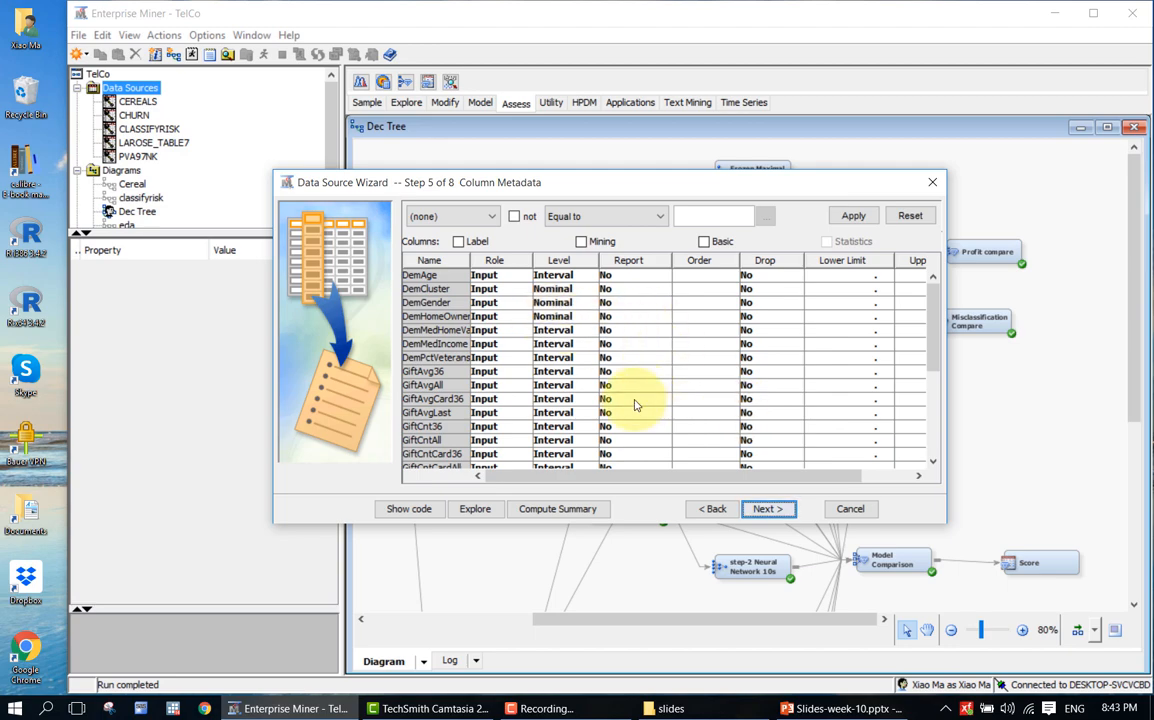
Step: Set the roles of TARGET_B and TARGET_D to Rejected in the column metadata and accept it
{"action": "scroll", "coordinate": [623, 404], "scroll_direction": "down", "scroll_amount": 5}
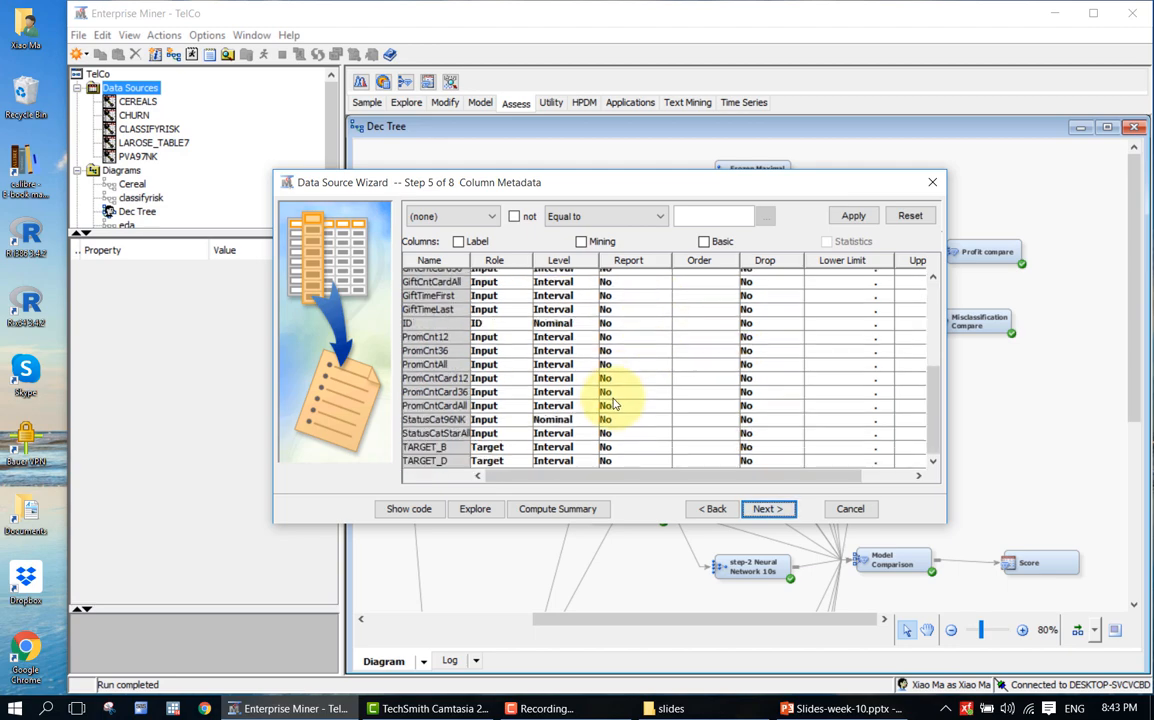
{"action": "left_click", "coordinate": [508, 454]}
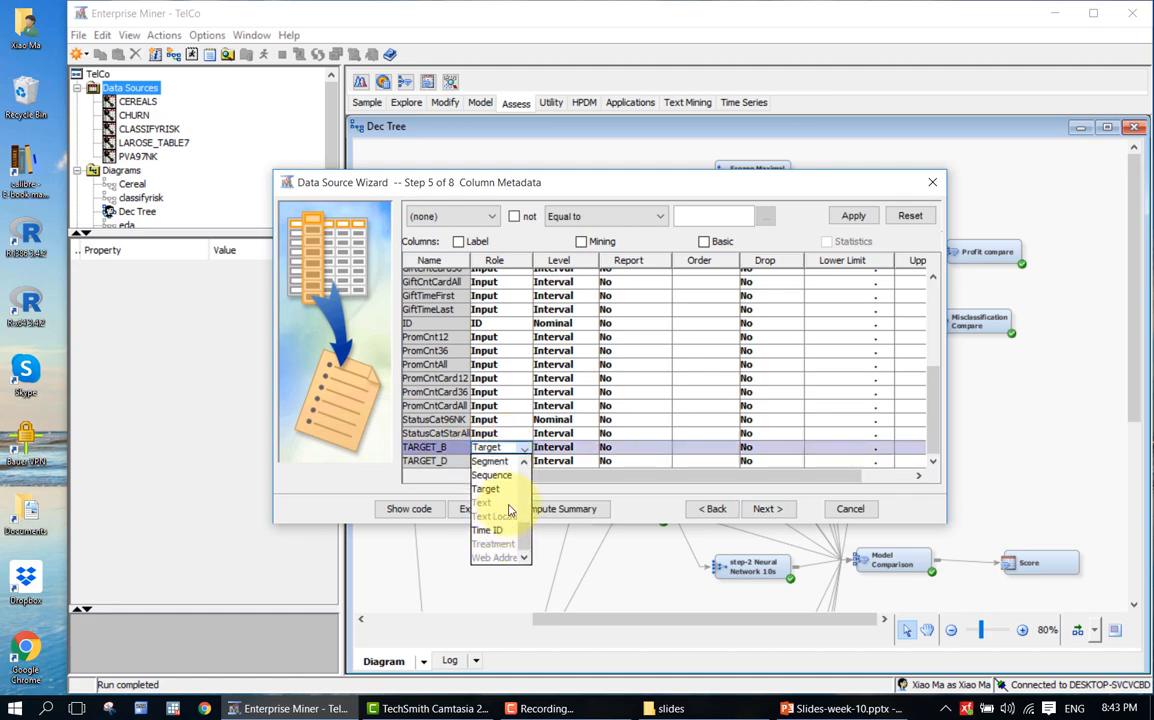
{"action": "scroll", "coordinate": [521, 497], "scroll_direction": "up", "scroll_amount": 3}
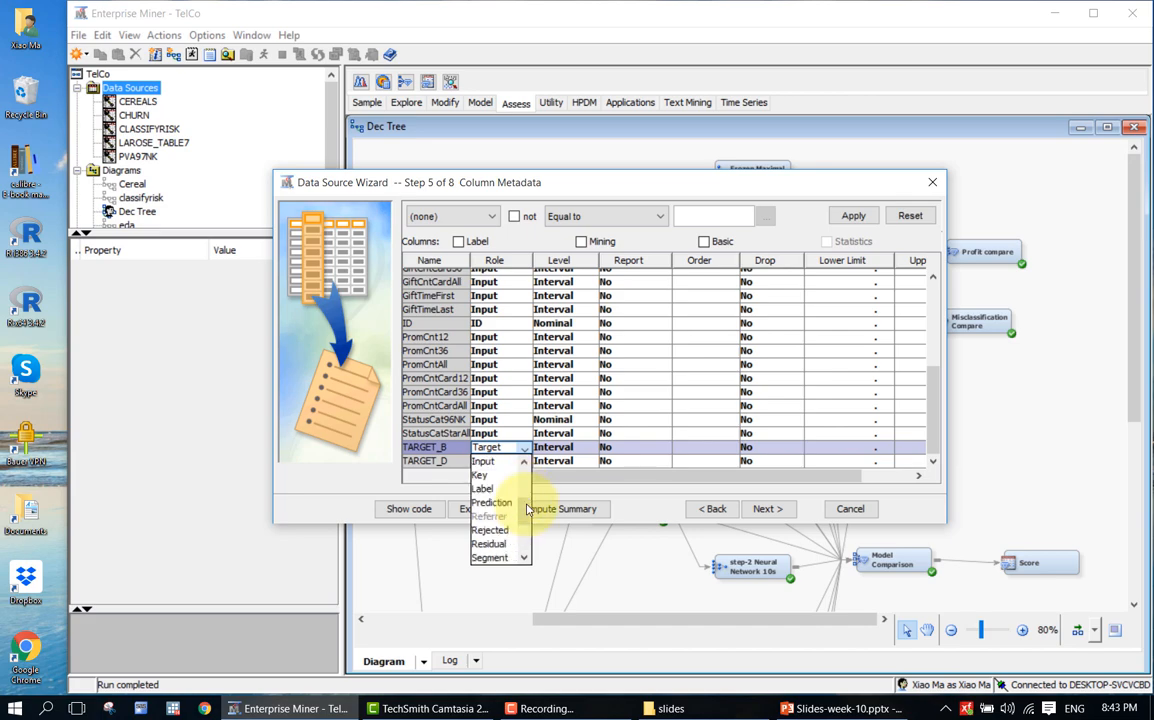
{"action": "scroll", "coordinate": [527, 512], "scroll_direction": "down", "scroll_amount": 1}
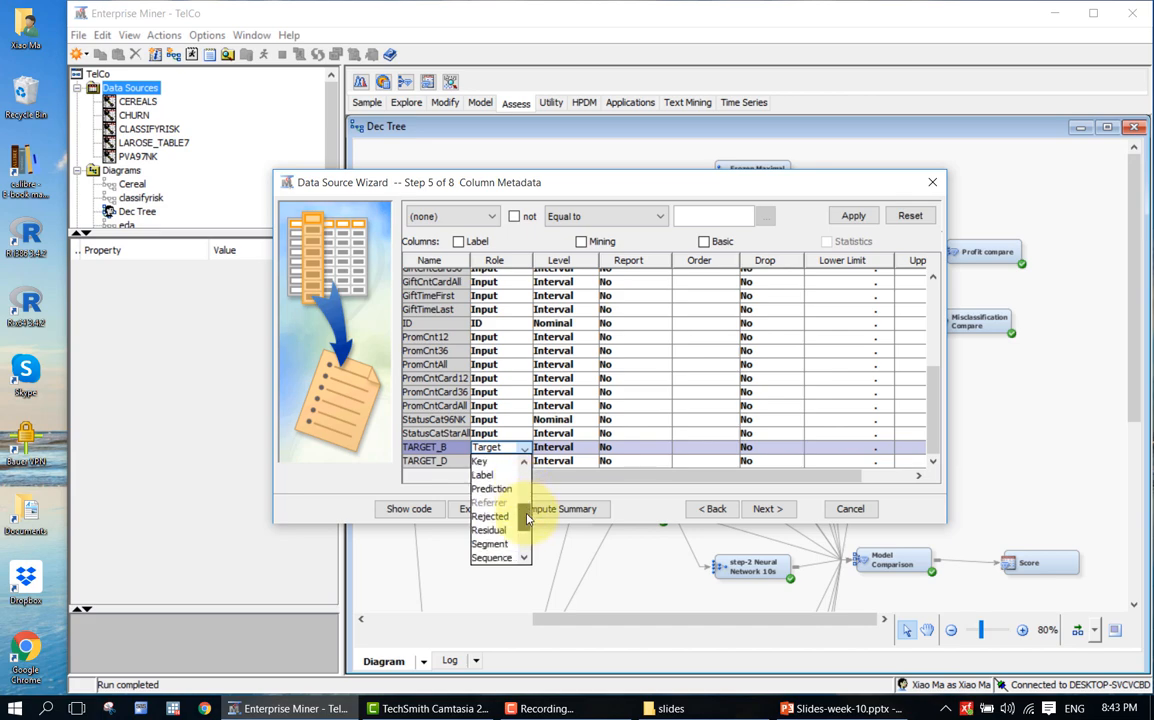
{"action": "left_click", "coordinate": [490, 514]}
{"action": "left_click", "coordinate": [510, 461]}
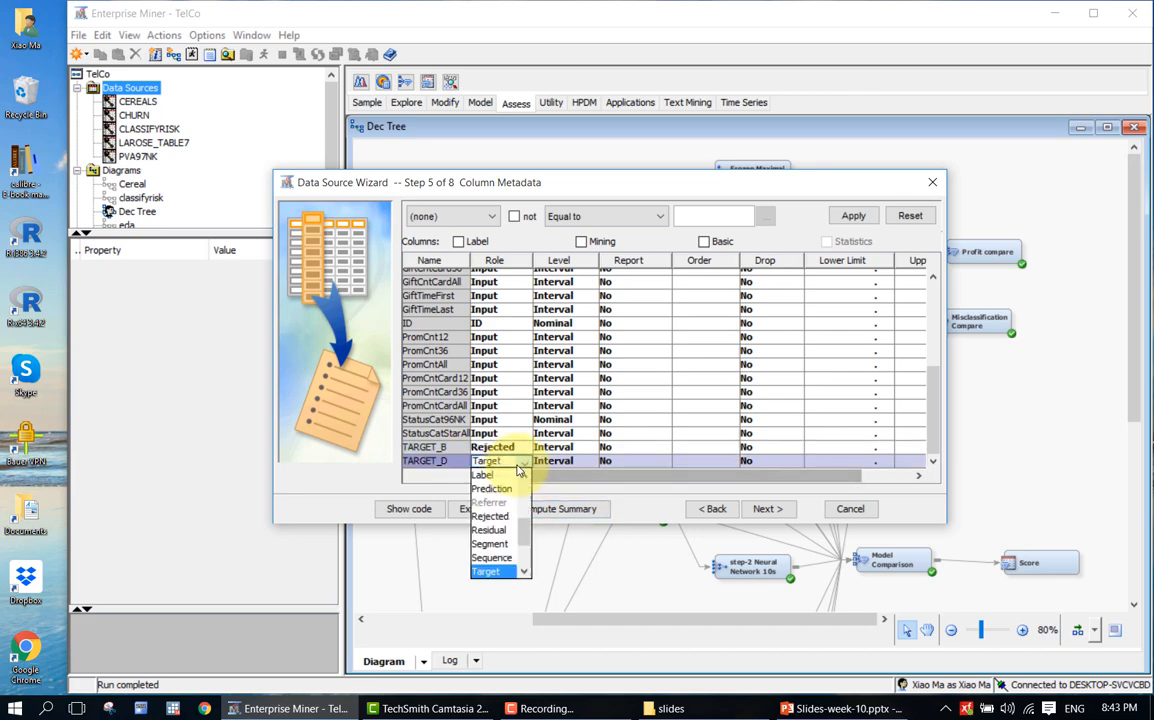
{"action": "left_click", "coordinate": [490, 516]}
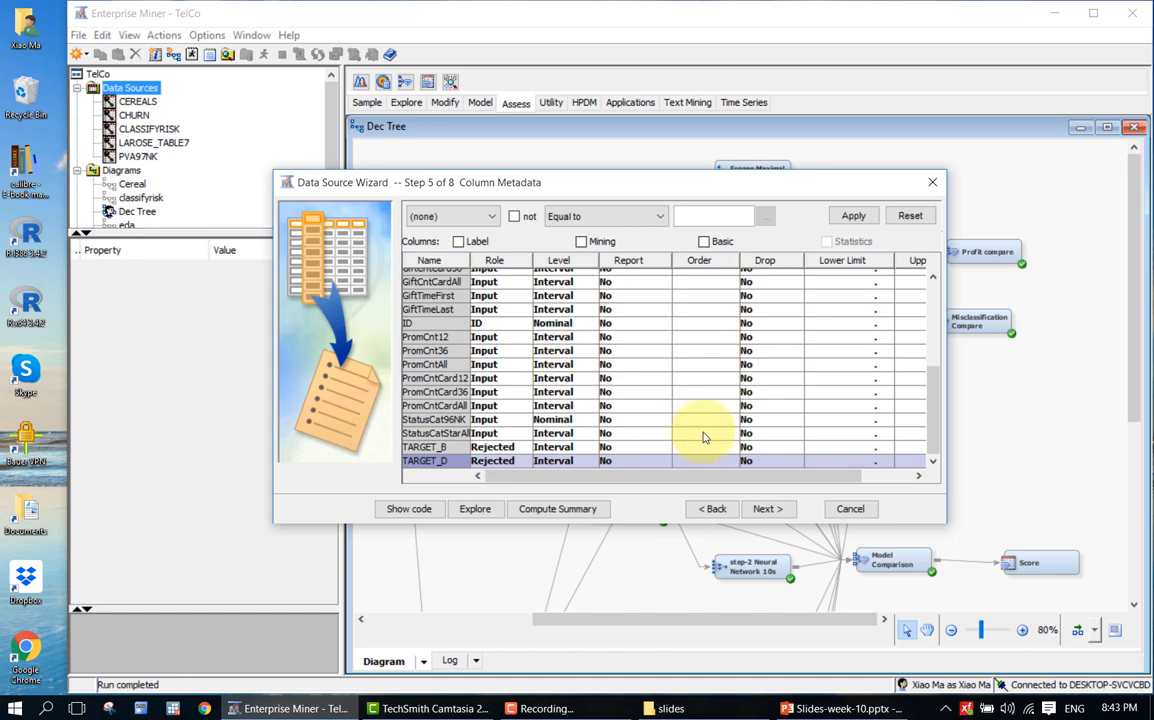
{"action": "left_click", "coordinate": [781, 511]}
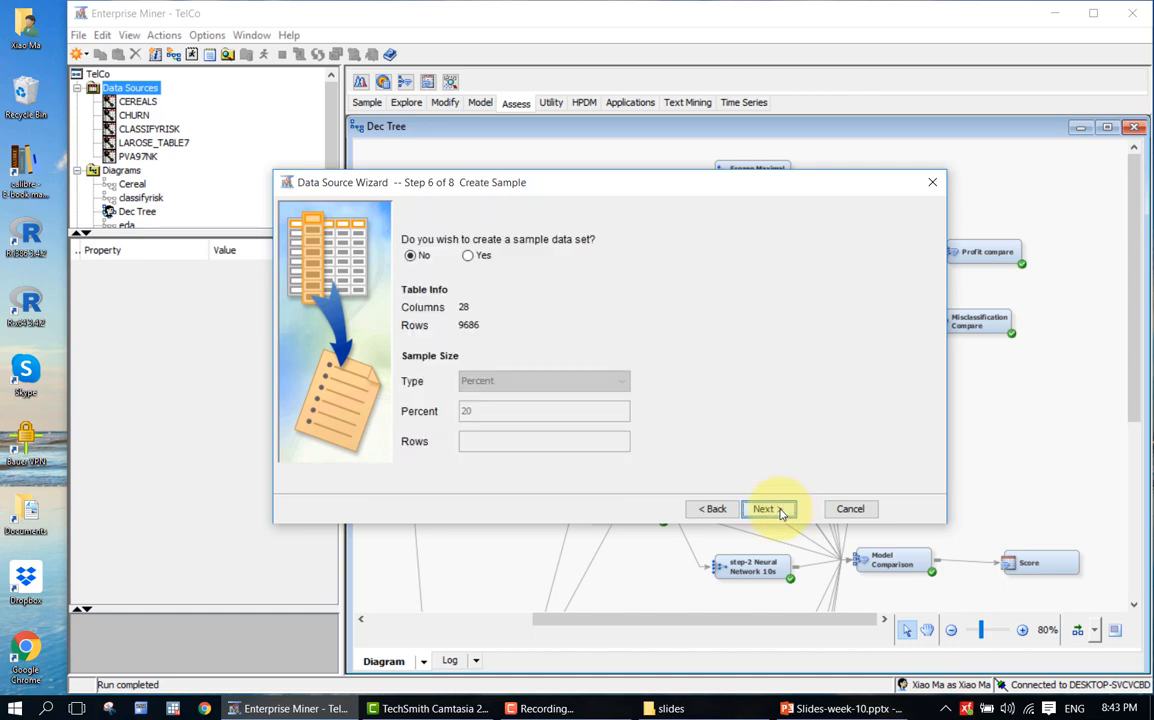
Step: Skip creating a sample, give the data source the Score role and the name PVA97NK_score, and finish the wizard
{"action": "left_click", "coordinate": [781, 511]}
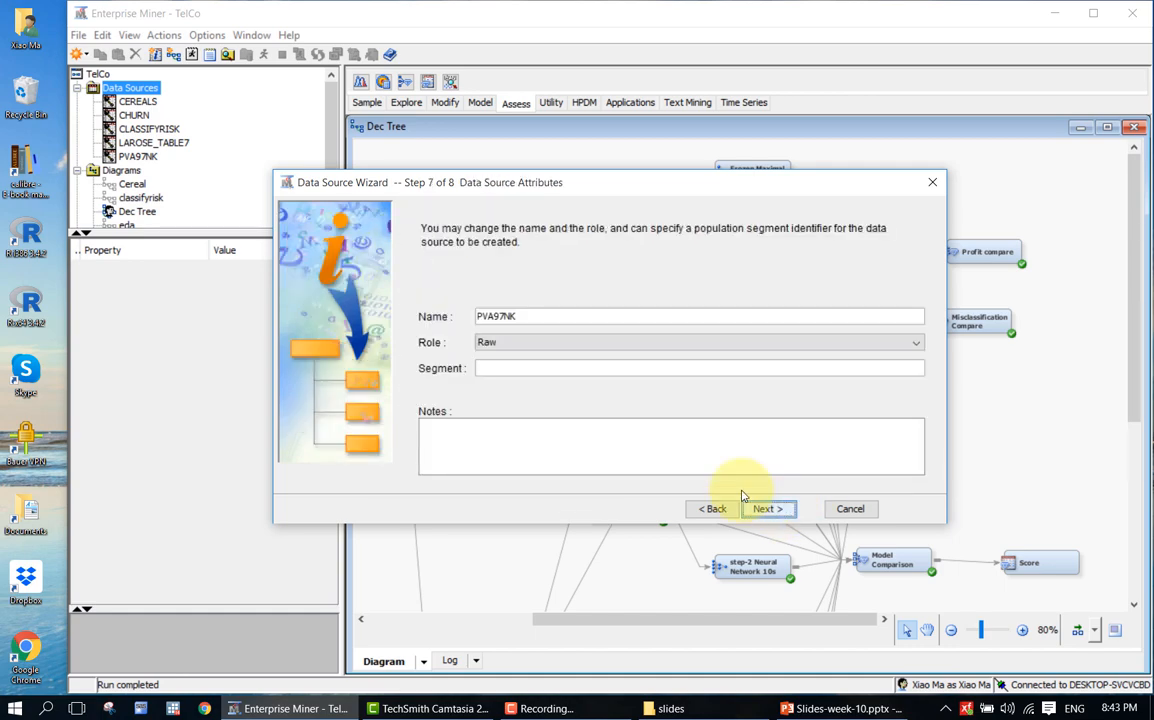
{"action": "left_click", "coordinate": [510, 343]}
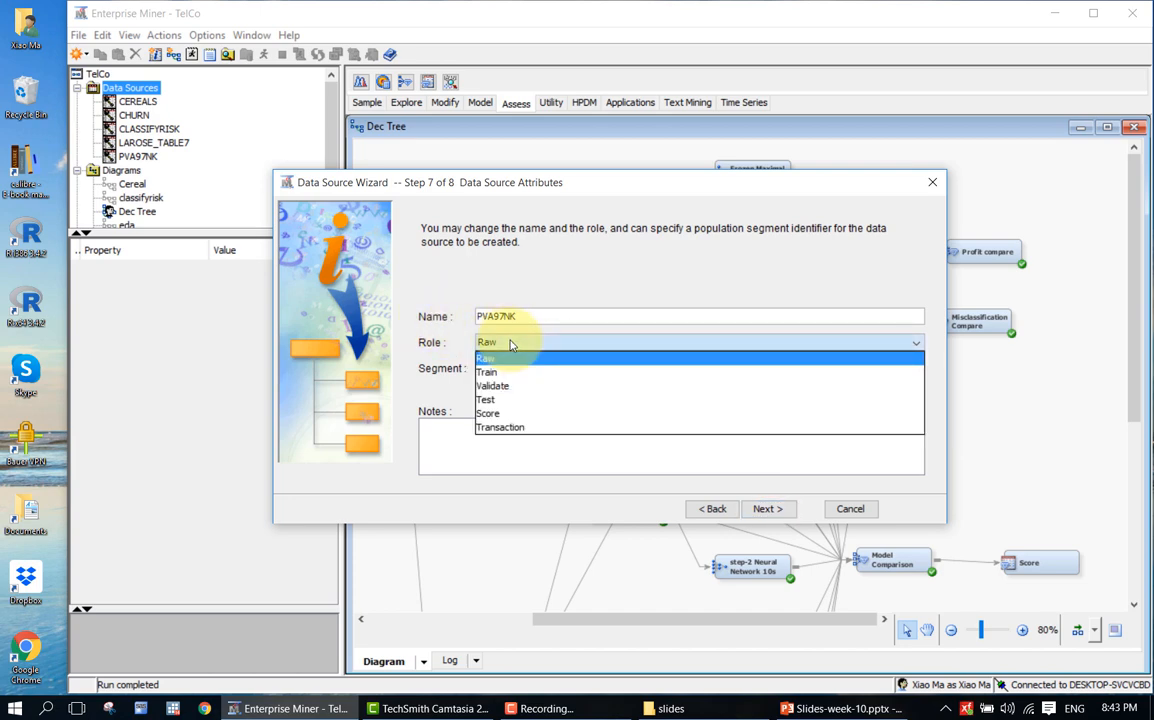
{"action": "left_click", "coordinate": [537, 414]}
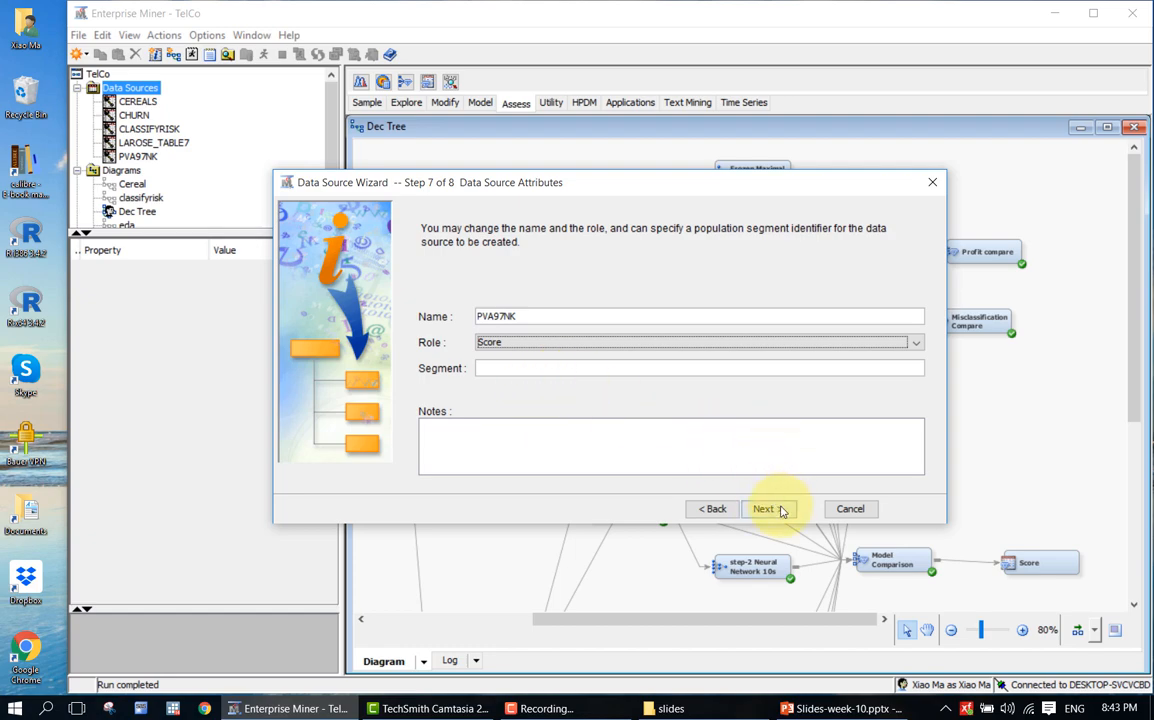
{"action": "left_click", "coordinate": [608, 314]}
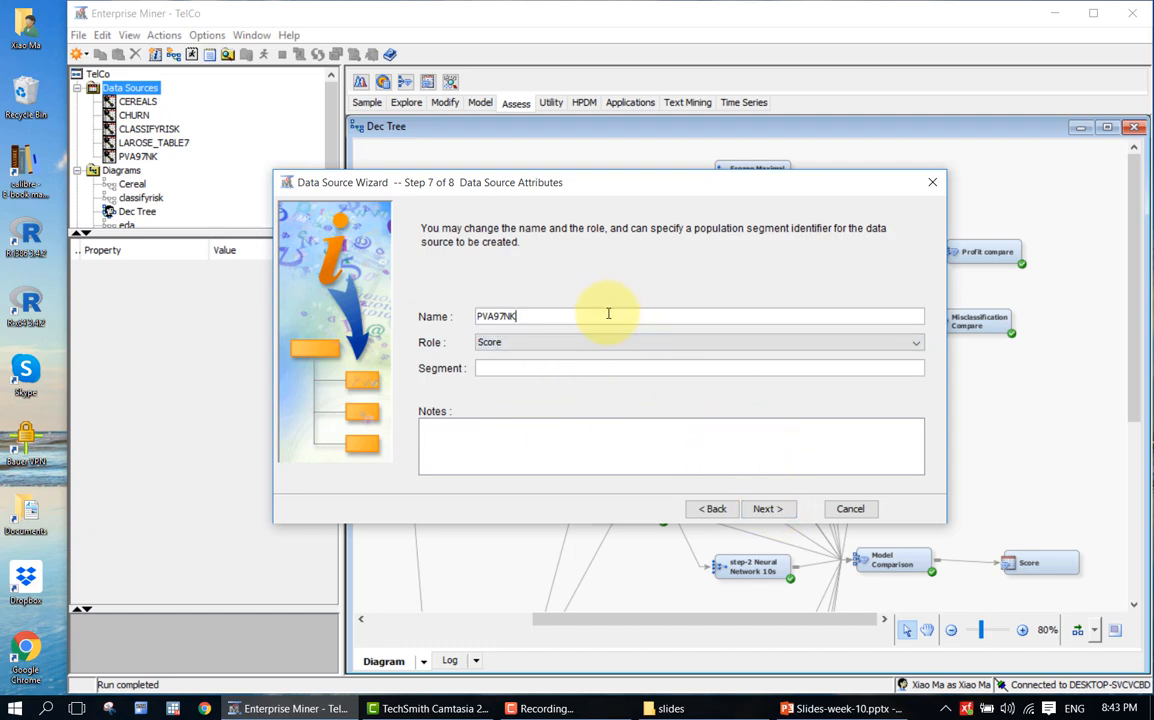
{"action": "type", "text": "_score"}
{"action": "left_click", "coordinate": [770, 510]}
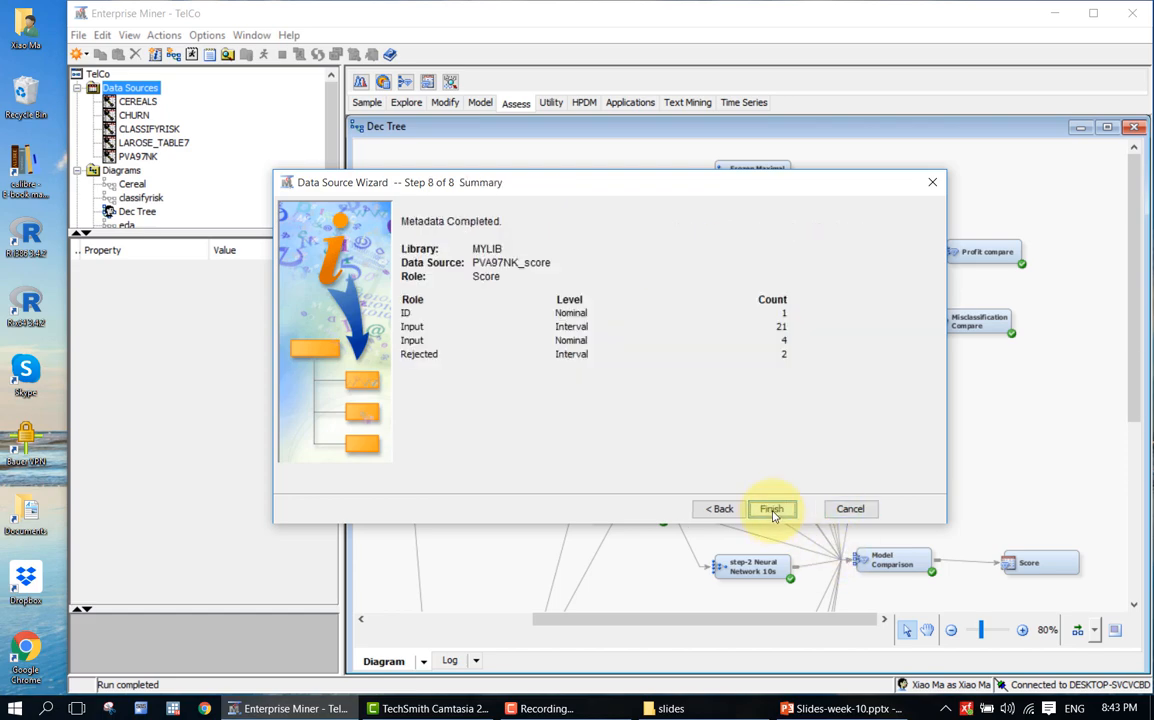
{"action": "left_click", "coordinate": [772, 510]}
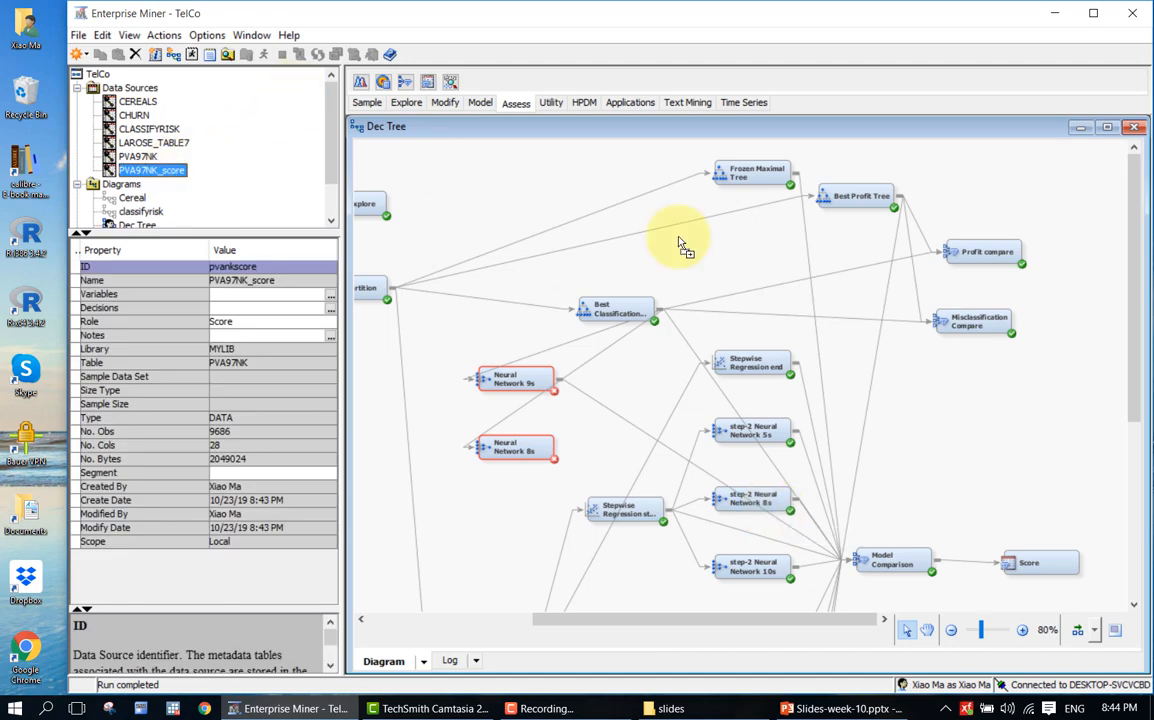
Step: Place the PVA97NK_score data source above the Model Comparison node in the diagram and connect it to the Score node
{"action": "mouse_move", "coordinate": [1040, 432]}
{"action": "left_mouse_down"}
{"action": "mouse_move", "coordinate": [949, 503]}
{"action": "mouse_move", "coordinate": [905, 498]}
{"action": "left_mouse_up"}
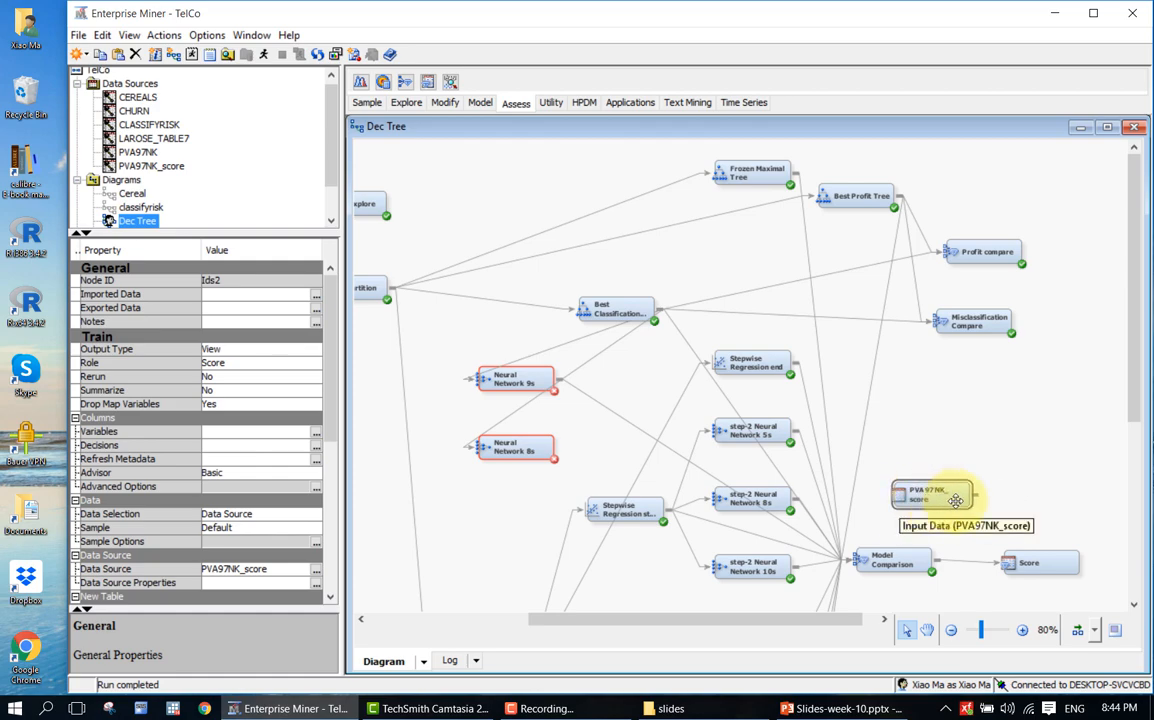
{"action": "mouse_move", "coordinate": [979, 491]}
{"action": "left_mouse_down"}
{"action": "mouse_move", "coordinate": [992, 554]}
{"action": "mouse_move", "coordinate": [1006, 558]}
{"action": "left_mouse_up"}
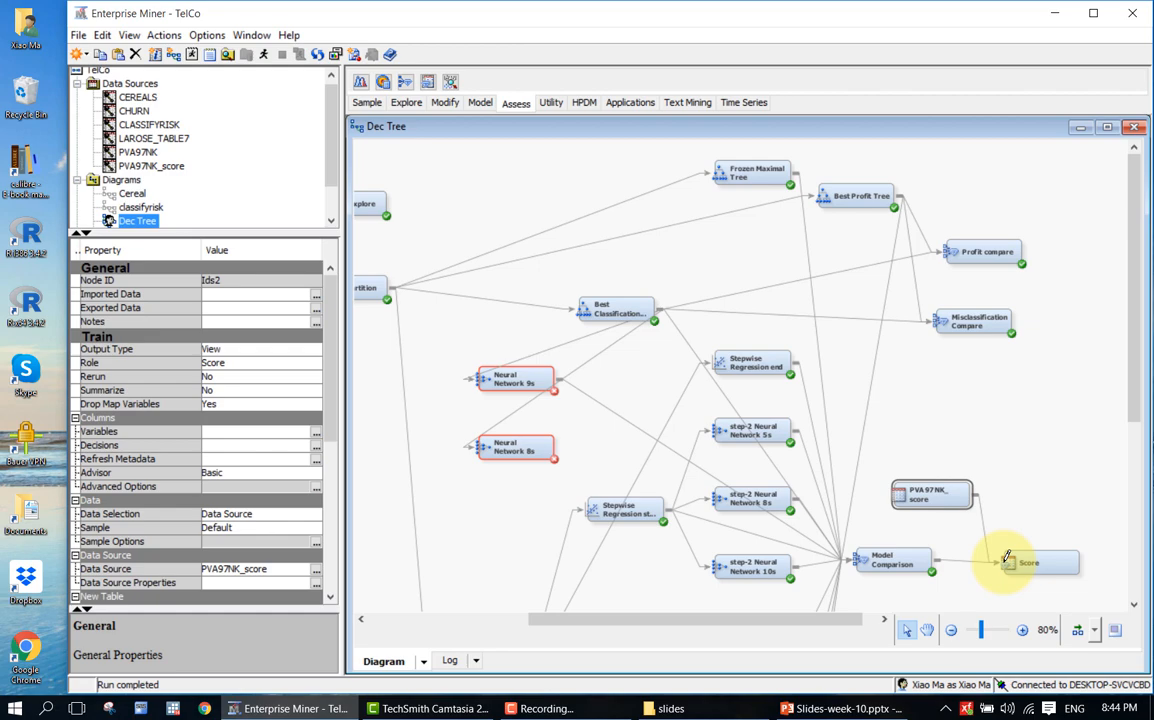
Step: Check the Score node's properties, including the Hide Variables option, and leave the node selected
{"action": "left_click", "coordinate": [1020, 561]}
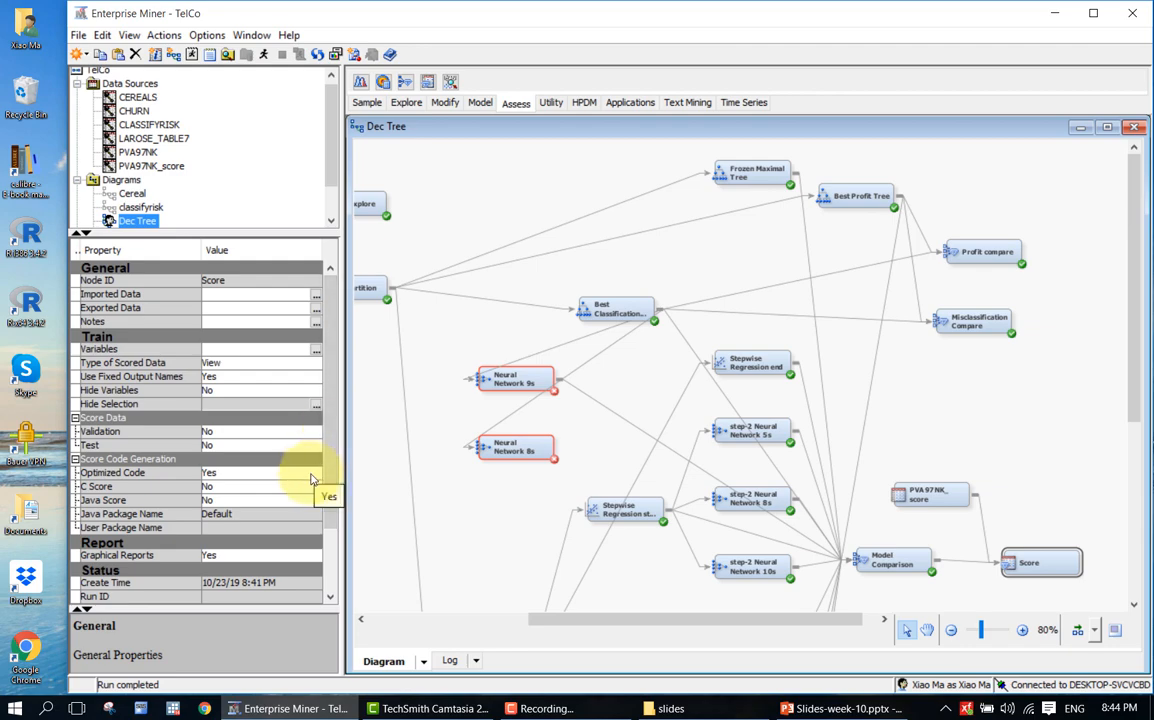
{"action": "left_click", "coordinate": [281, 391]}
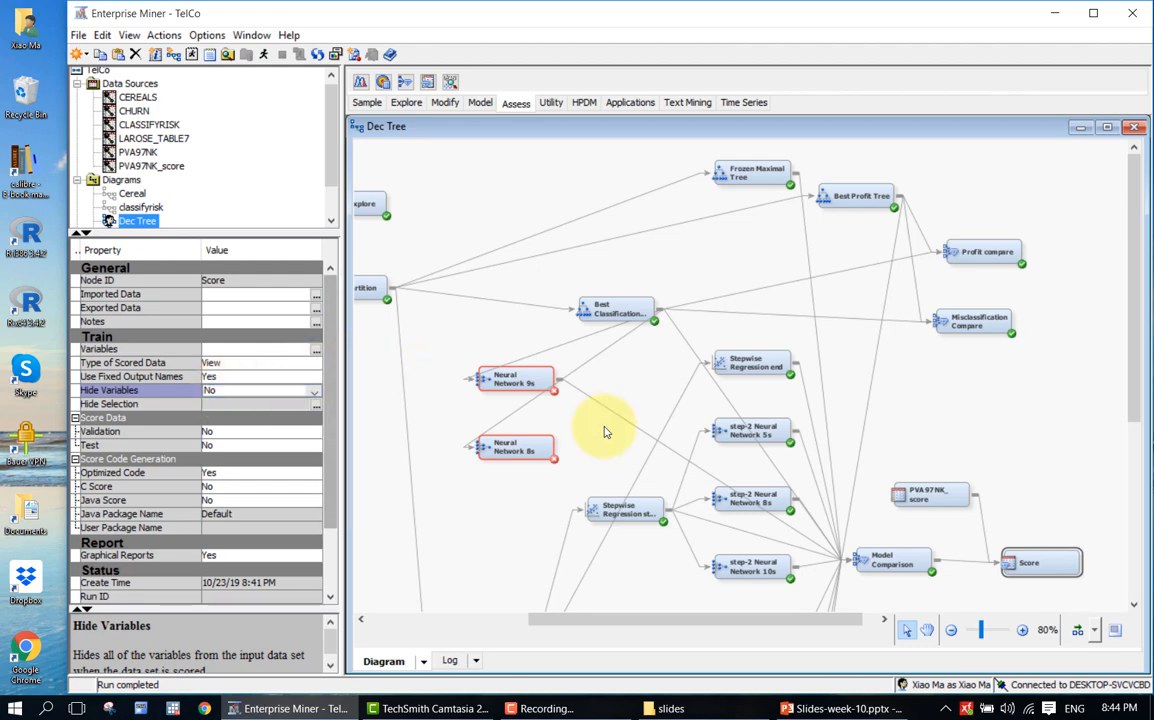
{"action": "left_click", "coordinate": [1042, 558]}
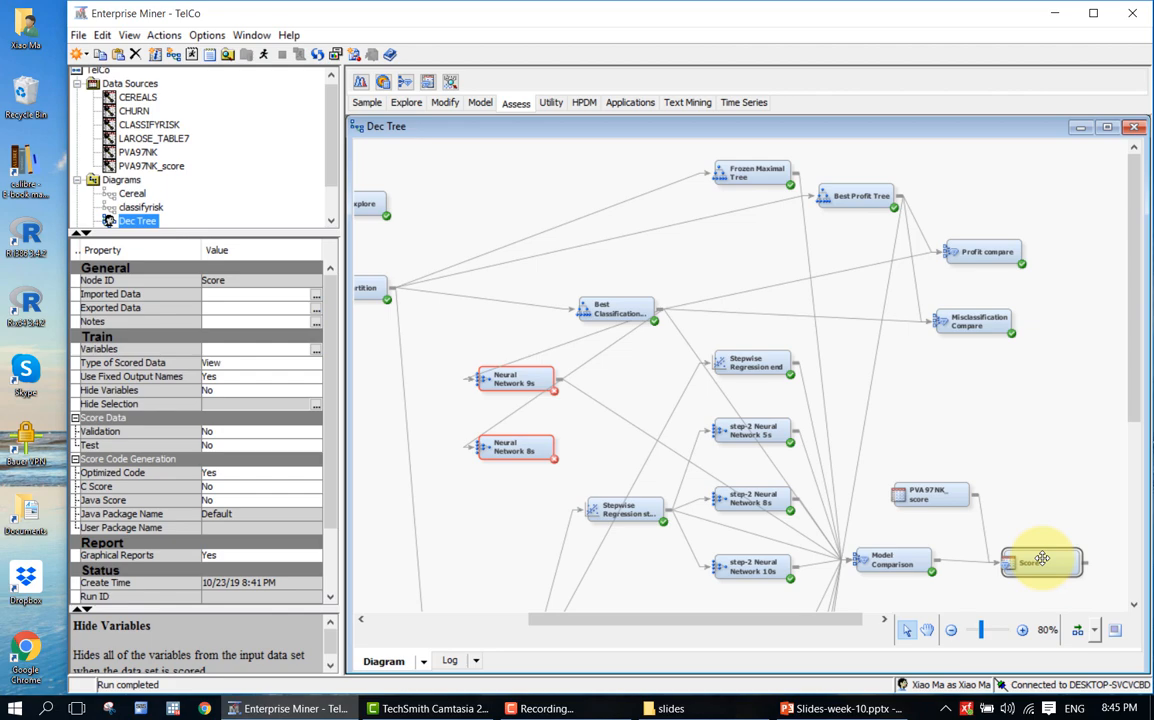
{"action": "left_click", "coordinate": [1080, 523]}
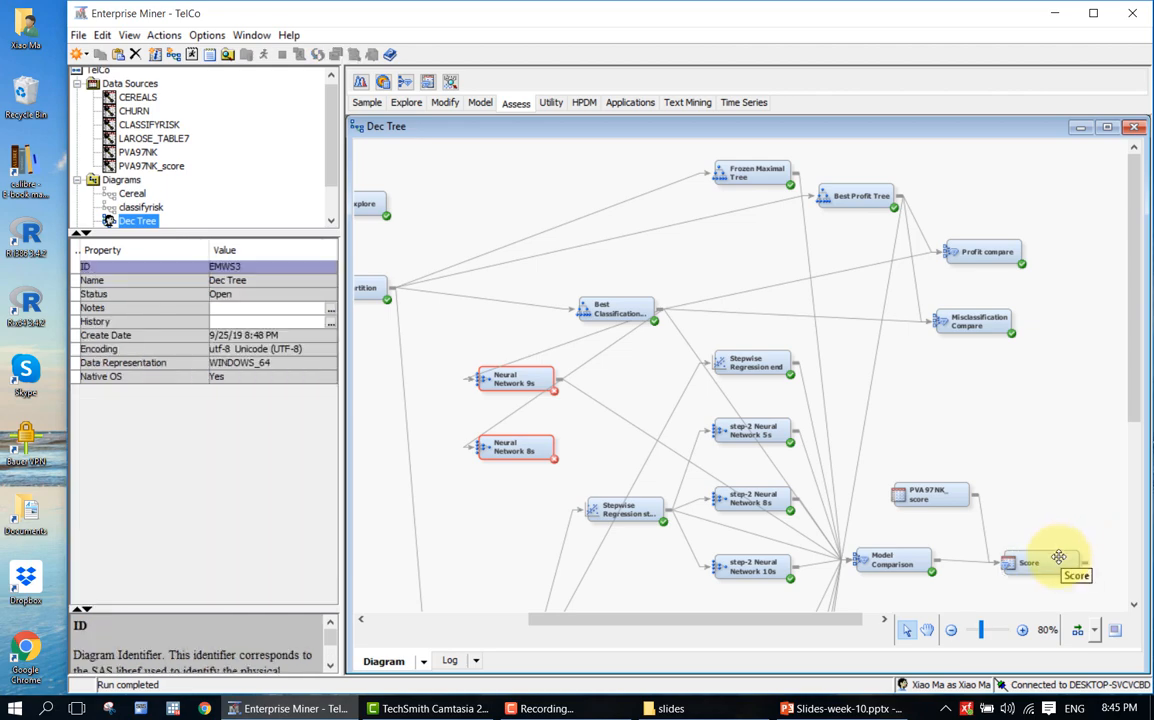
{"action": "left_click", "coordinate": [1058, 557]}
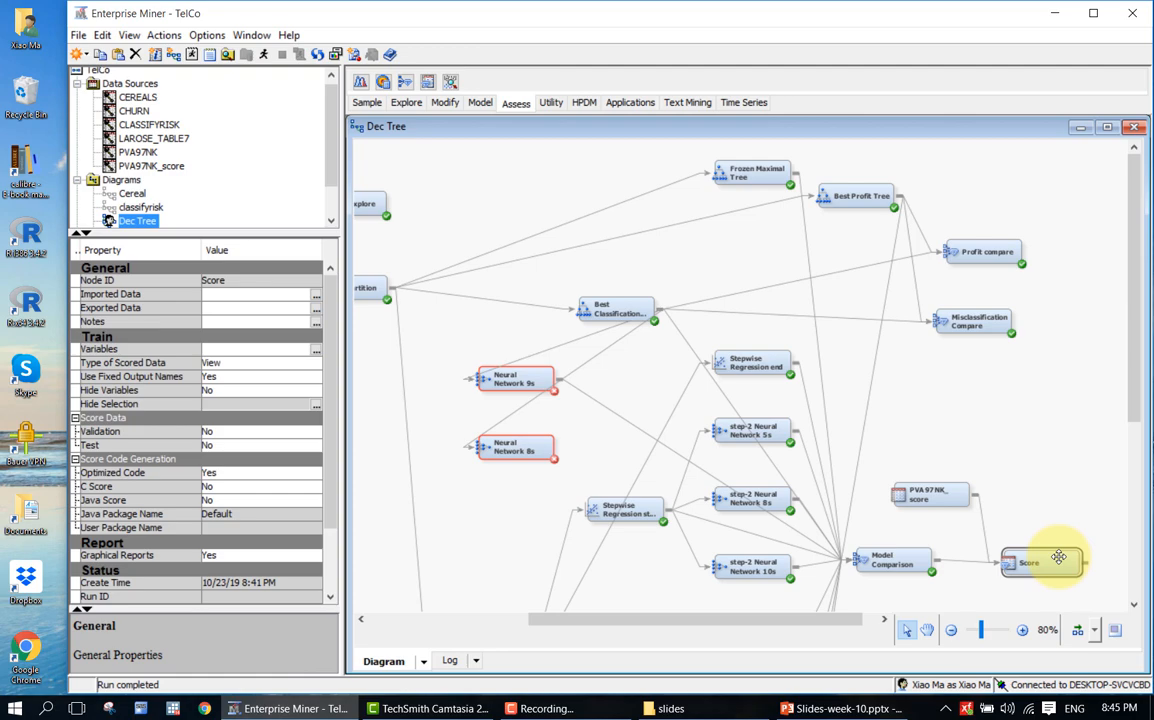
Step: Add a SAS Code utility node after the Score node in the diagram and connect the Score node to it
{"action": "left_click", "coordinate": [549, 106]}
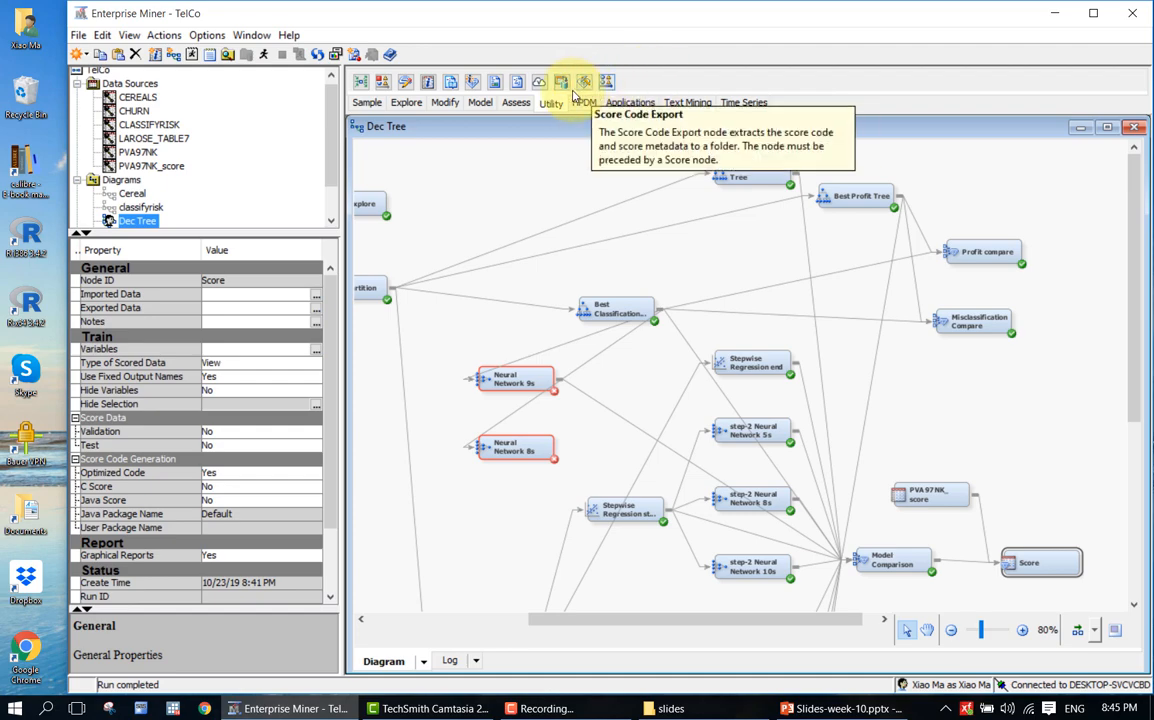
{"action": "left_click", "coordinate": [1043, 528]}
{"action": "left_click", "coordinate": [1035, 570]}
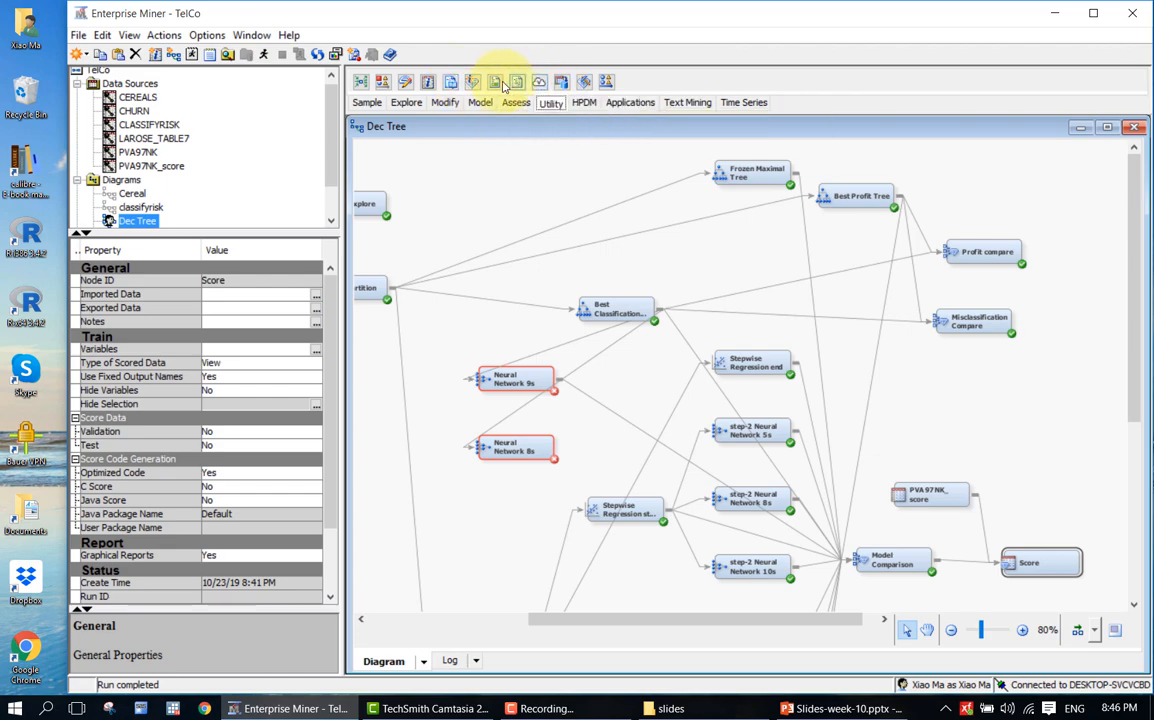
{"action": "scroll", "coordinate": [1100, 543], "scroll_direction": "right", "scroll_amount": 2}
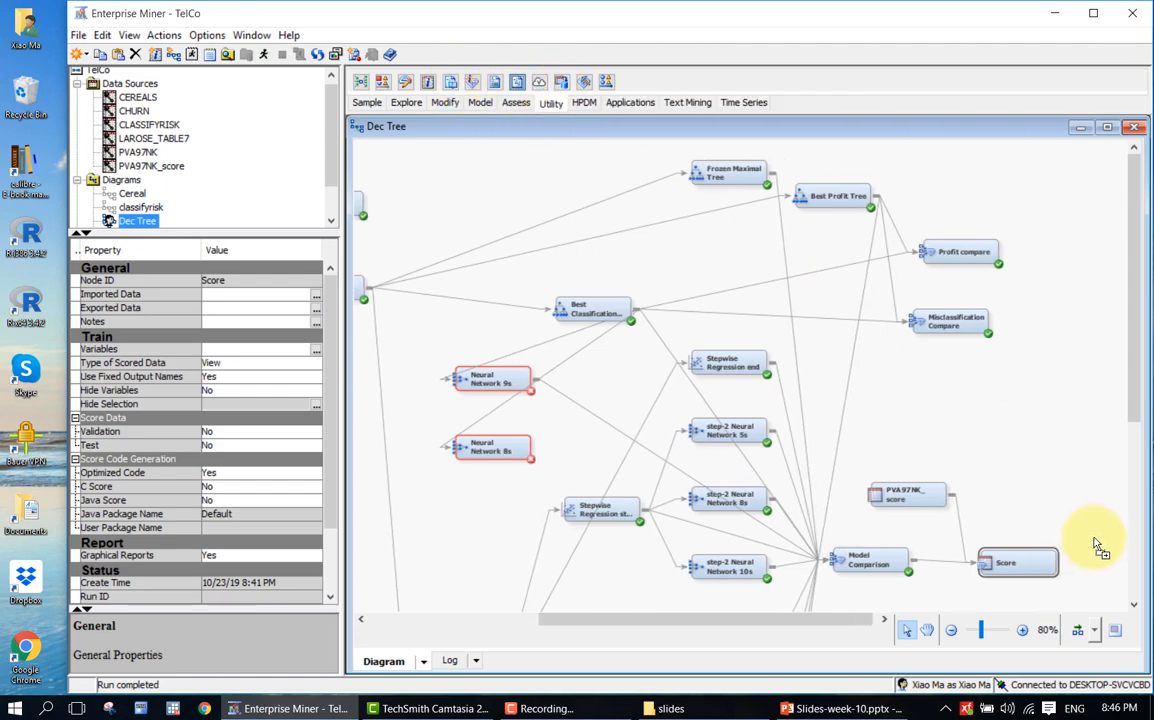
{"action": "left_click_drag", "start_coordinate": [1095, 545], "coordinate": [1090, 560]}
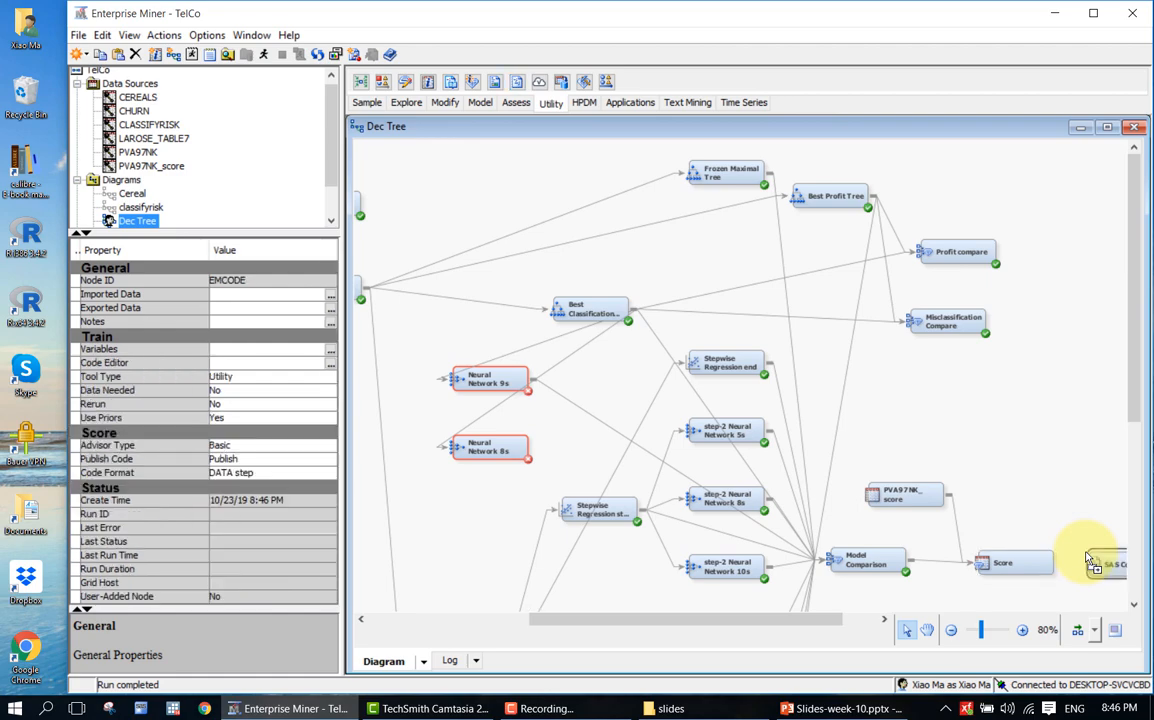
{"action": "left_click_drag", "start_coordinate": [820, 619], "coordinate": [876, 619]}
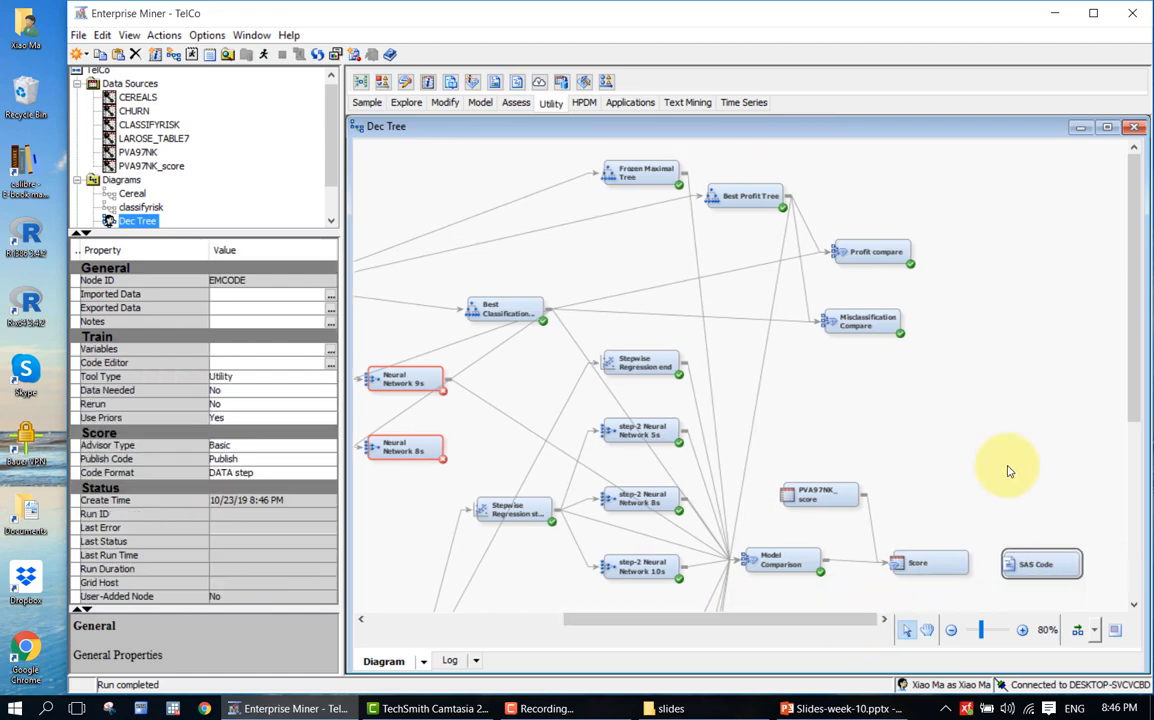
{"action": "scroll", "coordinate": [1008, 470], "scroll_direction": "down", "scroll_amount": 3}
{"action": "left_click_drag", "start_coordinate": [968, 381], "coordinate": [1015, 370]}
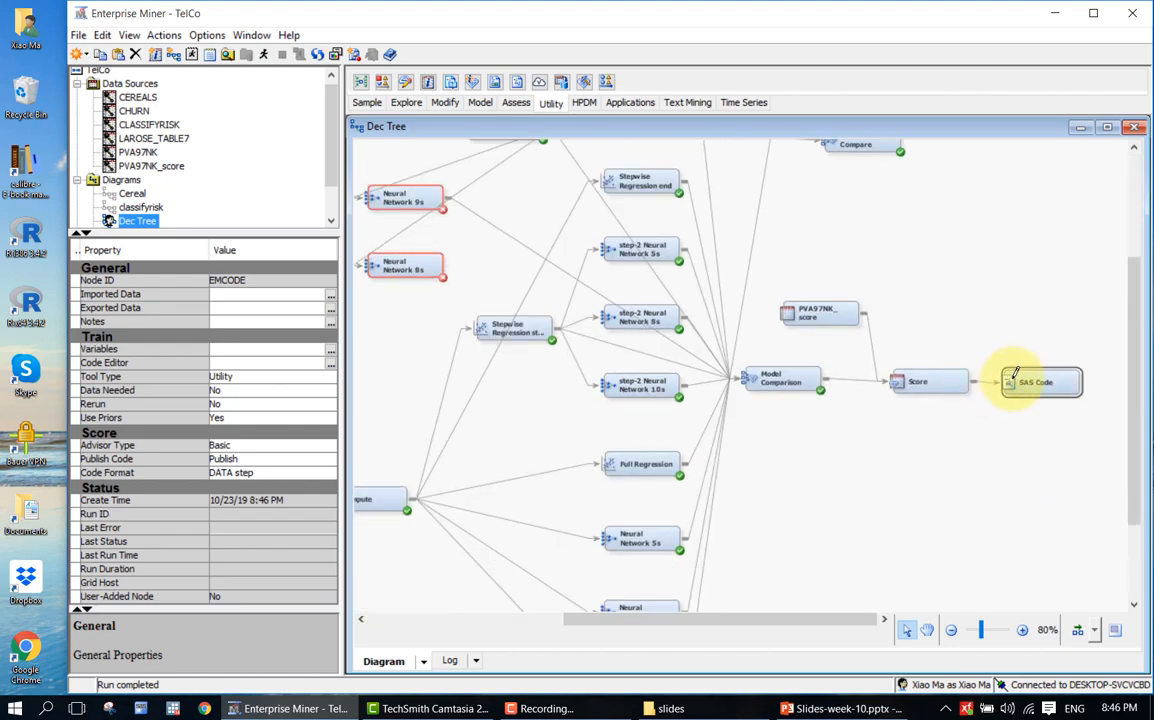
Step: In the SAS Code node's training code, write "data mylib.ExportedScoredDAta; set &EM_IMPORT_SCORE; run;" on three lines
{"action": "left_click", "coordinate": [329, 365]}
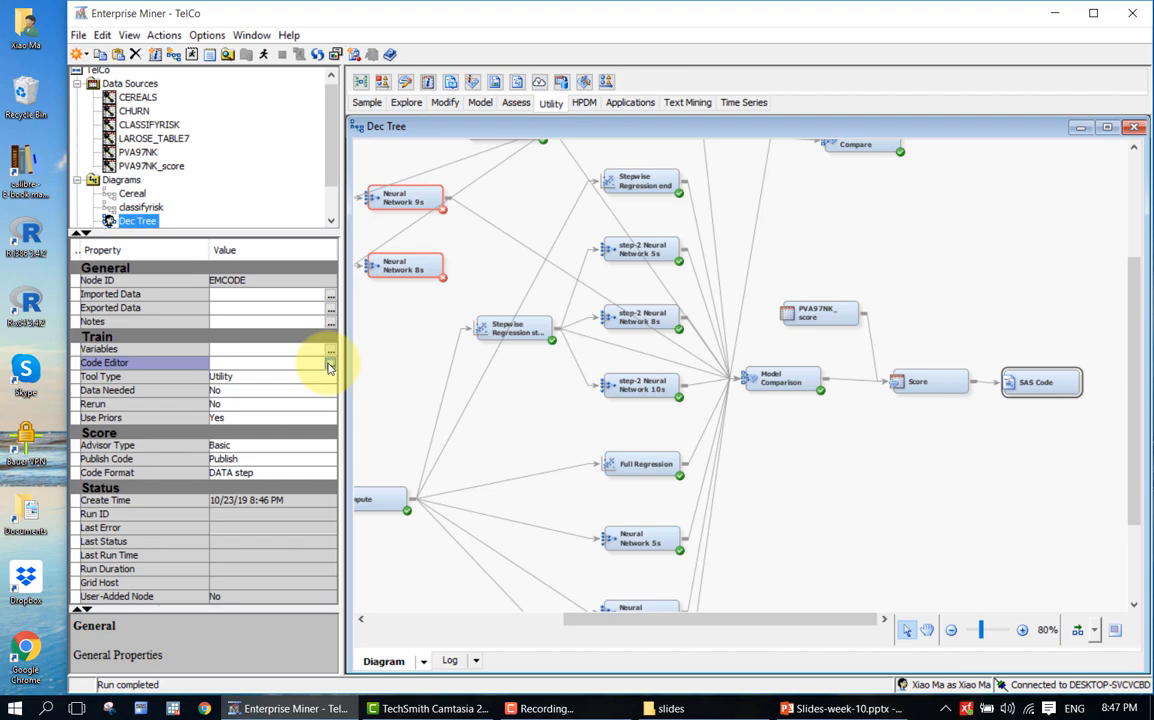
{"action": "left_click", "coordinate": [330, 364]}
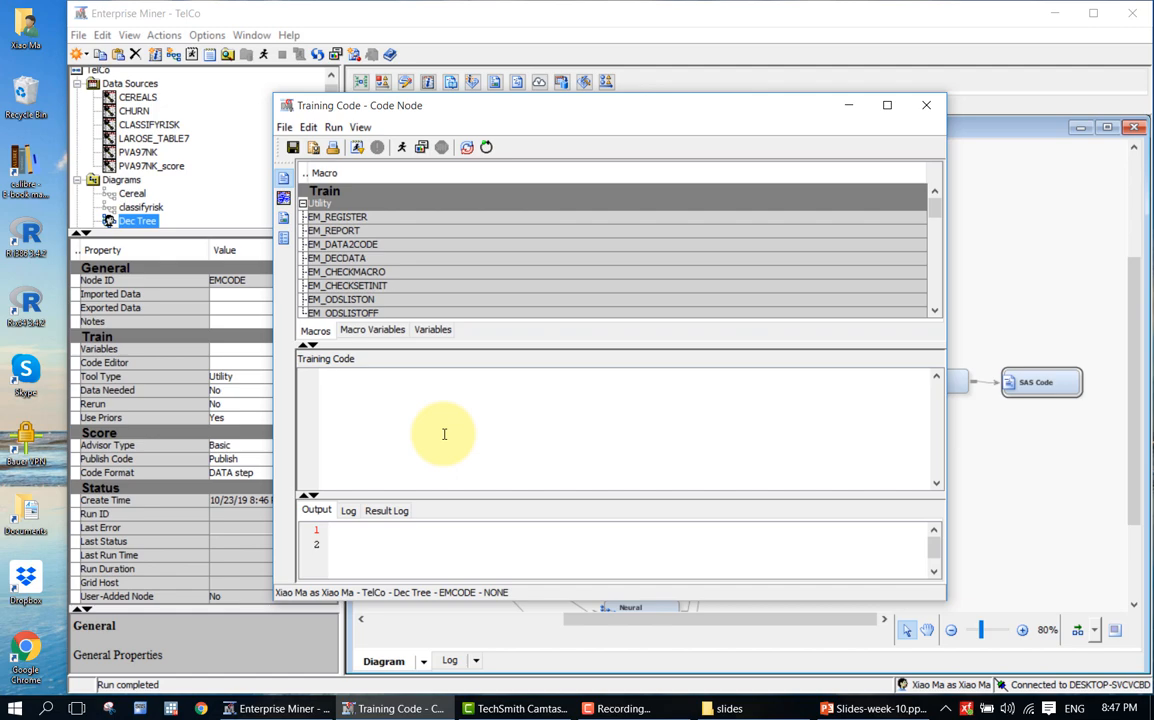
{"action": "type", "text": "data "}
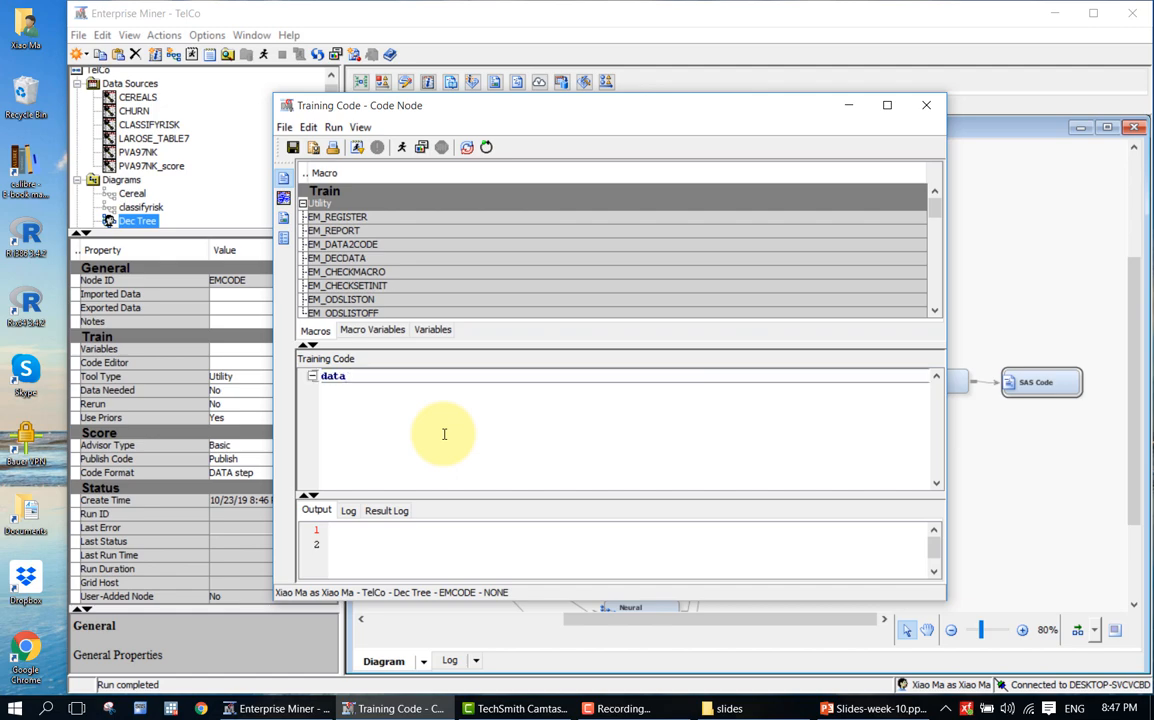
{"action": "type", "text": "mylib.ExportedScoredData;"}
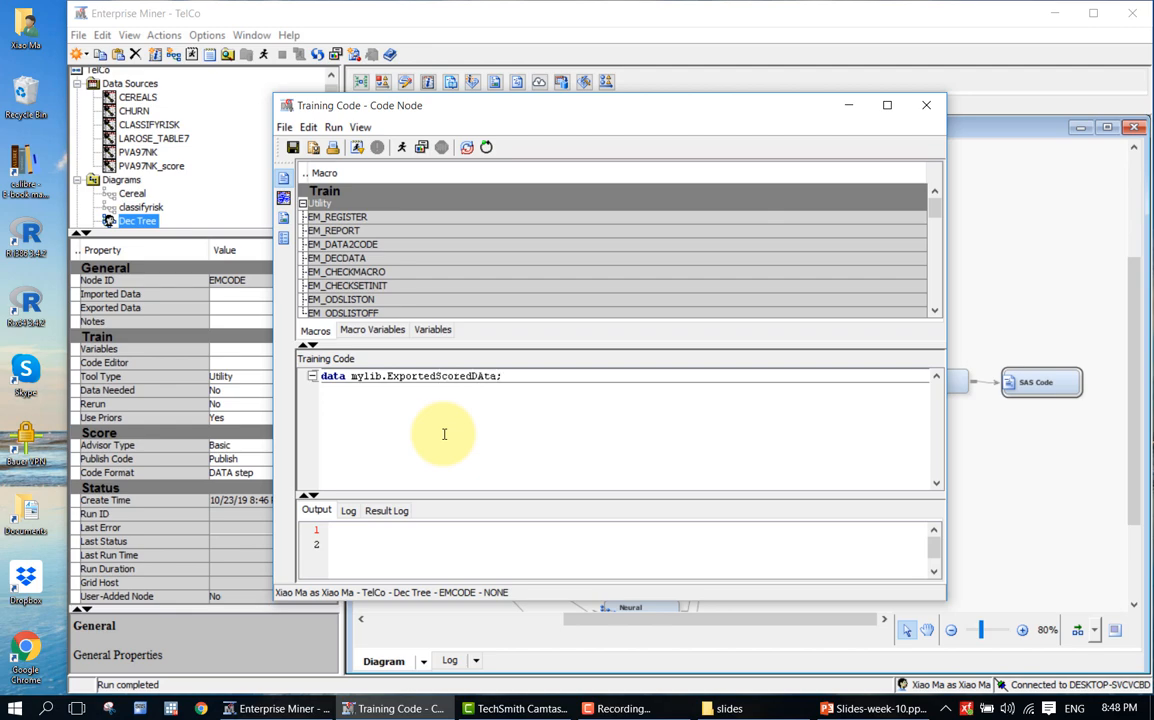
{"action": "key", "text": "Return"}
{"action": "type", "text": "set"}
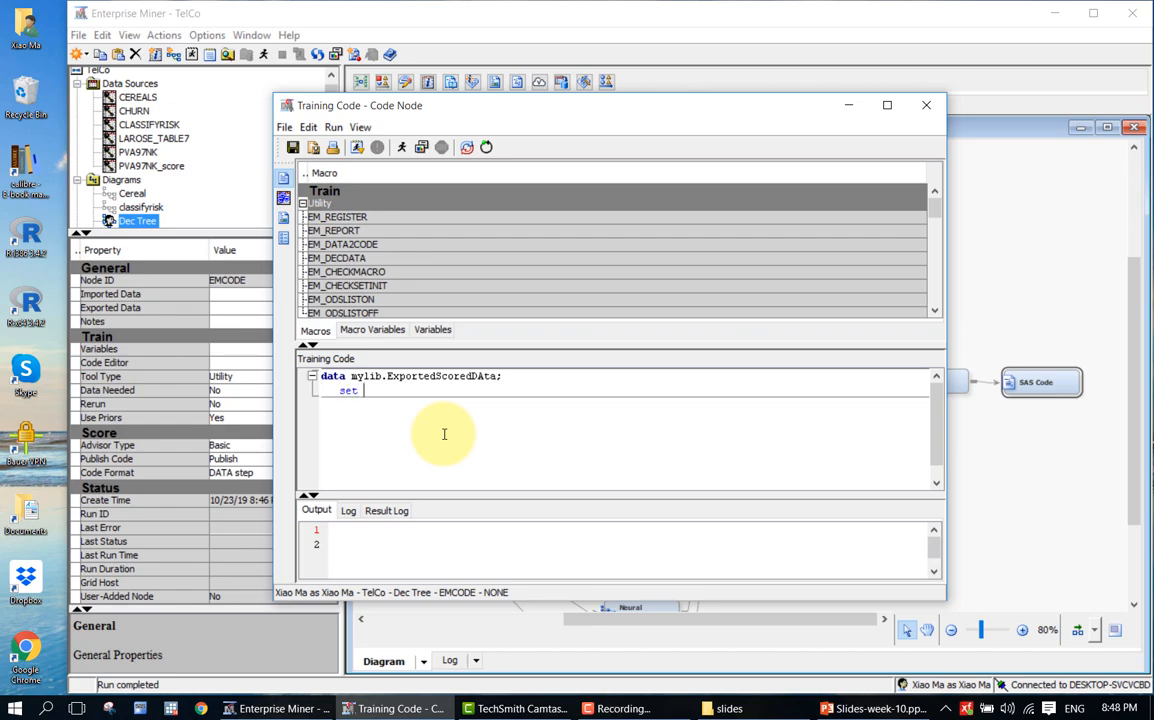
{"action": "type", "text": " &EM_IMPORT_SCORE;"}
{"action": "key", "text": "Return"}
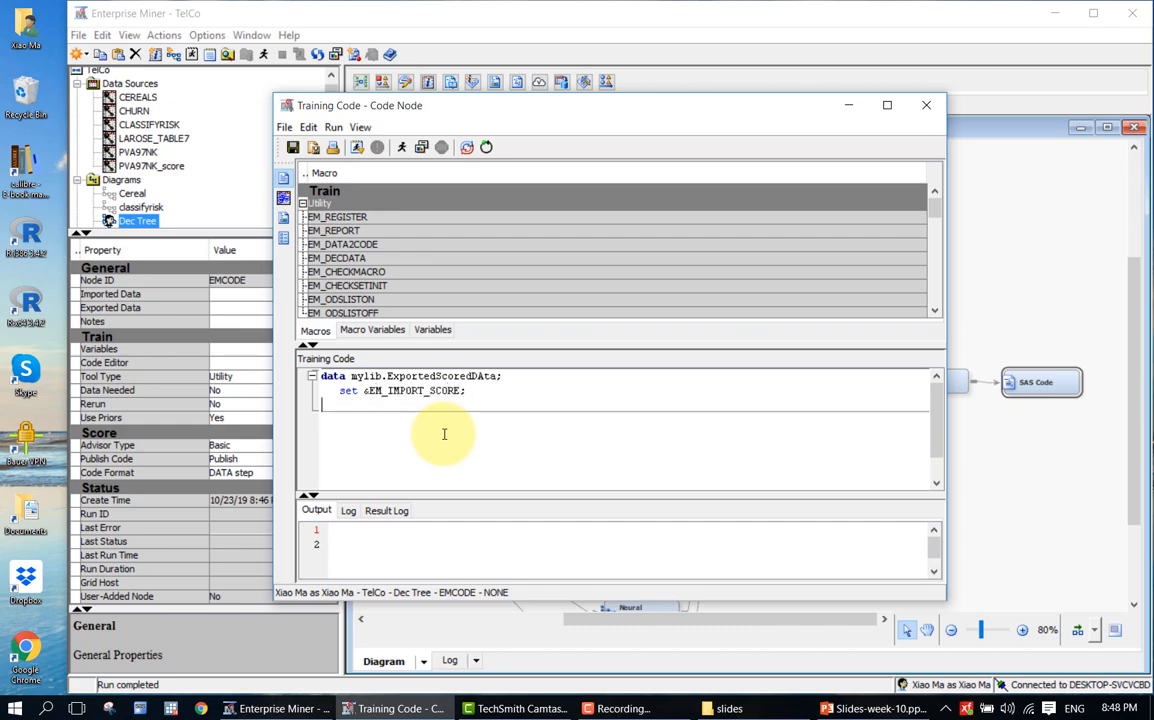
{"action": "type", "text": "run;"}
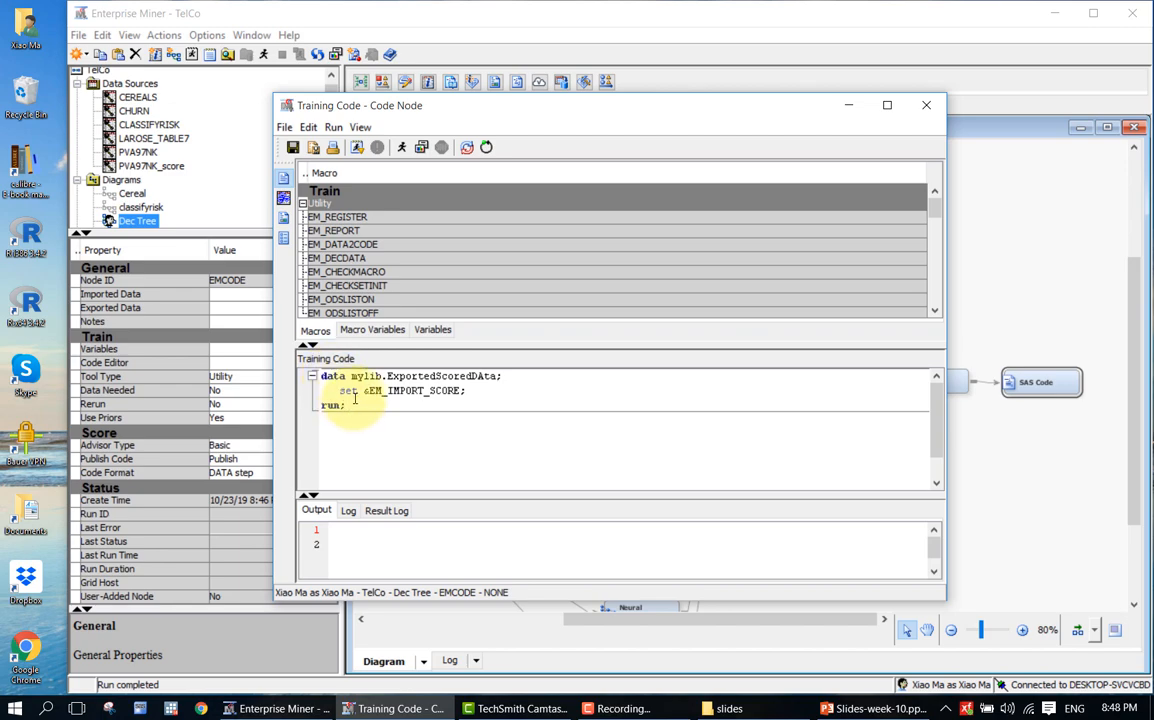
Step: Review the training code's library and output data set names and the &EM_IMPORT_SCORE macro variable reference
{"action": "left_click", "coordinate": [388, 376]}
{"action": "left_click_drag", "start_coordinate": [388, 376], "coordinate": [384, 374]}
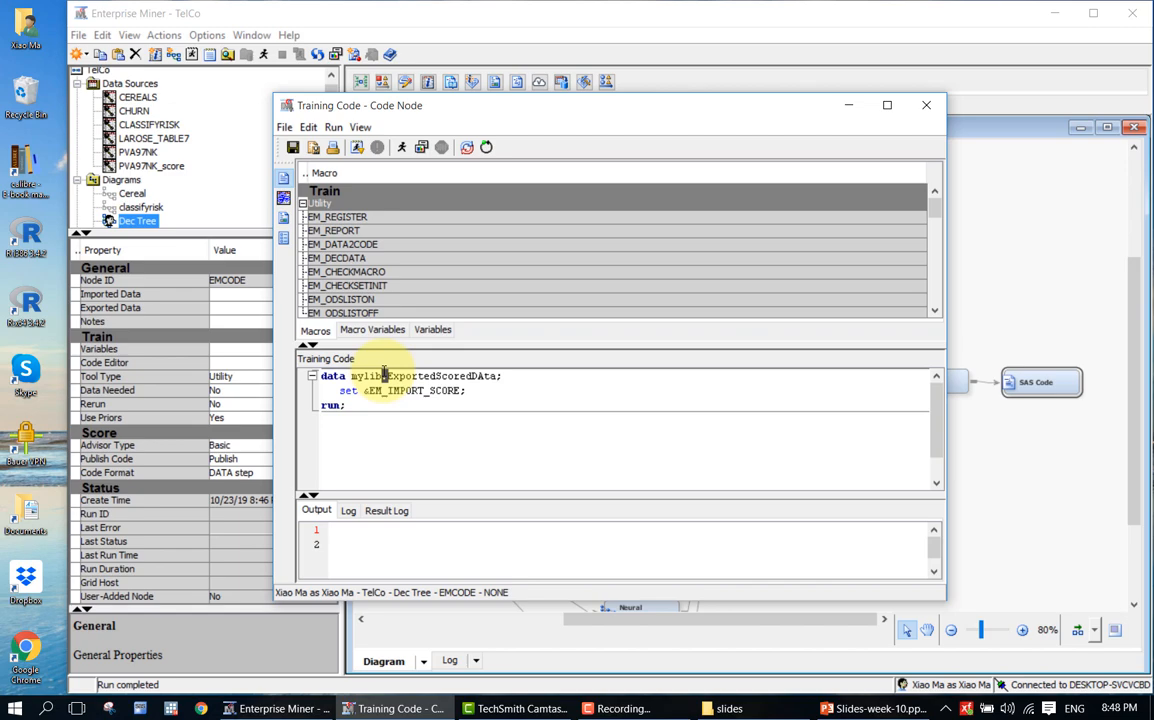
{"action": "type", "text": "."}
{"action": "double_click", "coordinate": [398, 376]}
{"action": "left_click", "coordinate": [406, 376]}
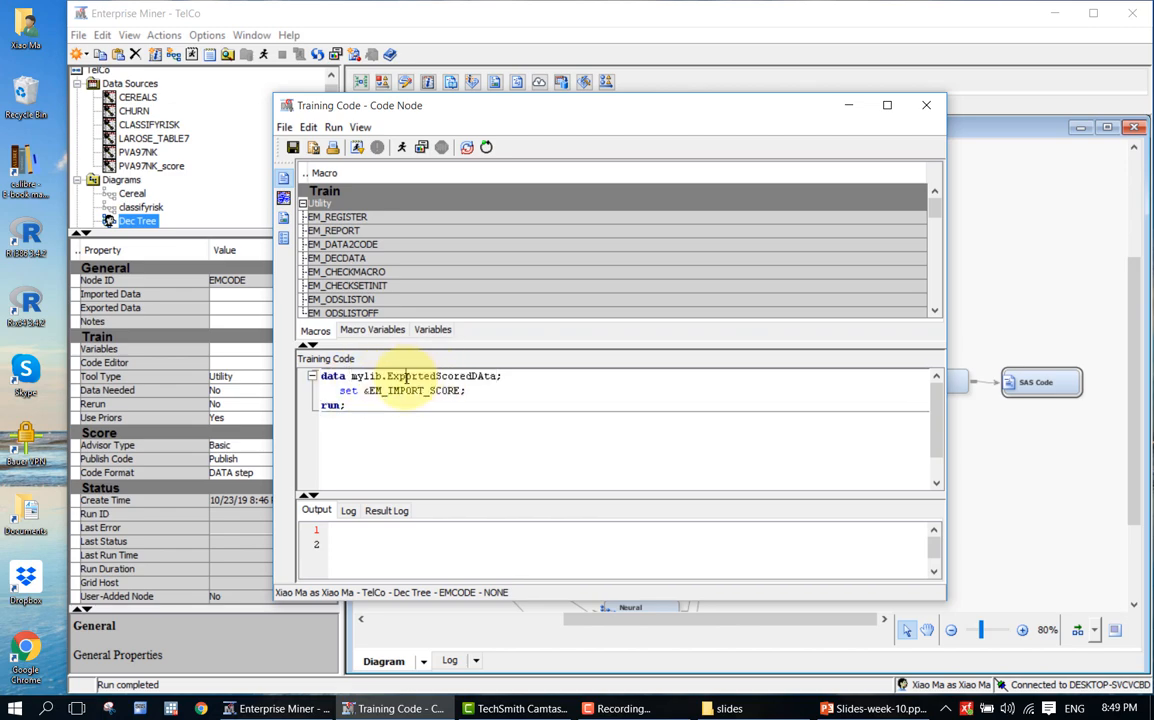
{"action": "left_click_drag", "start_coordinate": [387, 376], "coordinate": [498, 377]}
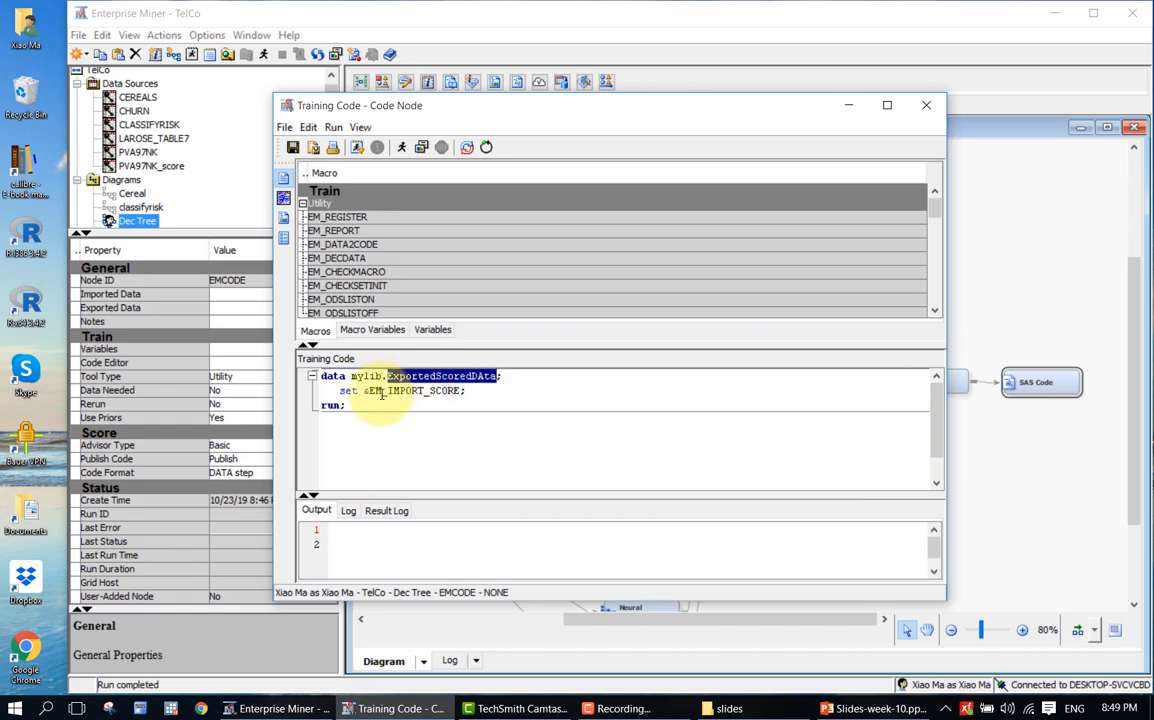
{"action": "double_click", "coordinate": [426, 391]}
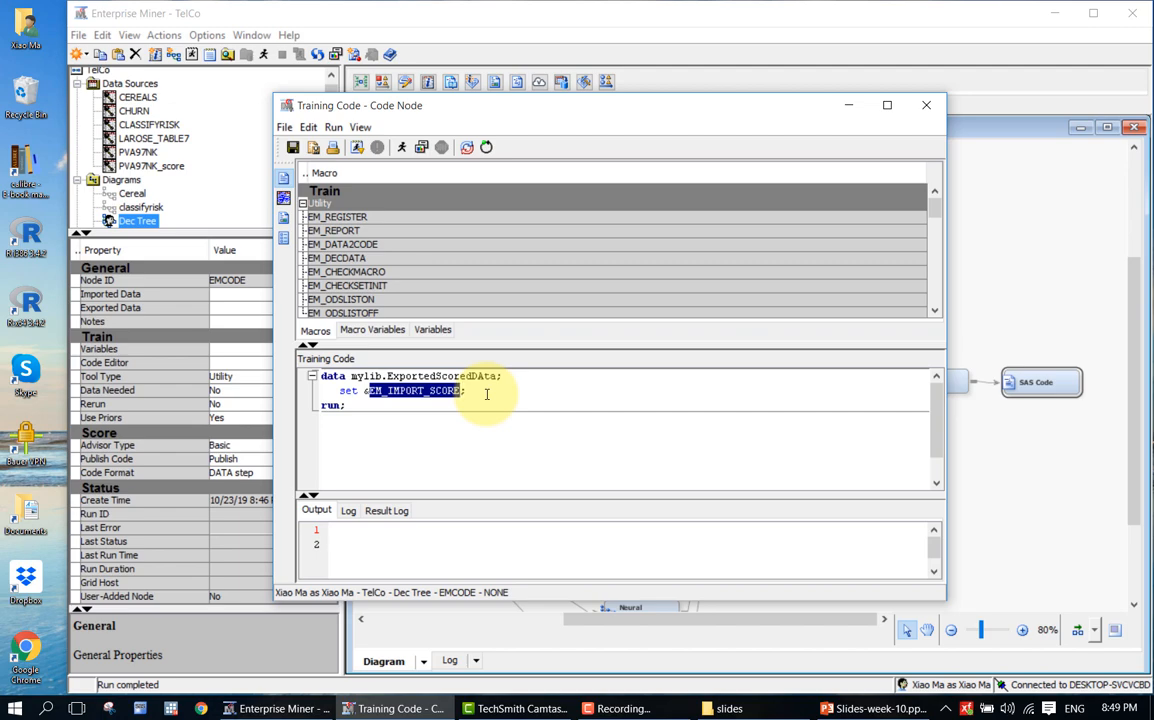
{"action": "left_click", "coordinate": [366, 391]}
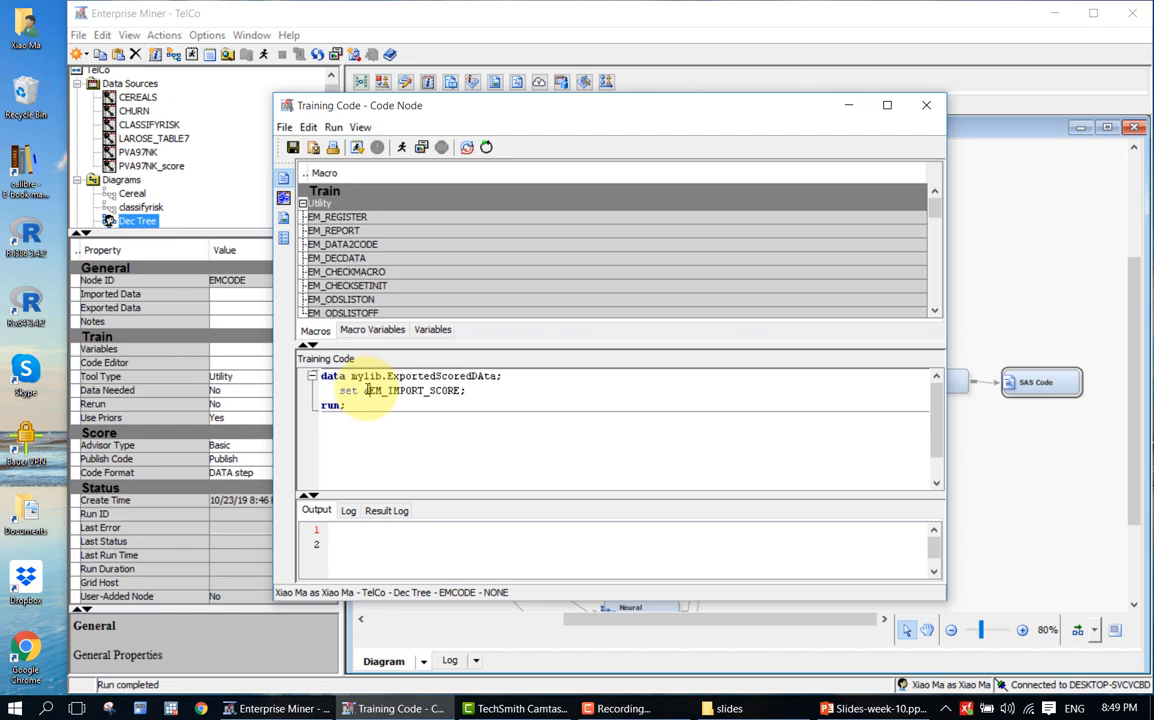
{"action": "type", "text": "&"}
{"action": "double_click", "coordinate": [421, 391]}
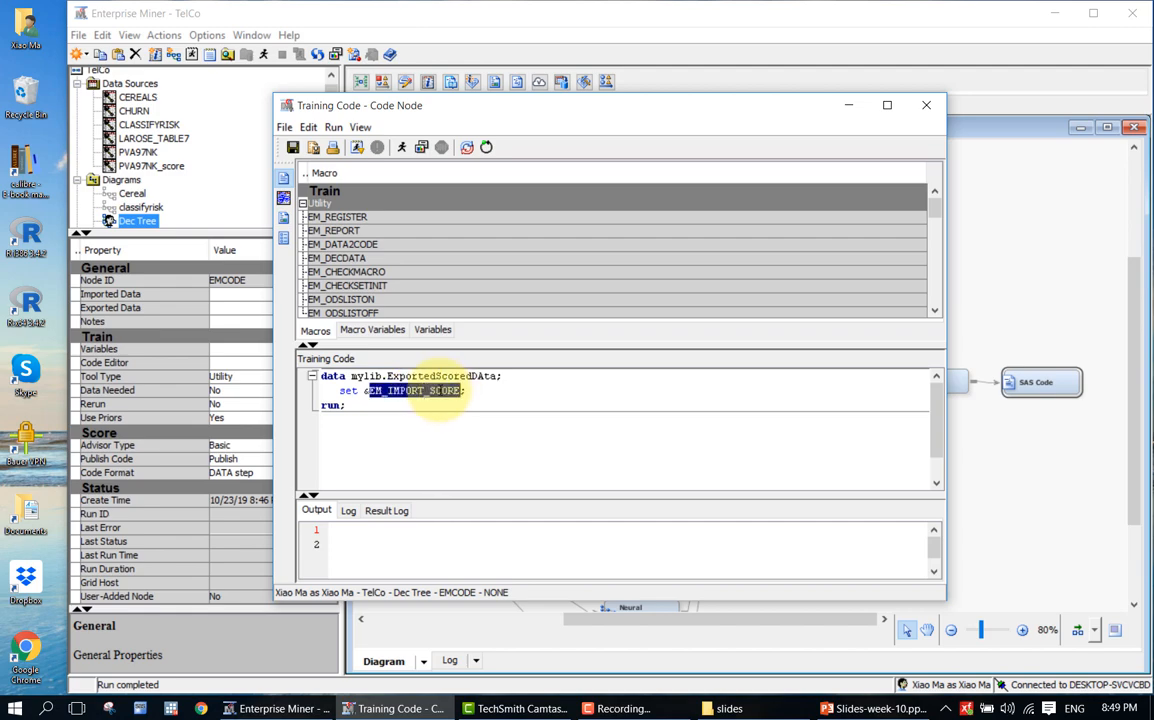
{"action": "left_click", "coordinate": [378, 393]}
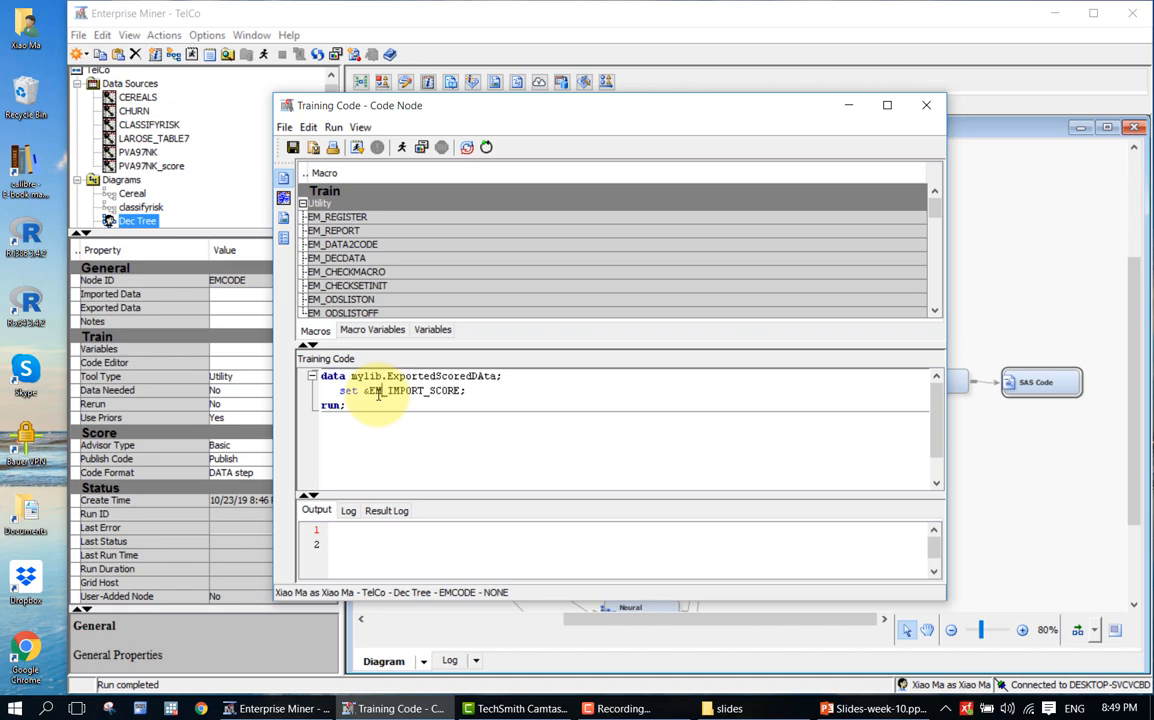
Step: Save the training code, close the code editor, and leave the SAS Code node selected in the diagram
{"action": "left_click", "coordinate": [293, 148]}
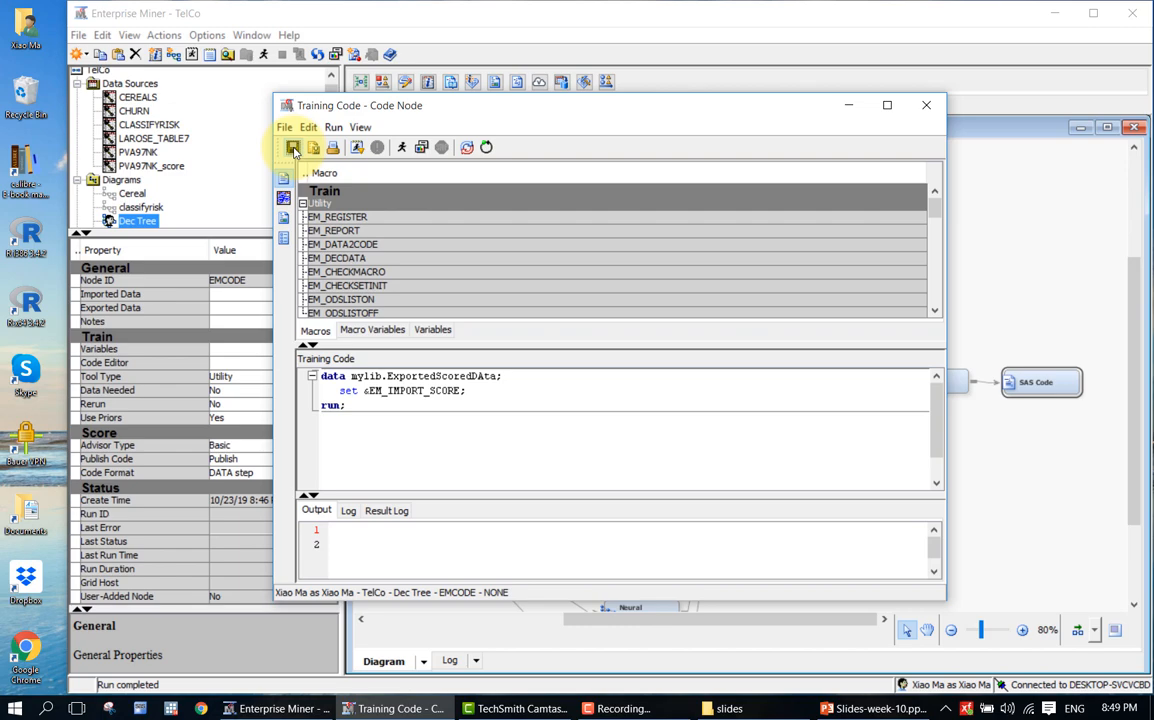
{"action": "left_click", "coordinate": [929, 106]}
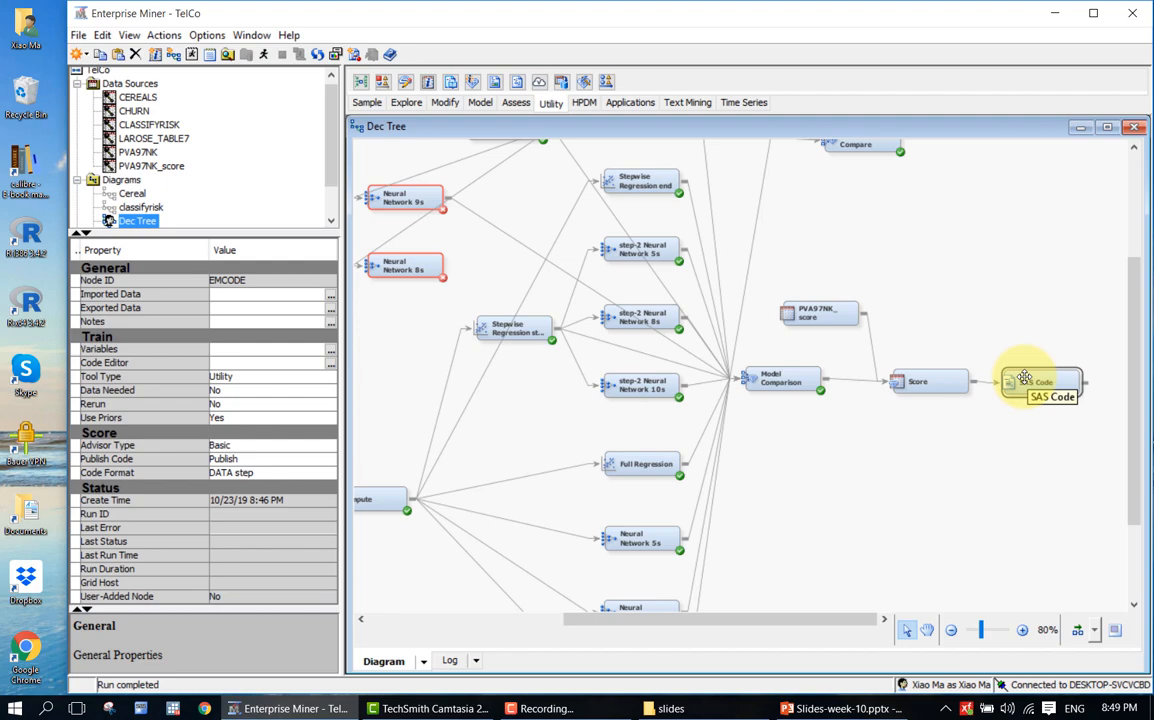
{"action": "left_click", "coordinate": [955, 380]}
{"action": "left_click", "coordinate": [1020, 377]}
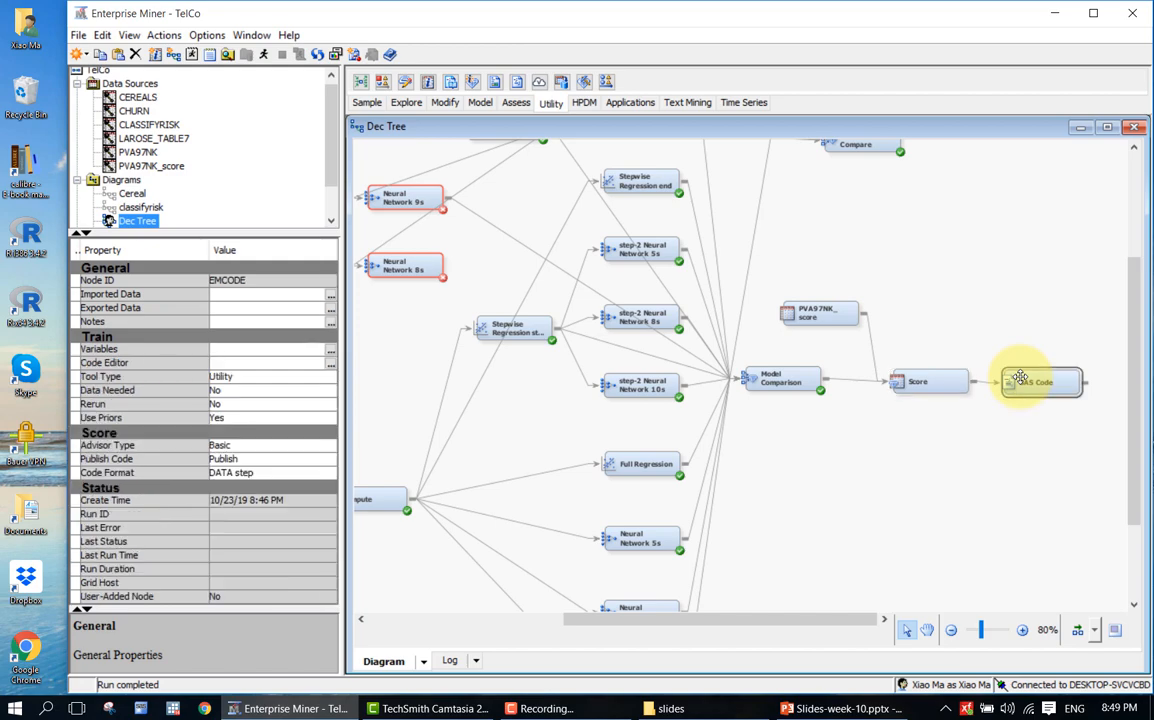